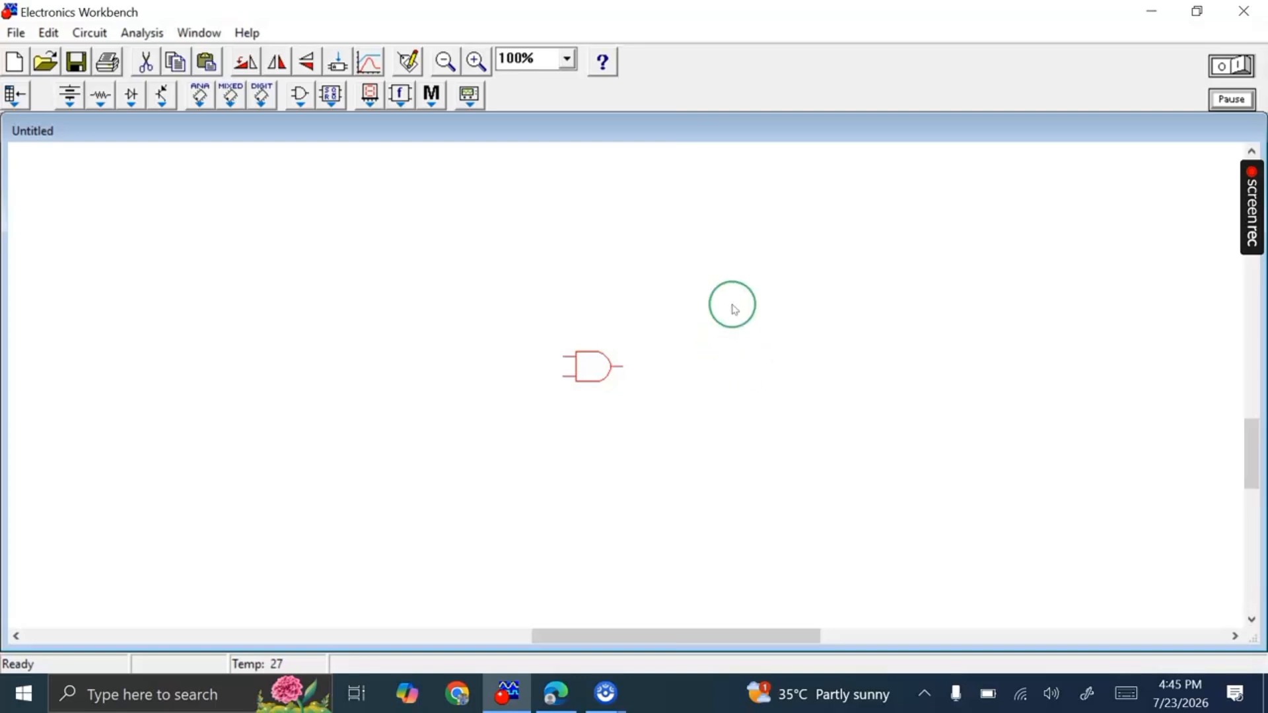
# - Place a ground and a +Vcc source beside the AND gate's inputs, and move the gate up level with the ground
pyautogui.click(660, 506)
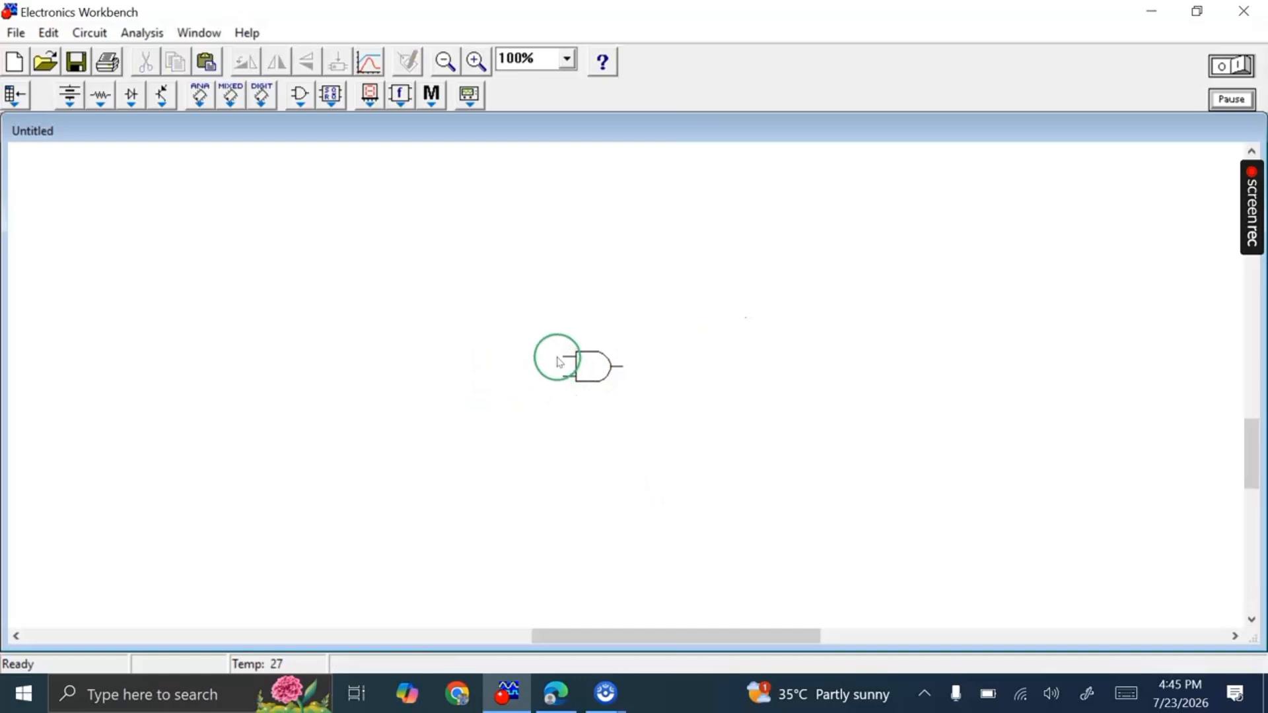
pyautogui.click(70, 104)
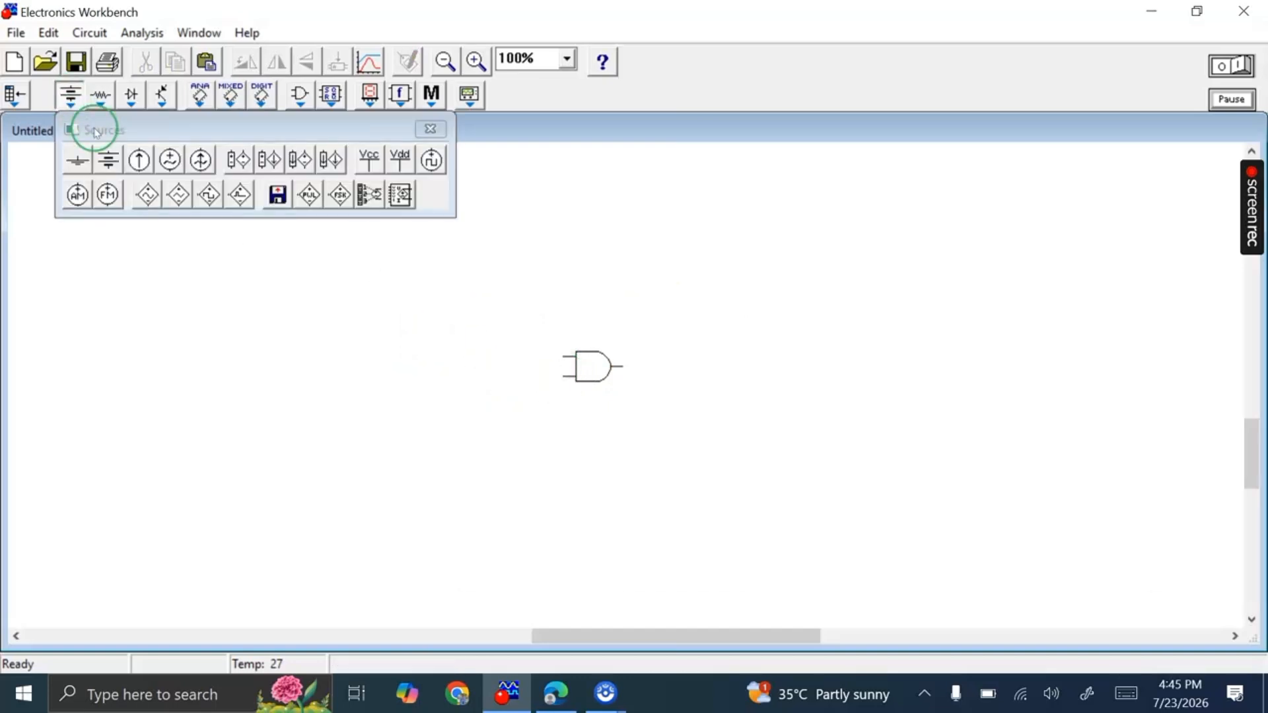
pyautogui.moveTo(77, 160); pyautogui.dragTo(490, 321)
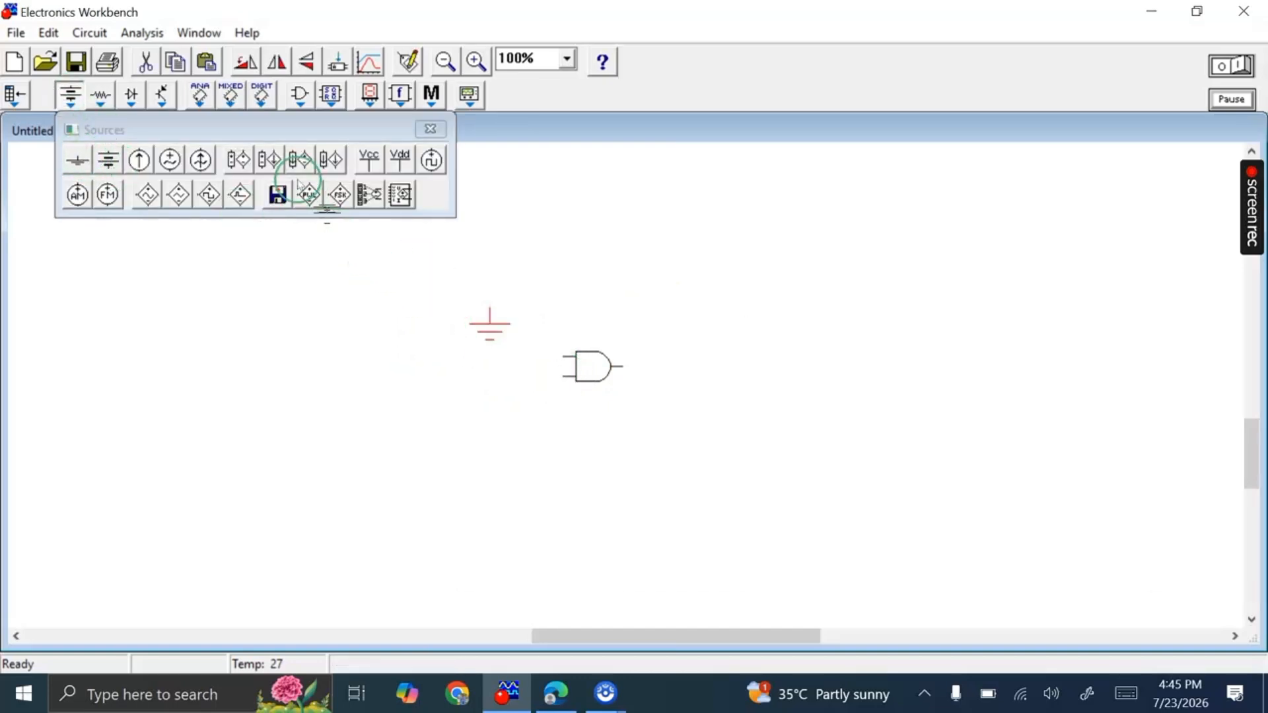
pyautogui.moveTo(371, 163); pyautogui.dragTo(471, 390)
pyautogui.click(429, 130)
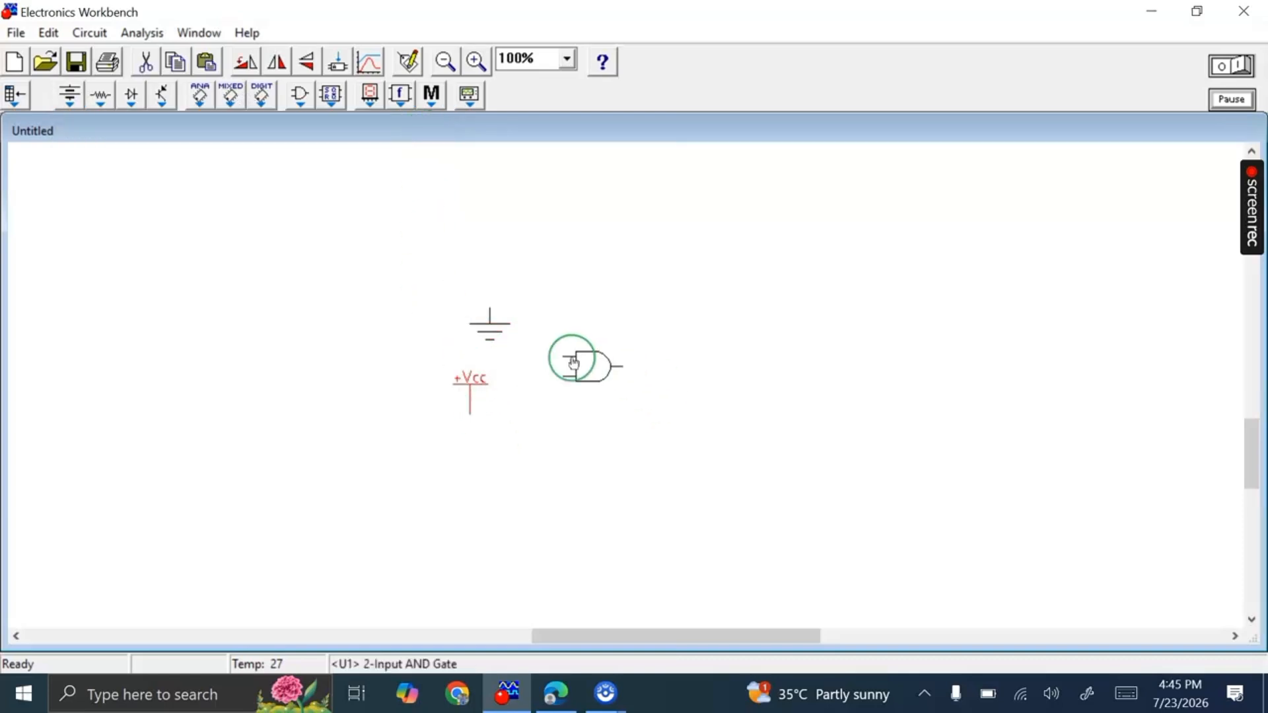
pyautogui.moveTo(572, 359); pyautogui.dragTo(580, 320)
# - Check the truth table in the lab manual, add a second ground below the first, and move the +Vcc source clear of the circuit
pyautogui.click(556, 693)
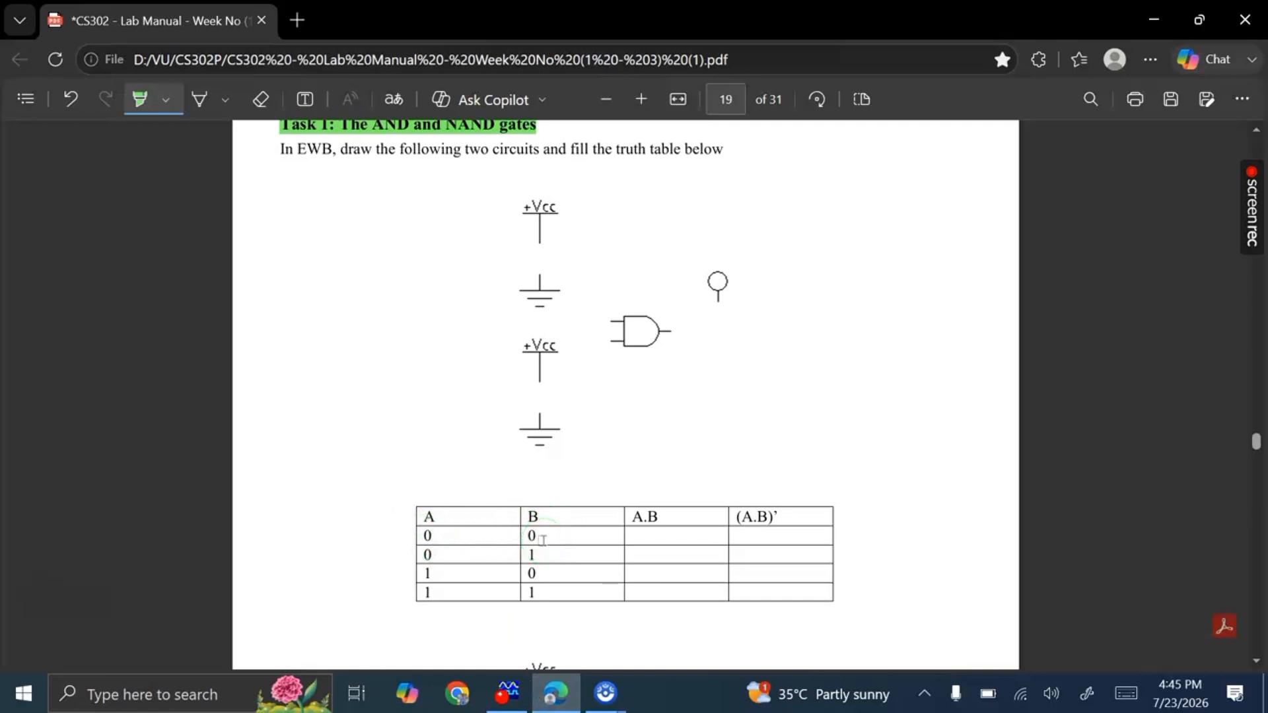
pyautogui.click(507, 692)
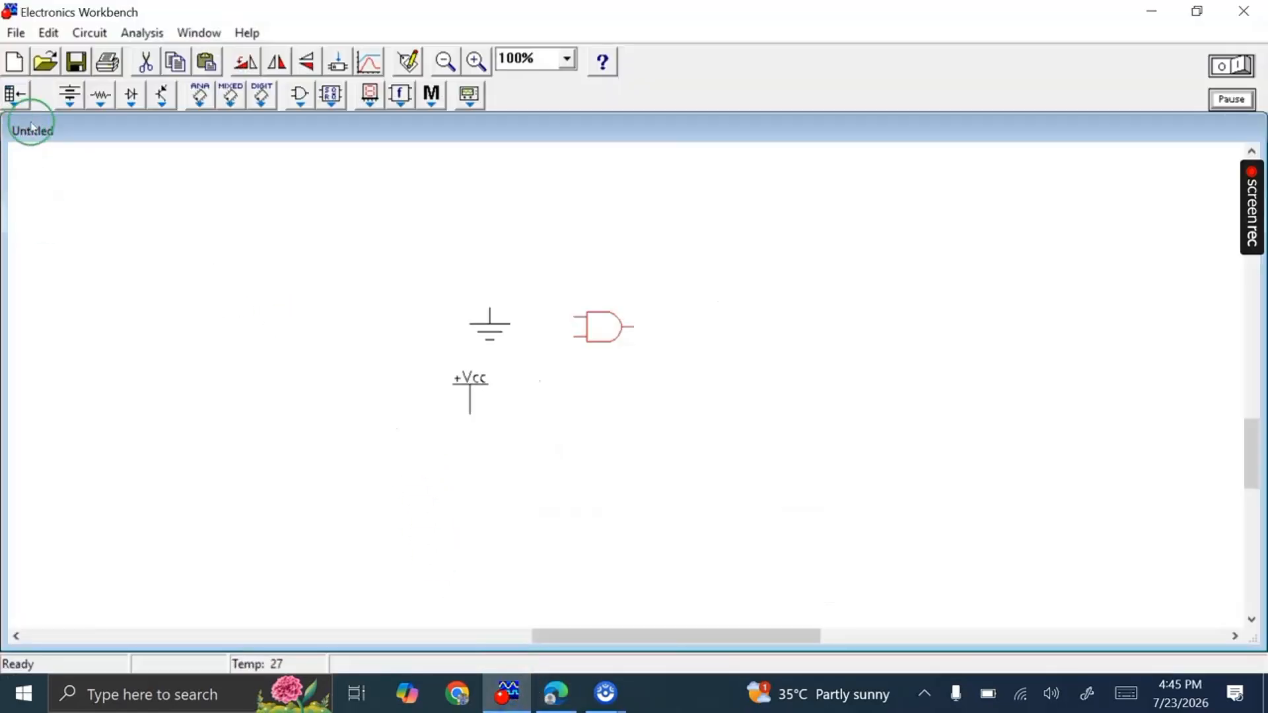
pyautogui.click(101, 99)
pyautogui.click(77, 99)
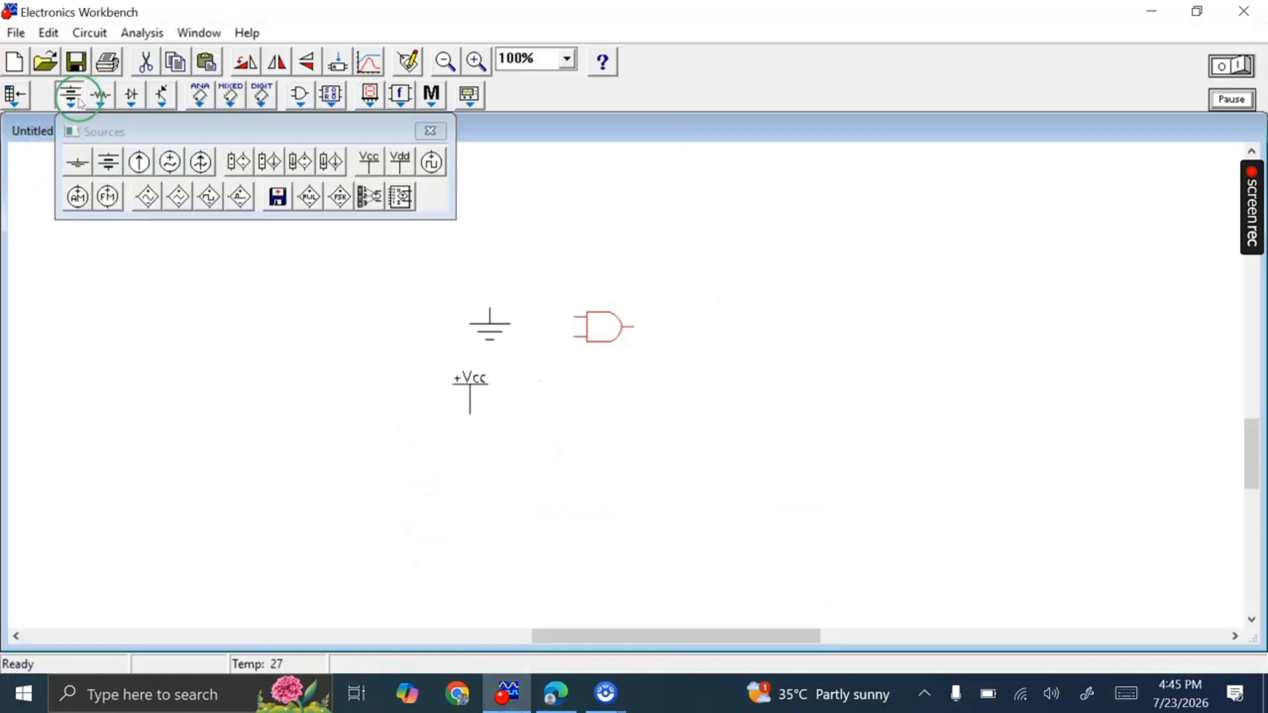
pyautogui.moveTo(77, 163); pyautogui.dragTo(399, 325)
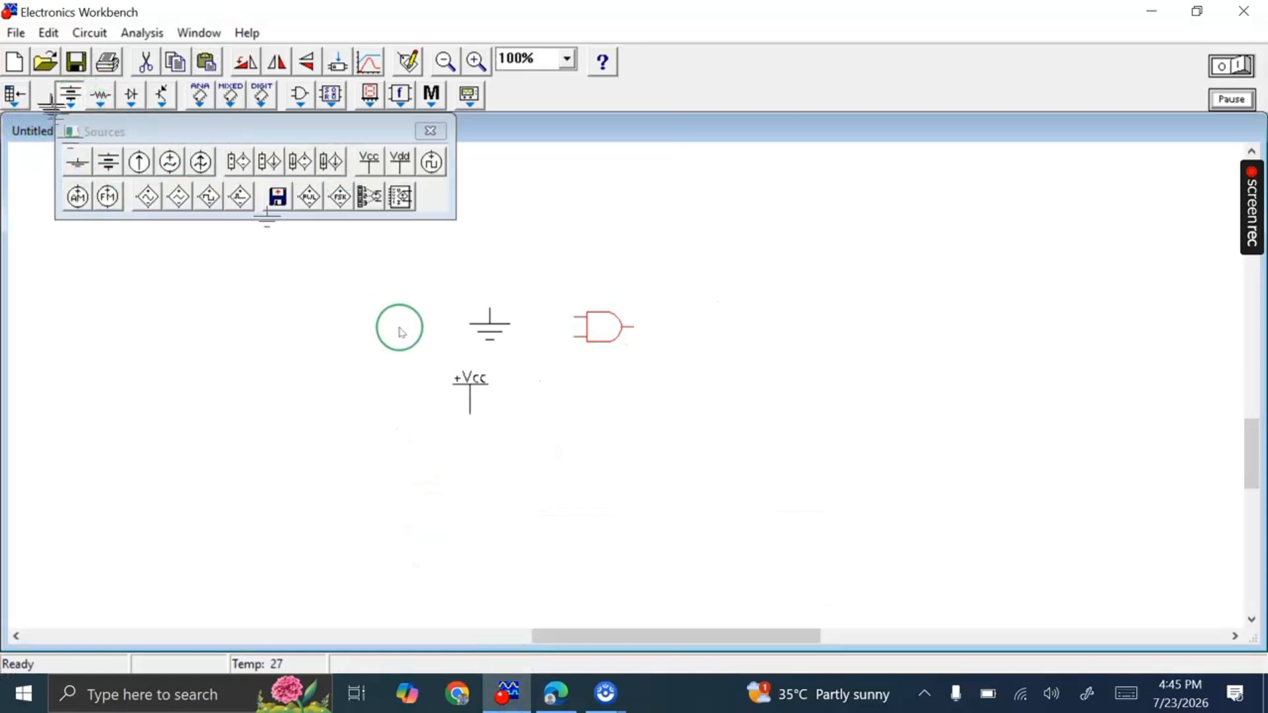
pyautogui.click(425, 131)
pyautogui.moveTo(469, 391); pyautogui.dragTo(368, 539)
pyautogui.moveTo(395, 324); pyautogui.dragTo(493, 384)
pyautogui.click(567, 354)
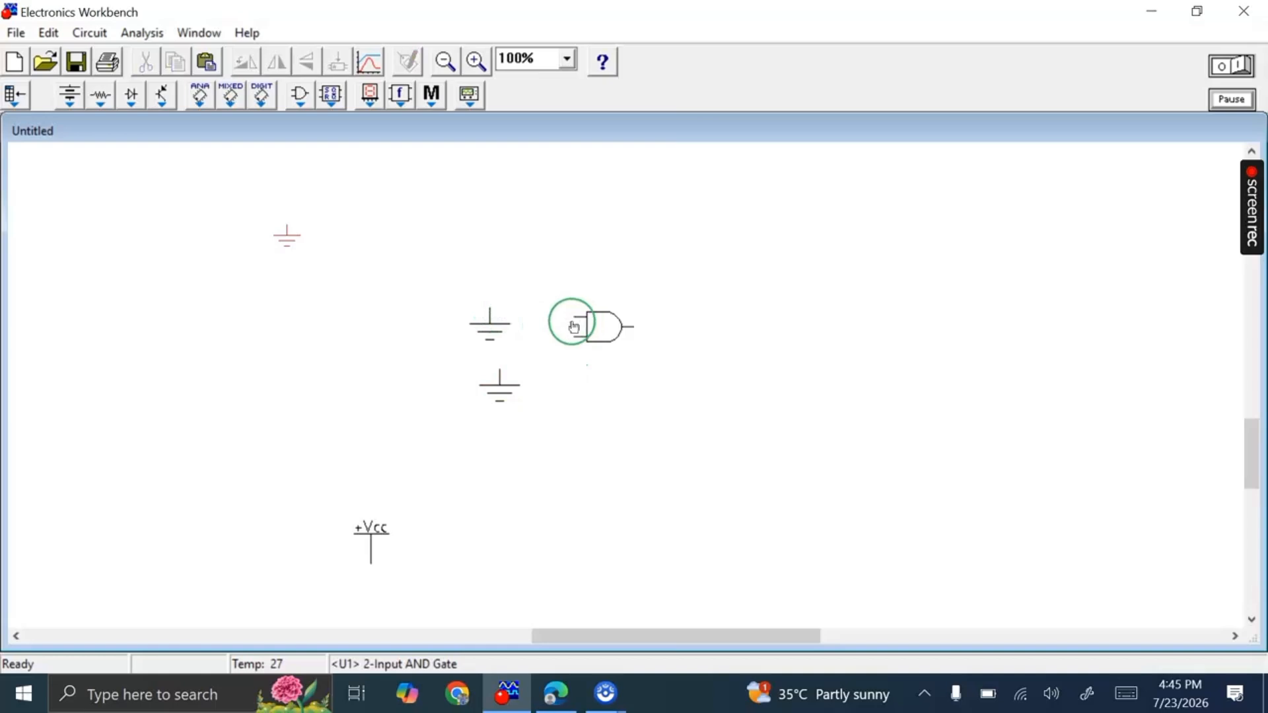
# - Wire the AND gate's upper input to the upper ground and its lower input to the lower ground
pyautogui.moveTo(573, 317); pyautogui.dragTo(490, 308)
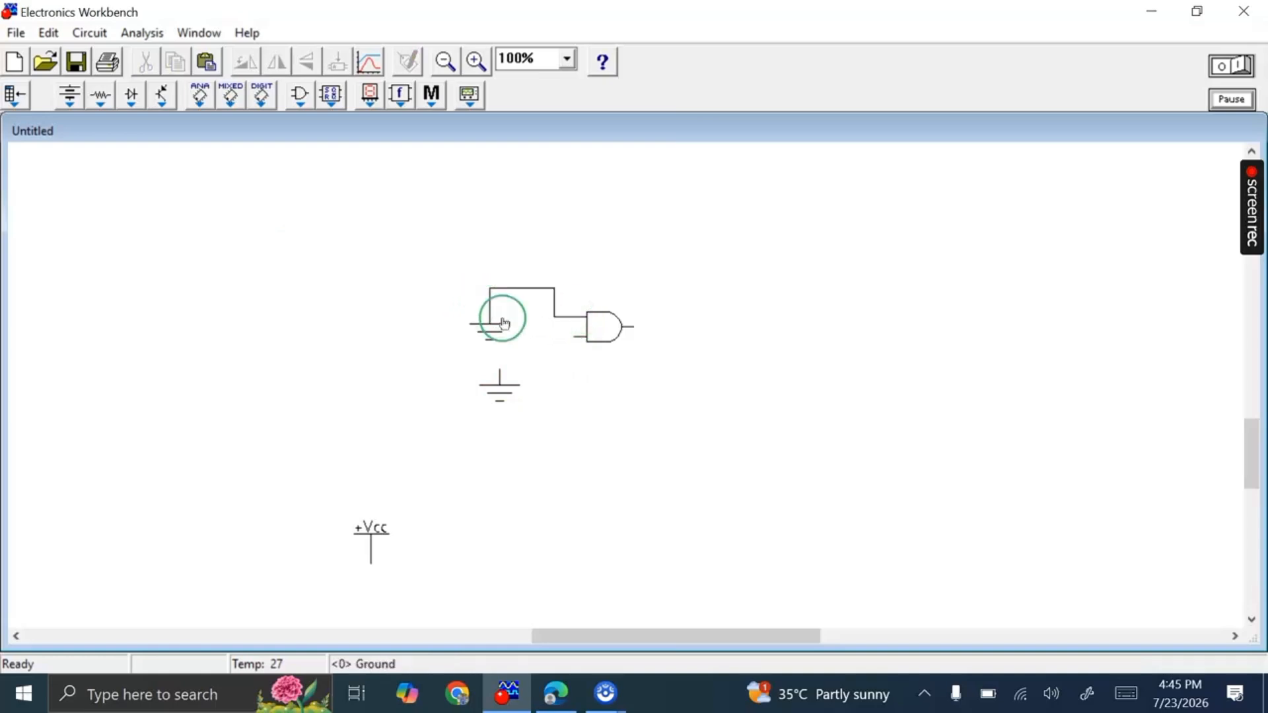
pyautogui.click(575, 340)
pyautogui.moveTo(574, 340); pyautogui.dragTo(499, 371)
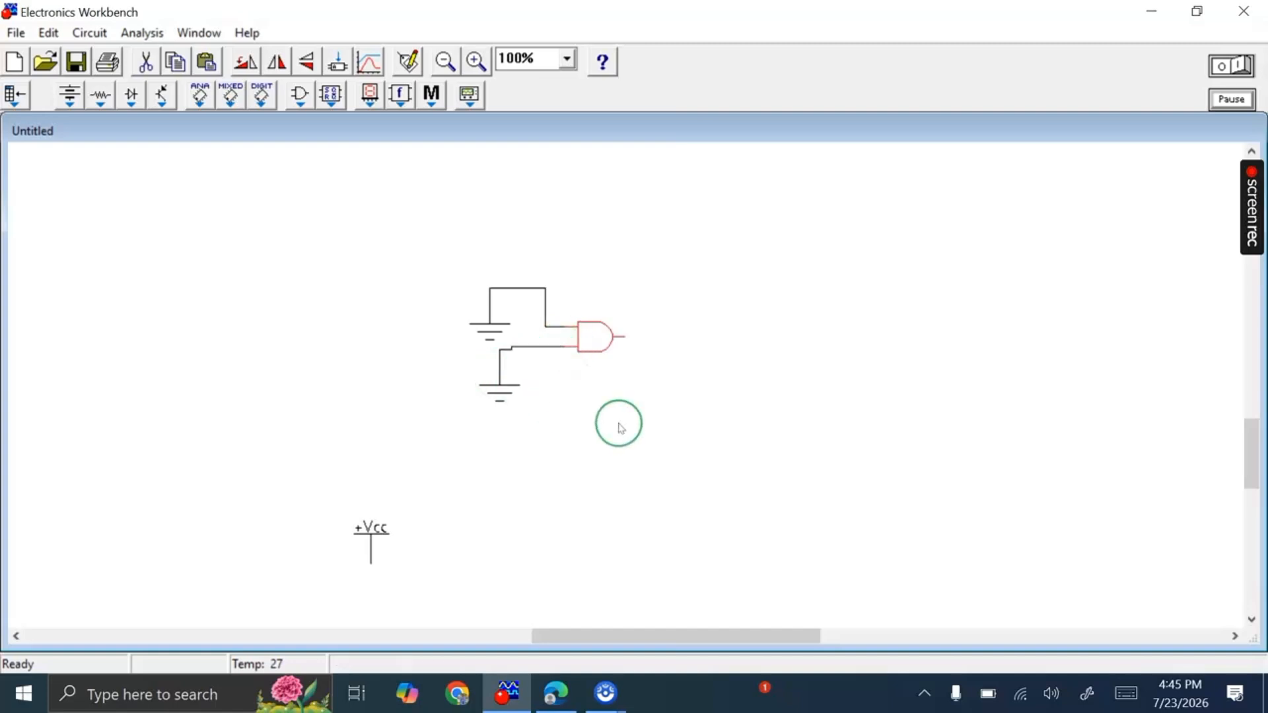
# - Space out the circuit by moving the AND gate farther from the grounds, raising the upper ground and straightening the lower ground's wire
pyautogui.moveTo(566, 331); pyautogui.dragTo(631, 343)
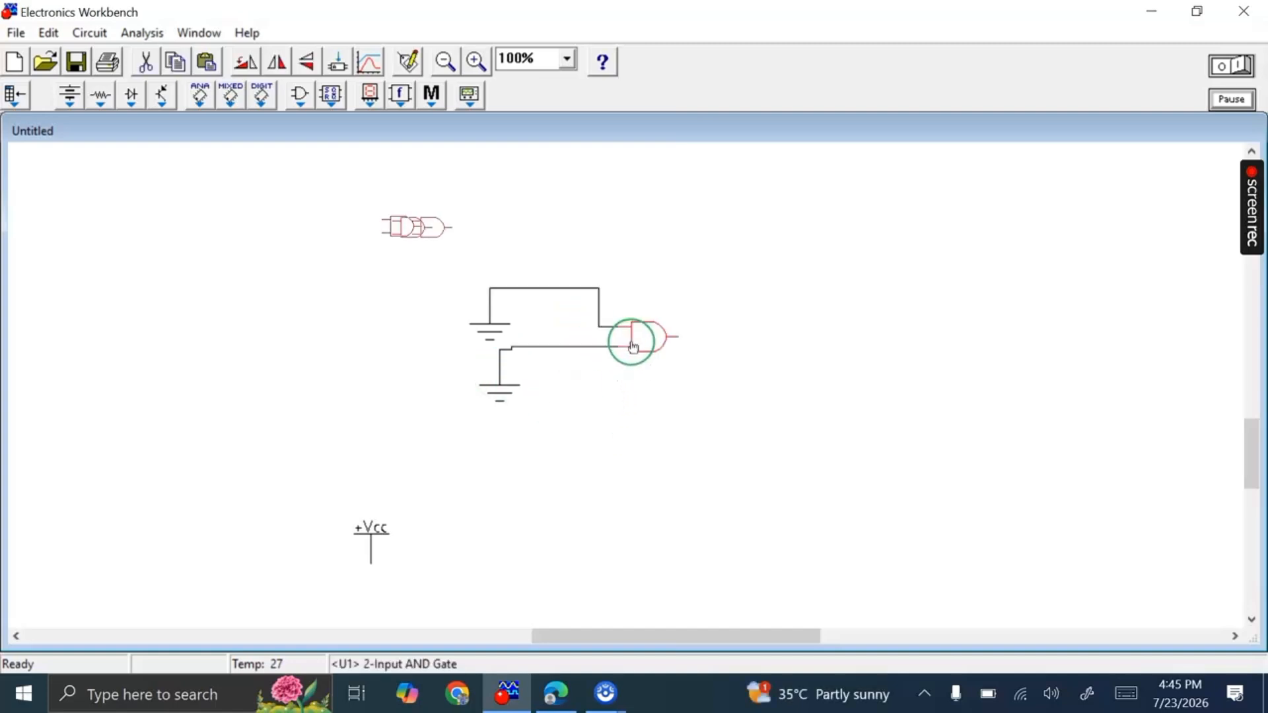
pyautogui.click(619, 387)
pyautogui.moveTo(471, 329); pyautogui.dragTo(472, 297)
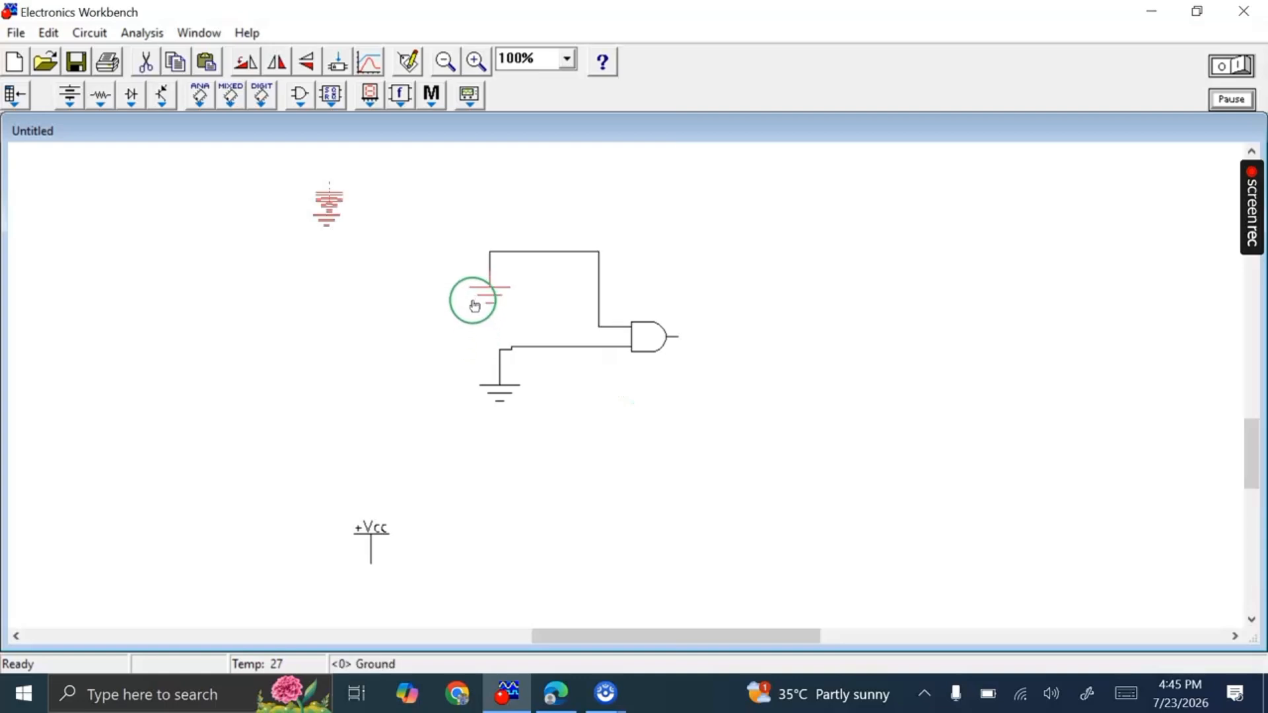
pyautogui.moveTo(510, 396)
pyautogui.mouseDown()
pyautogui.moveTo(491, 375)
pyautogui.moveTo(490, 400)
pyautogui.mouseUp()
pyautogui.click(394, 382)
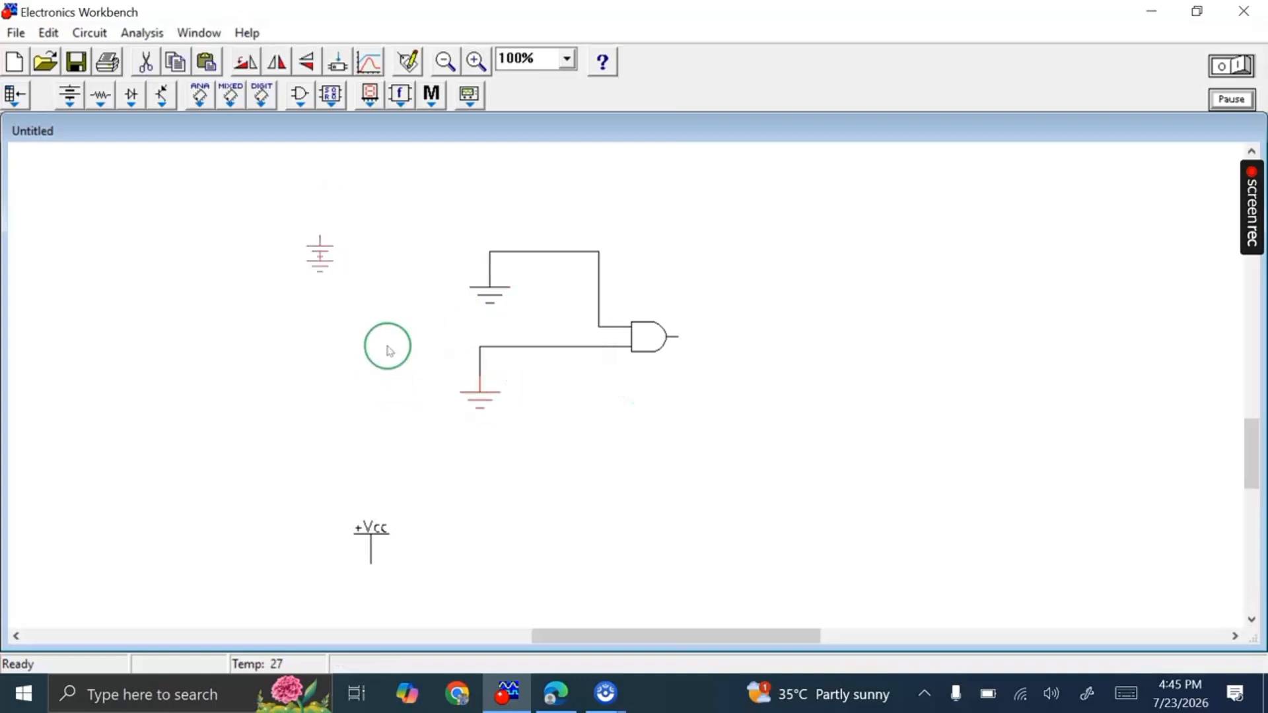
# - Place a red probe beyond the AND gate's output and wire the output to it
pyautogui.click(370, 94)
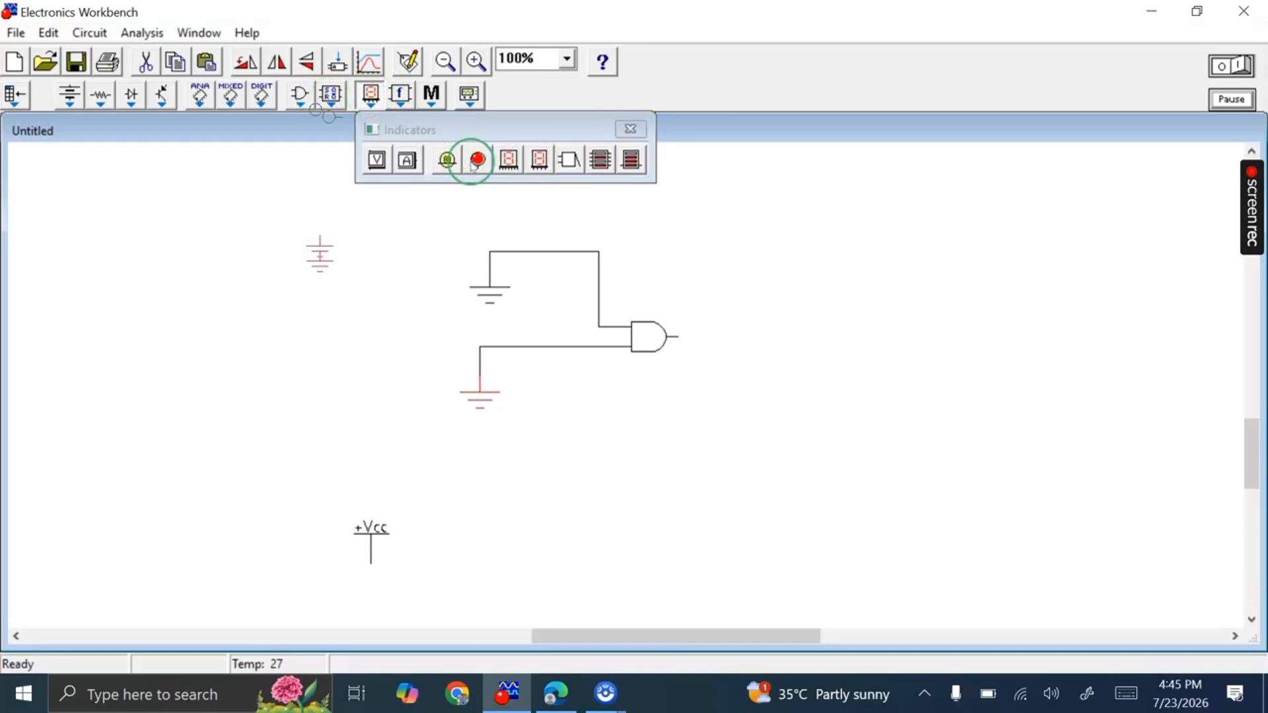
pyautogui.moveTo(473, 164); pyautogui.dragTo(801, 344)
pyautogui.click(629, 129)
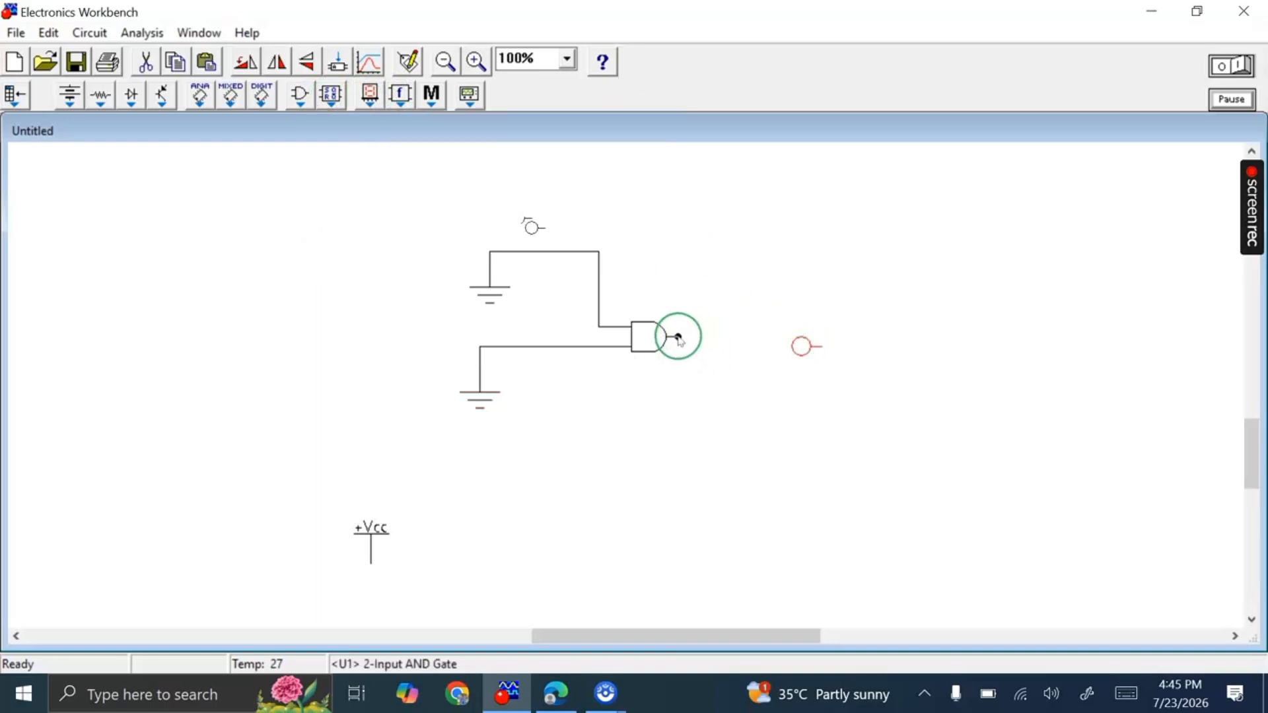
pyautogui.moveTo(678, 338); pyautogui.dragTo(818, 346)
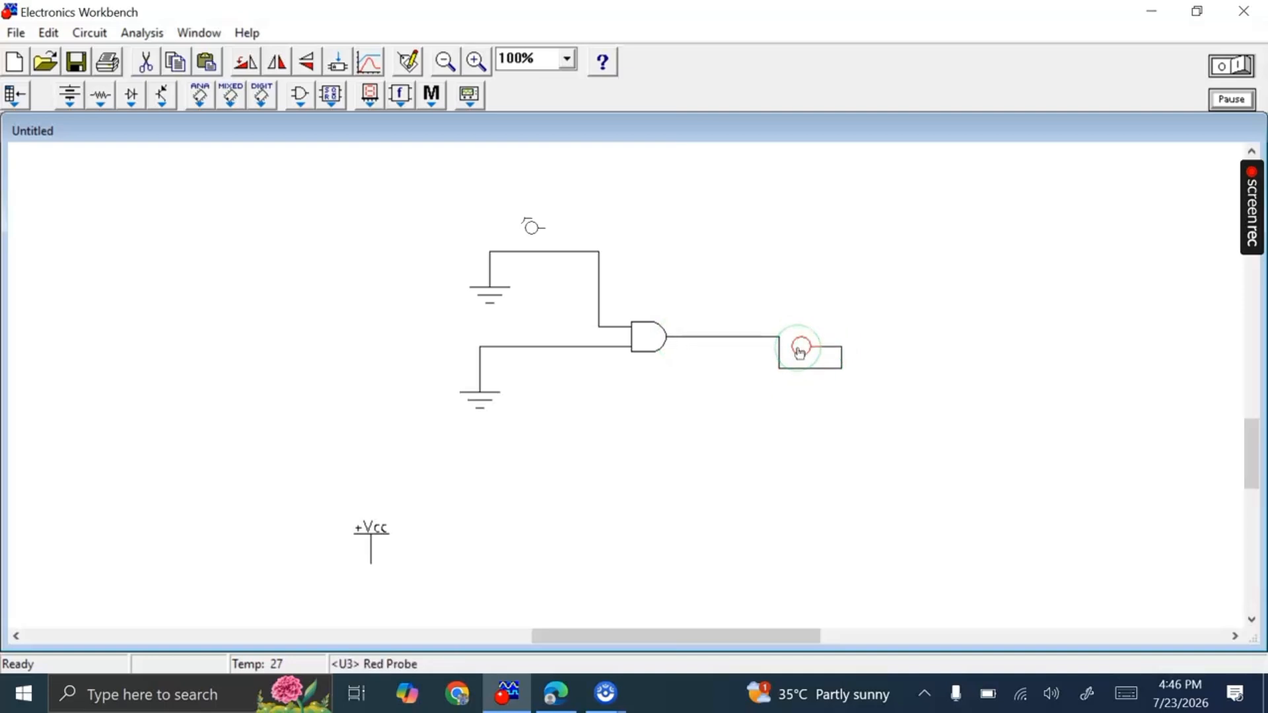
# - Rotate the red probe and flip it vertically so its terminal points downward
pyautogui.rightClick(800, 352)
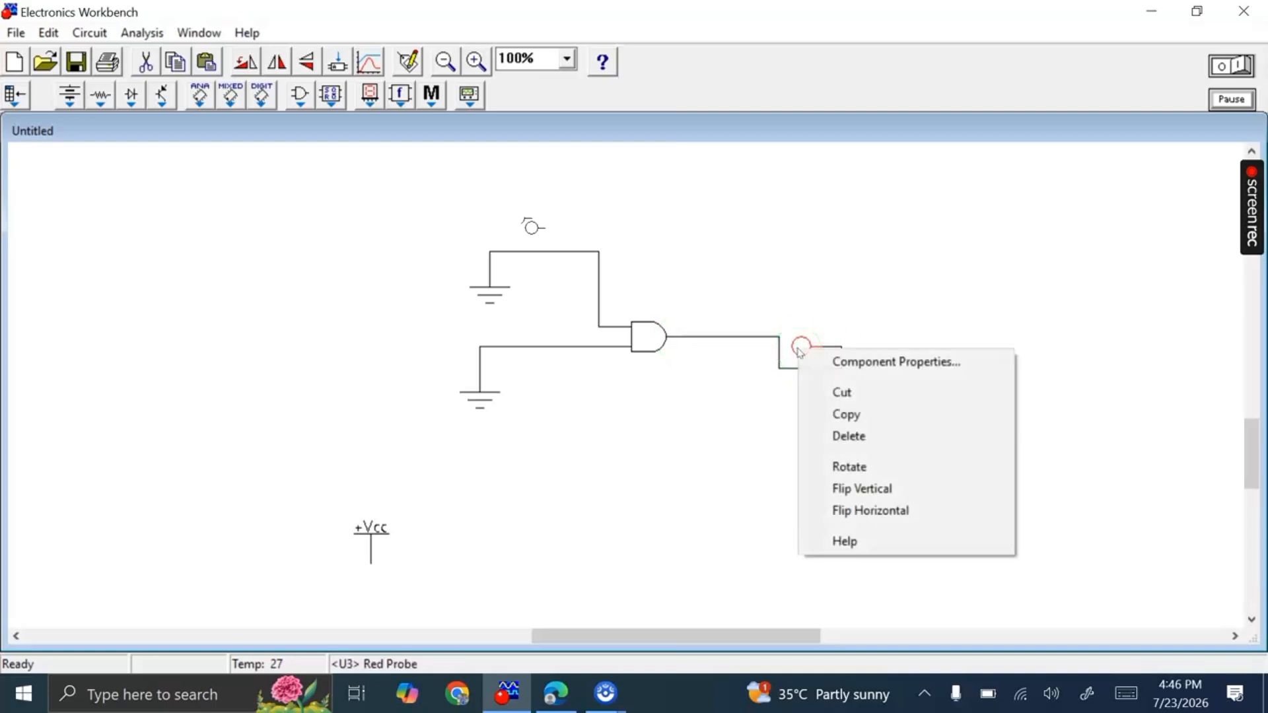
pyautogui.click(857, 467)
pyautogui.rightClick(807, 346)
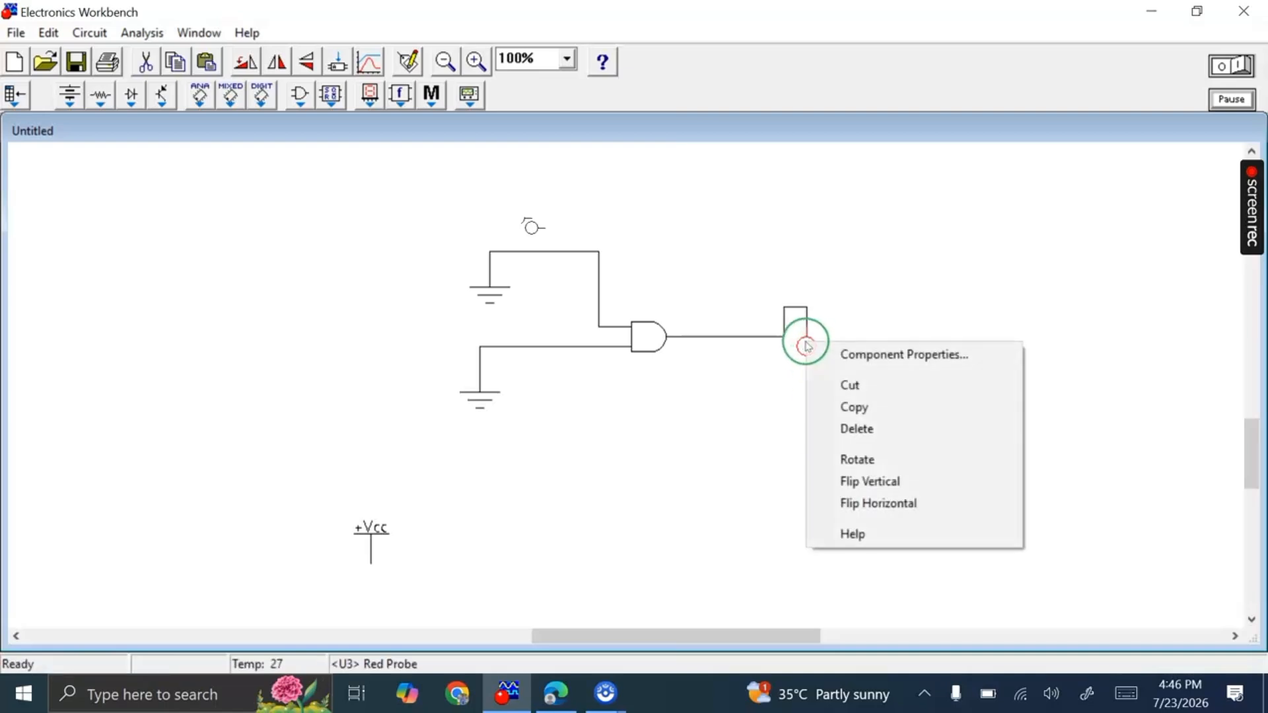
pyautogui.click(853, 483)
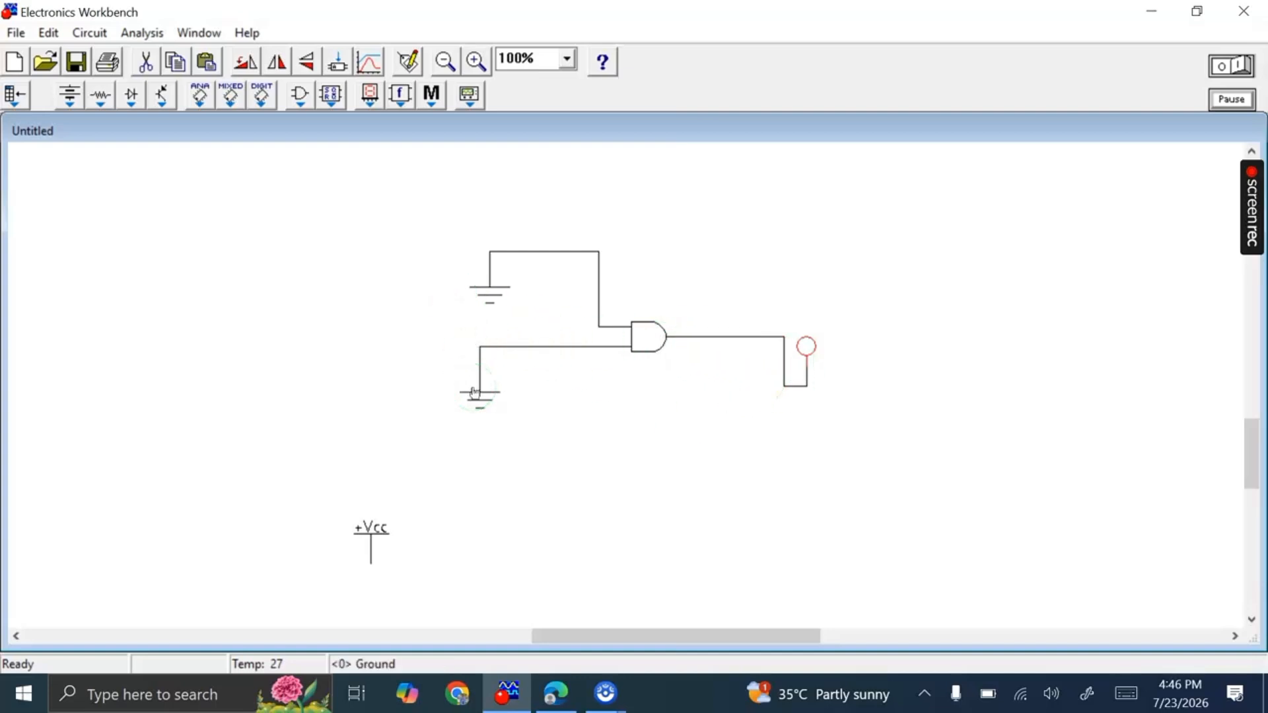
# - Run the simulation, switch to the lab manual PDF, and add the text 0 under A.B for the row A=0, B=0
pyautogui.click(1242, 65)
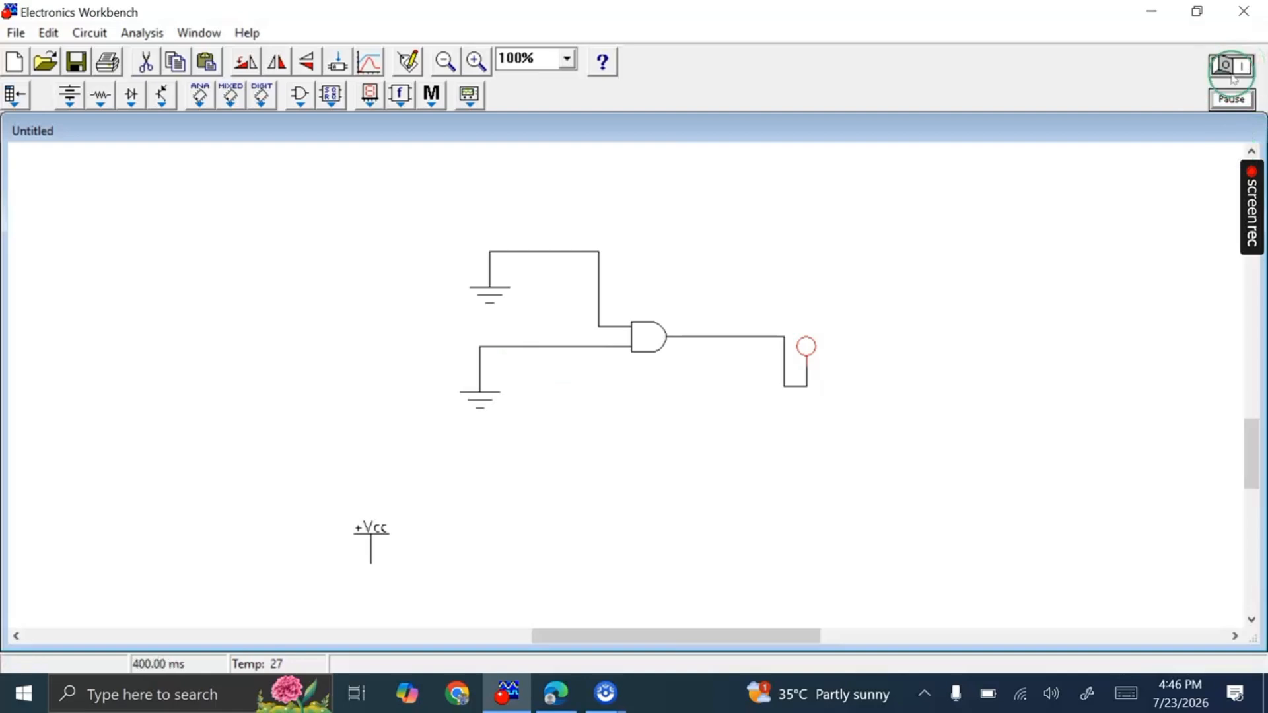
pyautogui.click(833, 336)
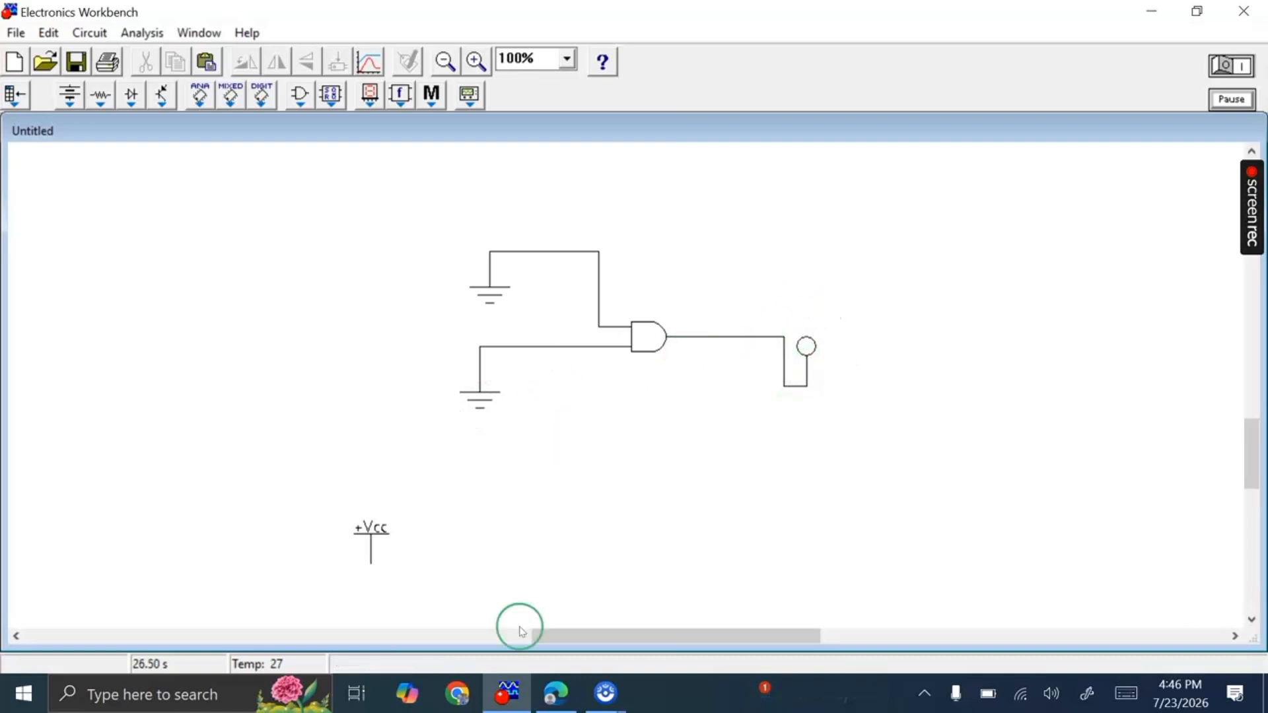
pyautogui.click(549, 704)
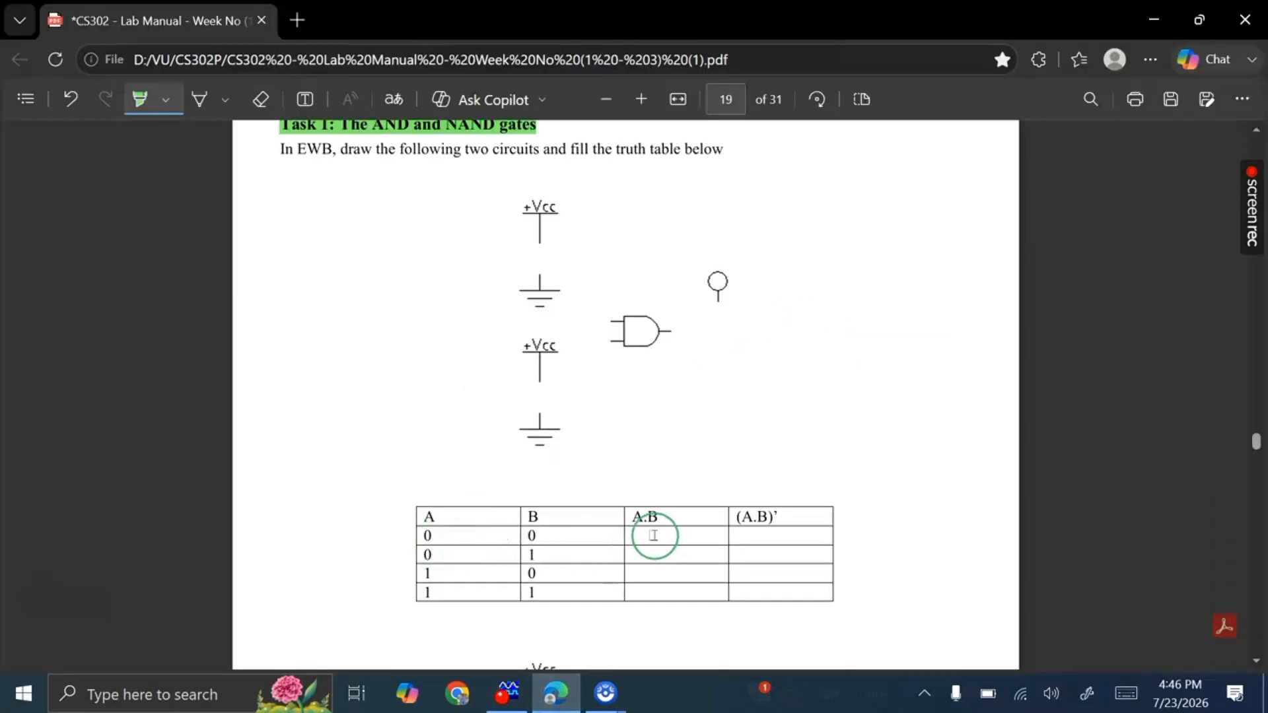
pyautogui.click(305, 99)
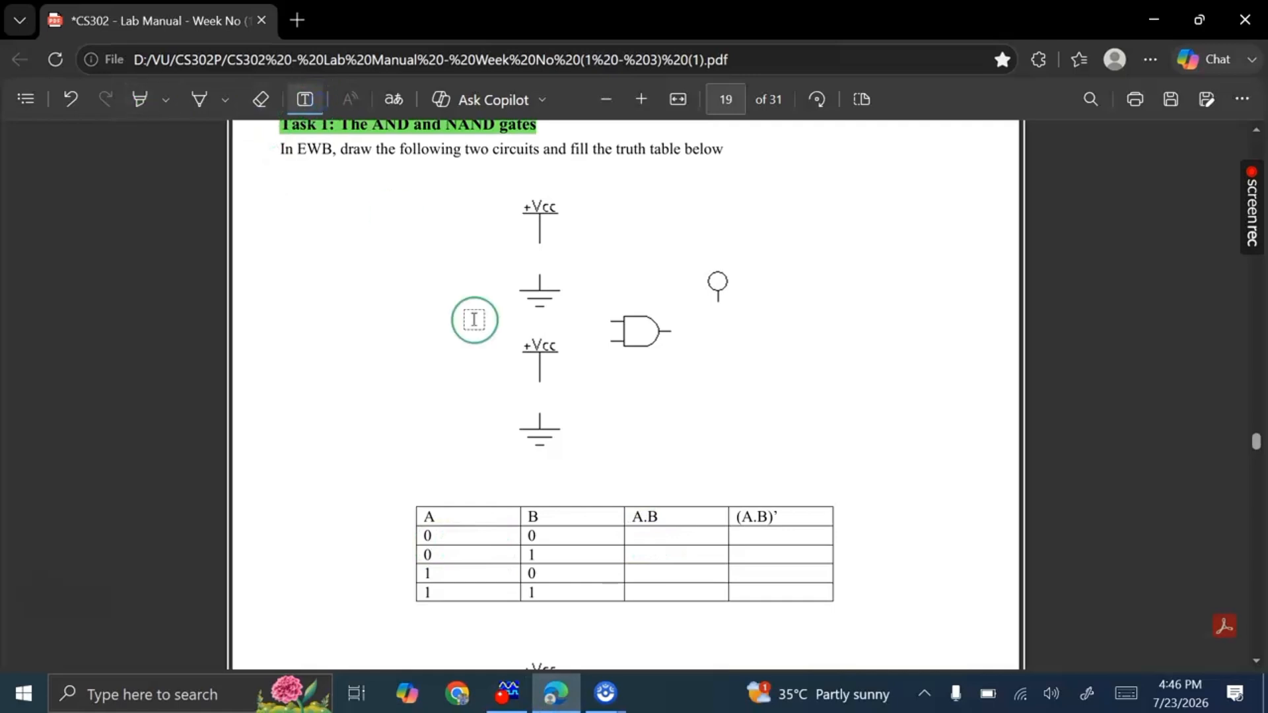
pyautogui.click(647, 536)
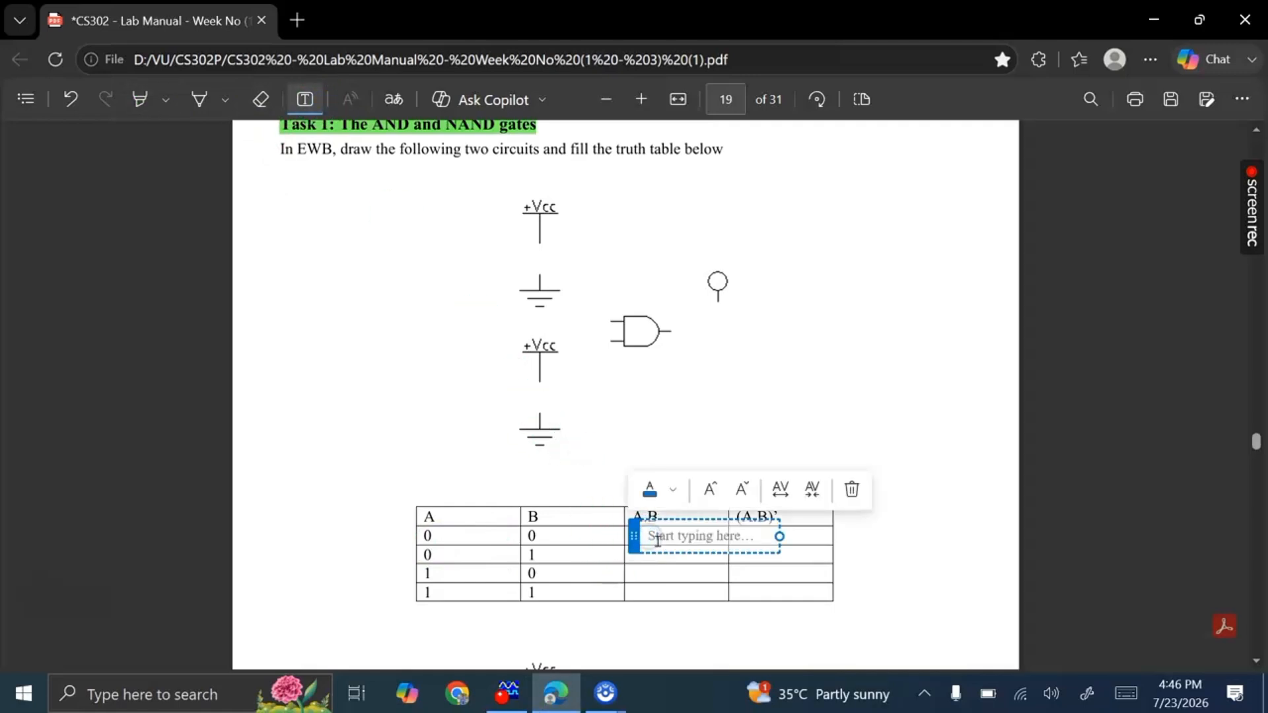
pyautogui.write('0')
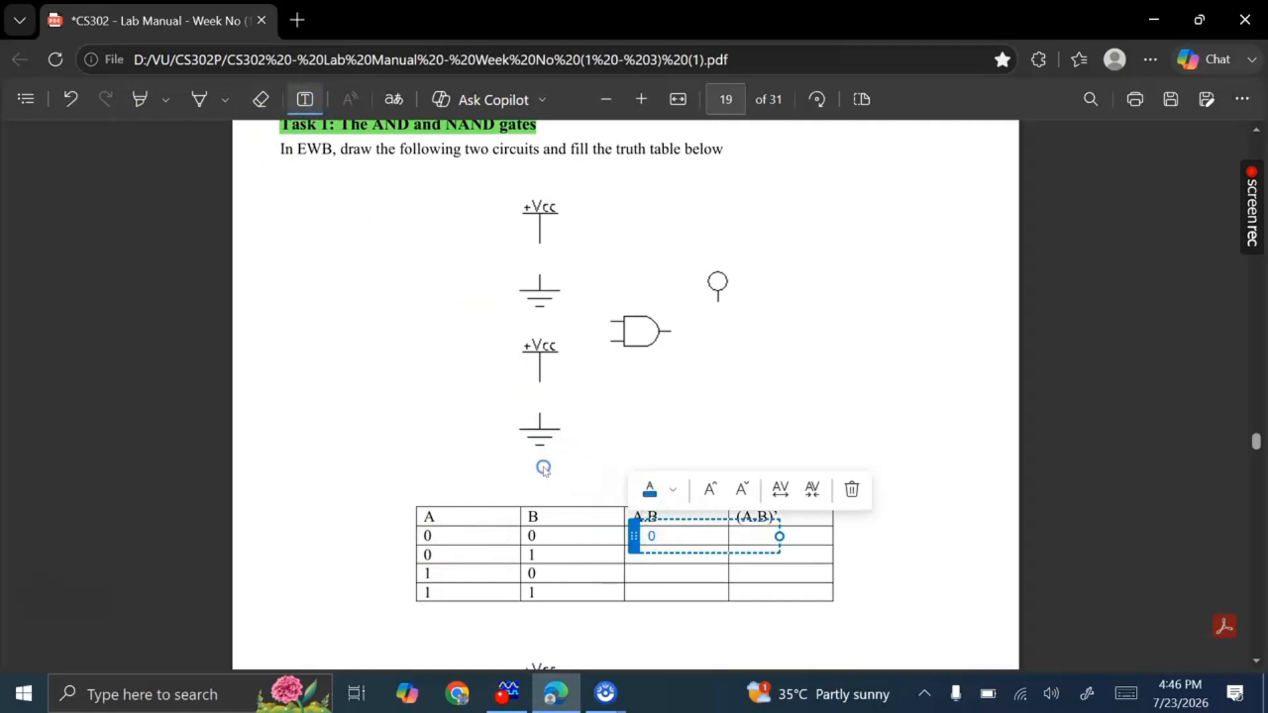
pyautogui.click(543, 469)
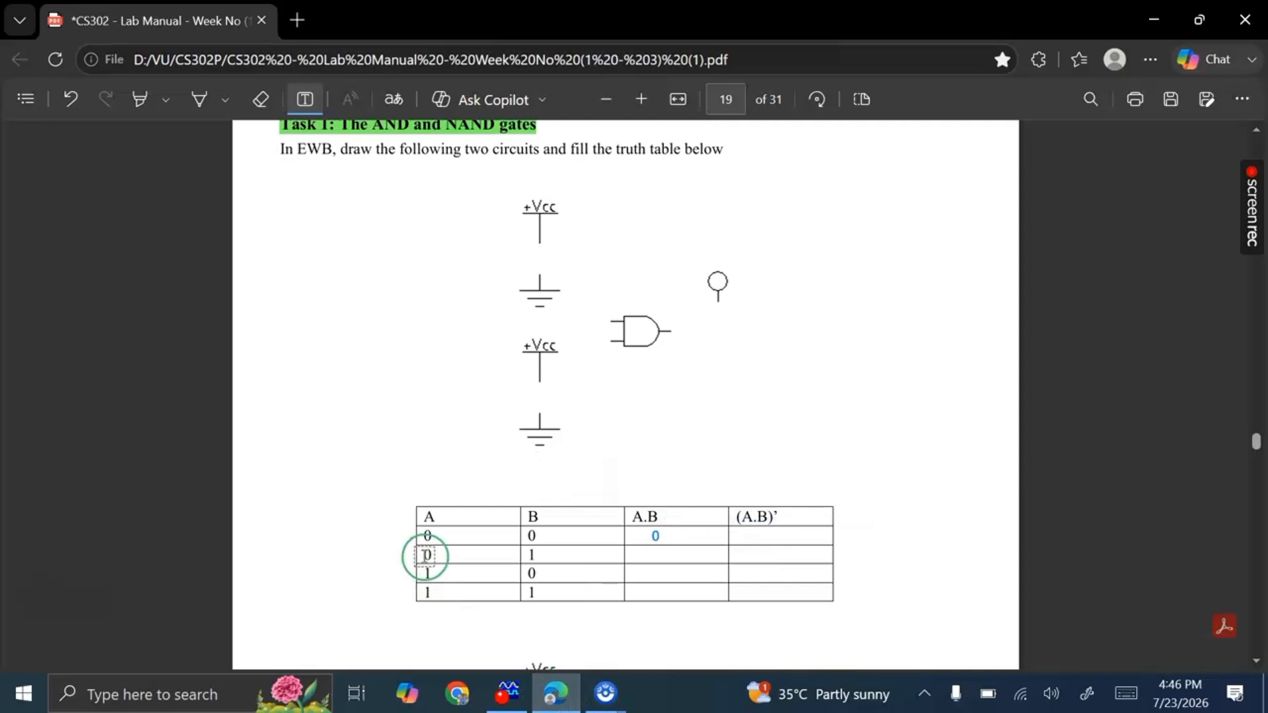
# - Switch back to Electronics Workbench, duplicate the complete AND gate circuit, and move the copy clear of the original
pyautogui.click(529, 694)
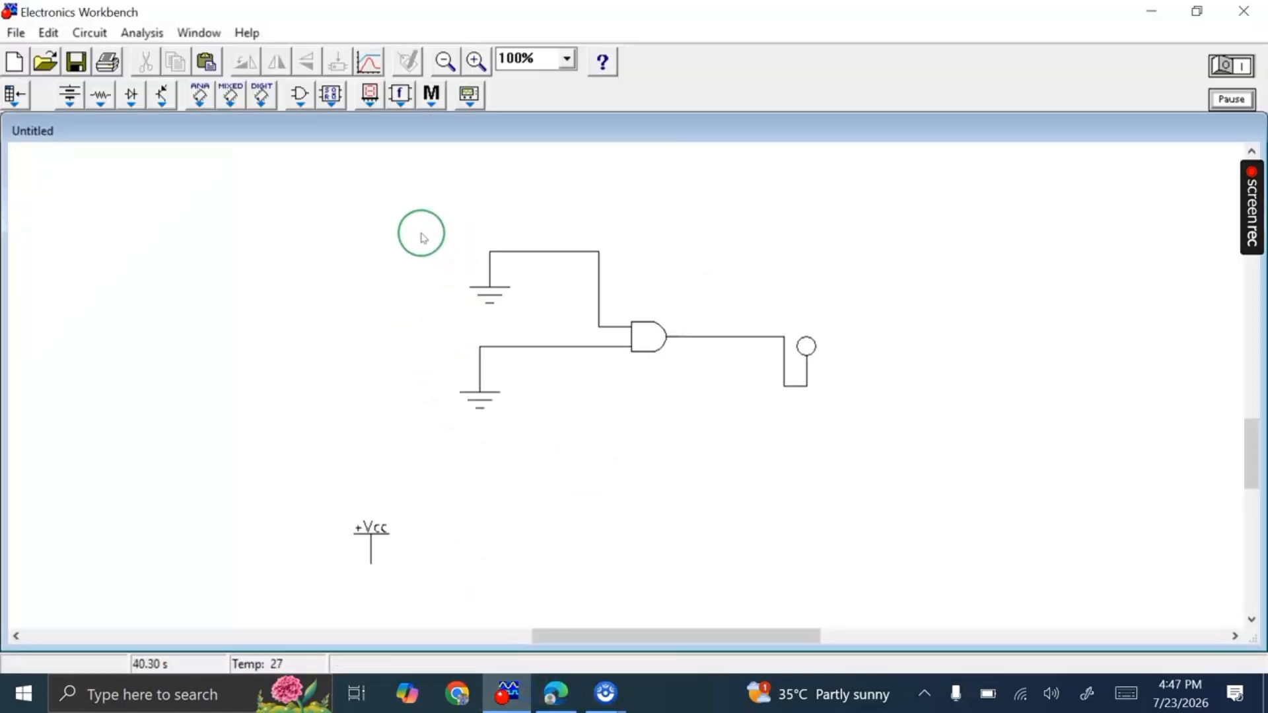
pyautogui.moveTo(404, 218); pyautogui.dragTo(959, 461)
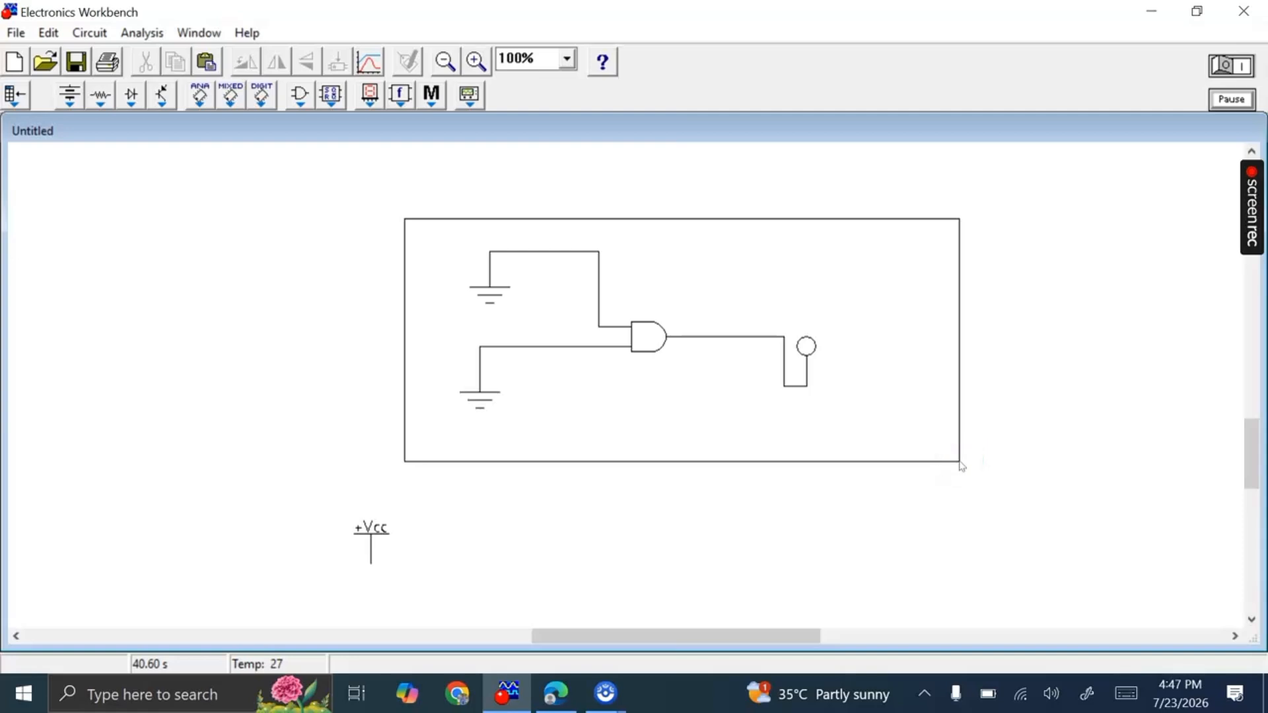
pyautogui.moveTo(961, 465); pyautogui.dragTo(962, 465)
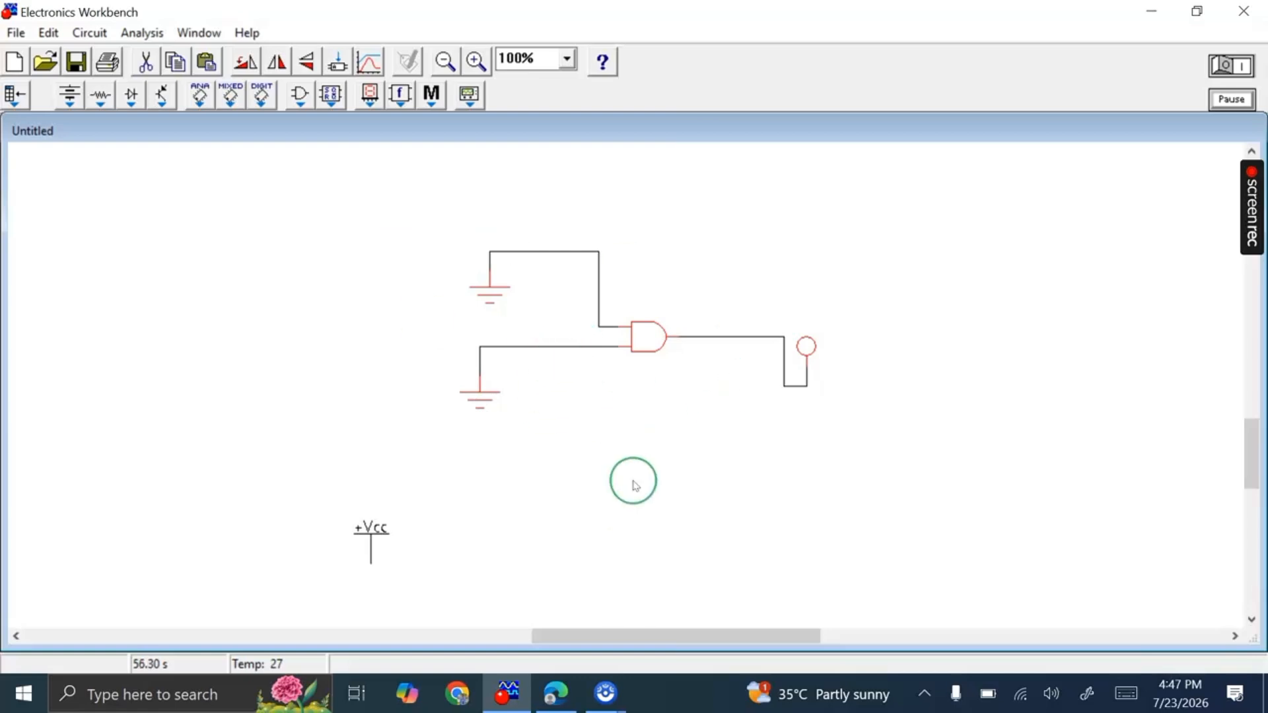
pyautogui.hotkey('ctrl', 'v')
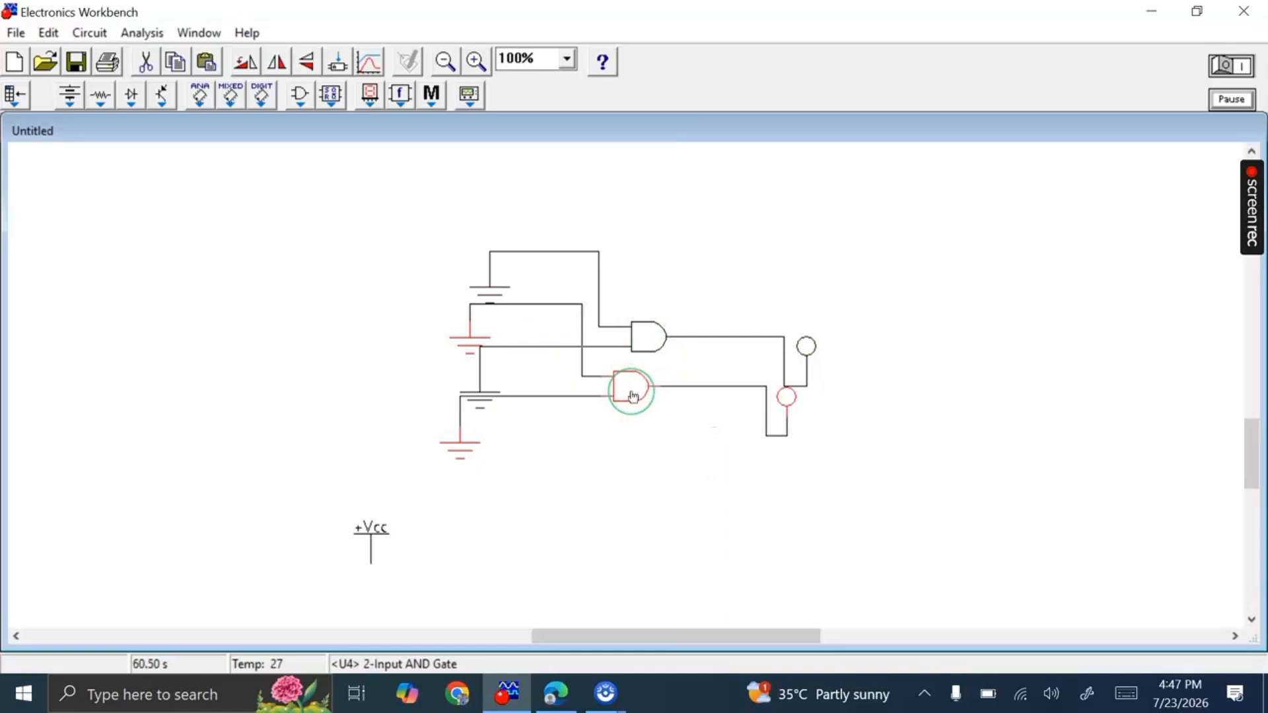
pyautogui.moveTo(632, 397); pyautogui.dragTo(672, 472)
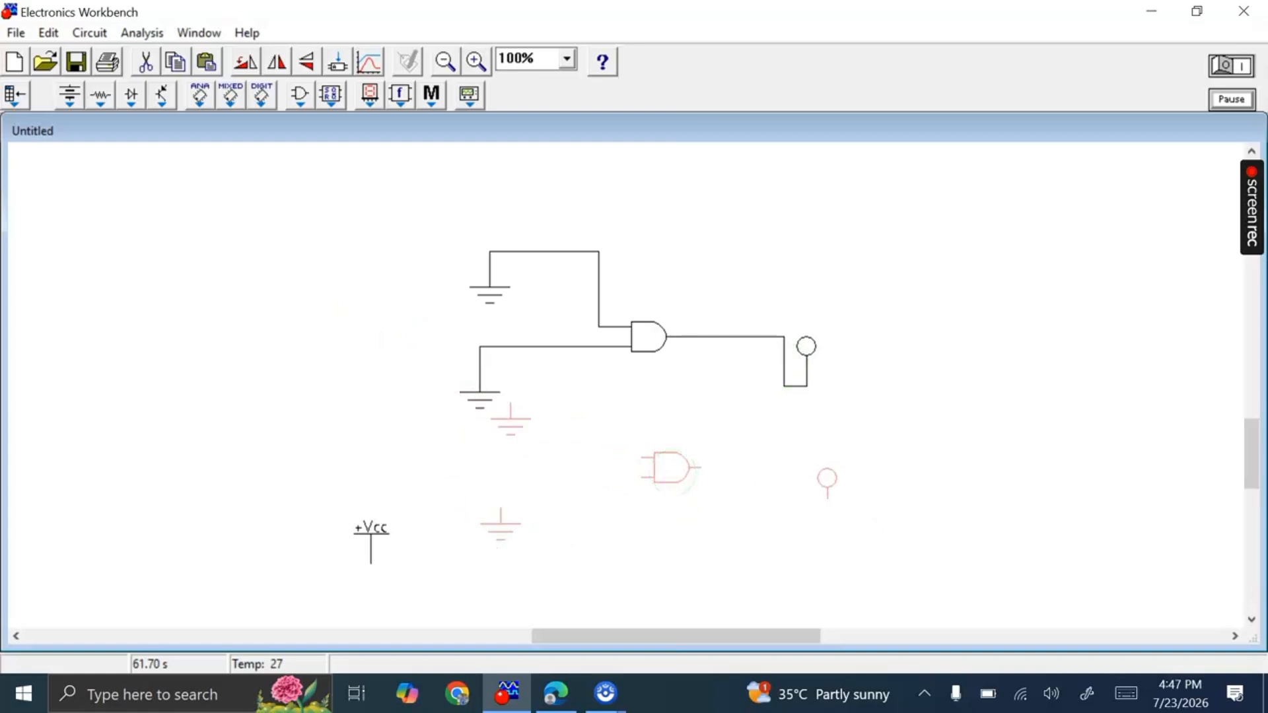
pyautogui.moveTo(672, 470); pyautogui.dragTo(806, 429)
# - Move the original circuit farther left on the canvas and reposition the copied circuit in the free space beside it
pyautogui.moveTo(406, 168); pyautogui.dragTo(756, 364)
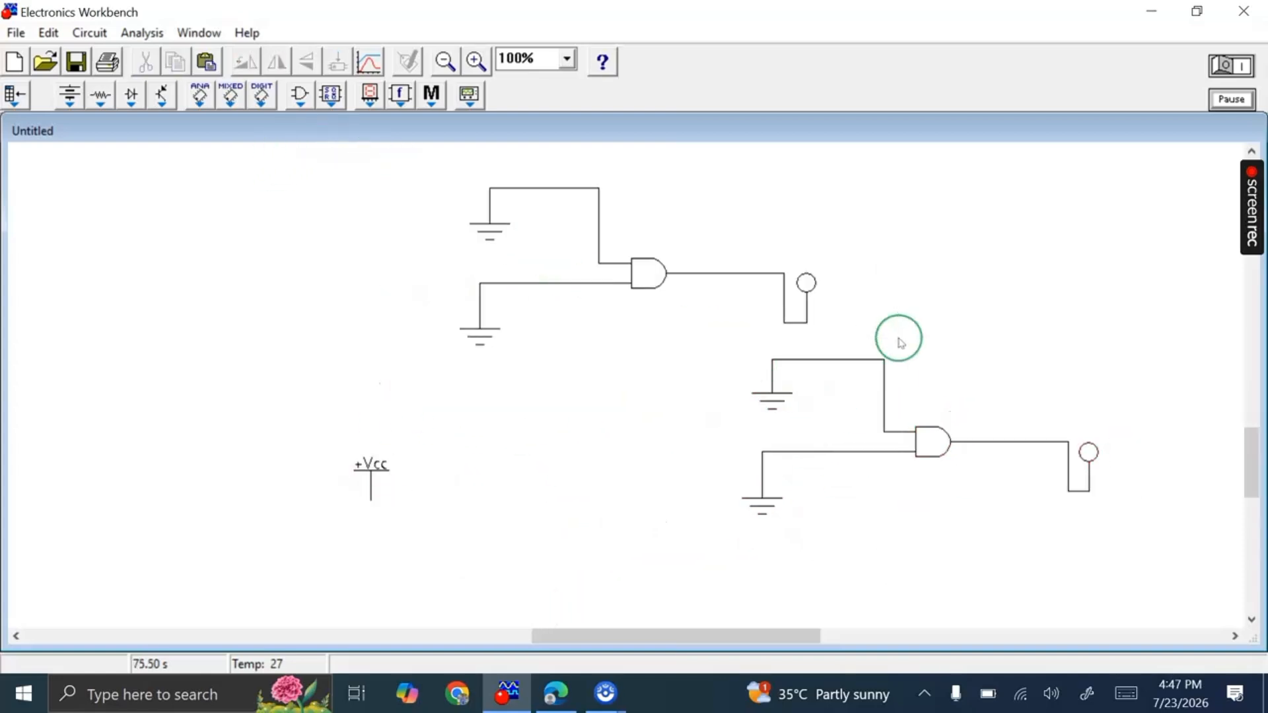
pyautogui.moveTo(644, 271); pyautogui.dragTo(245, 245)
pyautogui.moveTo(871, 319); pyautogui.dragTo(1261, 551)
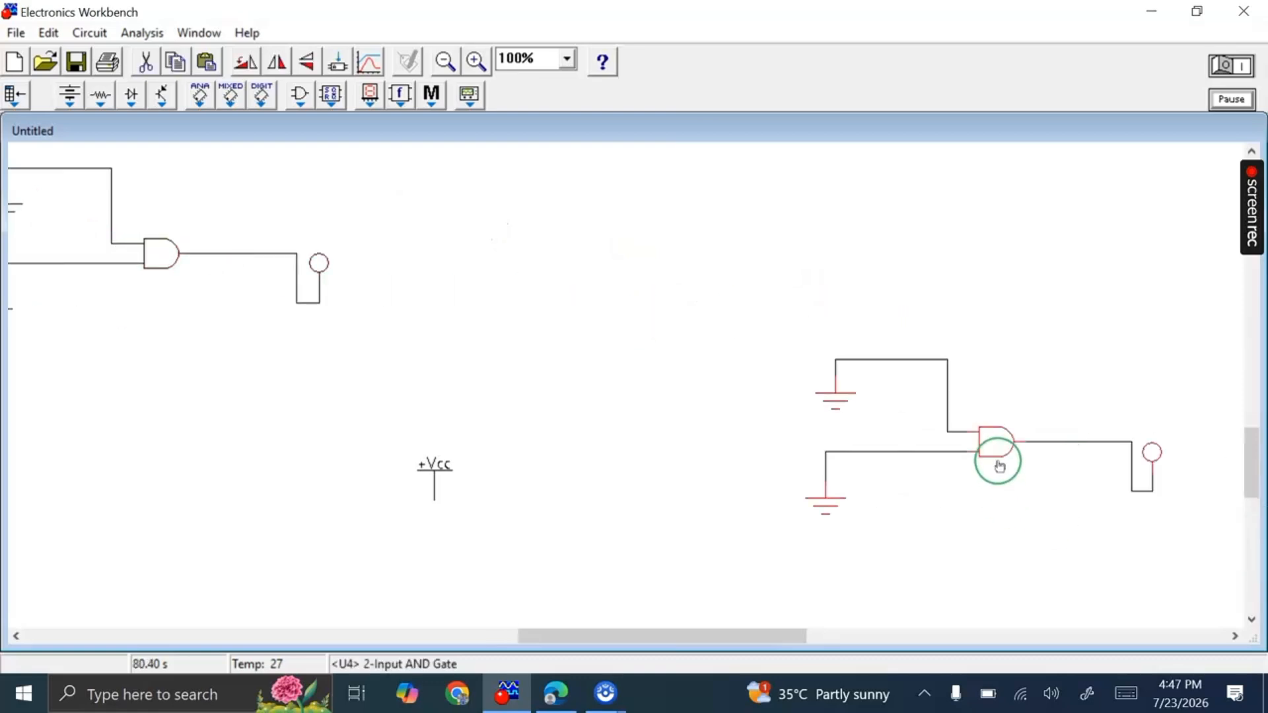
pyautogui.moveTo(996, 457); pyautogui.dragTo(741, 493)
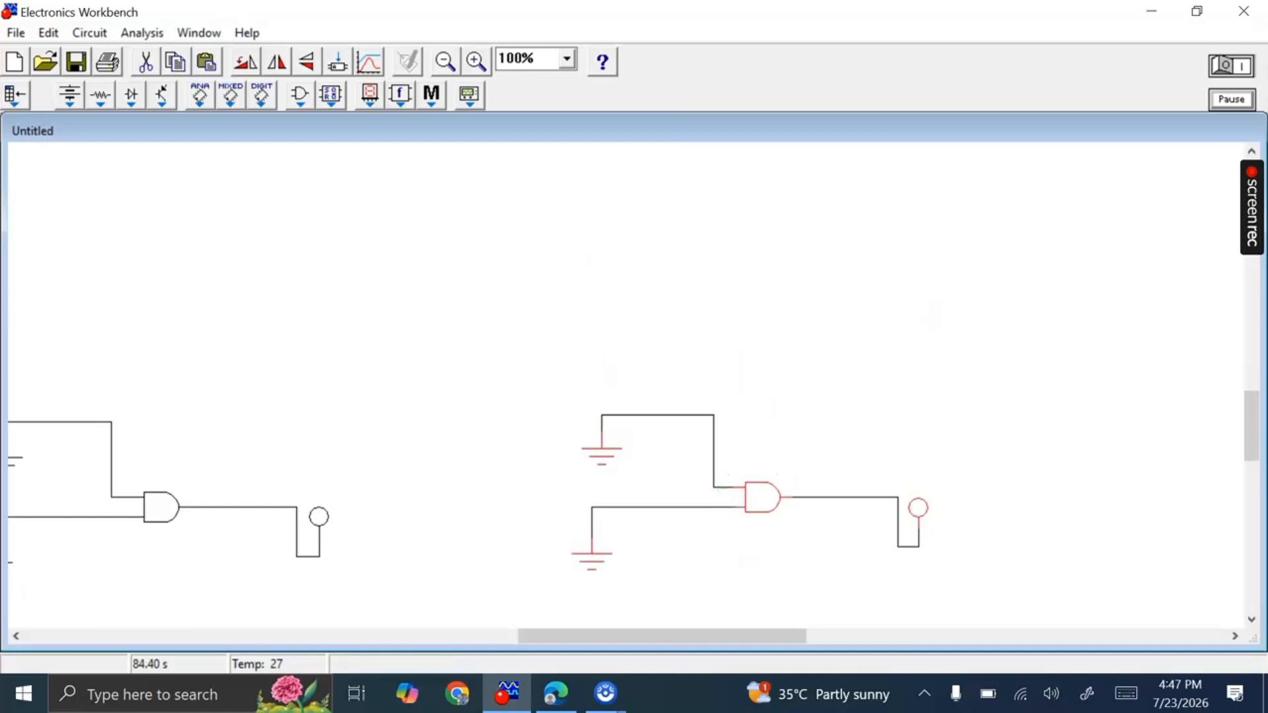
# - Delete the ground connected to the lower input of the copied AND gate circuit
pyautogui.click(444, 61)
pyautogui.click(444, 61)
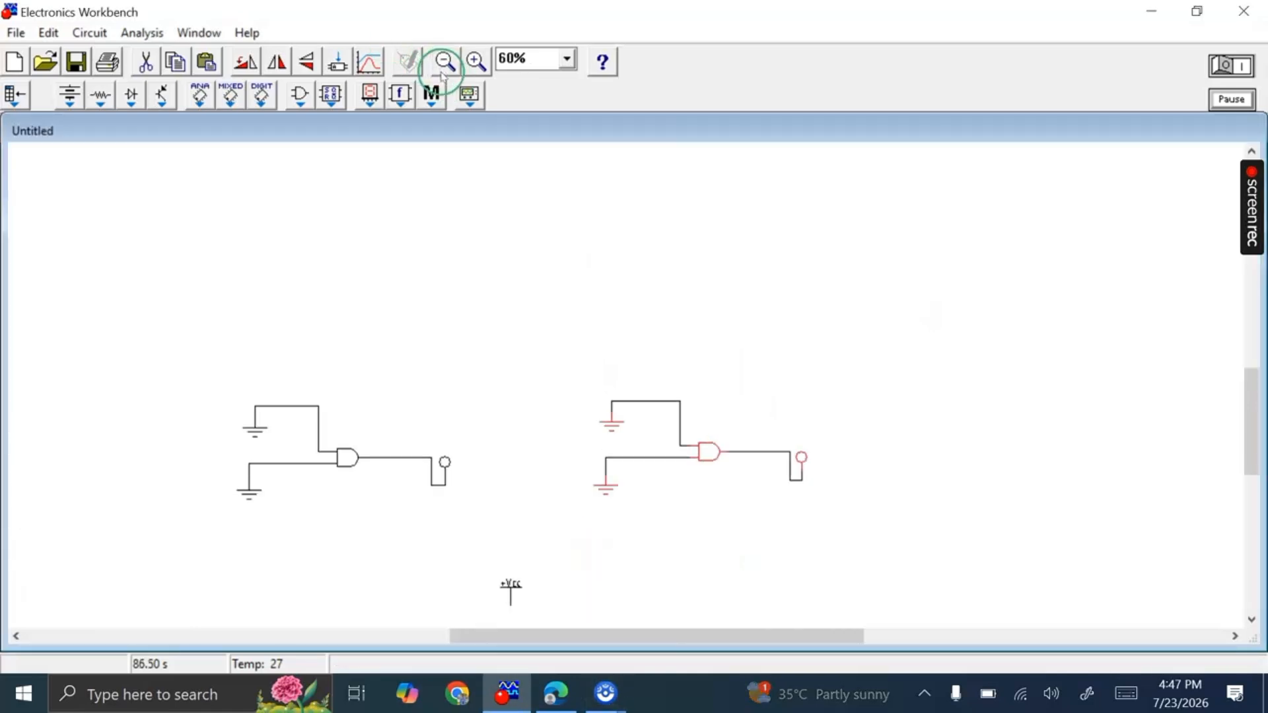
pyautogui.moveTo(543, 633)
pyautogui.mouseDown()
pyautogui.moveTo(467, 624)
pyautogui.moveTo(528, 612)
pyautogui.mouseUp()
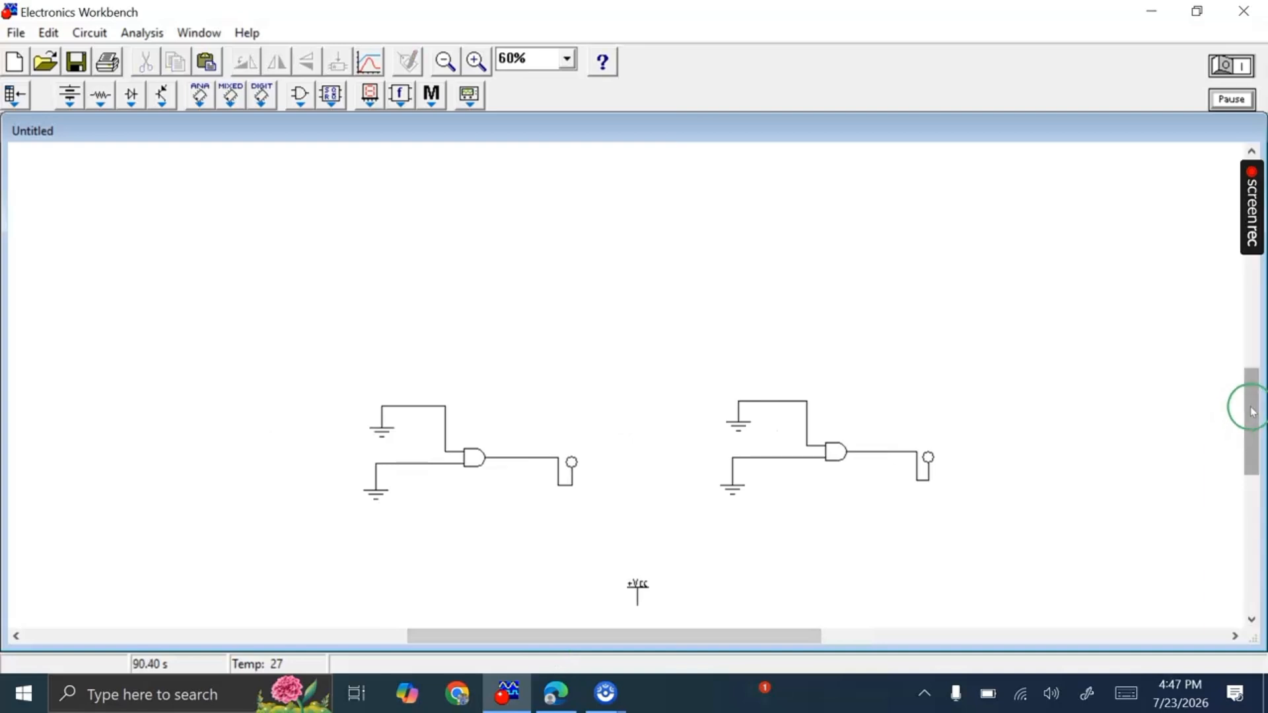
pyautogui.moveTo(1250, 406); pyautogui.dragTo(1250, 439)
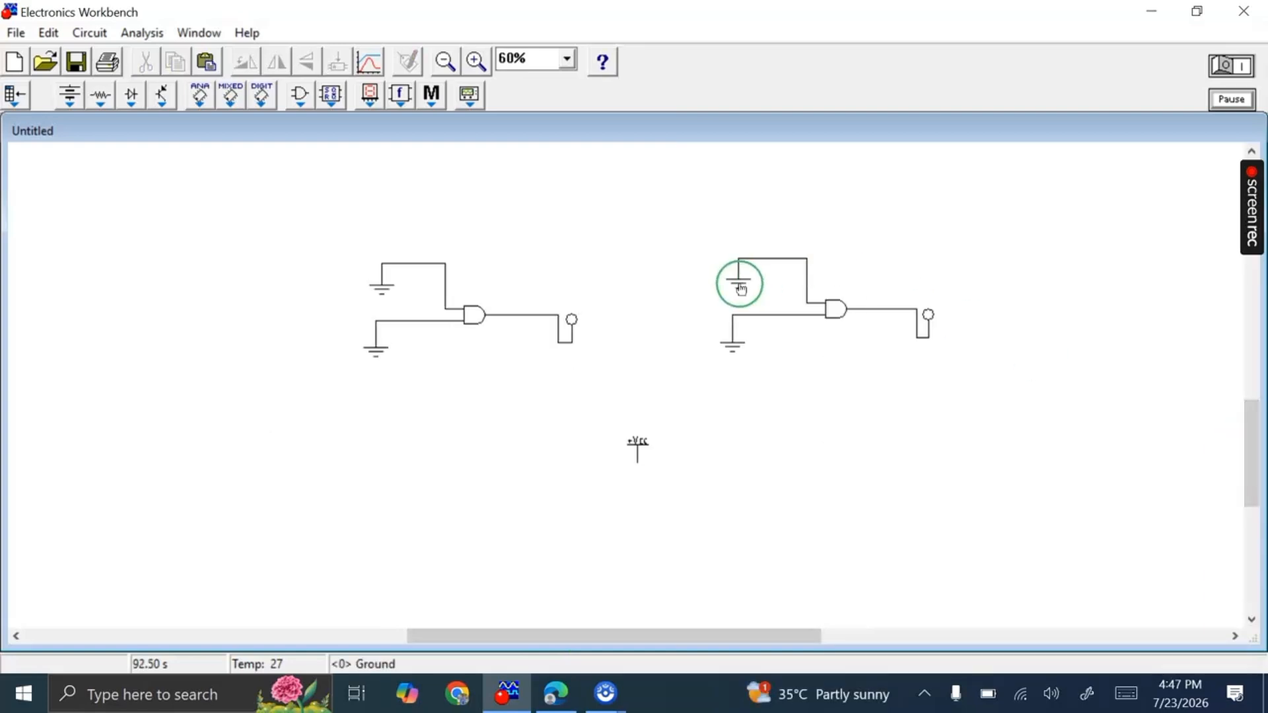
pyautogui.click(732, 351)
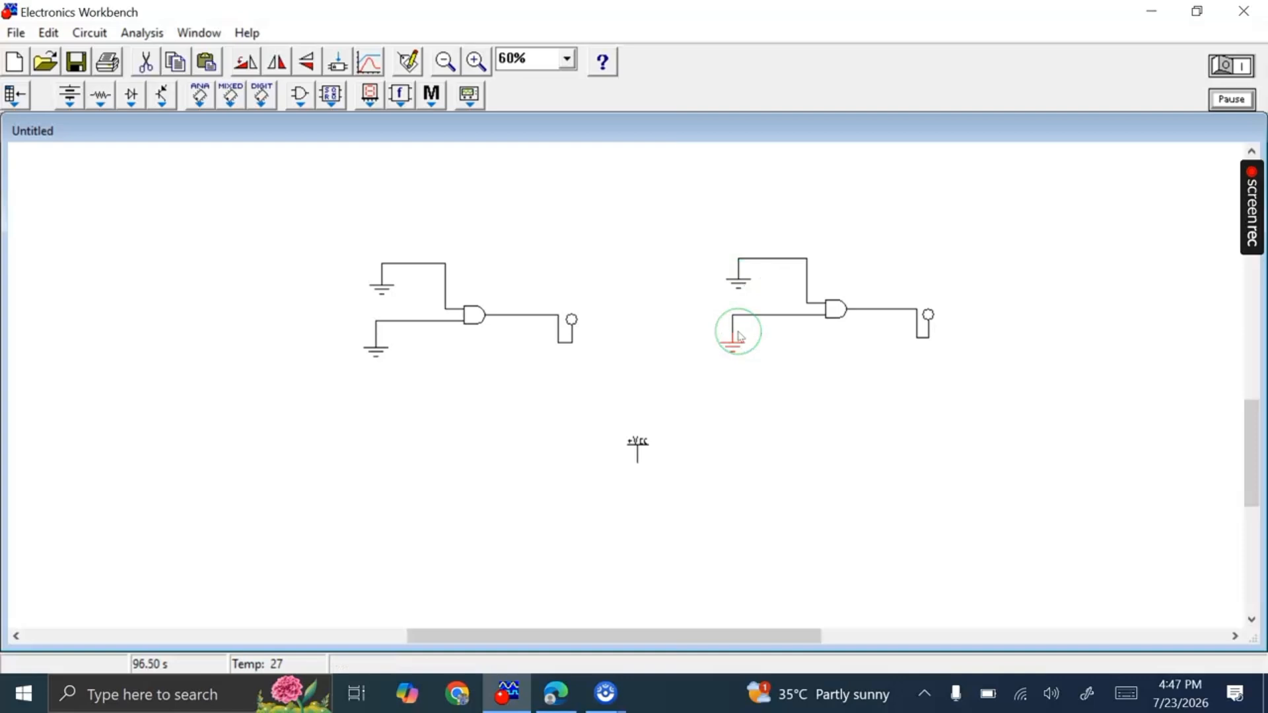
pyautogui.press('Delete')
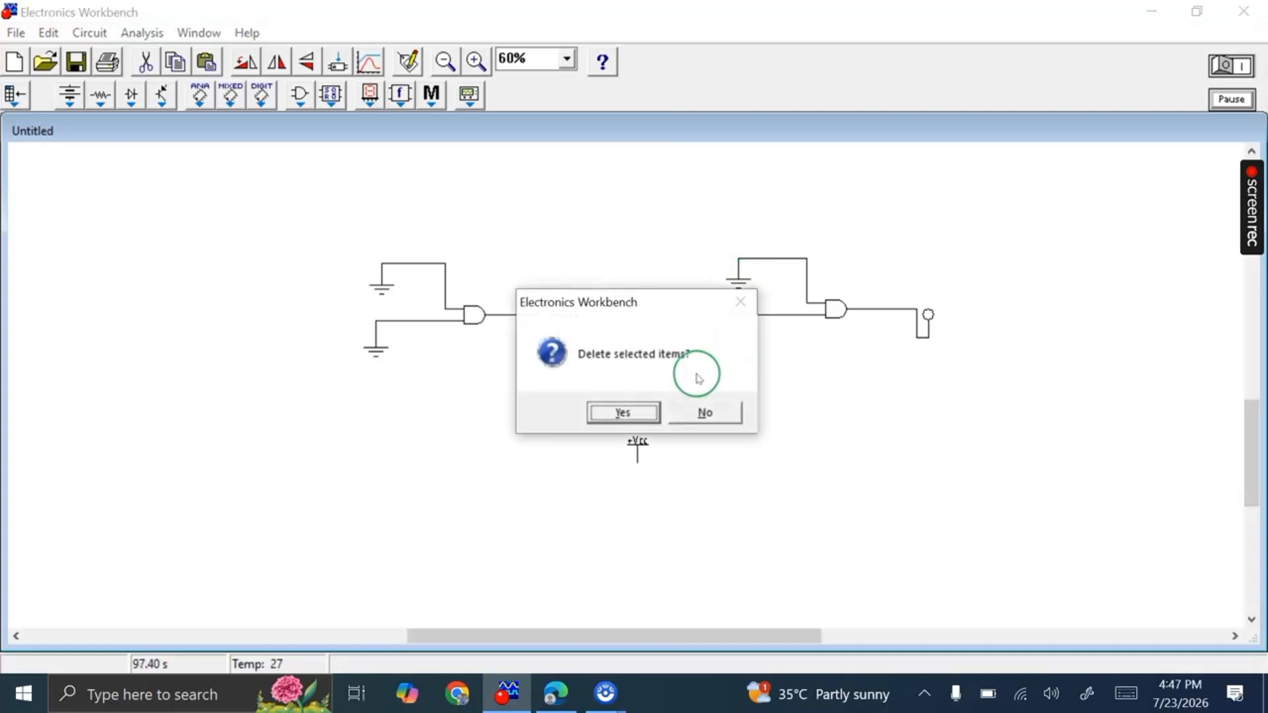
pyautogui.click(624, 412)
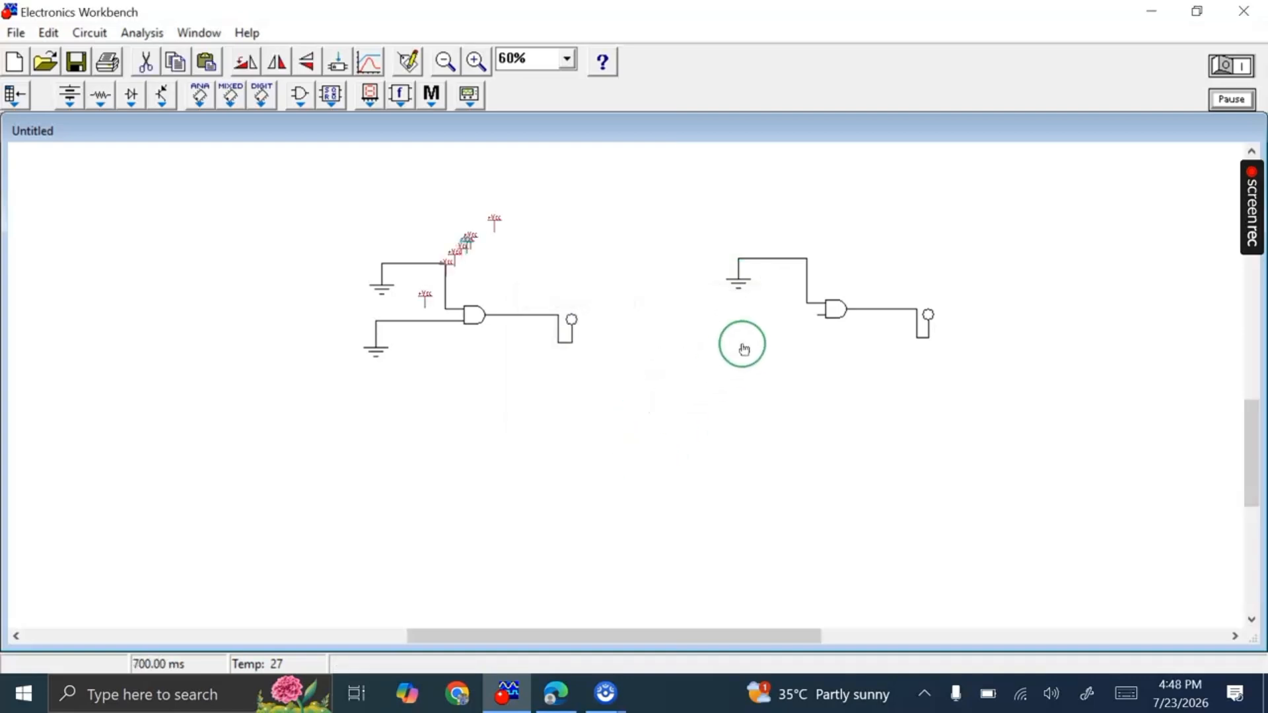
# - Wire the spare +Vcc source to the copied gate's open lower input and move its red probe slightly farther from the gate
pyautogui.moveTo(742, 344); pyautogui.dragTo(734, 346)
pyautogui.moveTo(817, 315); pyautogui.dragTo(733, 355)
pyautogui.click(770, 418)
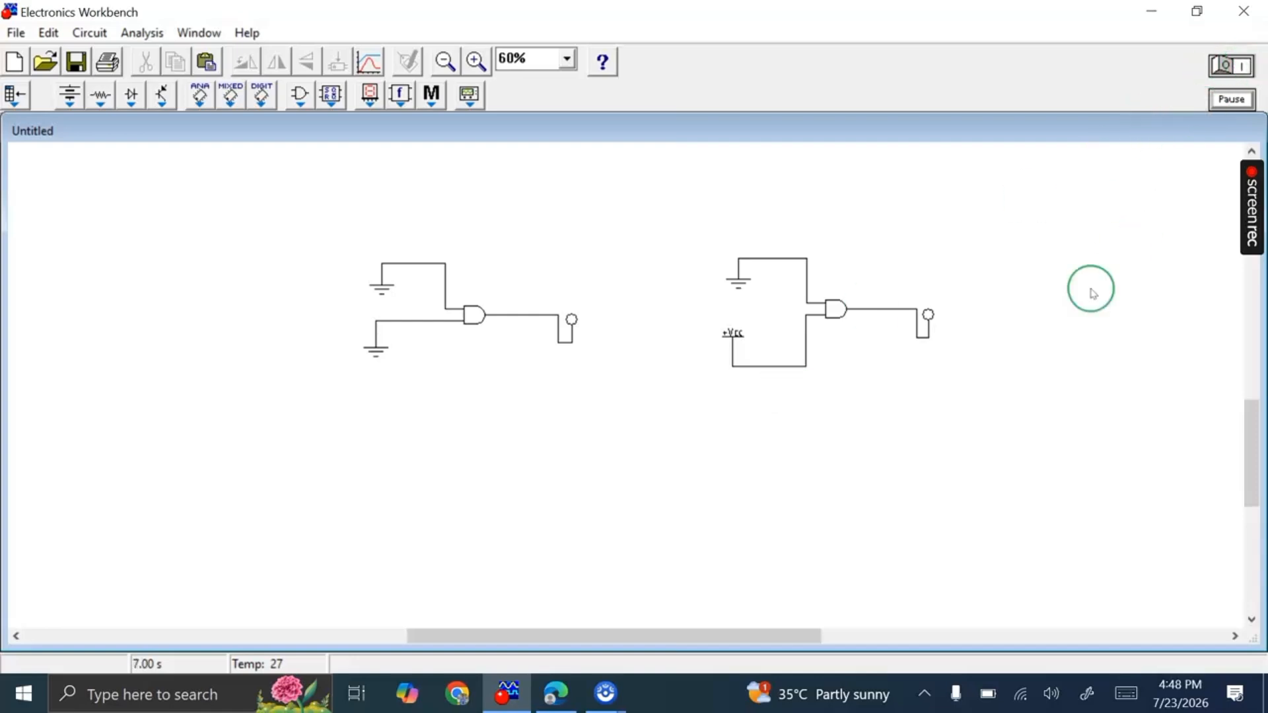
pyautogui.moveTo(930, 317); pyautogui.dragTo(954, 299)
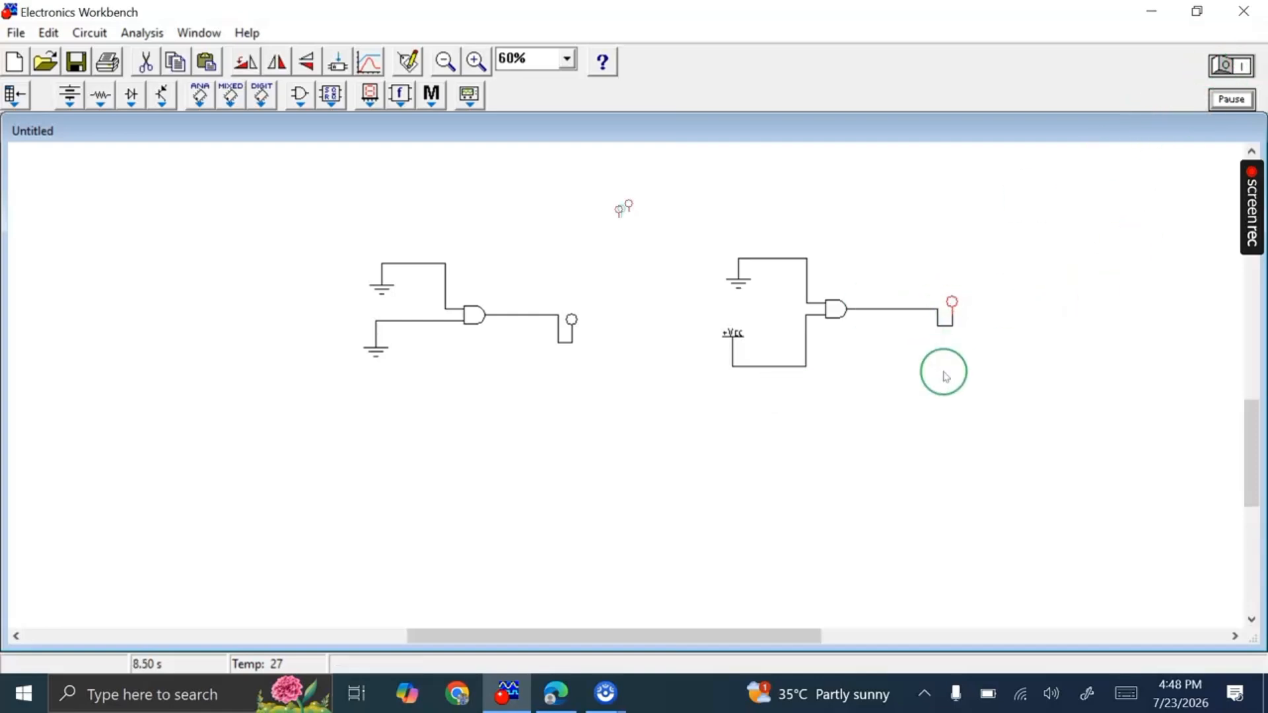
pyautogui.click(936, 370)
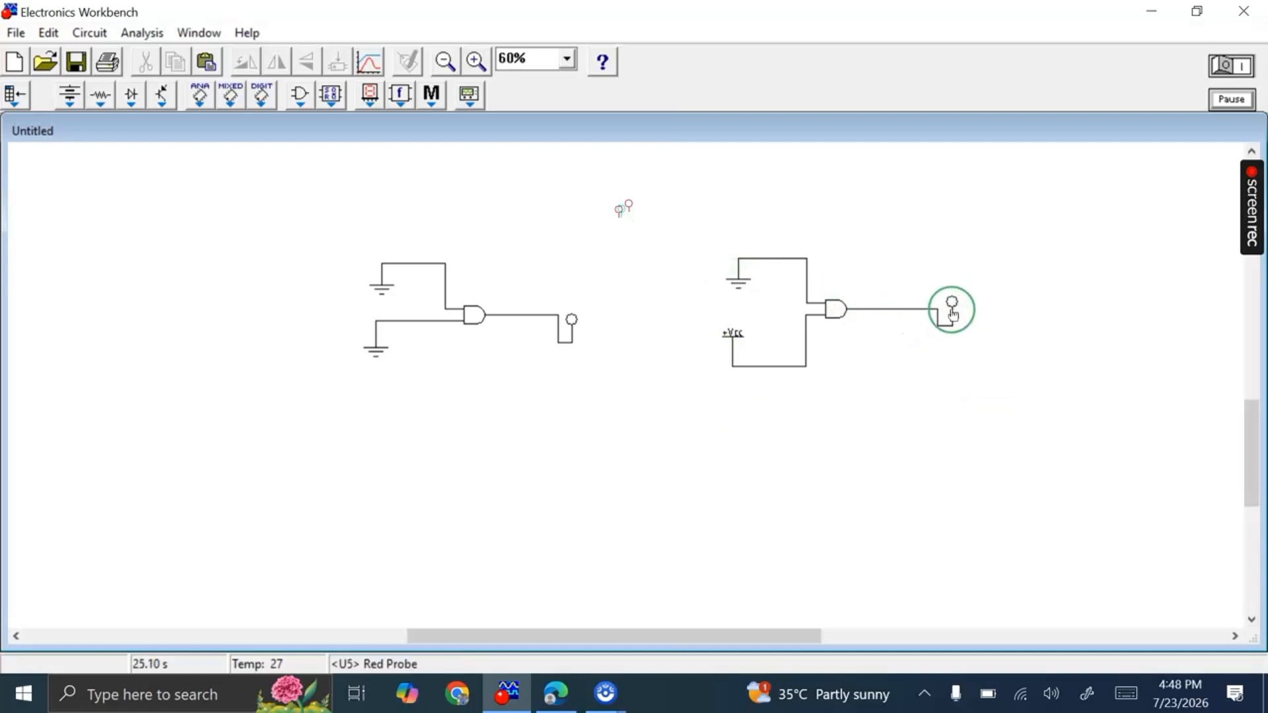
# - Switch to the lab manual PDF and add the text 0 under A.B for the row A=0, B=1
pyautogui.click(556, 692)
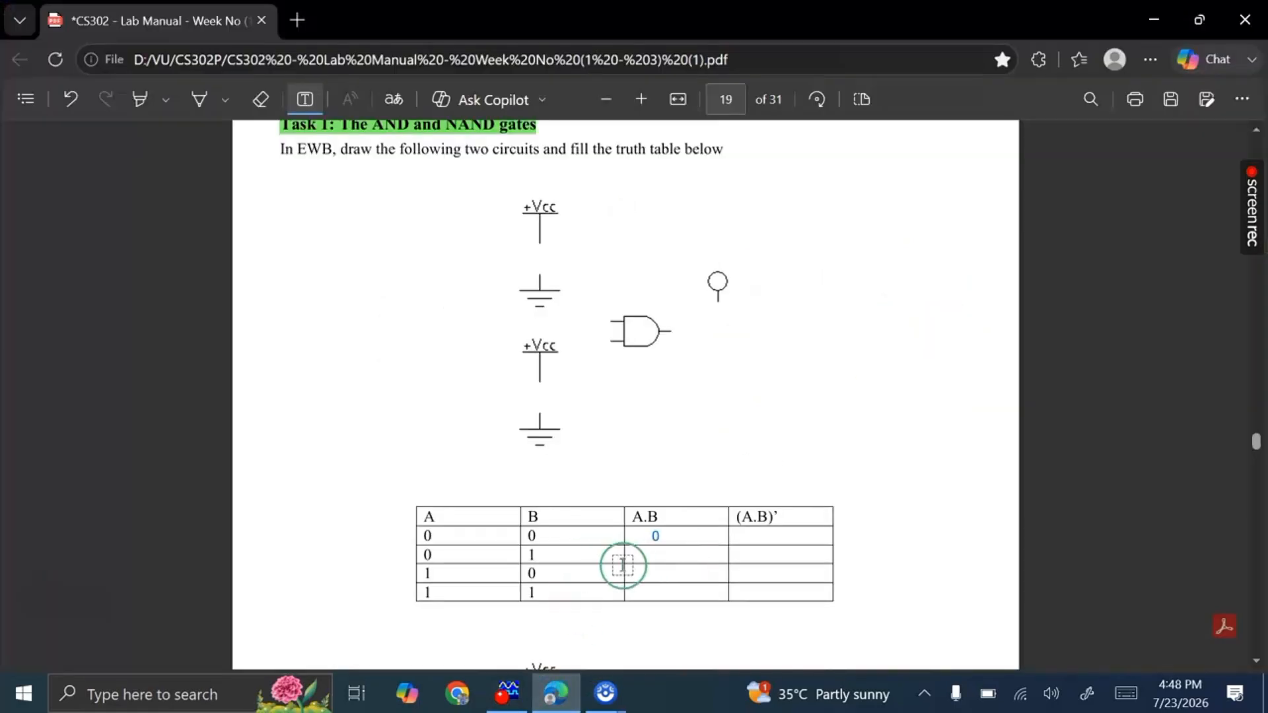
pyautogui.click(658, 558)
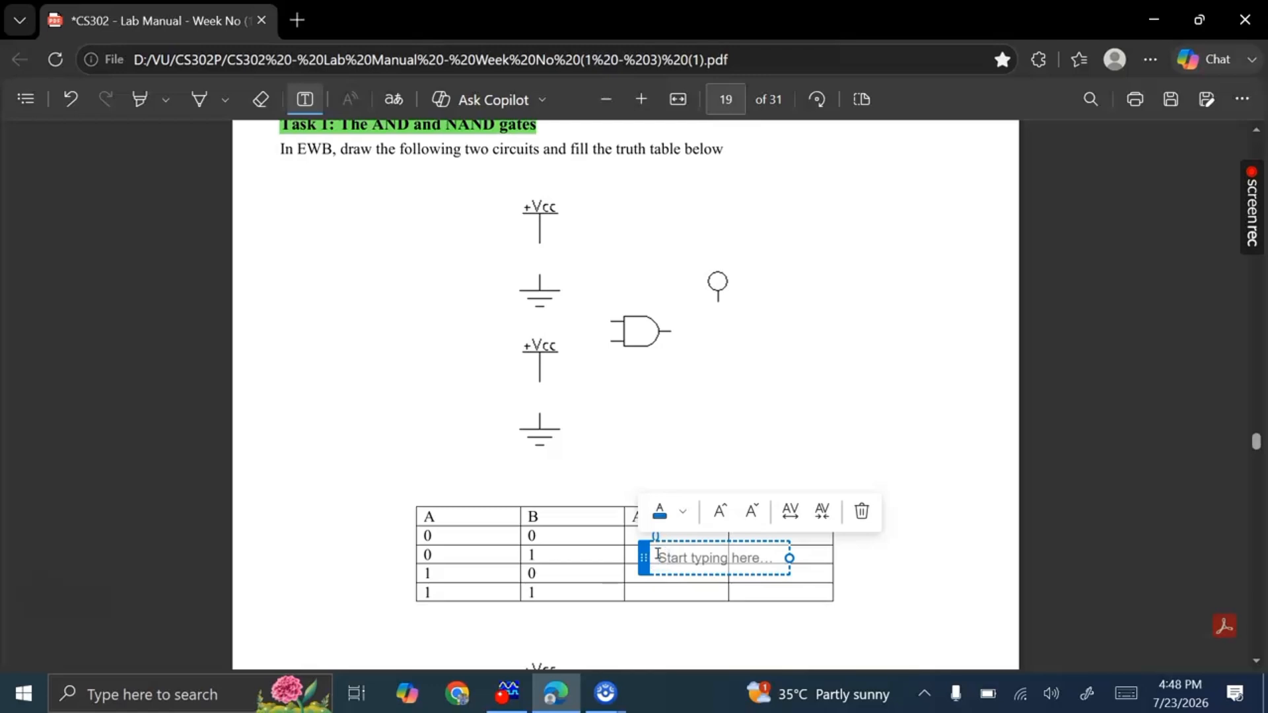
pyautogui.click(558, 508)
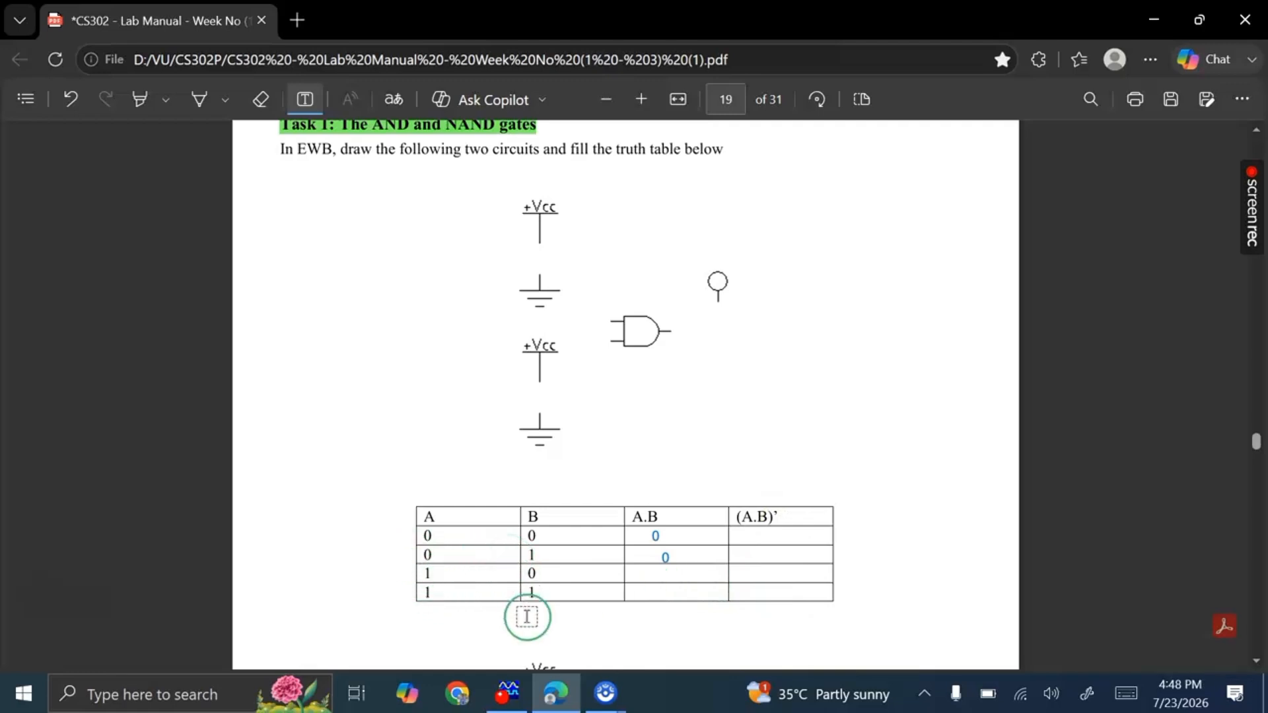
# - Return to Electronics Workbench, duplicate the circuit with ground and +Vcc inputs, and place the copy below the two-ground circuit
pyautogui.click(507, 692)
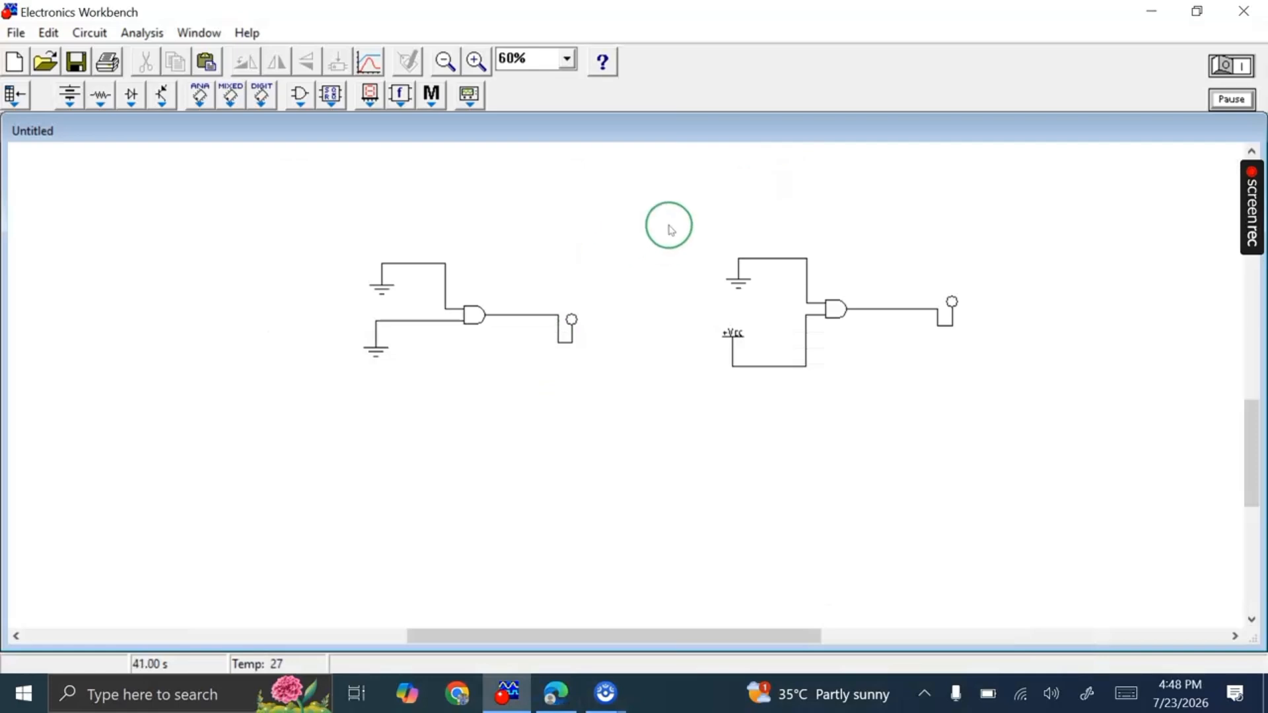
pyautogui.moveTo(669, 228); pyautogui.dragTo(987, 407)
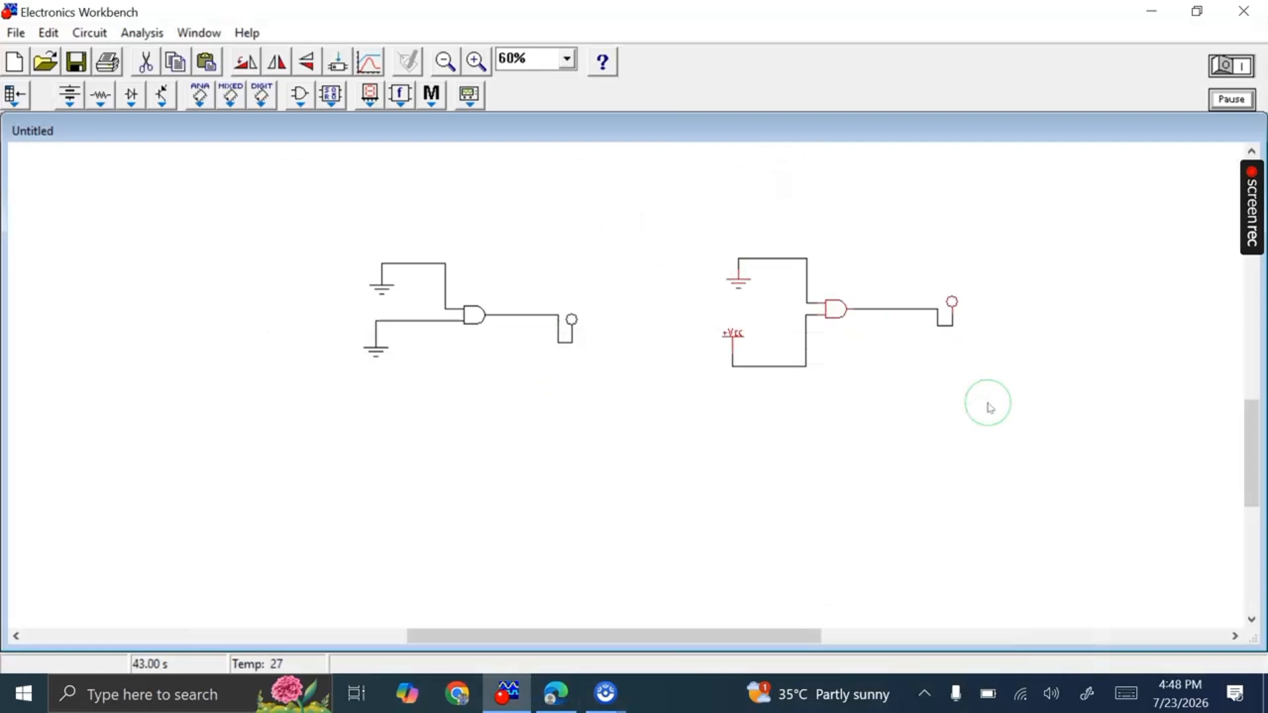
pyautogui.click(390, 484)
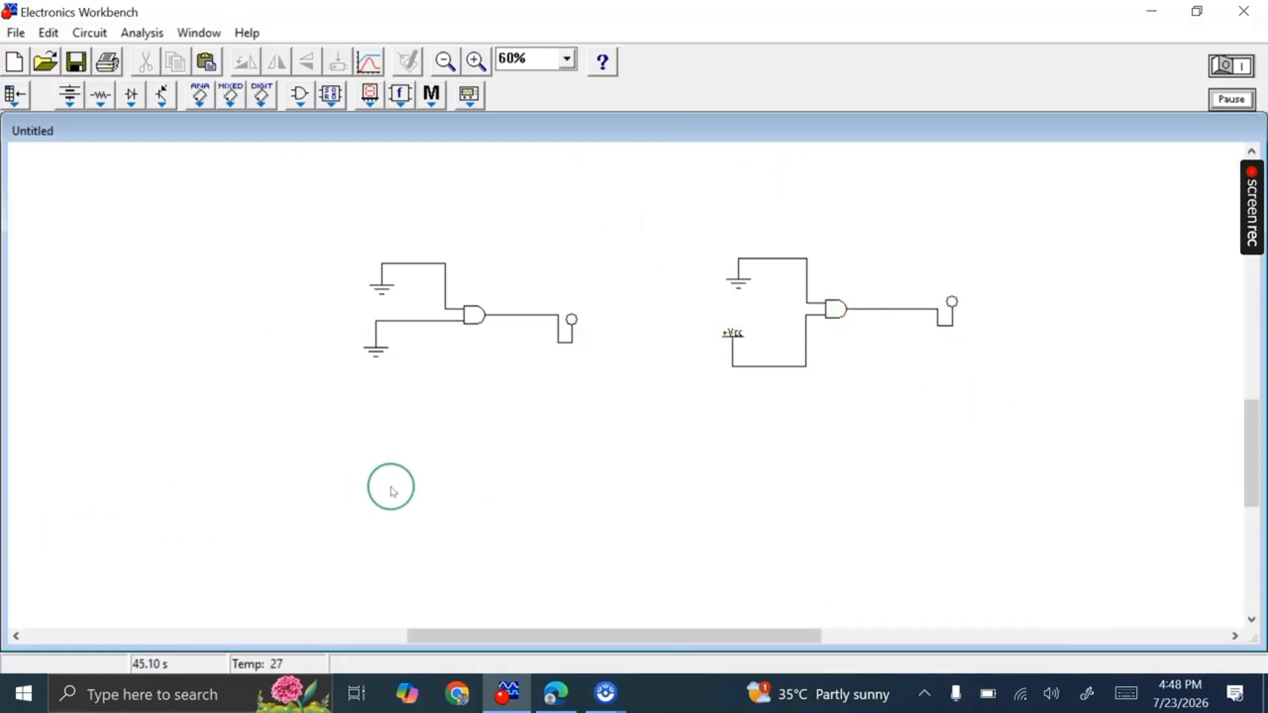
pyautogui.hotkey('ctrl', 'v')
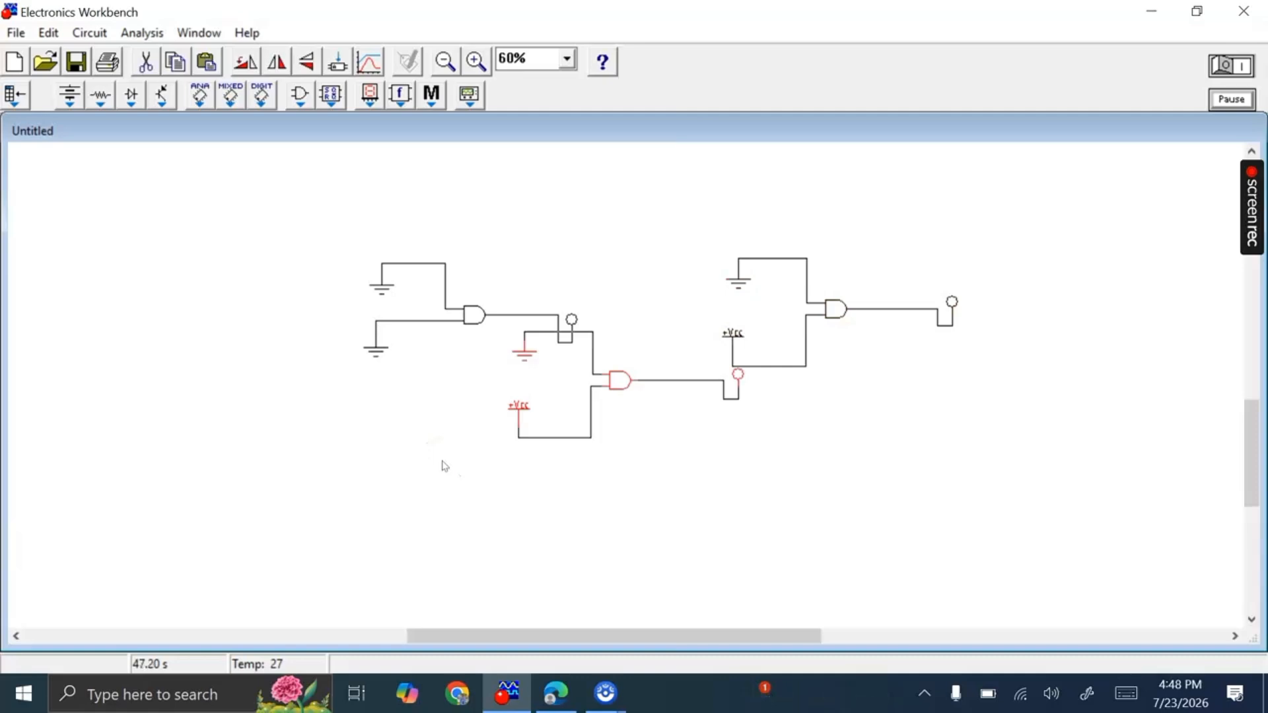
pyautogui.moveTo(600, 377); pyautogui.dragTo(444, 461)
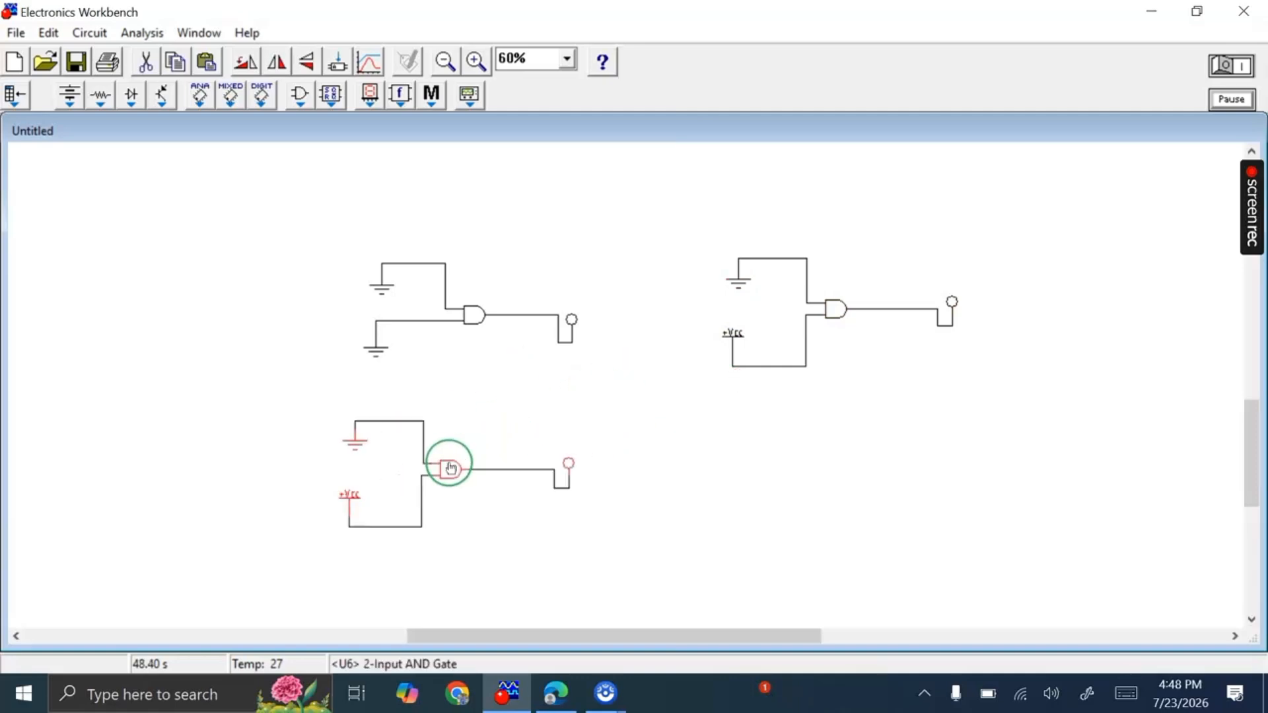
pyautogui.click(486, 532)
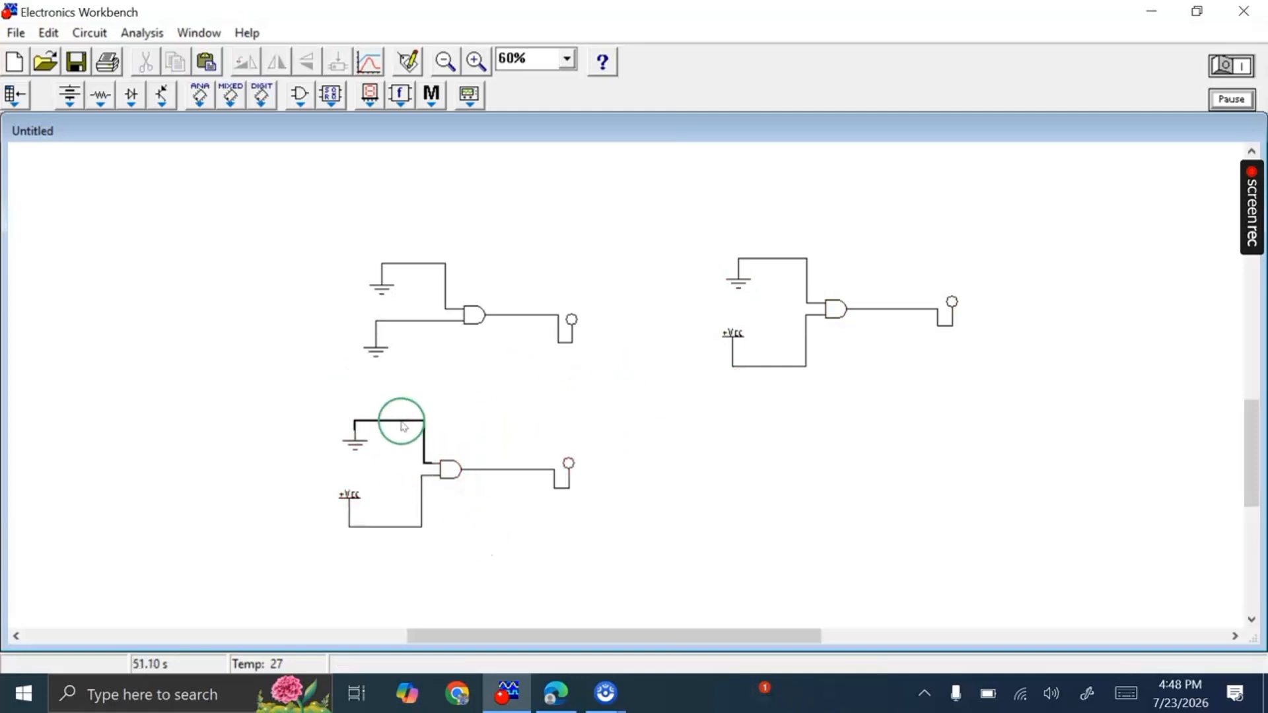
pyautogui.click(352, 446)
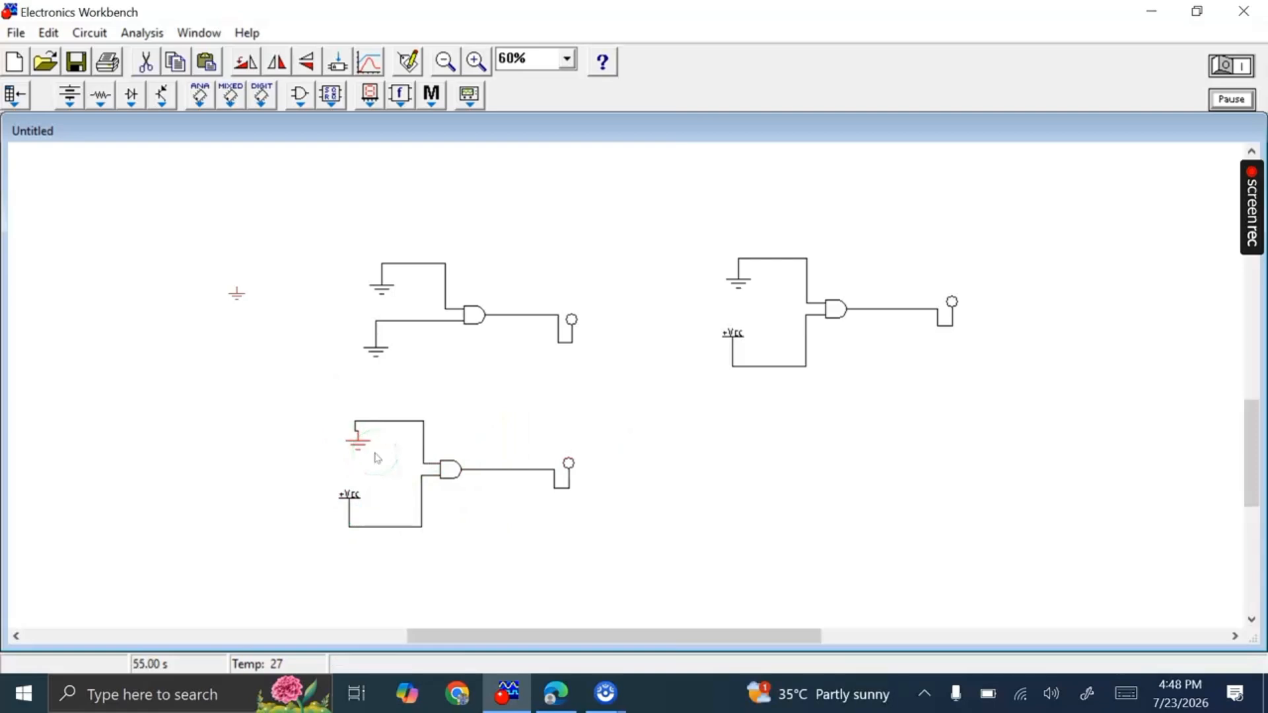
pyautogui.press('Delete')
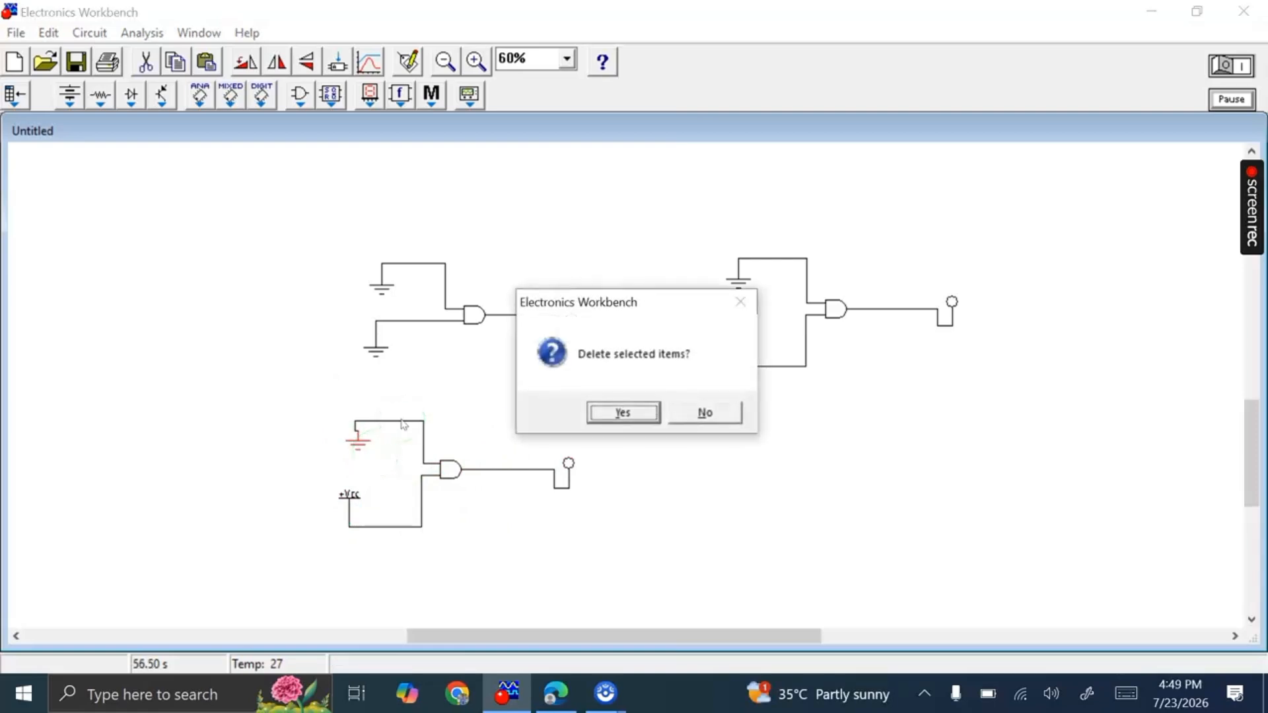
pyautogui.click(703, 412)
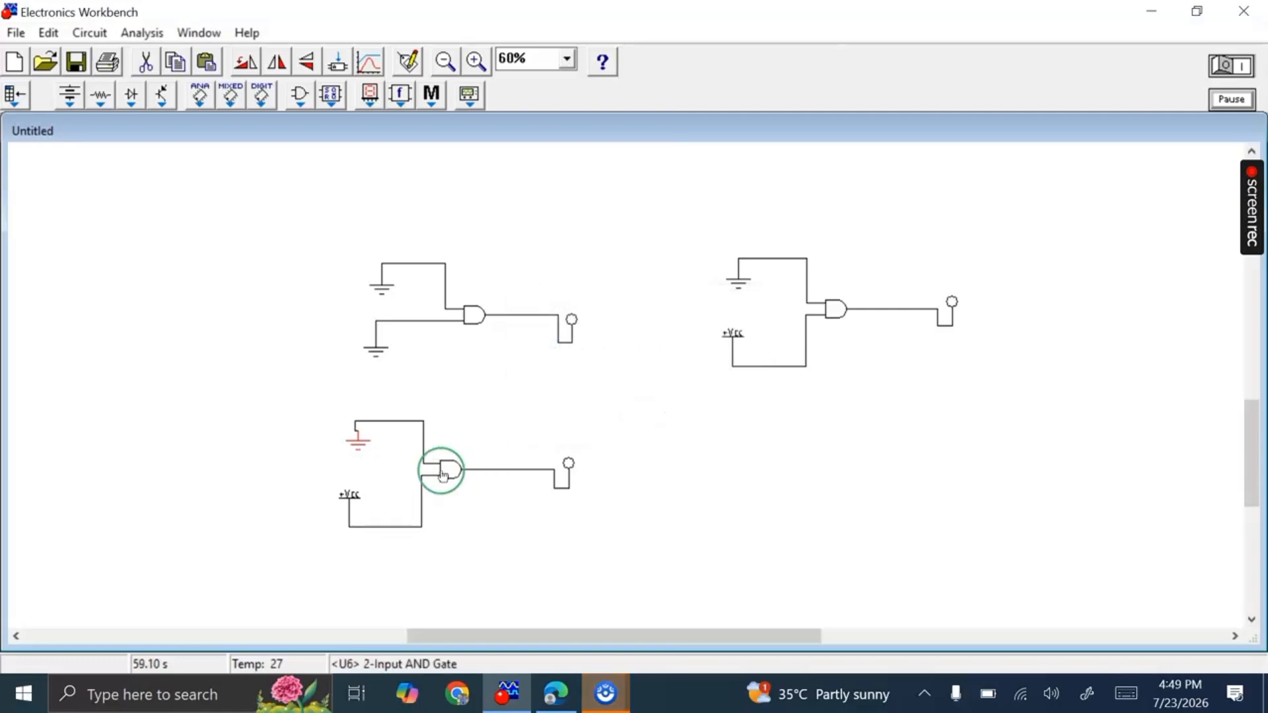
# - Delete both input wires of the third AND gate circuit, keeping its ground and +Vcc source
pyautogui.click(416, 422)
pyautogui.press('Delete')
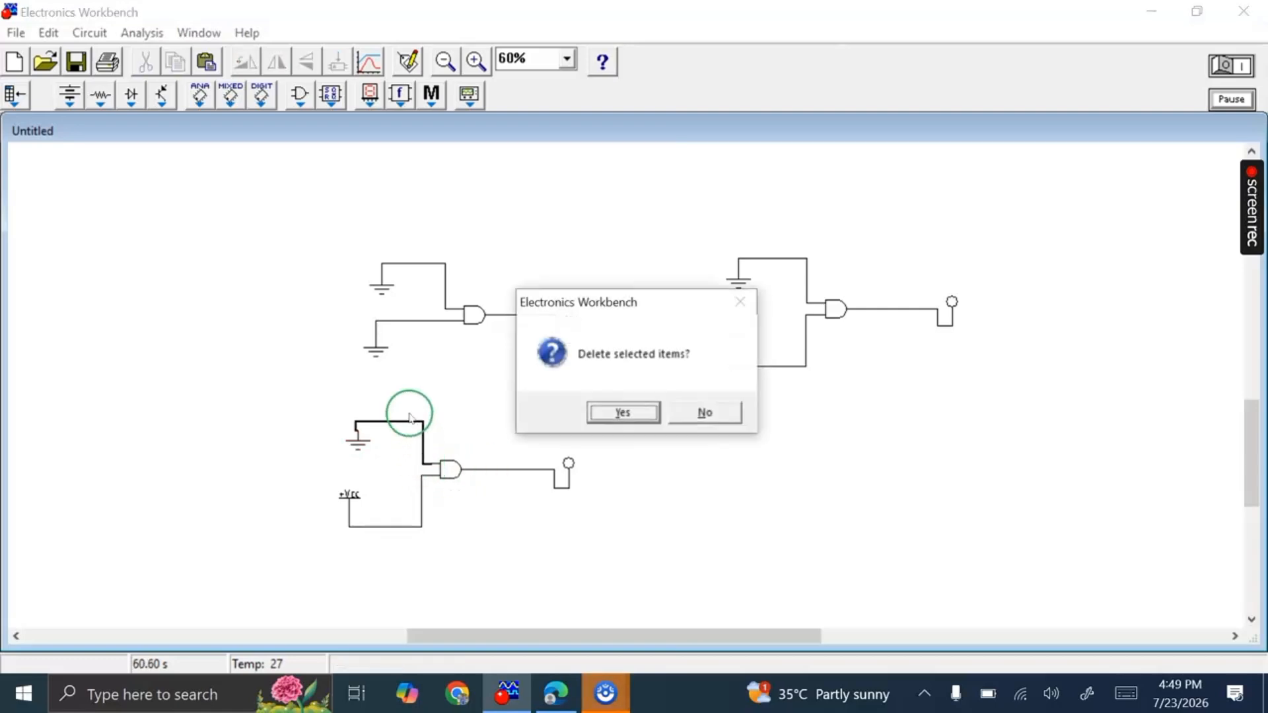
pyautogui.click(623, 412)
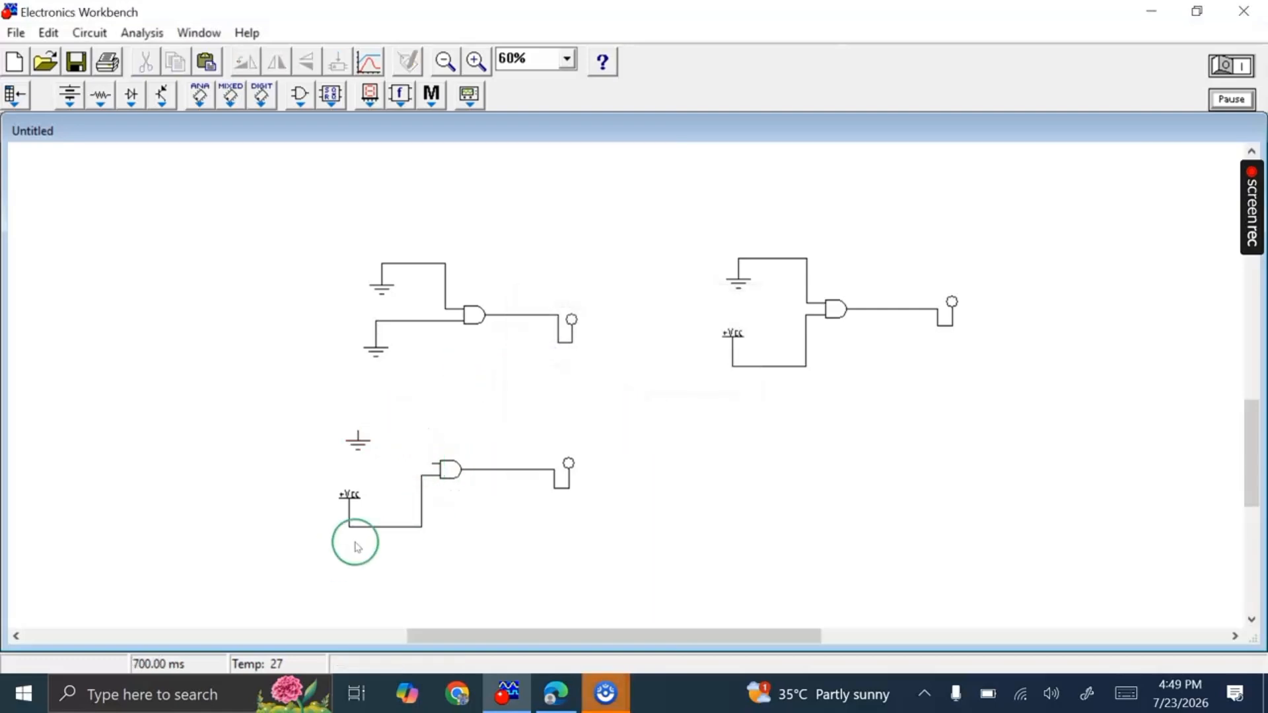
pyautogui.press('Delete')
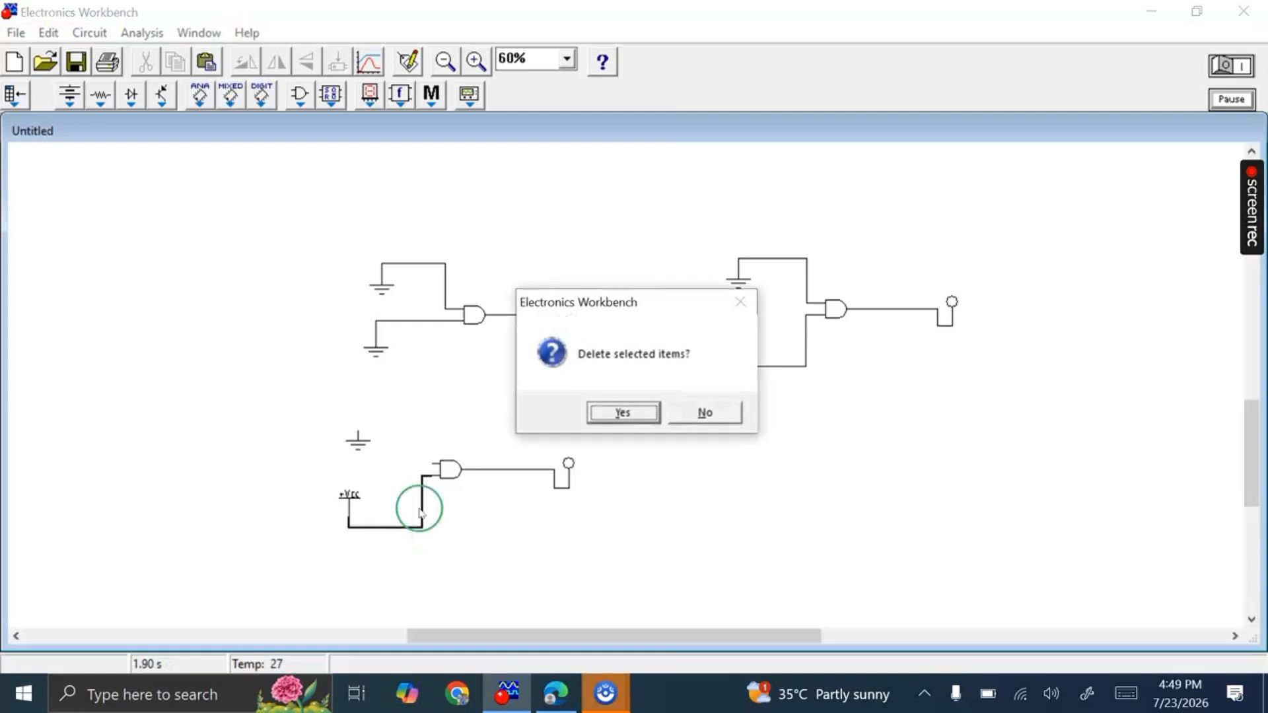
pyautogui.click(615, 416)
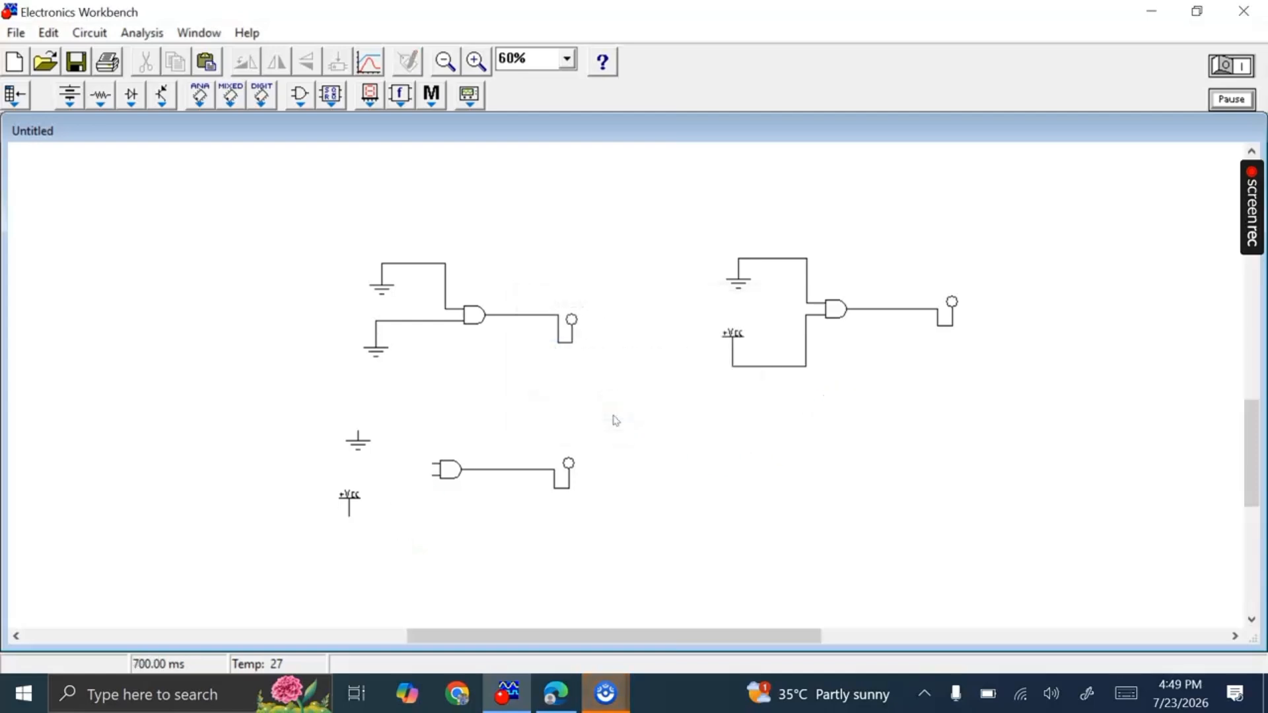
# - Swap the third circuit's +Vcc source and ground, wiring +Vcc to the gate's upper input and ground to the lower one
pyautogui.click(594, 417)
pyautogui.moveTo(340, 497); pyautogui.dragTo(357, 523)
pyautogui.moveTo(323, 445); pyautogui.dragTo(357, 514)
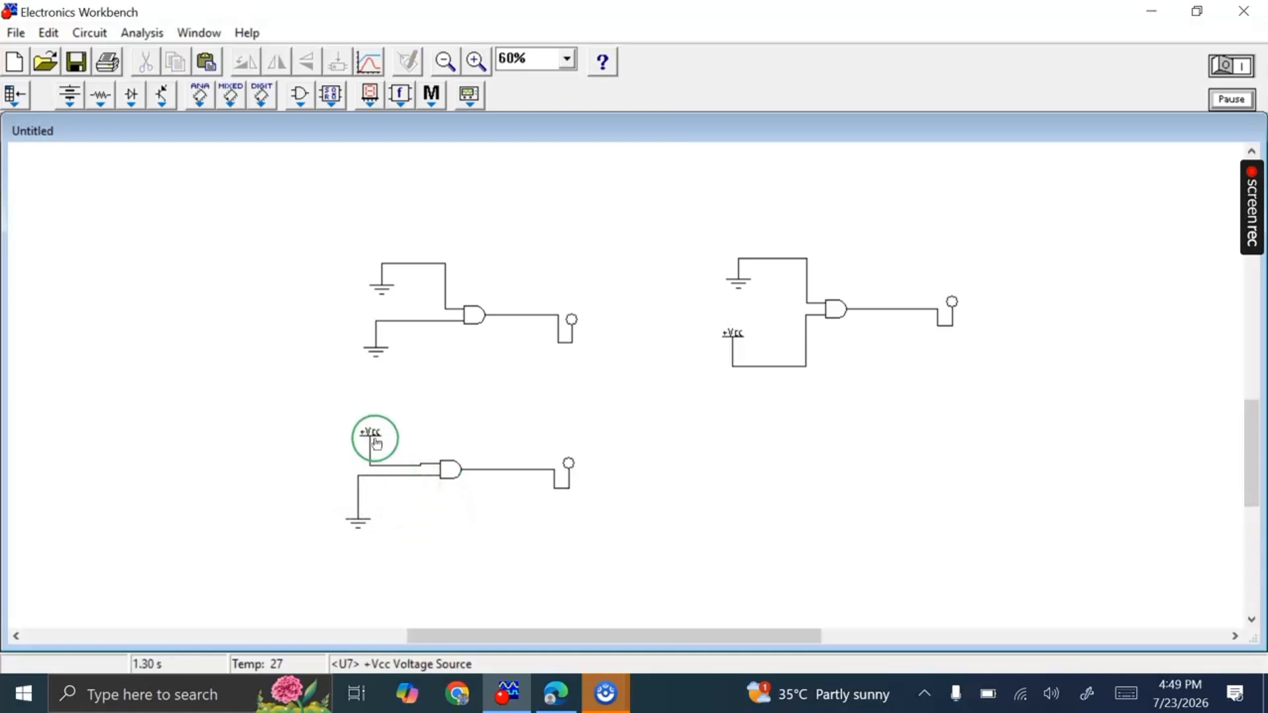
pyautogui.moveTo(376, 442); pyautogui.dragTo(352, 430)
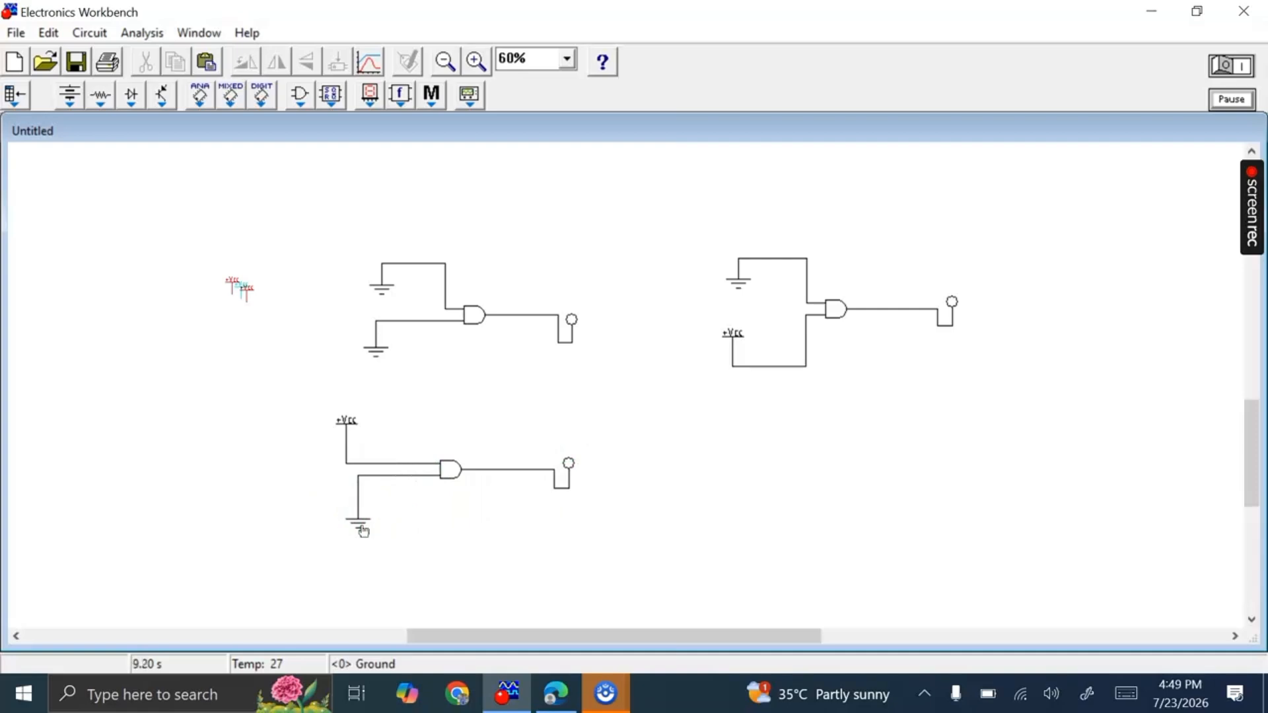
# - Switch to the lab manual PDF and add the text 0 under A.B for the row A=1, B=0
pyautogui.click(558, 693)
pyautogui.click(658, 577)
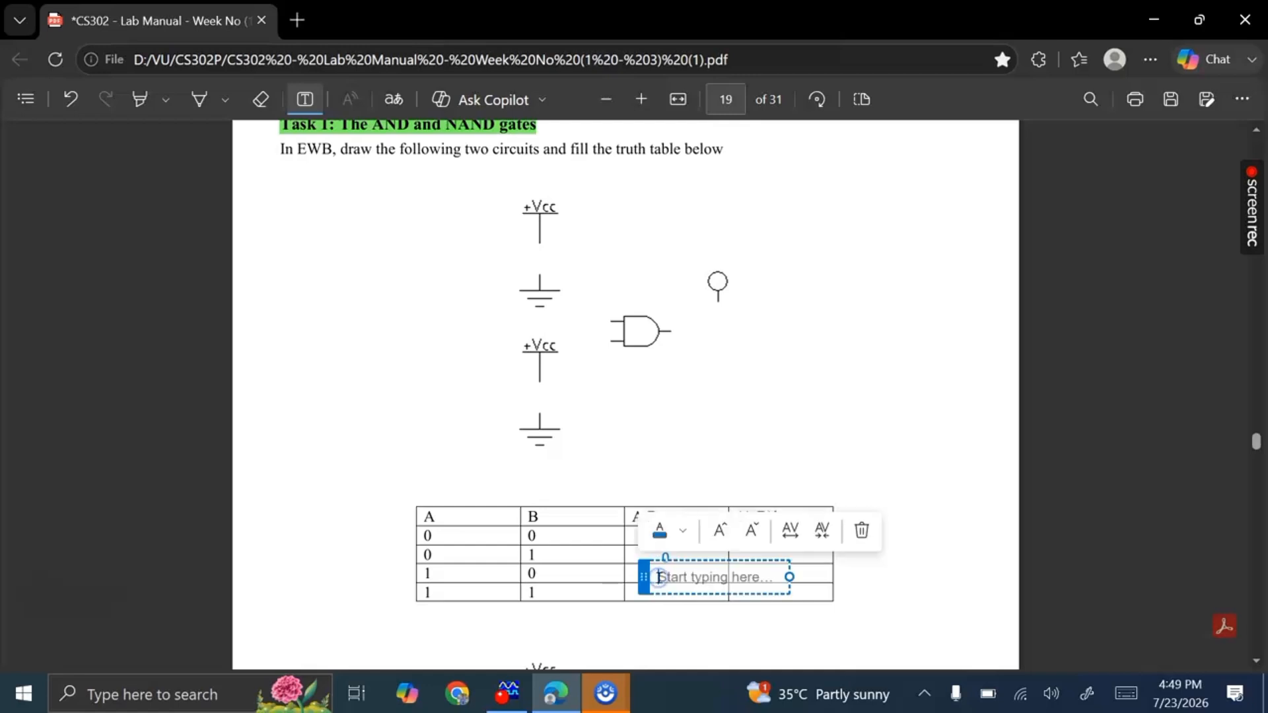
pyautogui.write('0')
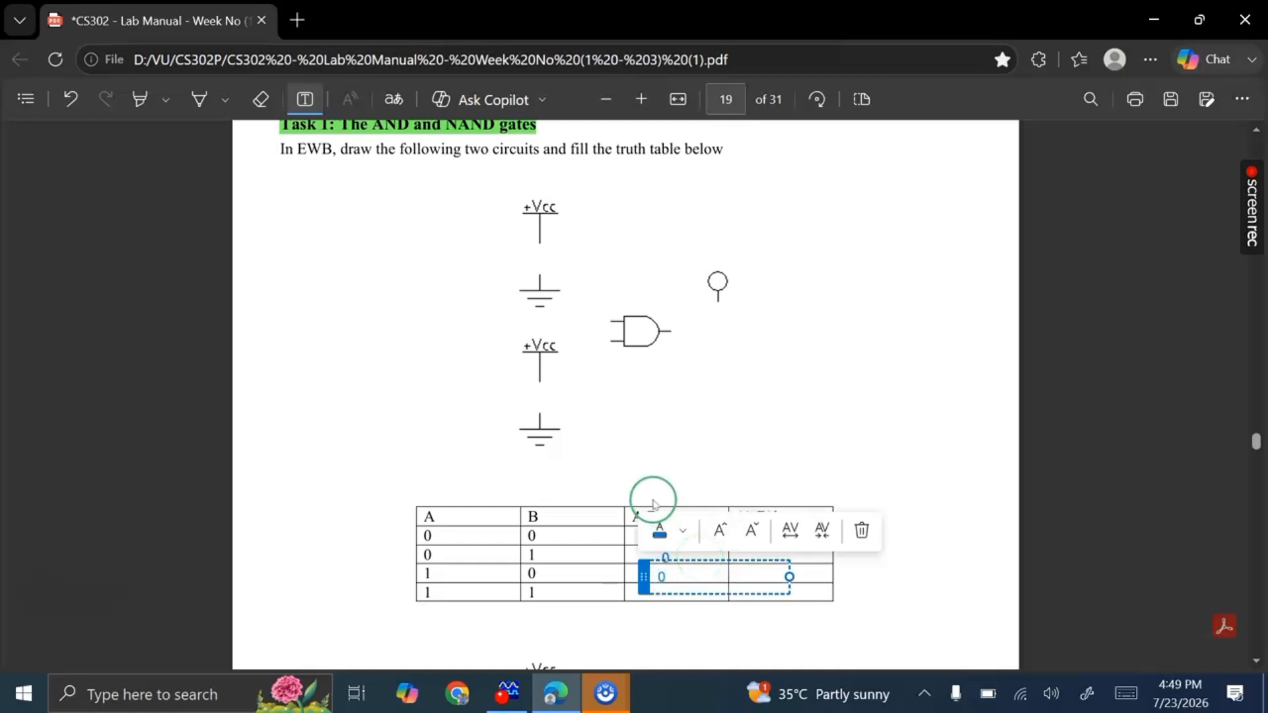
pyautogui.click(525, 474)
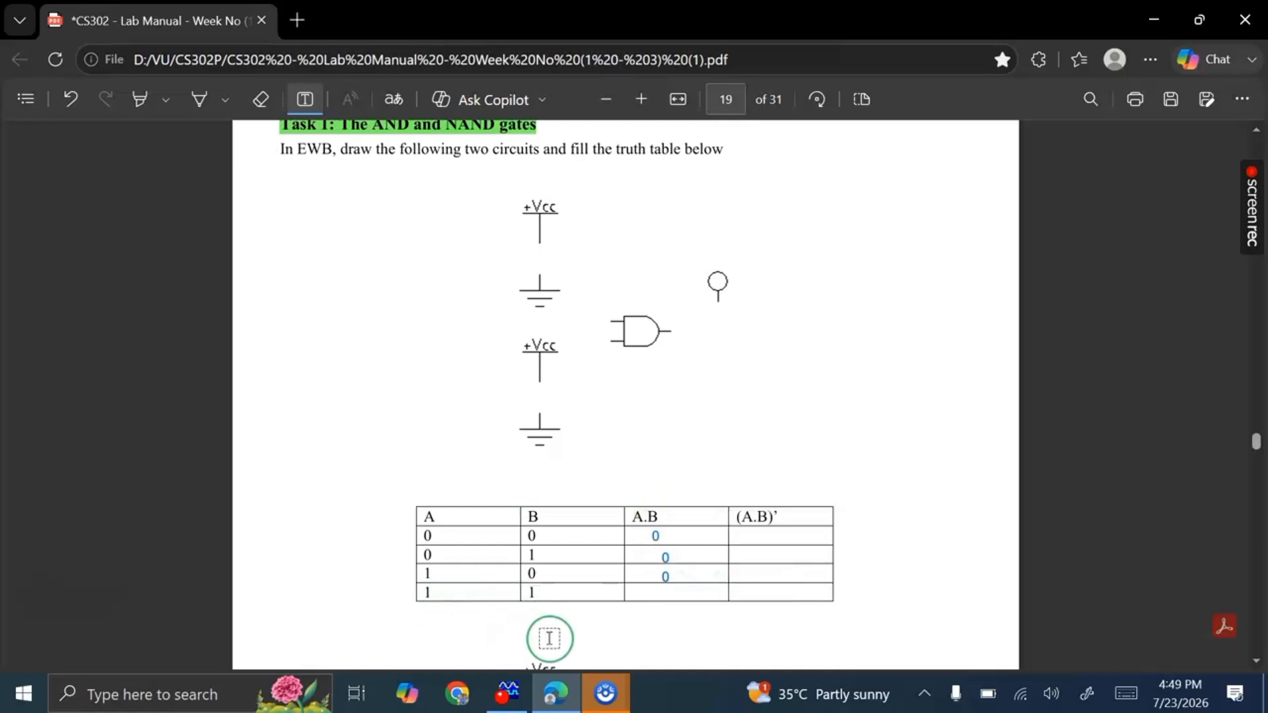
# - Go back to Electronics Workbench, duplicate the third AND gate circuit, and place the copy beneath the second circuit
pyautogui.click(555, 693)
pyautogui.moveTo(299, 404); pyautogui.dragTo(655, 565)
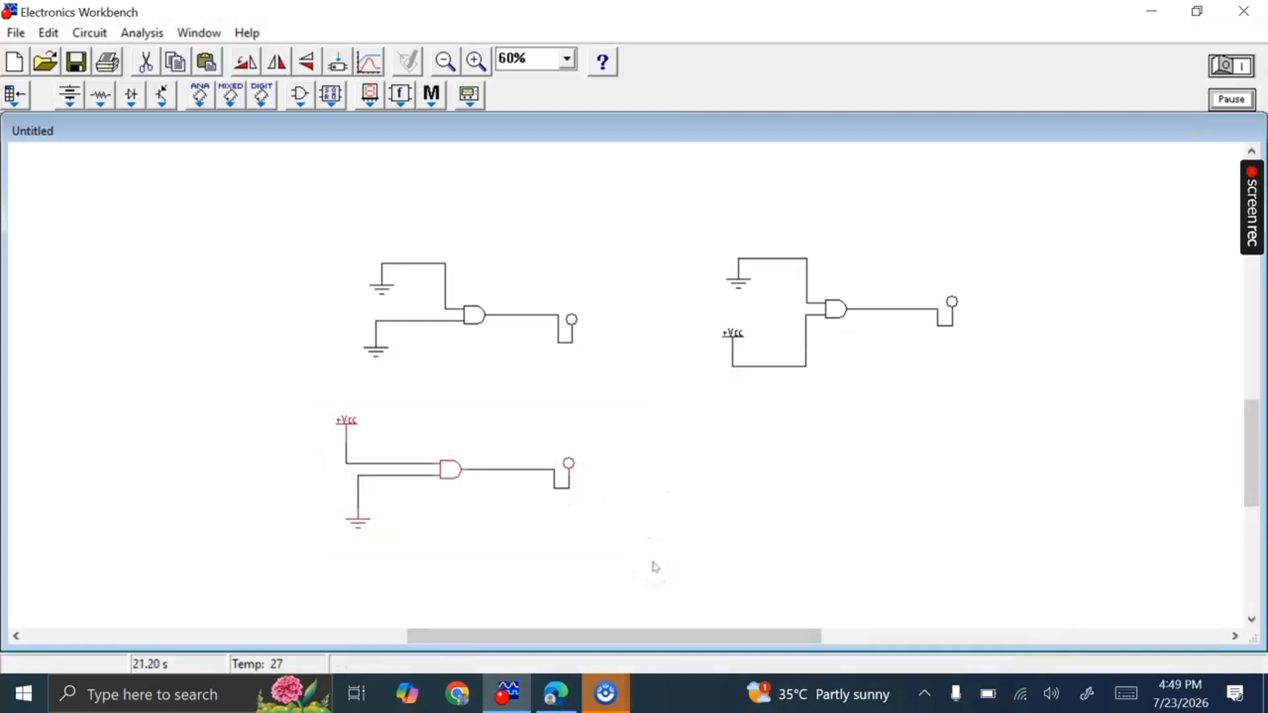
pyautogui.click(792, 525)
pyautogui.hotkey('ctrl', 'v')
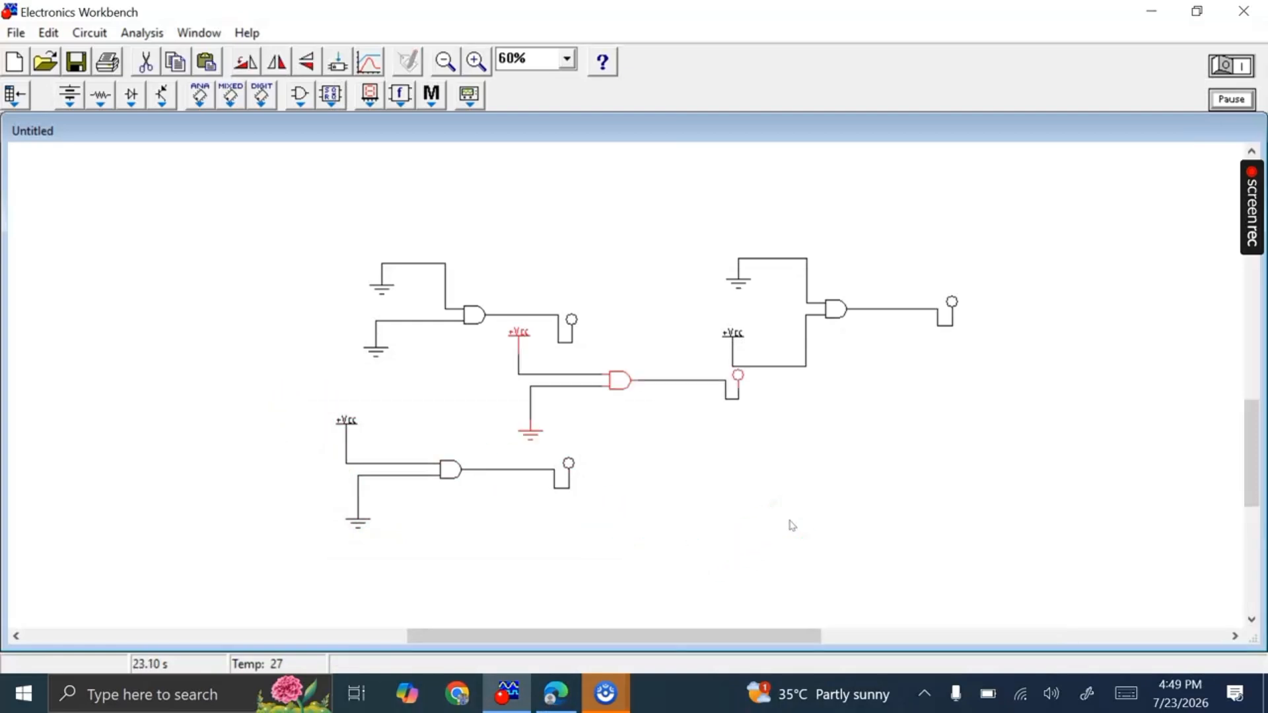
pyautogui.moveTo(600, 370); pyautogui.dragTo(794, 464)
pyautogui.click(799, 558)
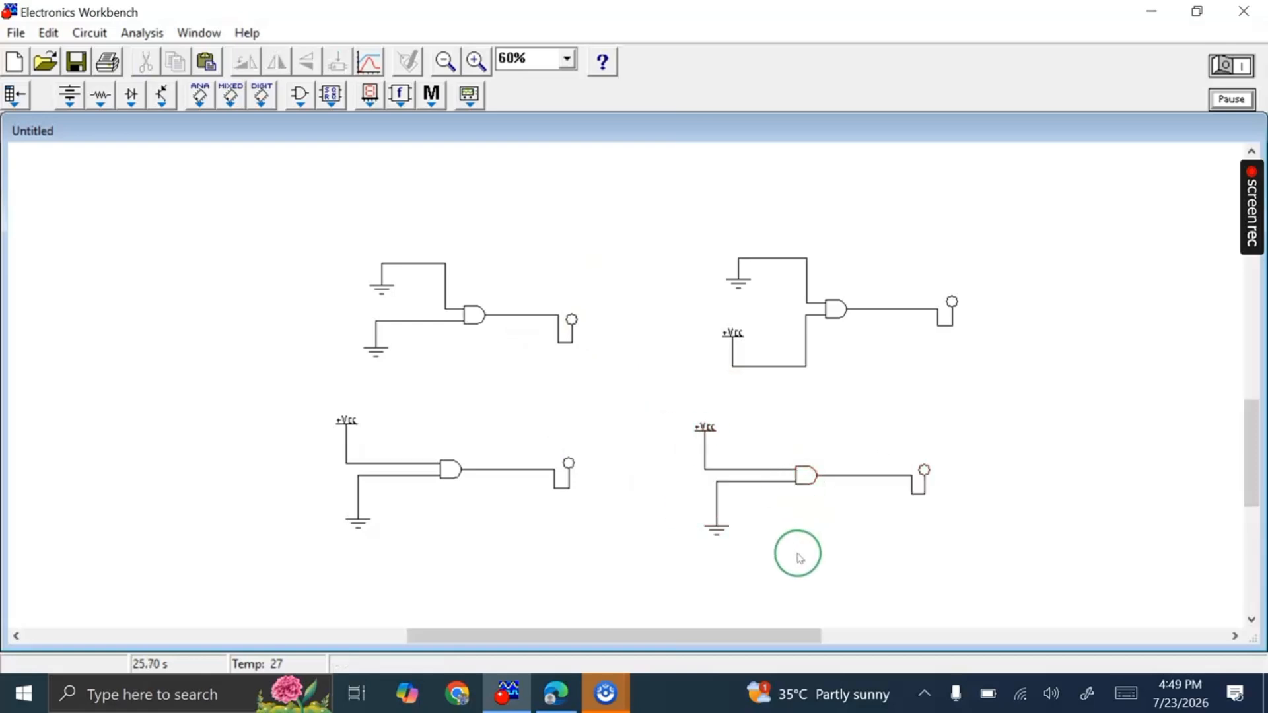
# - Delete the ground from the fourth AND gate circuit, keeping its +Vcc source on the upper input
pyautogui.click(718, 528)
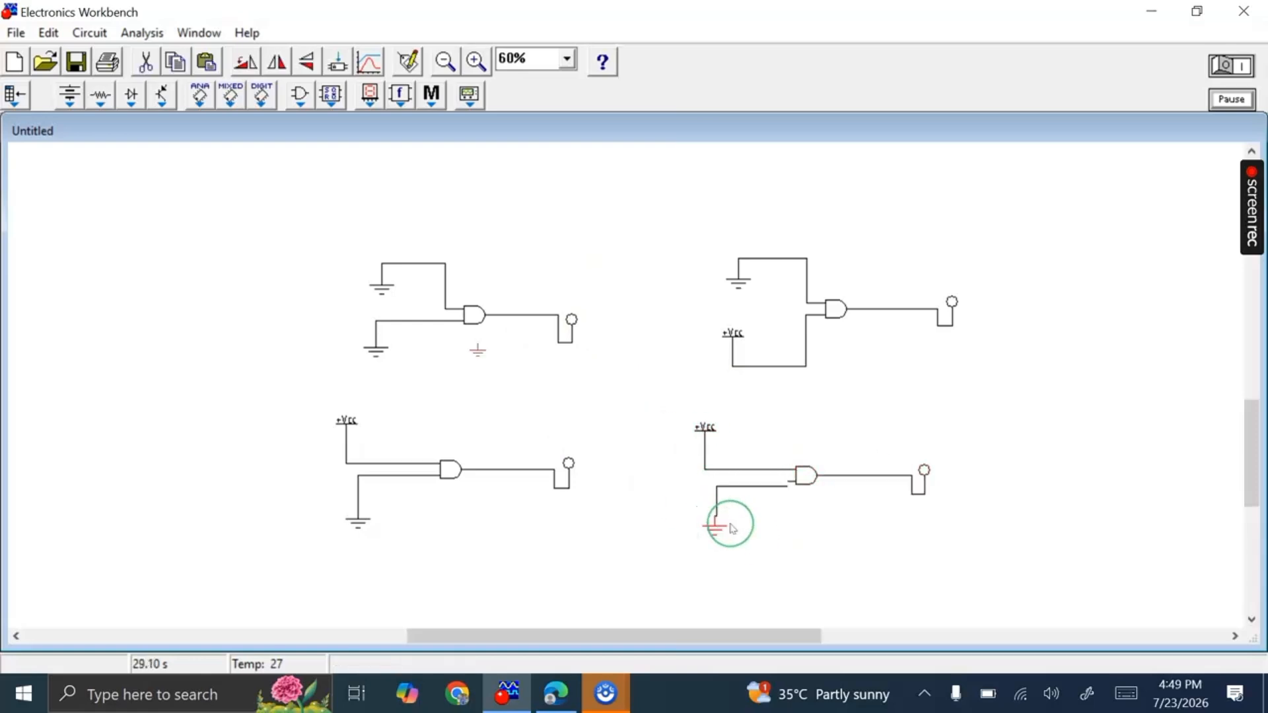
pyautogui.press('Delete')
pyautogui.click(593, 278)
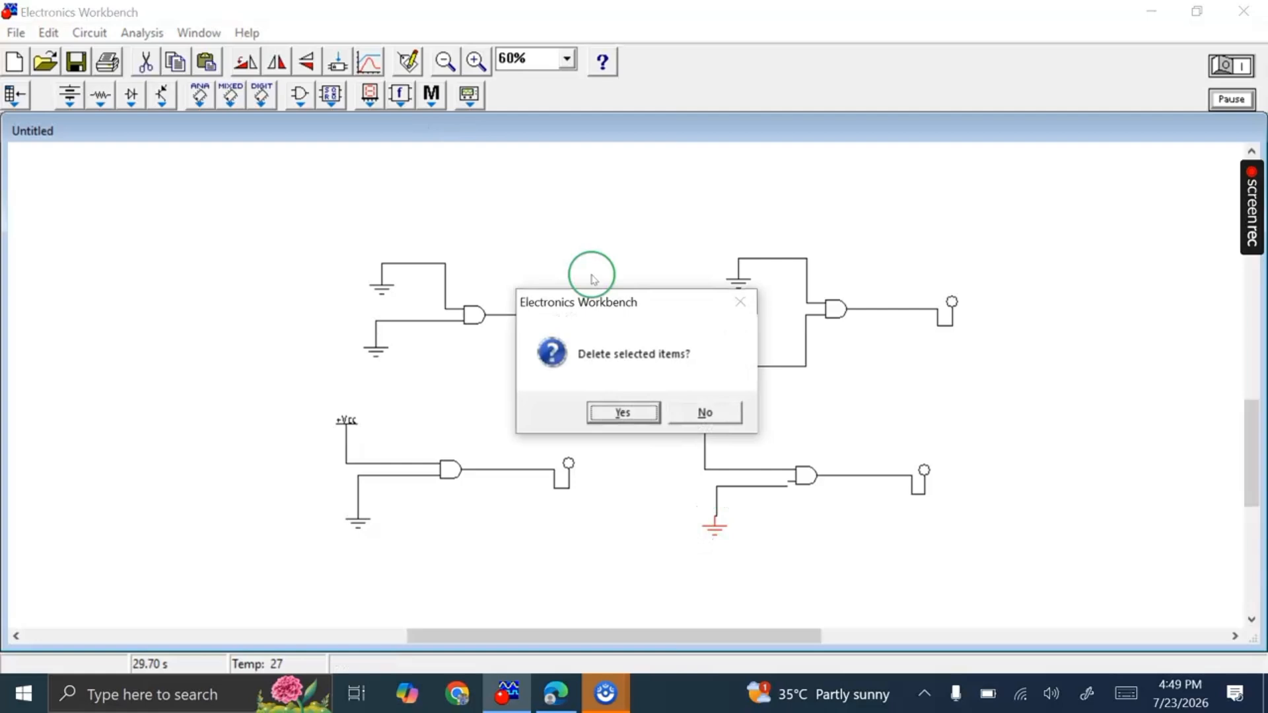
pyautogui.click(606, 414)
# - Add a second +Vcc source to the fourth circuit and wire it to the AND gate's lower input
pyautogui.click(70, 95)
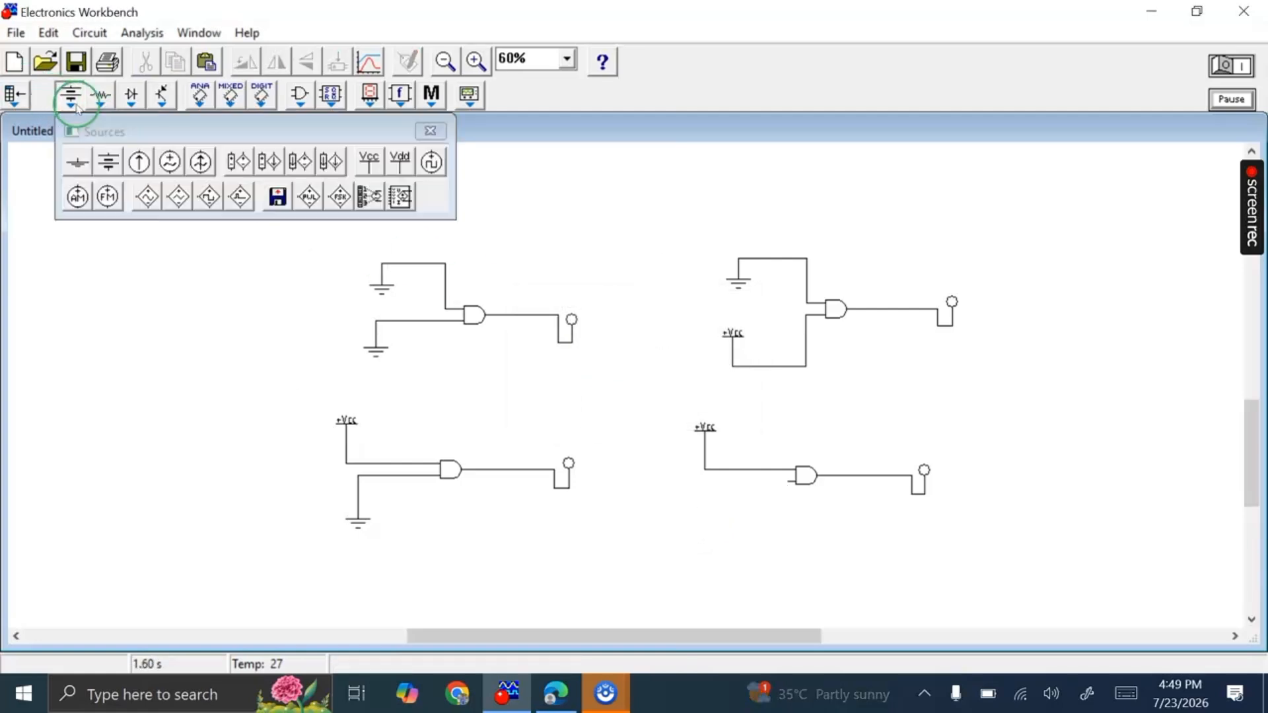
pyautogui.click(69, 159)
pyautogui.moveTo(361, 187); pyautogui.dragTo(702, 512)
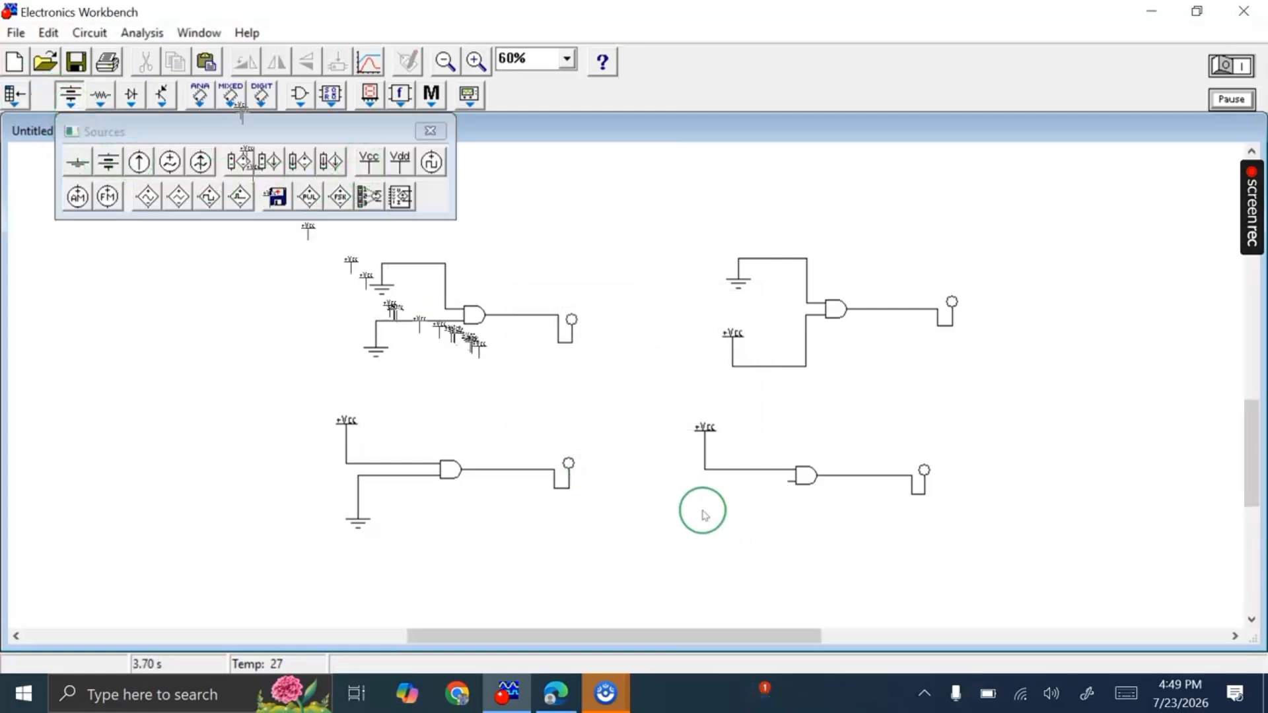
pyautogui.click(429, 130)
pyautogui.moveTo(787, 481)
pyautogui.mouseDown()
pyautogui.moveTo(670, 509)
pyautogui.moveTo(701, 522)
pyautogui.mouseUp()
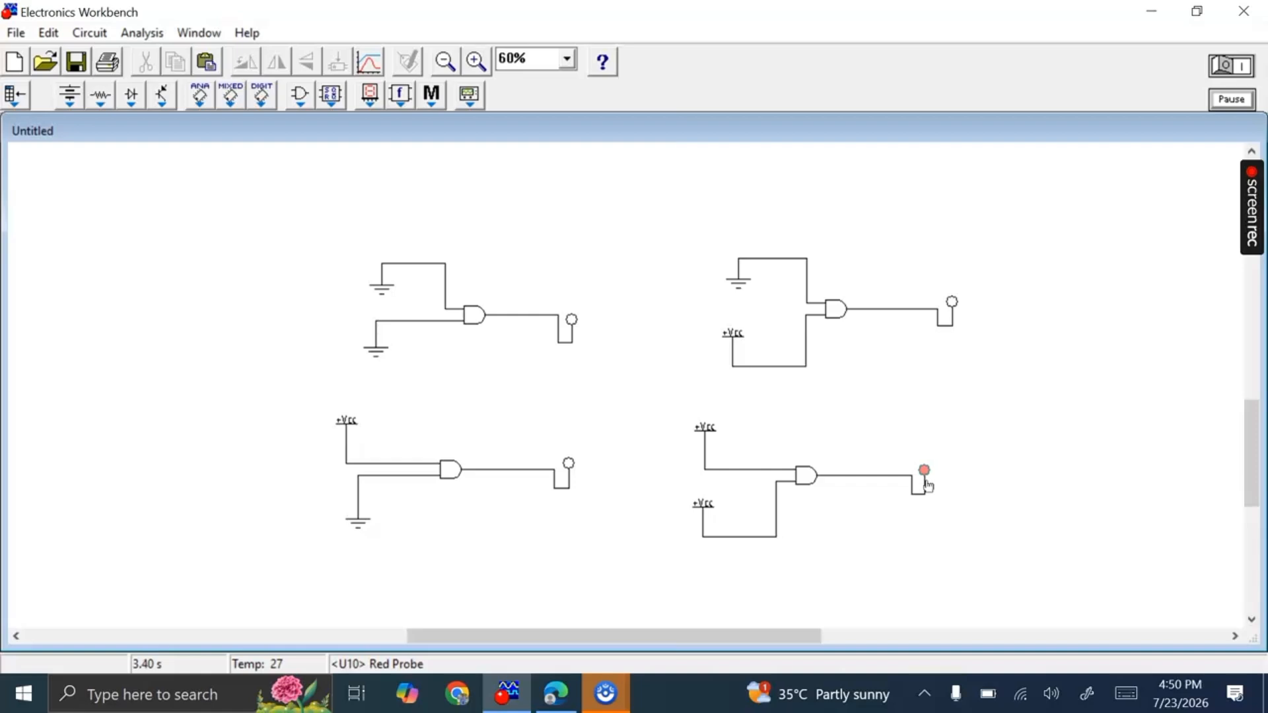
pyautogui.click(925, 483)
pyautogui.click(726, 452)
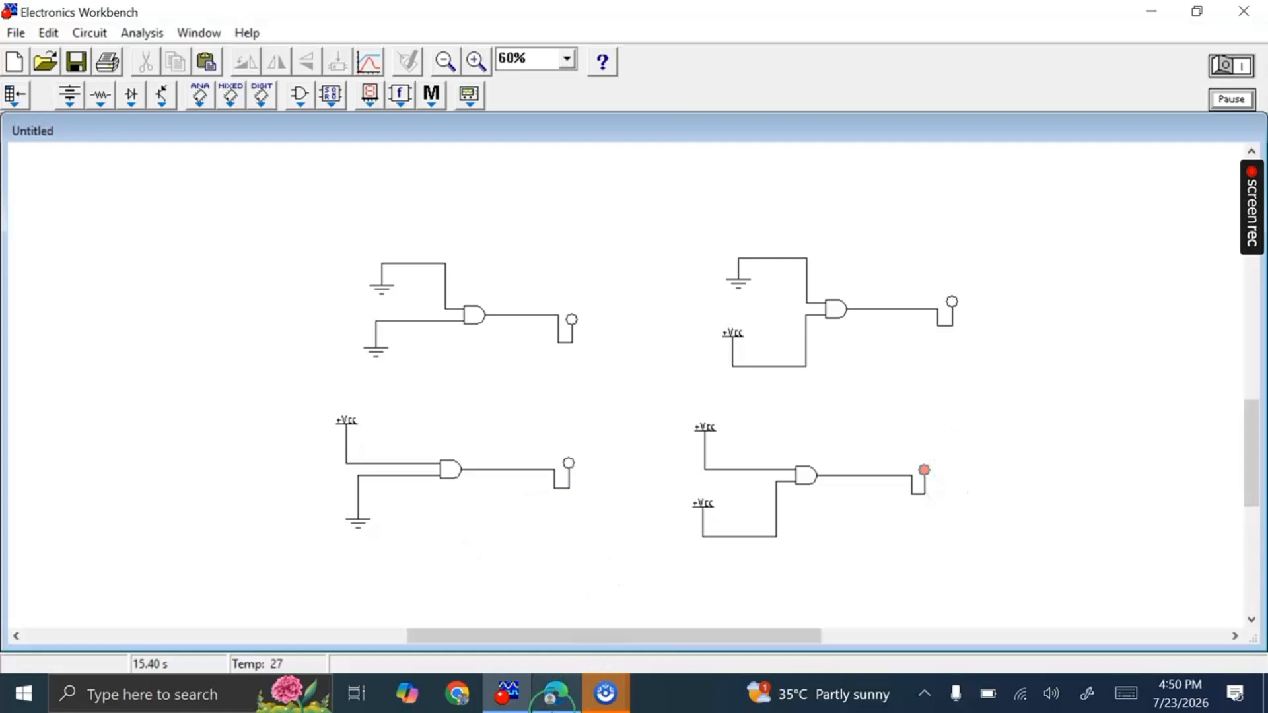
# - Switch to the lab manual PDF and add the text 1 under A.B for the row A=1, B=1
pyautogui.click(555, 693)
pyautogui.click(651, 592)
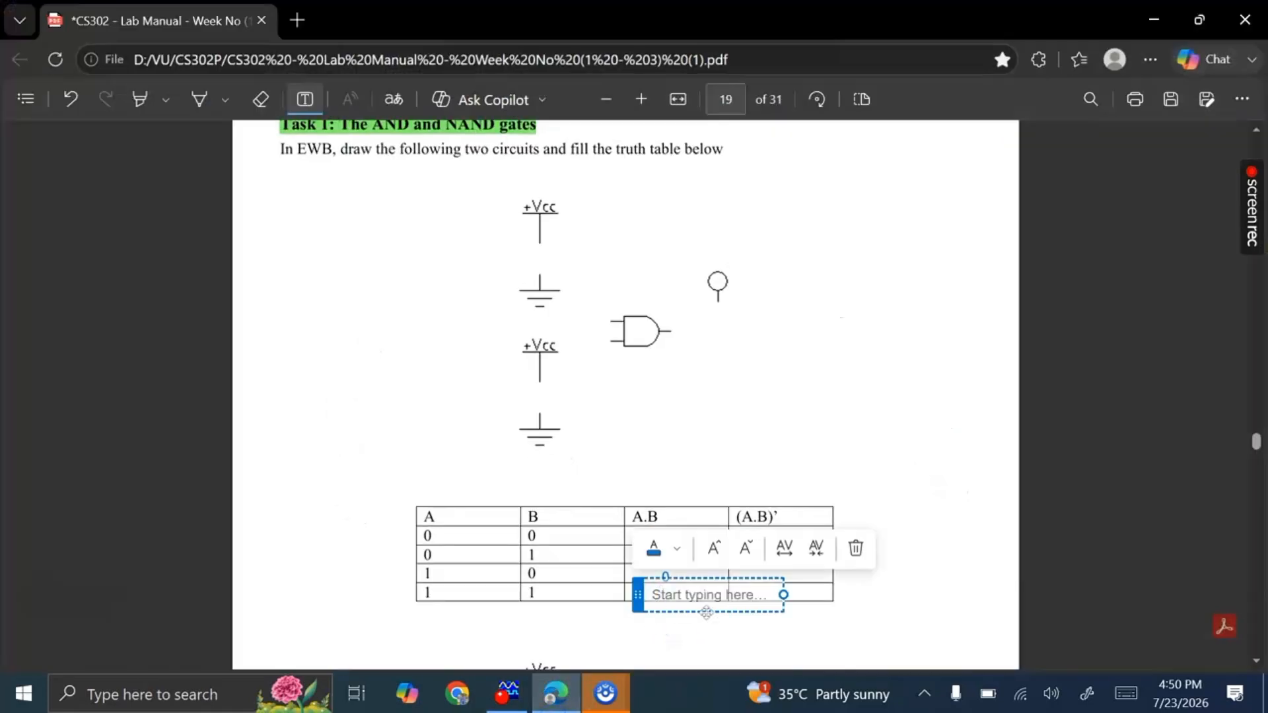
pyautogui.write('1')
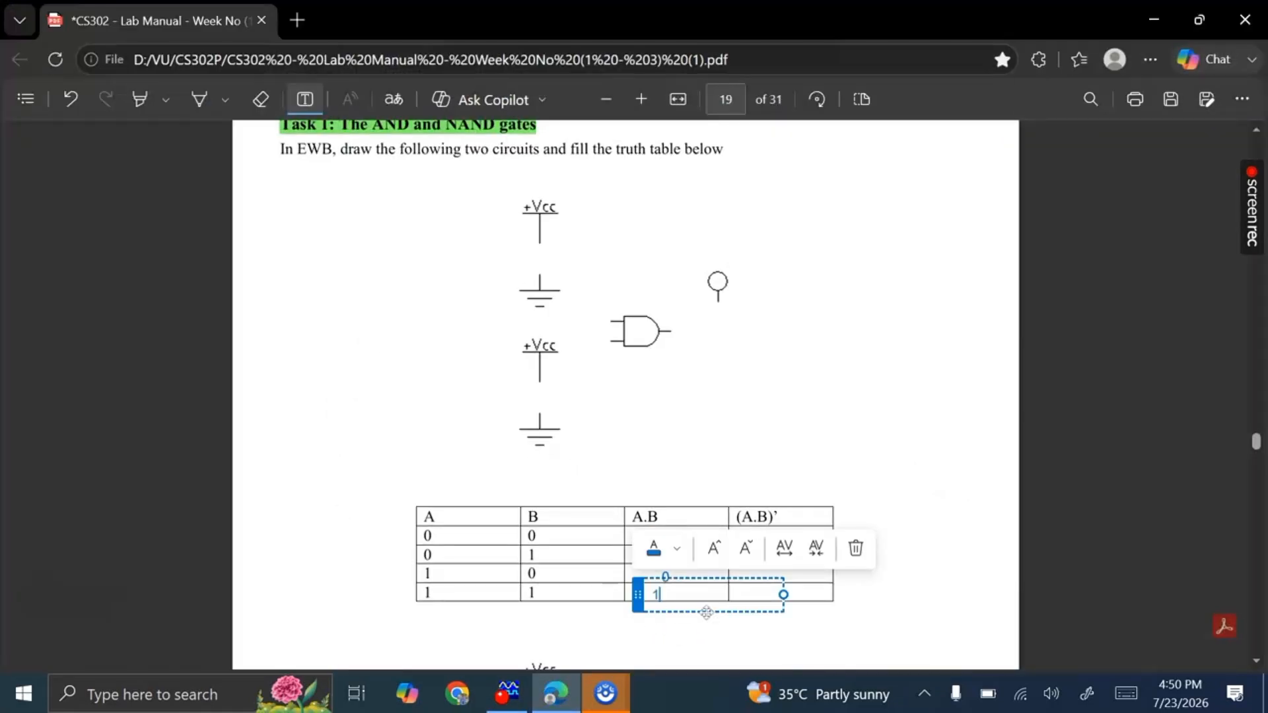
pyautogui.click(720, 460)
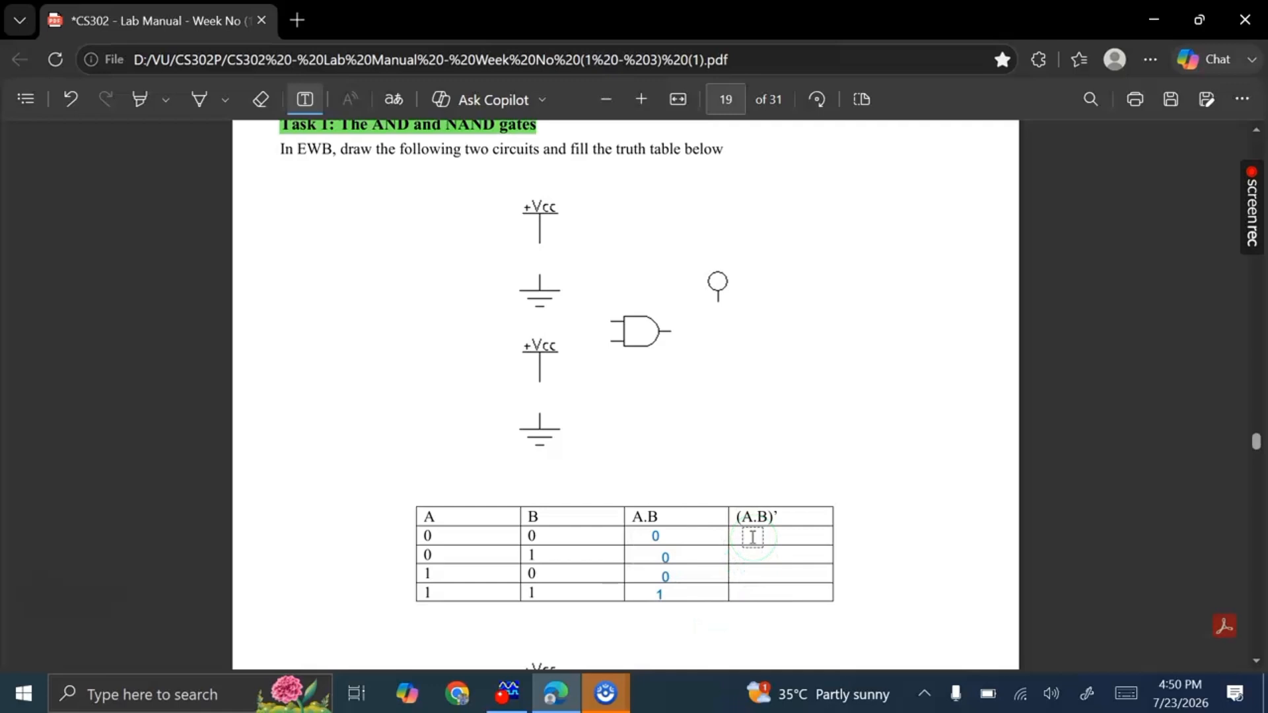
# - Check the manual's NAND circuit, return to Electronics Workbench, and delete the AND gate from the first circuit with two grounds
pyautogui.scroll(-4, 768, 551)
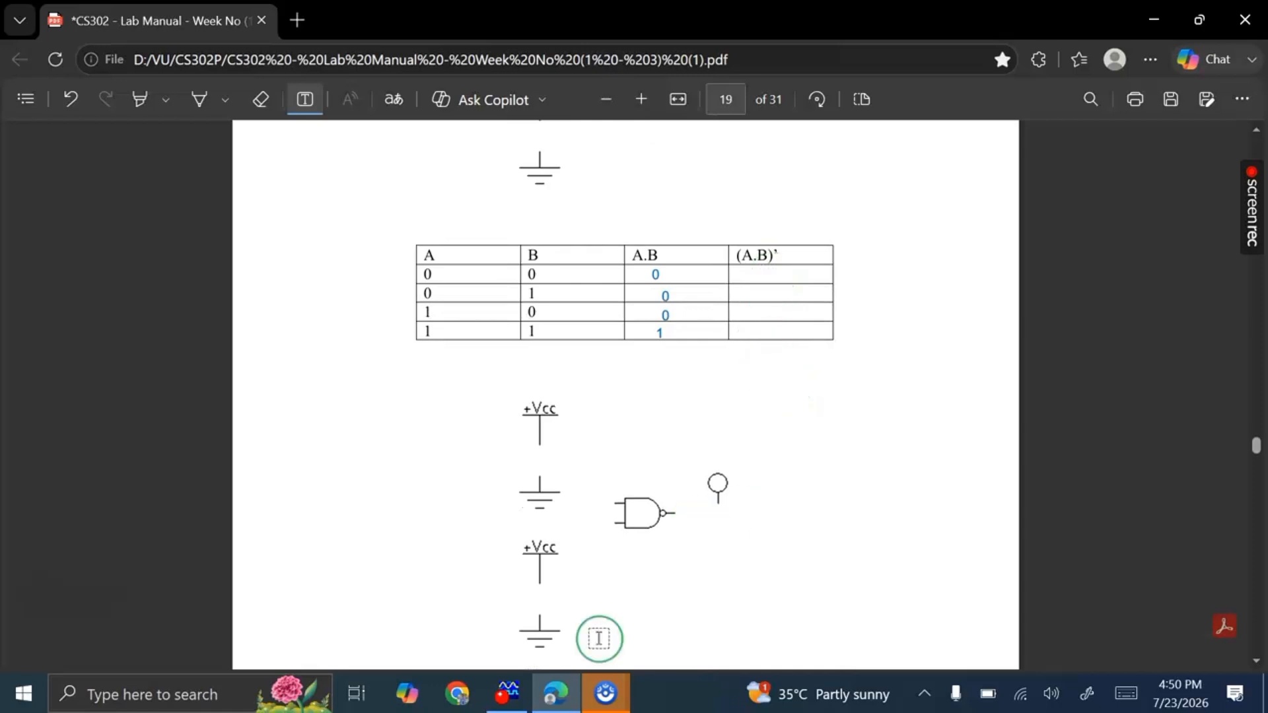
pyautogui.click(507, 692)
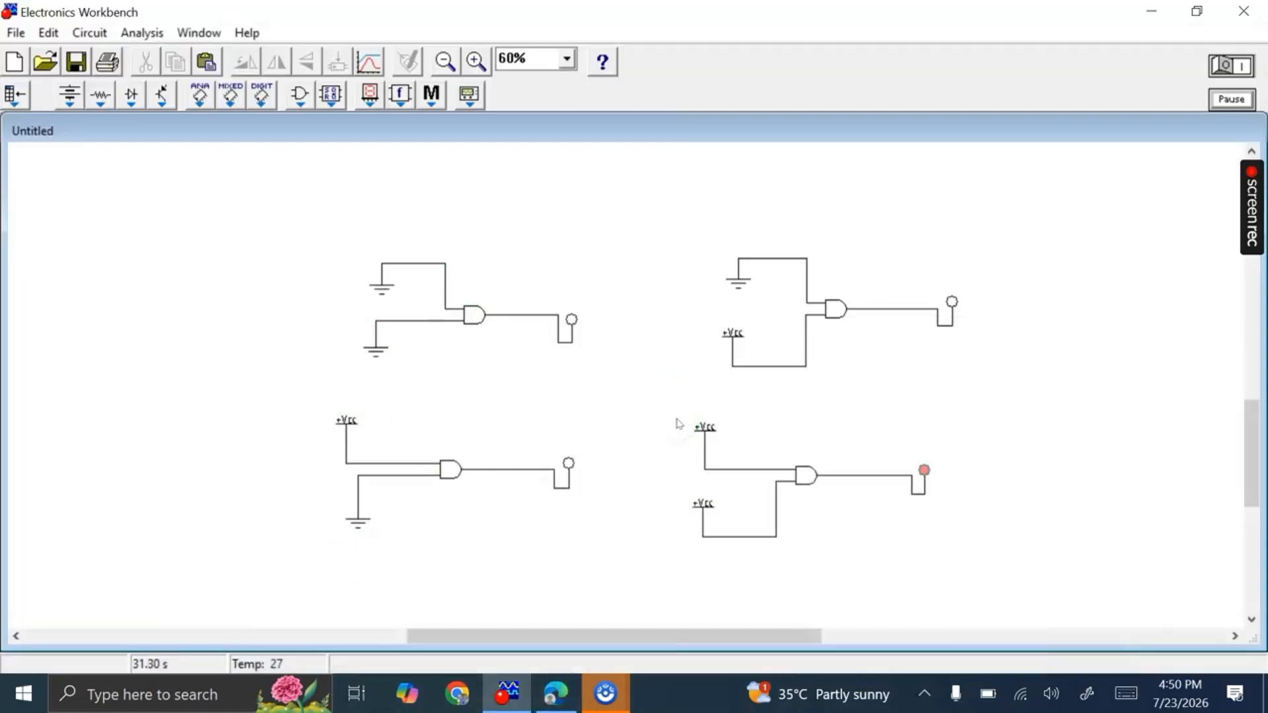
pyautogui.click(473, 313)
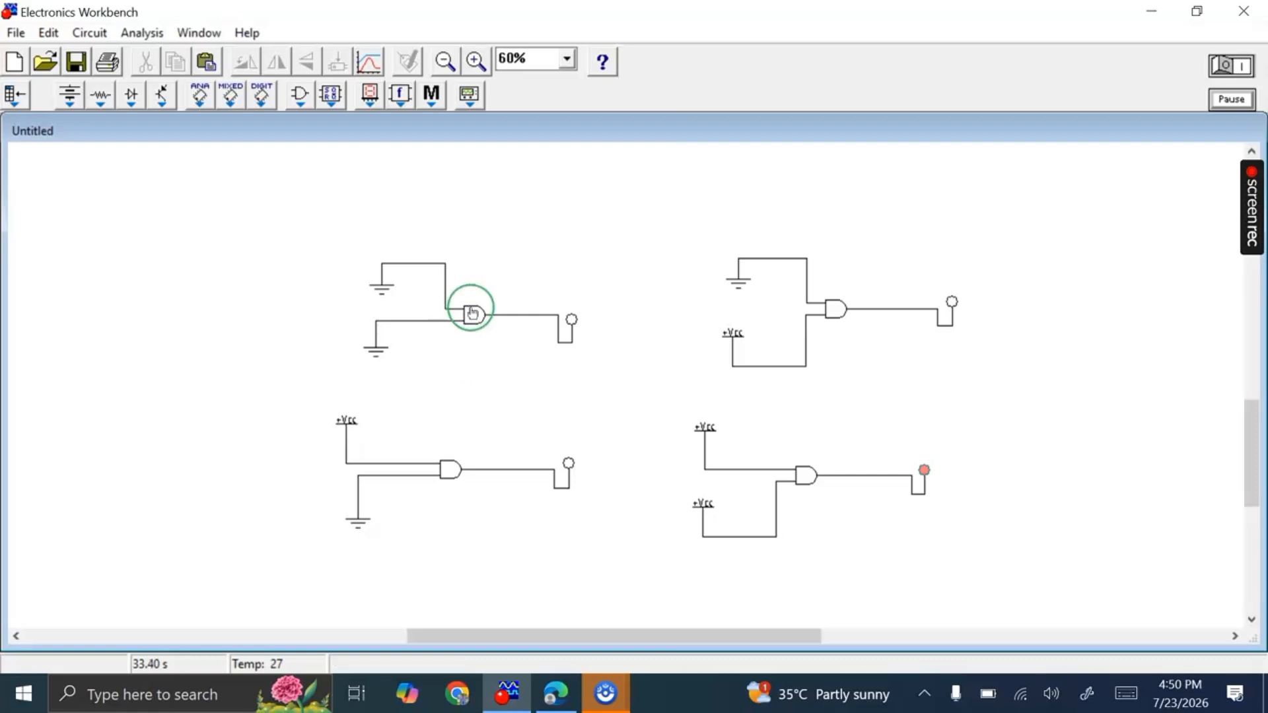
pyautogui.press('Delete')
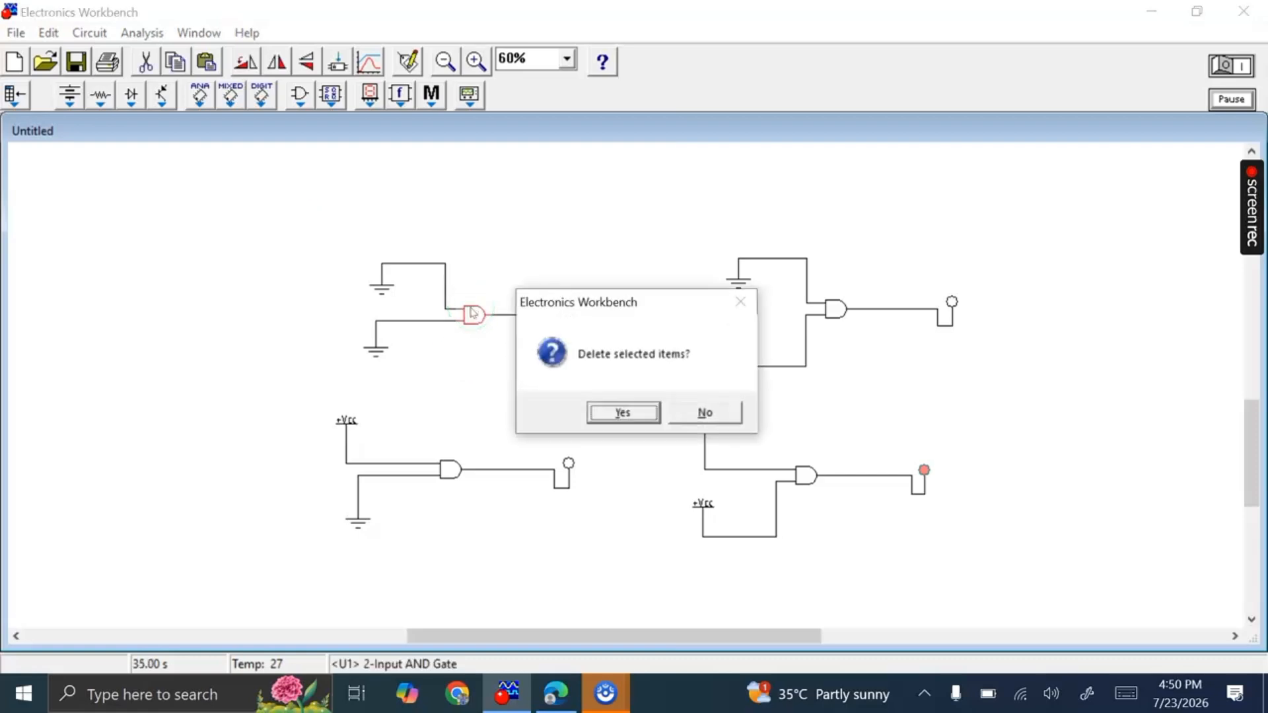
pyautogui.click(621, 412)
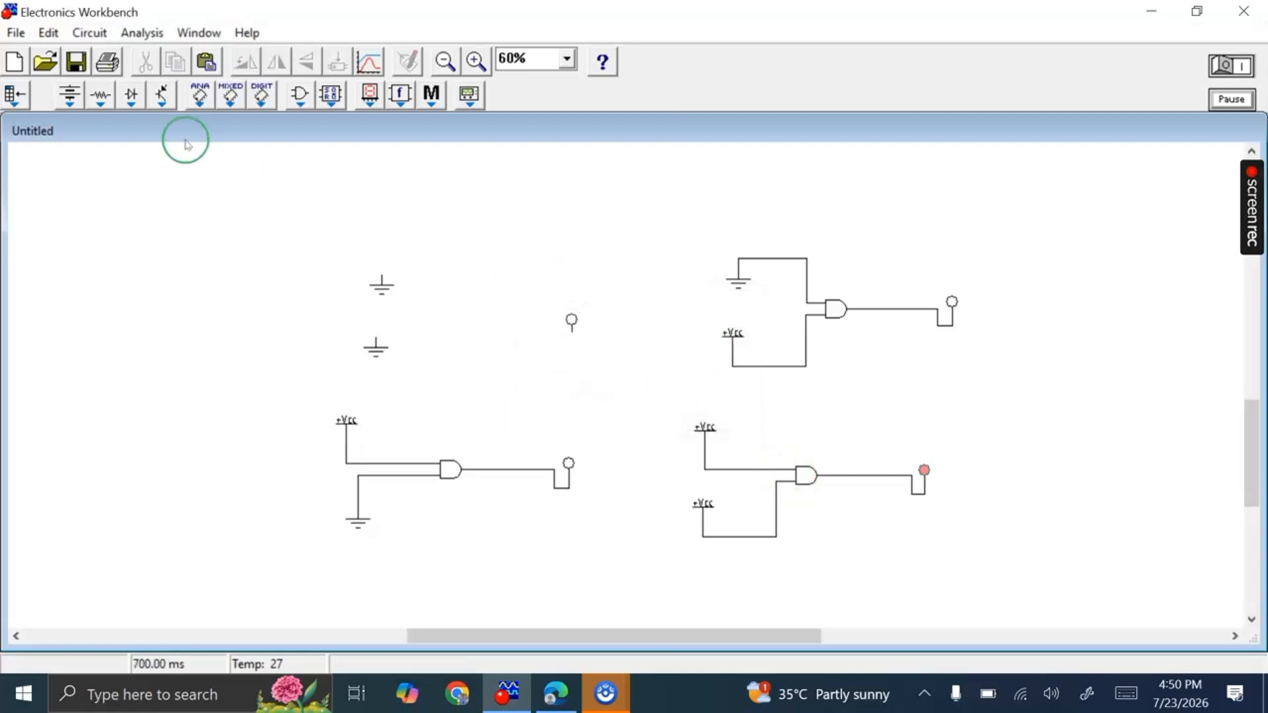
# - Place a 2-input NAND gate in the first circuit, wiring both grounds to its inputs and its output to the probe
pyautogui.click(297, 96)
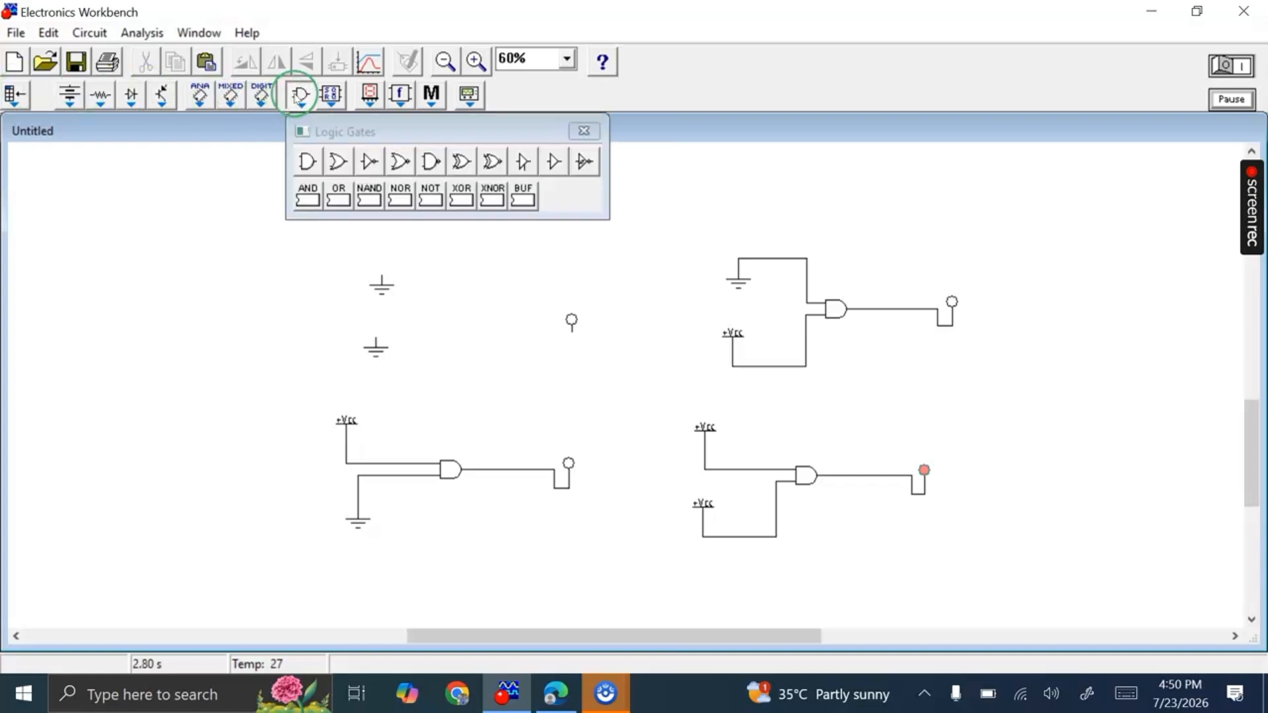
pyautogui.moveTo(426, 167)
pyautogui.mouseDown()
pyautogui.moveTo(447, 288)
pyautogui.moveTo(474, 315)
pyautogui.moveTo(379, 276)
pyautogui.mouseUp()
pyautogui.click(589, 134)
pyautogui.click(461, 303)
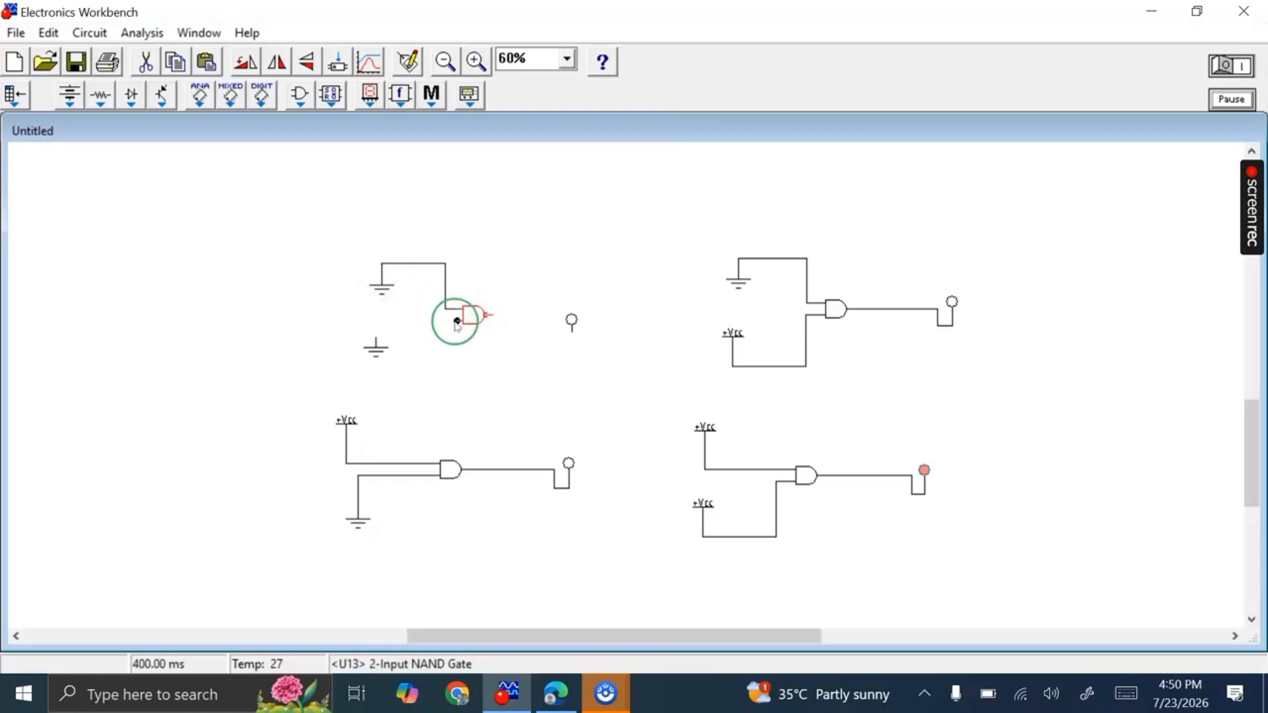
pyautogui.moveTo(377, 338); pyautogui.dragTo(377, 337)
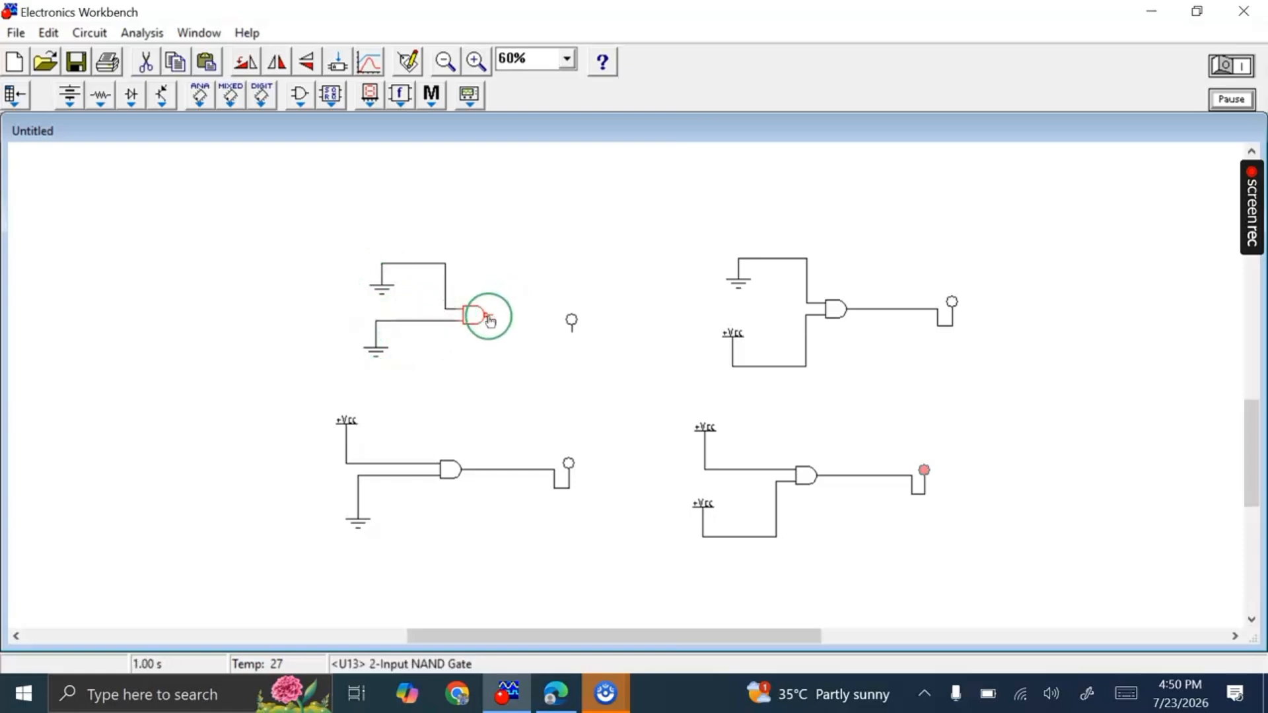
pyautogui.moveTo(492, 315); pyautogui.dragTo(572, 321)
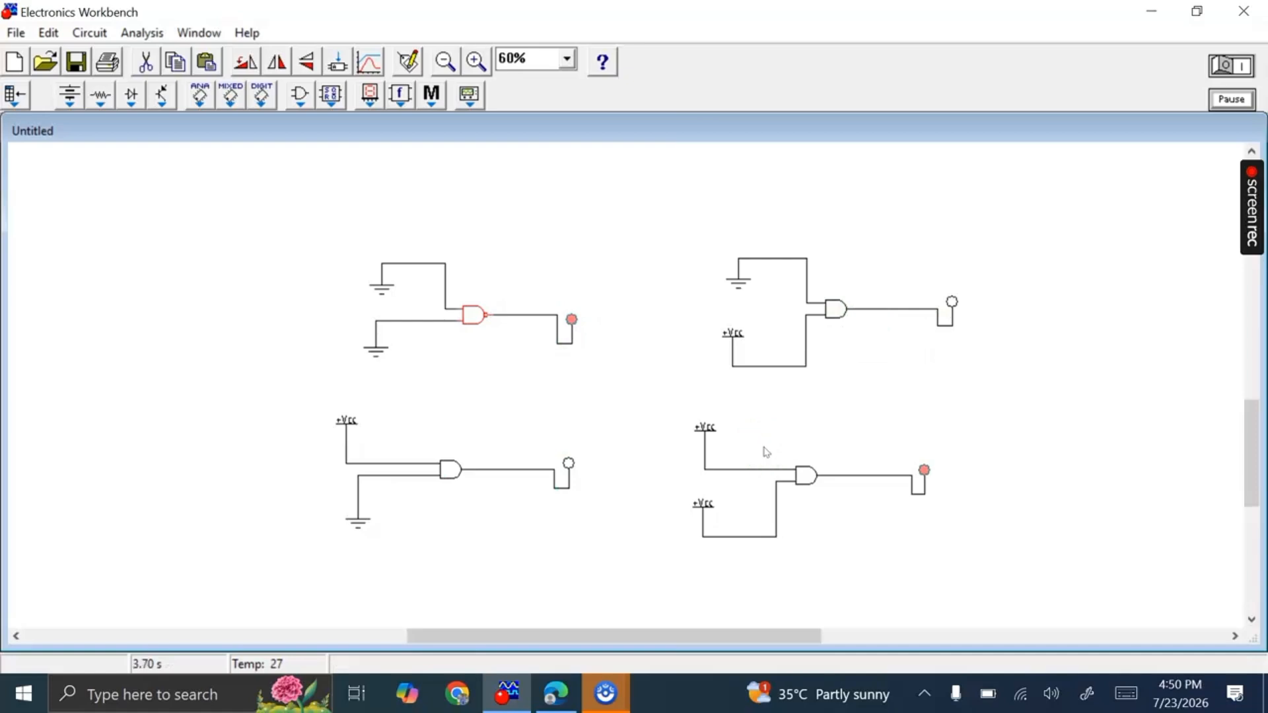
# - Delete the AND gate from the second circuit, which has ground on the upper input and +Vcc on the lower one
pyautogui.click(833, 308)
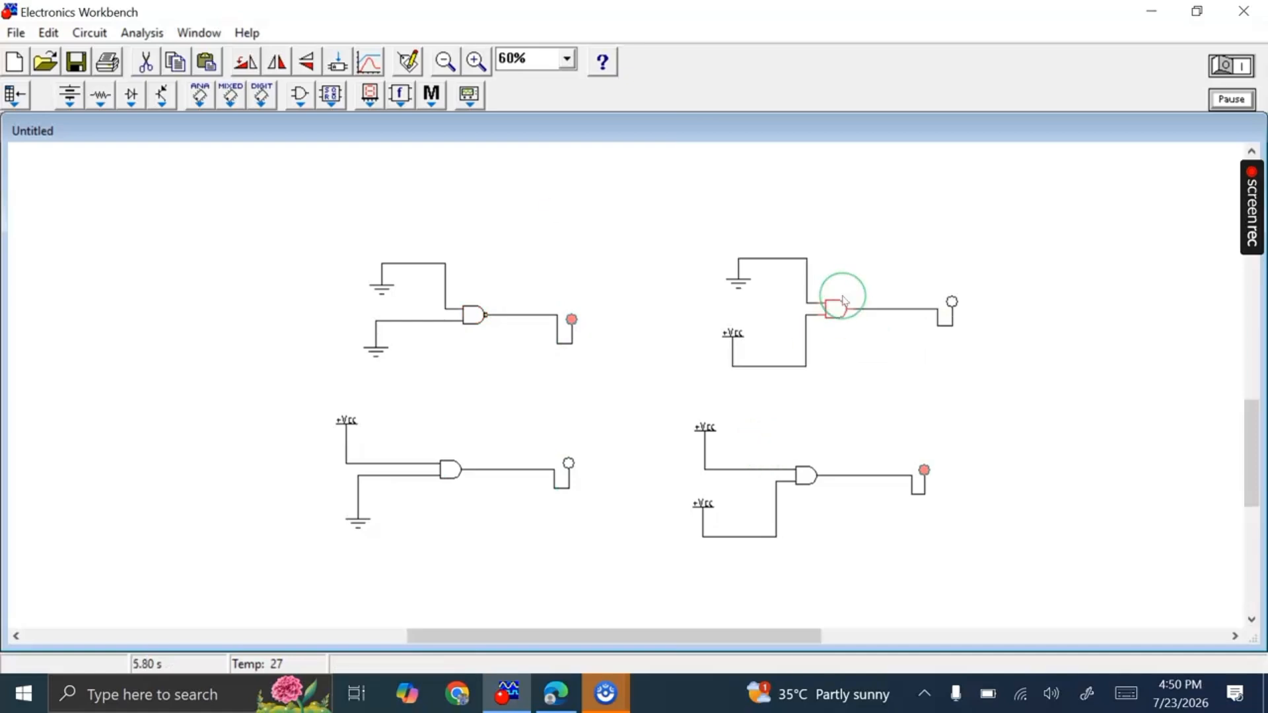
pyautogui.press('Delete')
pyautogui.click(609, 414)
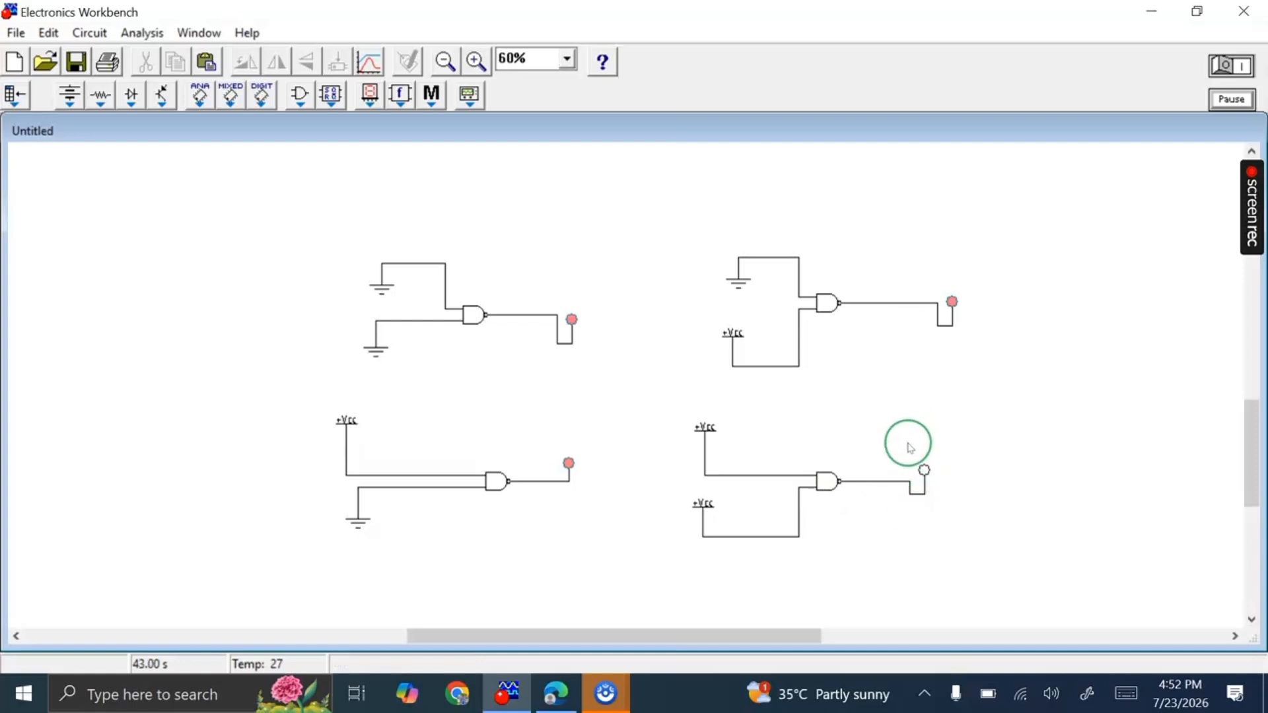
# - Switch to the lab manual PDF and highlight the heading "Task 2: The AND-NOT combination" in green
pyautogui.click(558, 692)
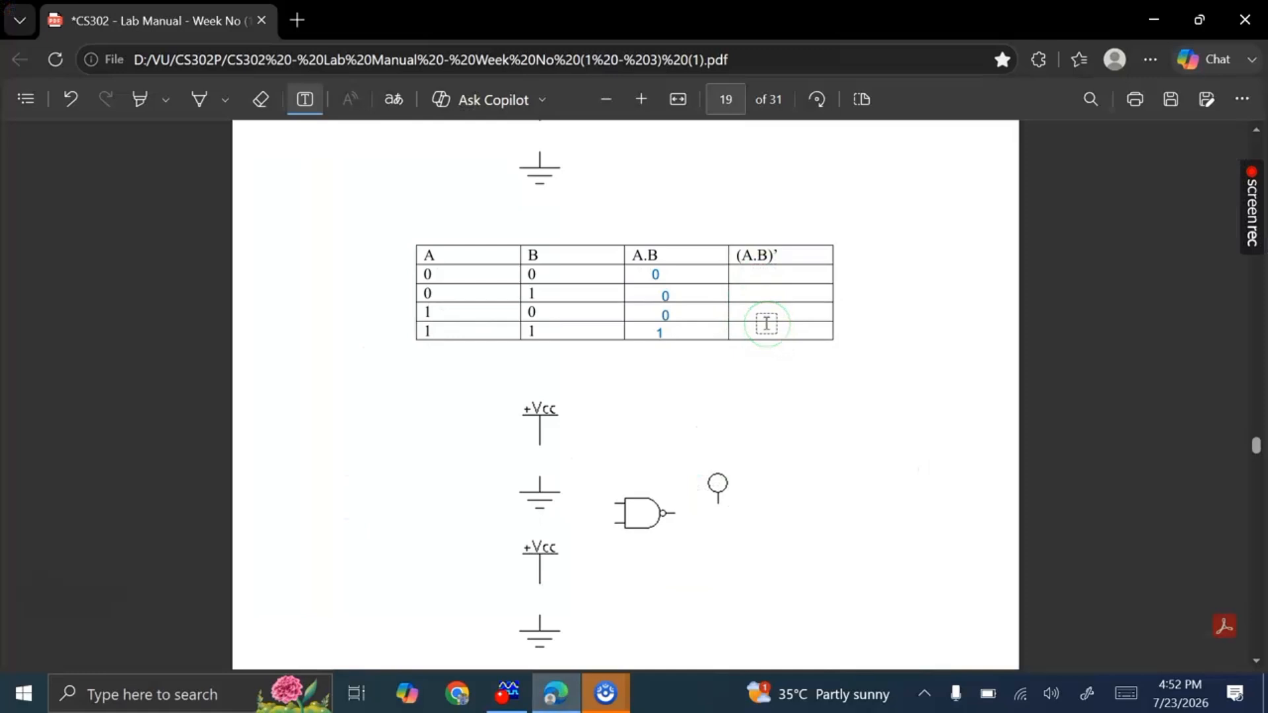
pyautogui.scroll(-10, 766, 324)
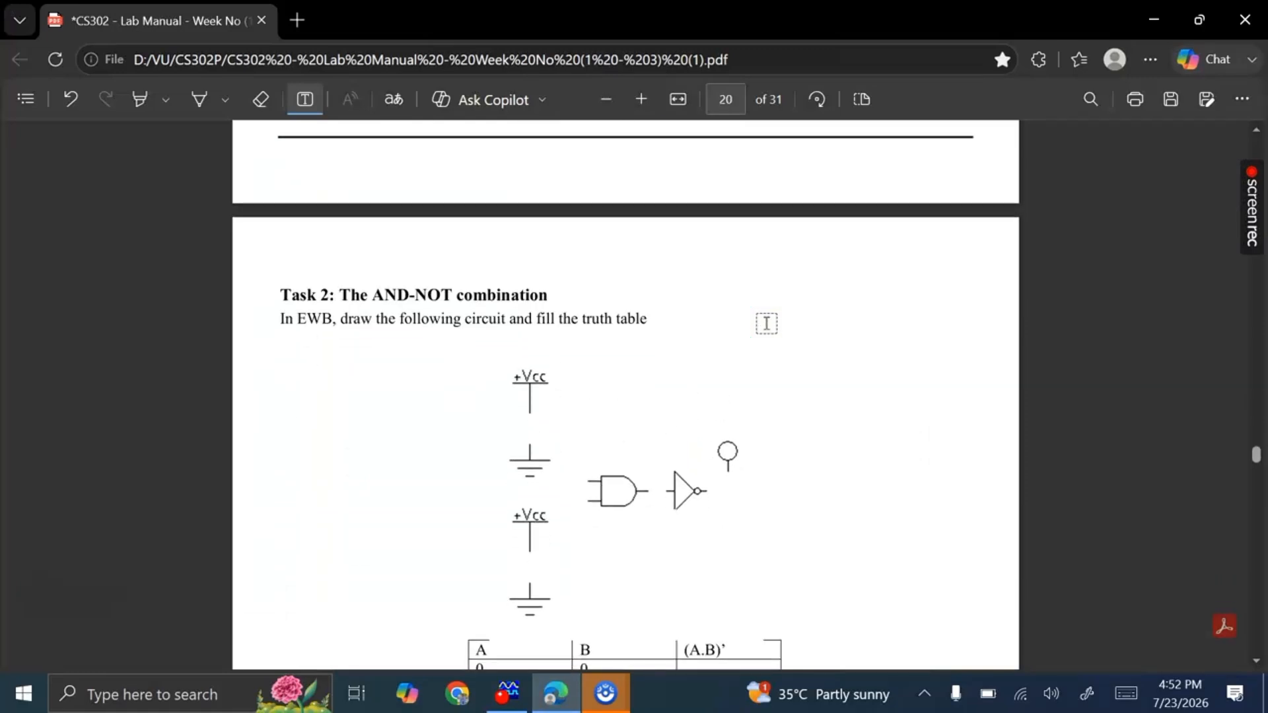
pyautogui.click(135, 102)
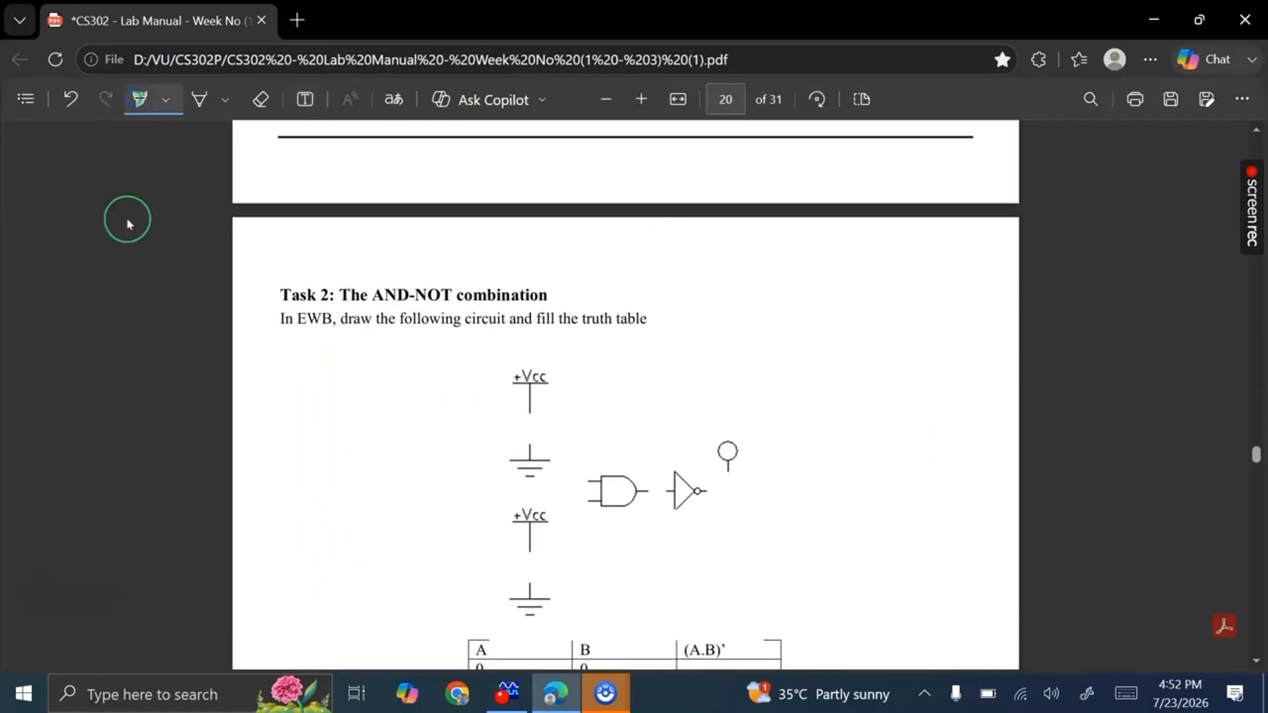
pyautogui.moveTo(286, 294); pyautogui.dragTo(575, 292)
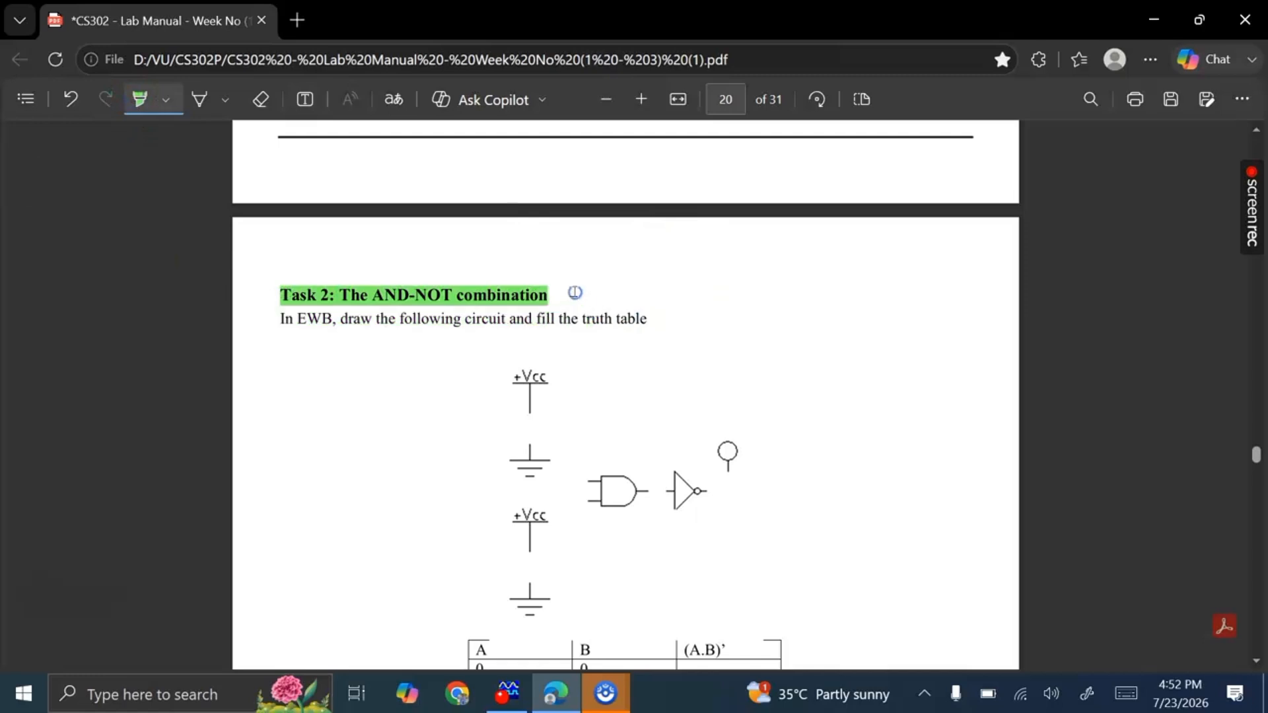
# - Review Task 2's circuit and truth table, return to Electronics Workbench, and delete the NAND gates from the first and third circuits
pyautogui.scroll(-2, 585, 506)
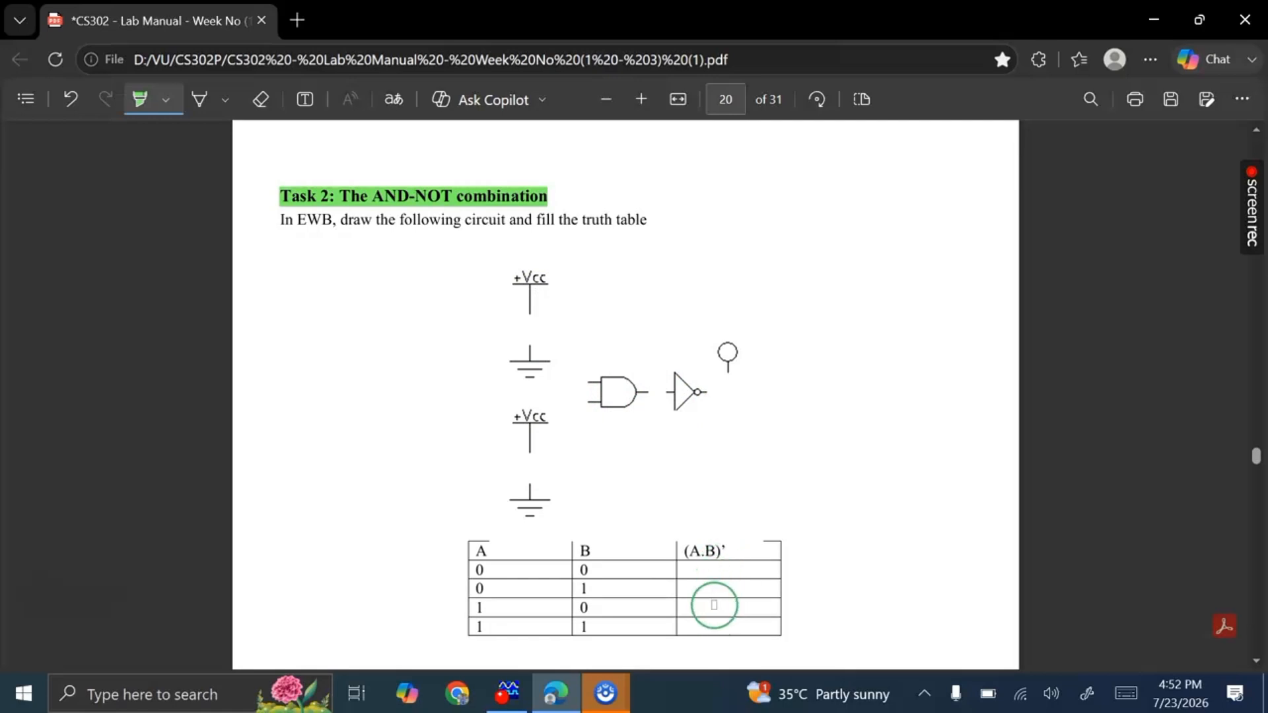
pyautogui.scroll(-3, 714, 604)
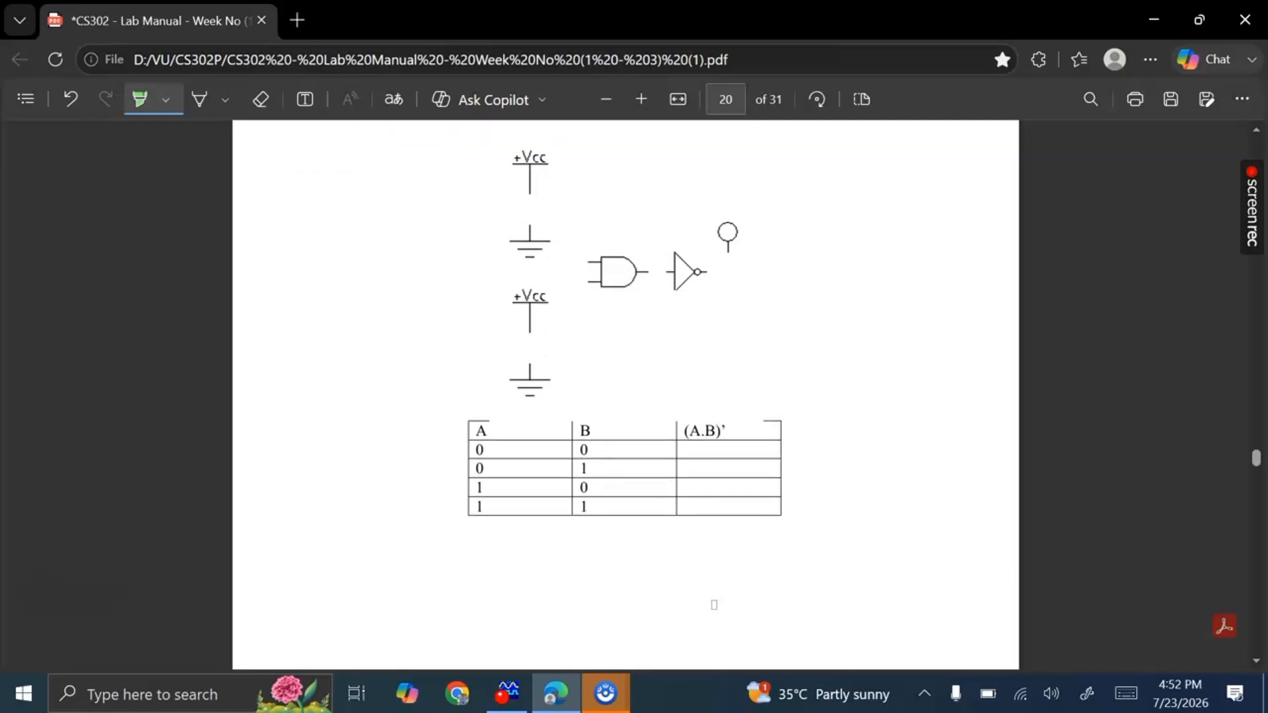
pyautogui.click(507, 692)
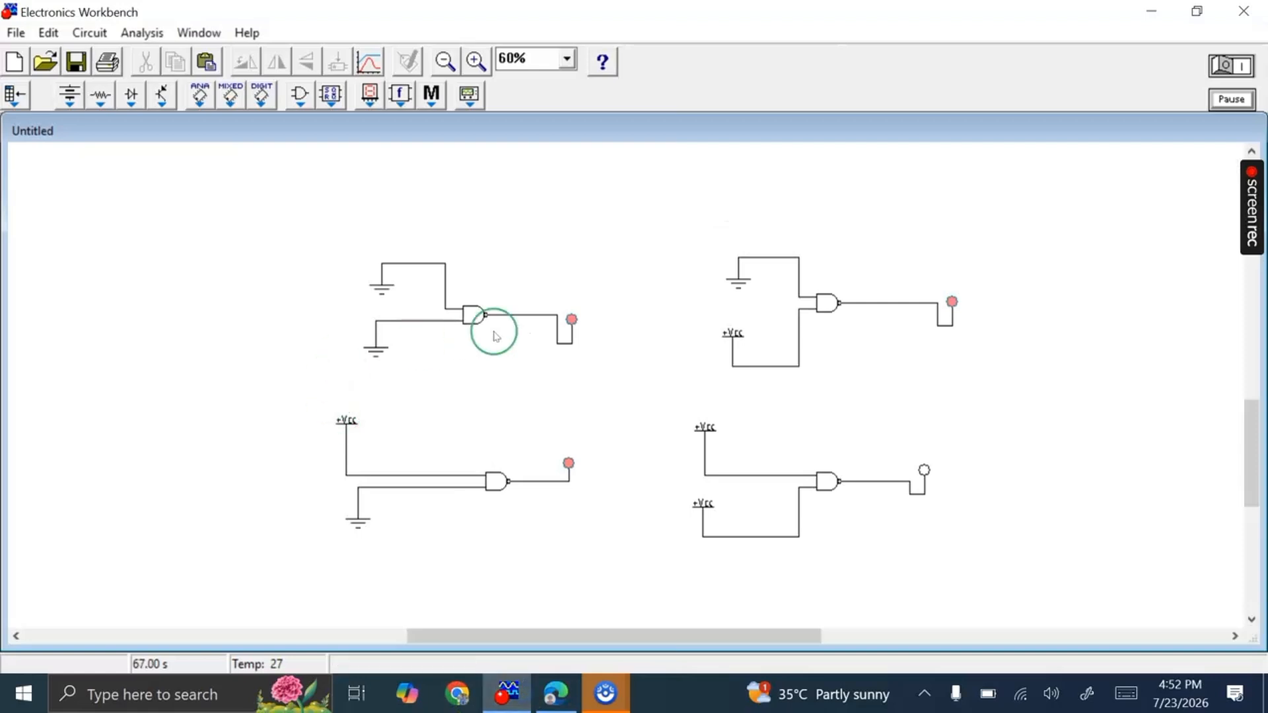
pyautogui.click(474, 318)
pyautogui.press('Delete')
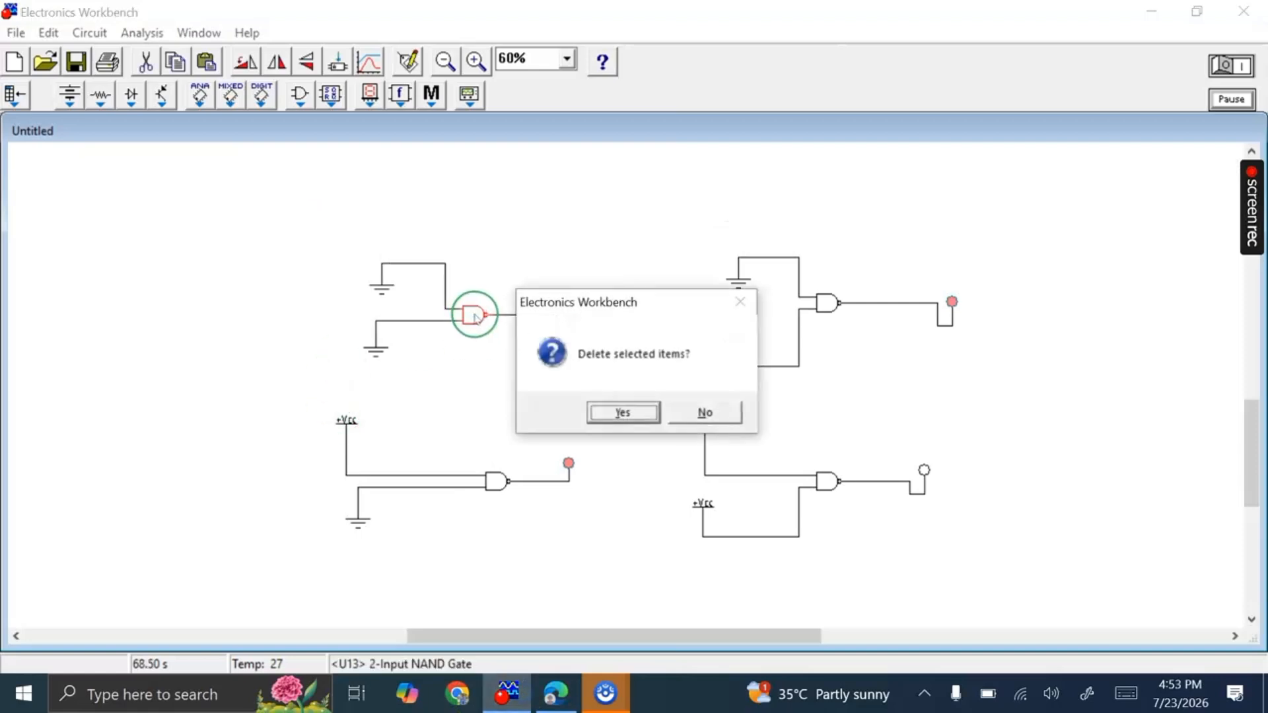
pyautogui.click(624, 410)
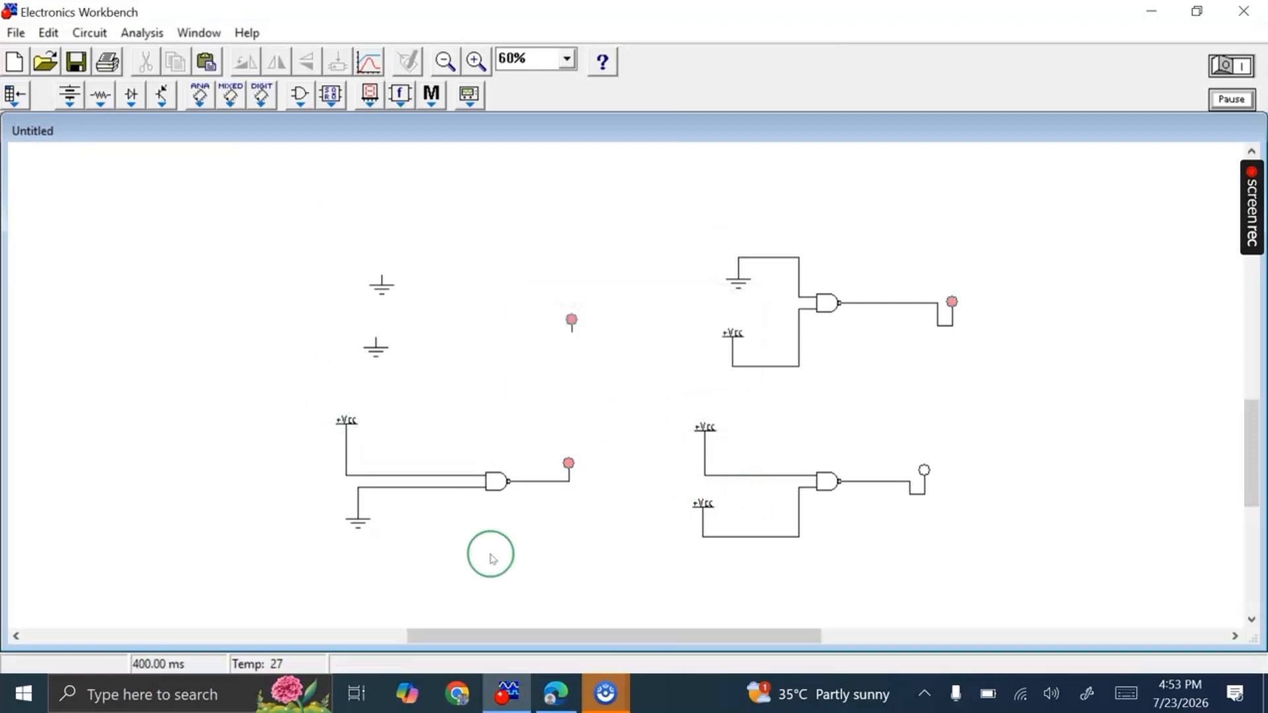
pyautogui.click(495, 482)
pyautogui.press('Delete')
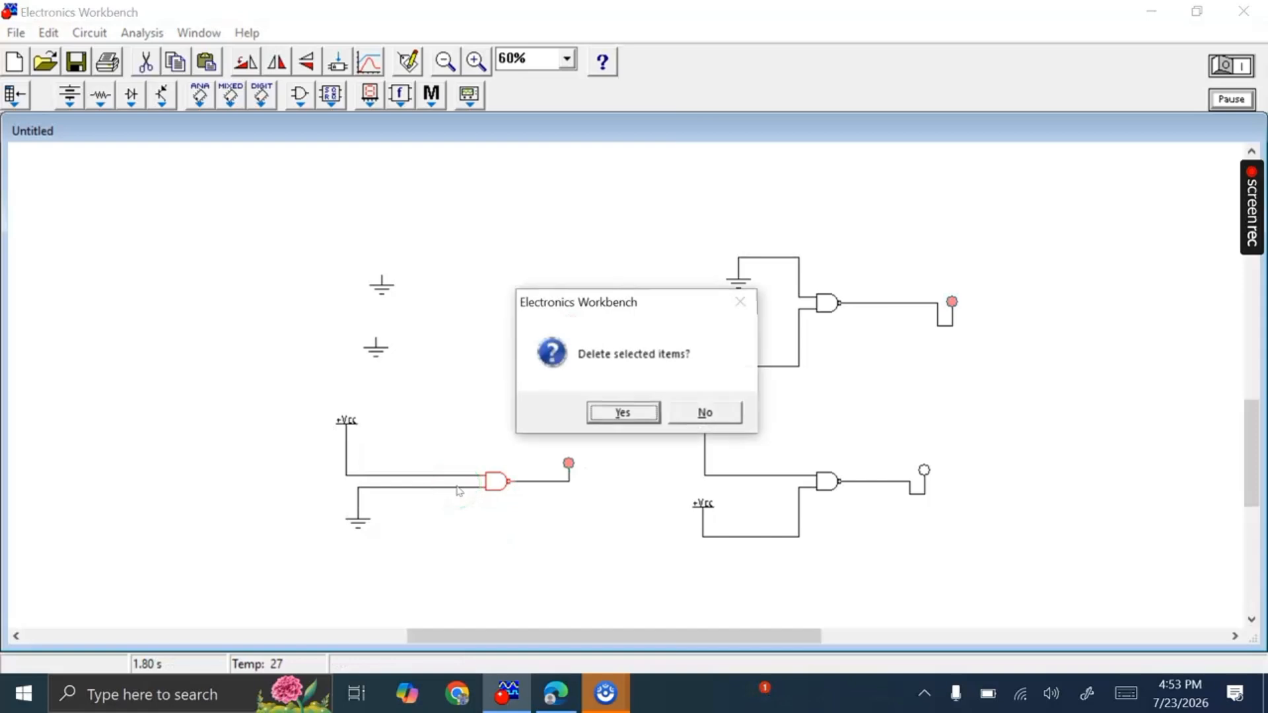
pyautogui.click(597, 420)
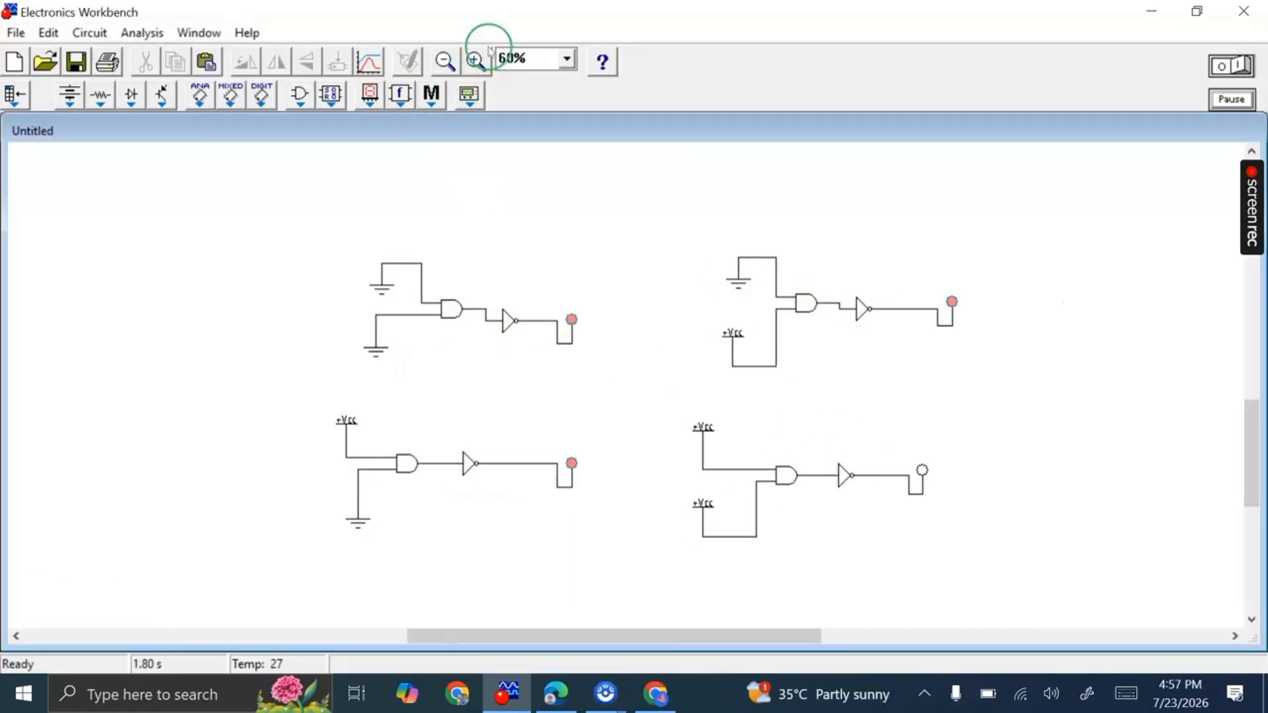
# - Enlarge the circuit view to 80% and start simulating the four AND-NOT circuits
pyautogui.click(475, 61)
pyautogui.click(1245, 66)
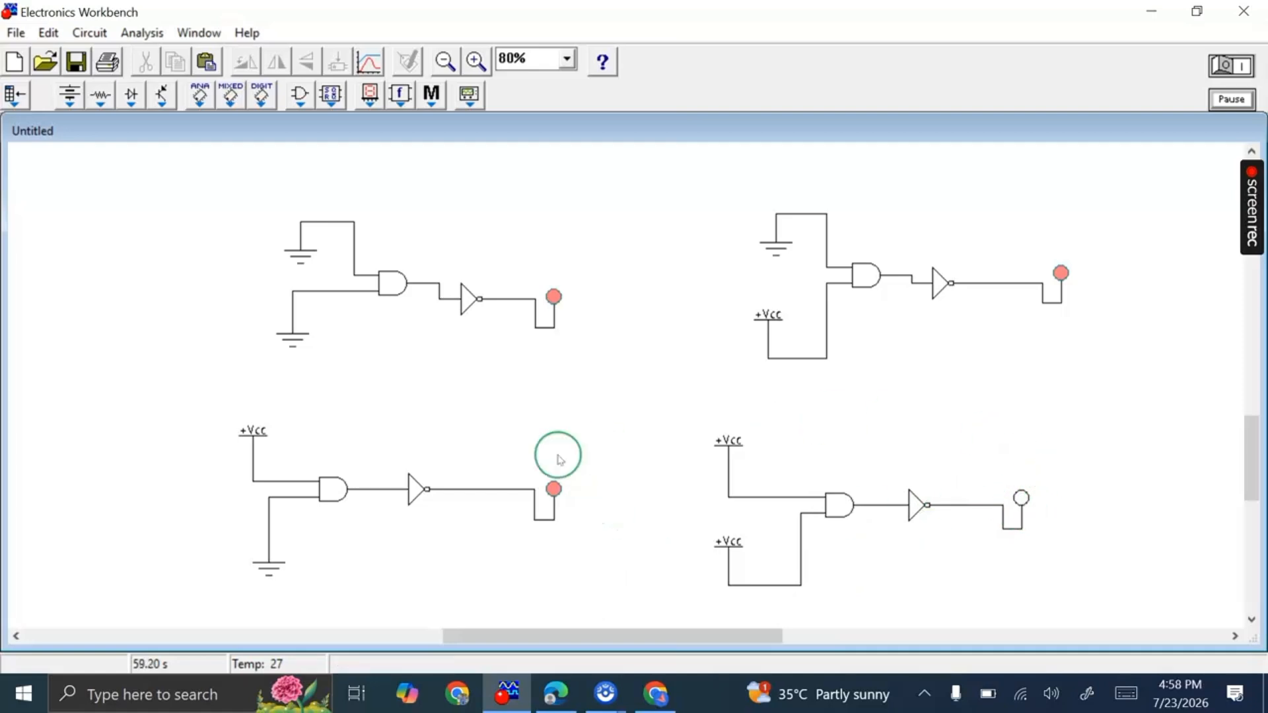
# - Switch to the lab manual PDF and enter 1 in Task 2's truth table under (A.B)' for A=0, B=0, checking it against the simulated circuits
pyautogui.click(558, 696)
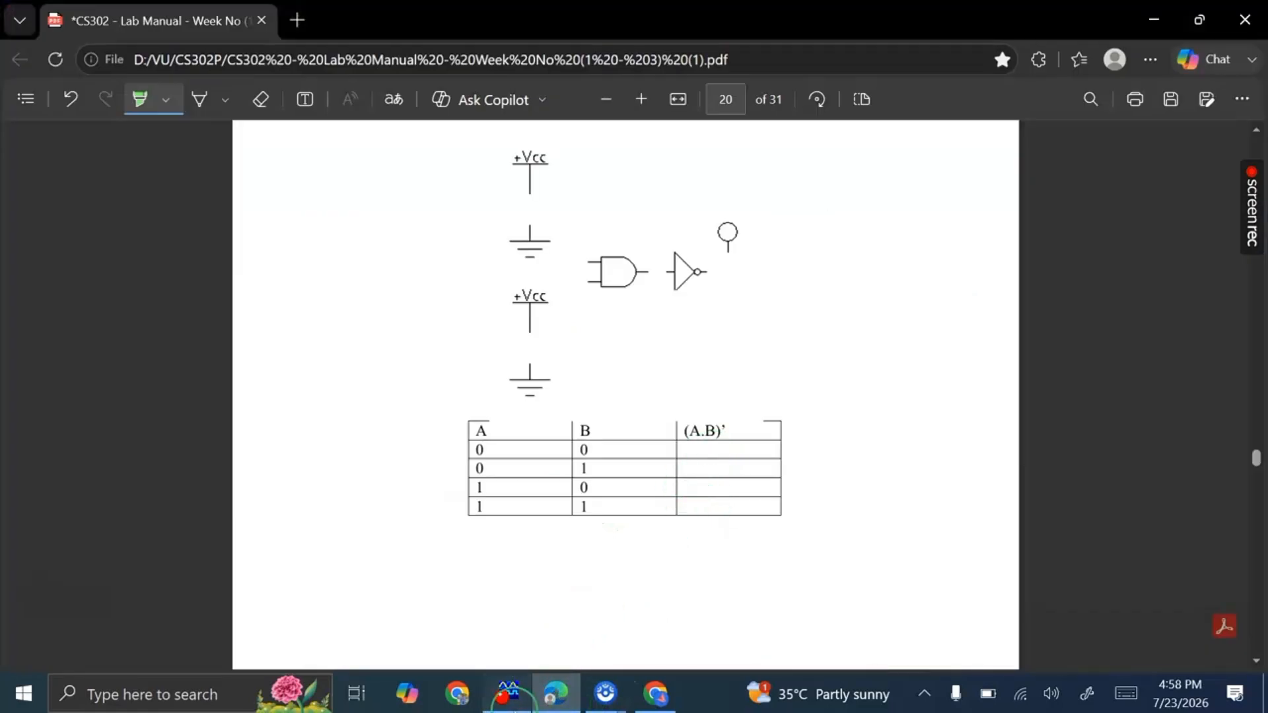
pyautogui.click(507, 693)
pyautogui.click(555, 693)
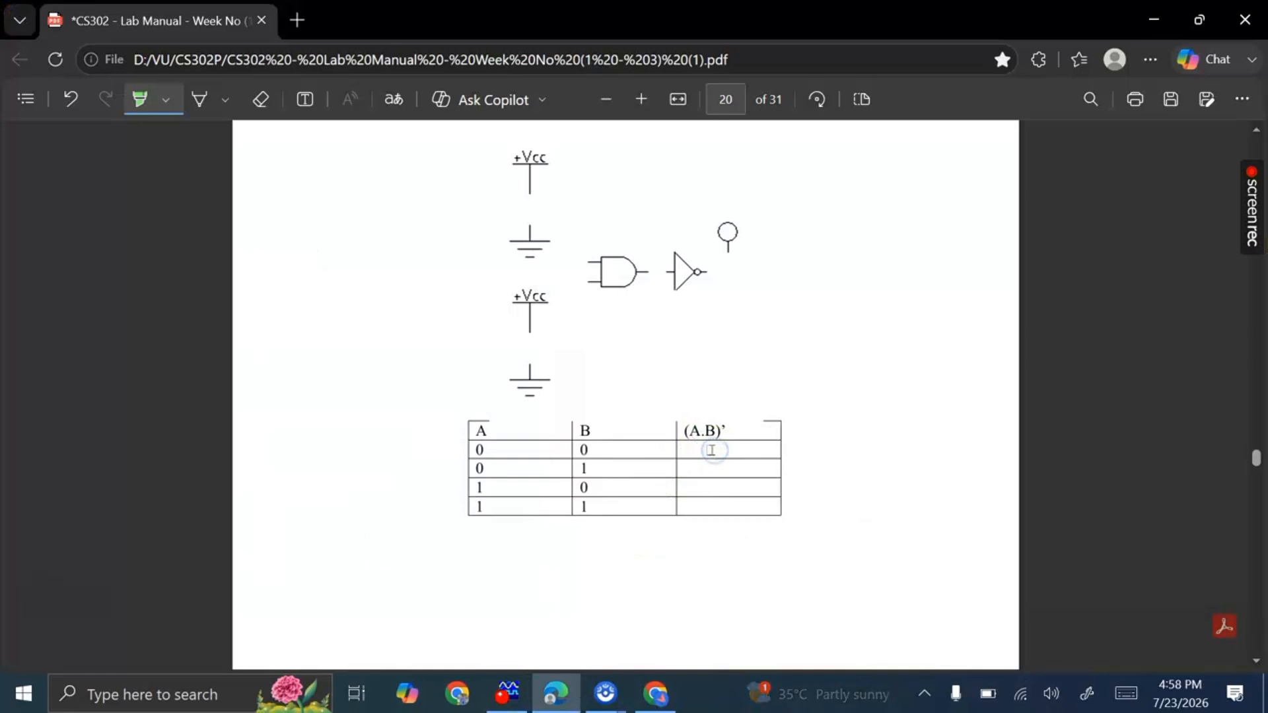
pyautogui.click(305, 99)
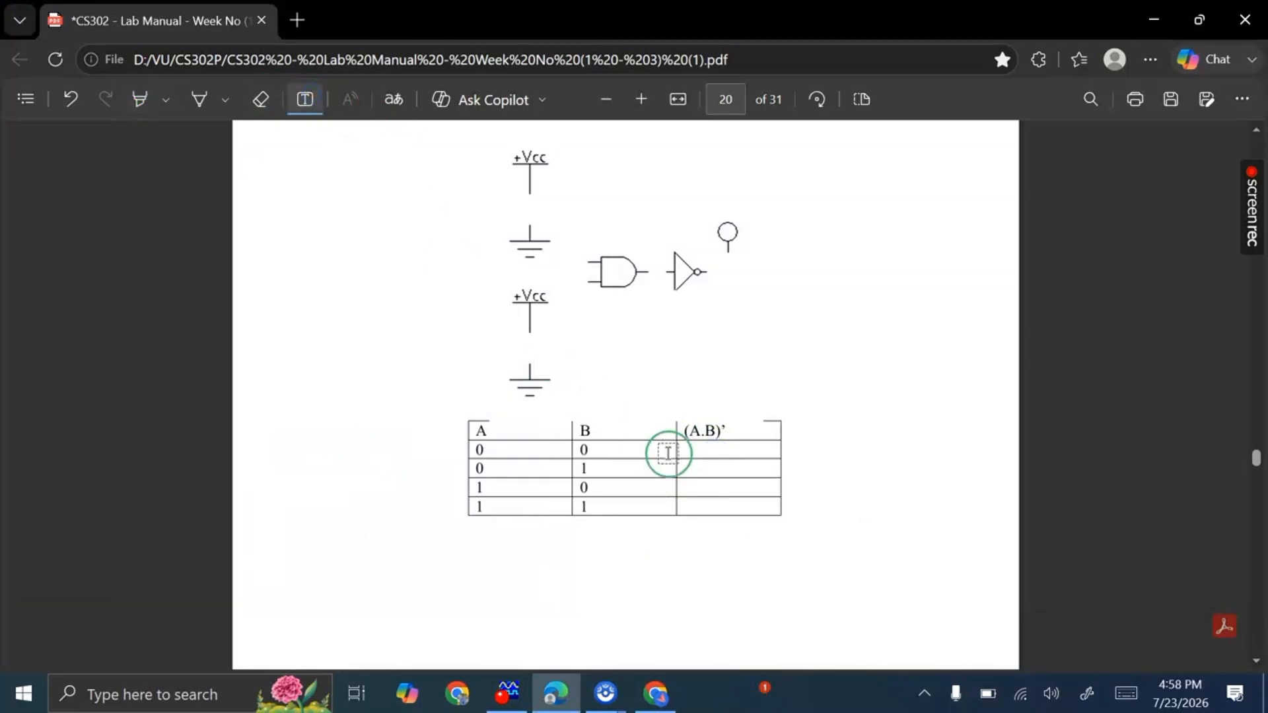
pyautogui.click(713, 447)
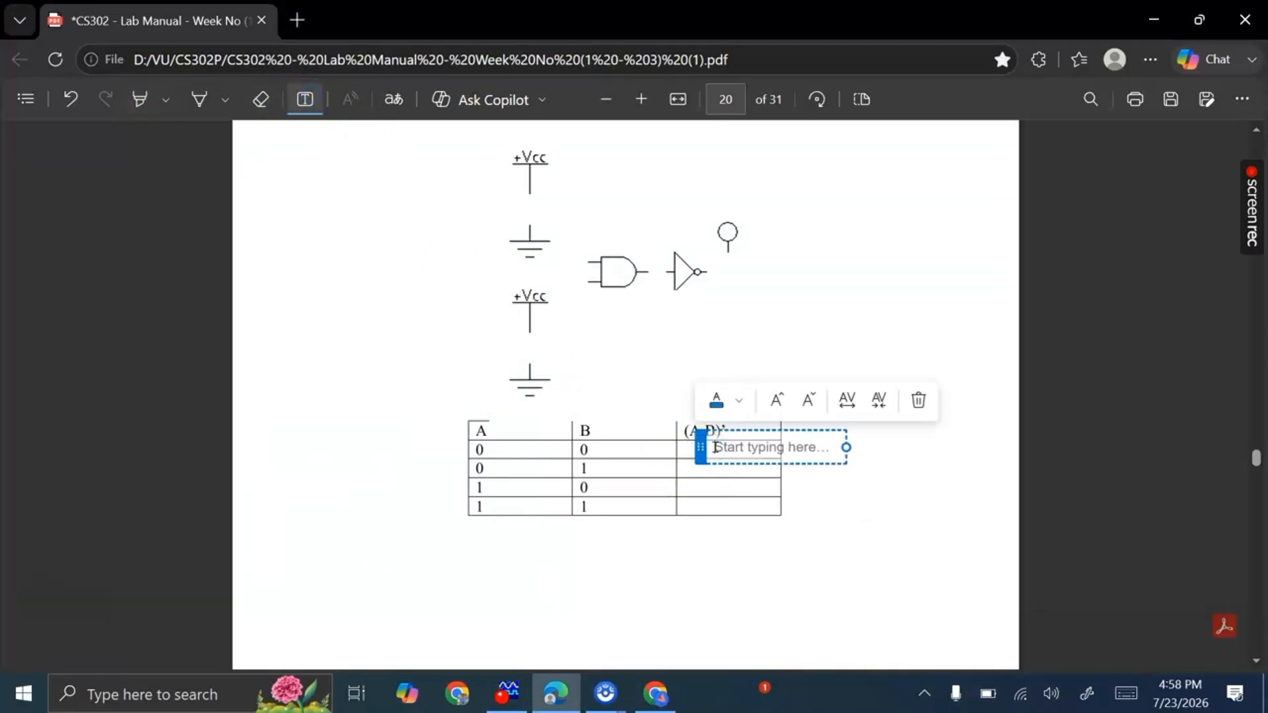
pyautogui.click(718, 583)
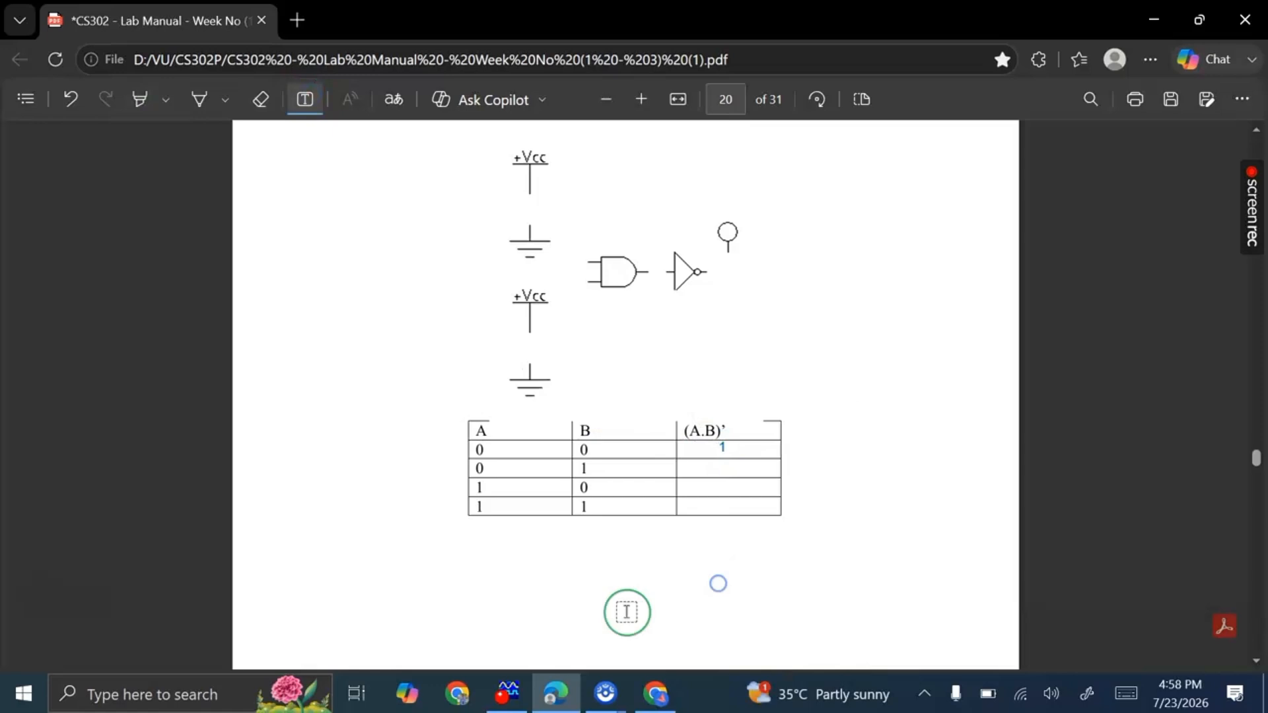
pyautogui.click(506, 693)
pyautogui.click(554, 692)
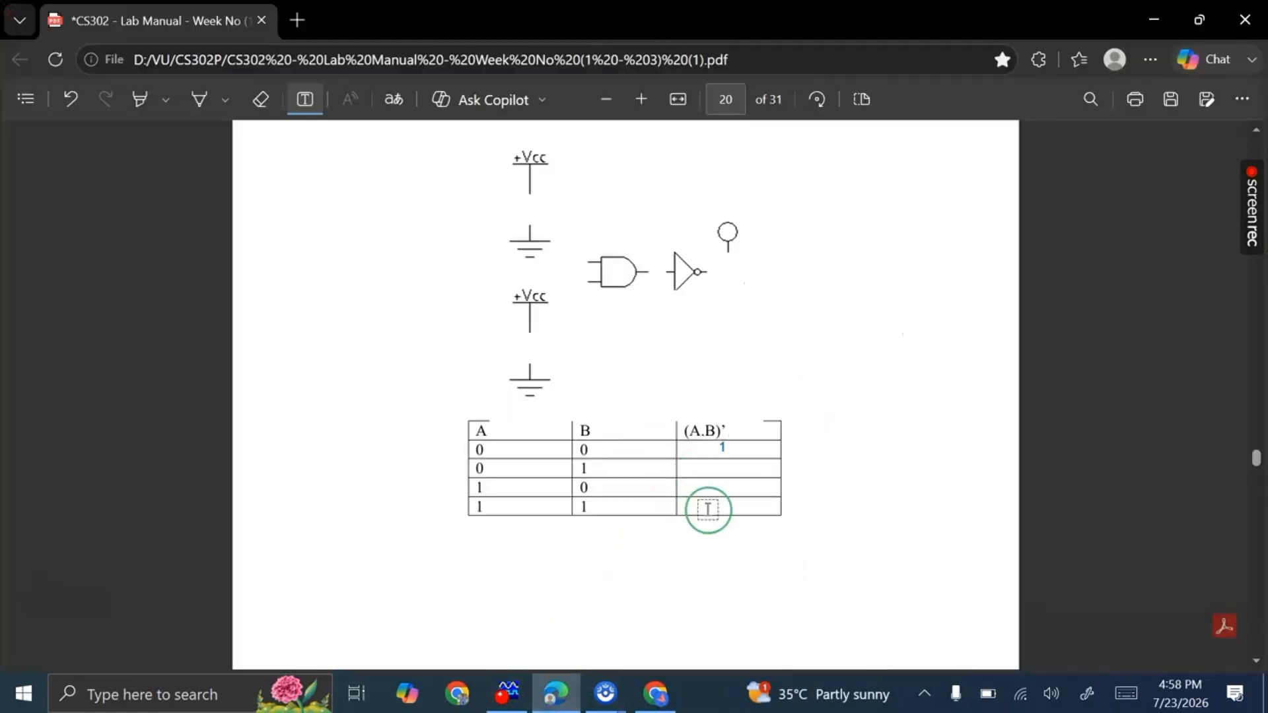
# - Highlight the heading "Task 3: The OR and NOR gates" in green and review its two circuits and truth table
pyautogui.scroll(-3, 707, 509)
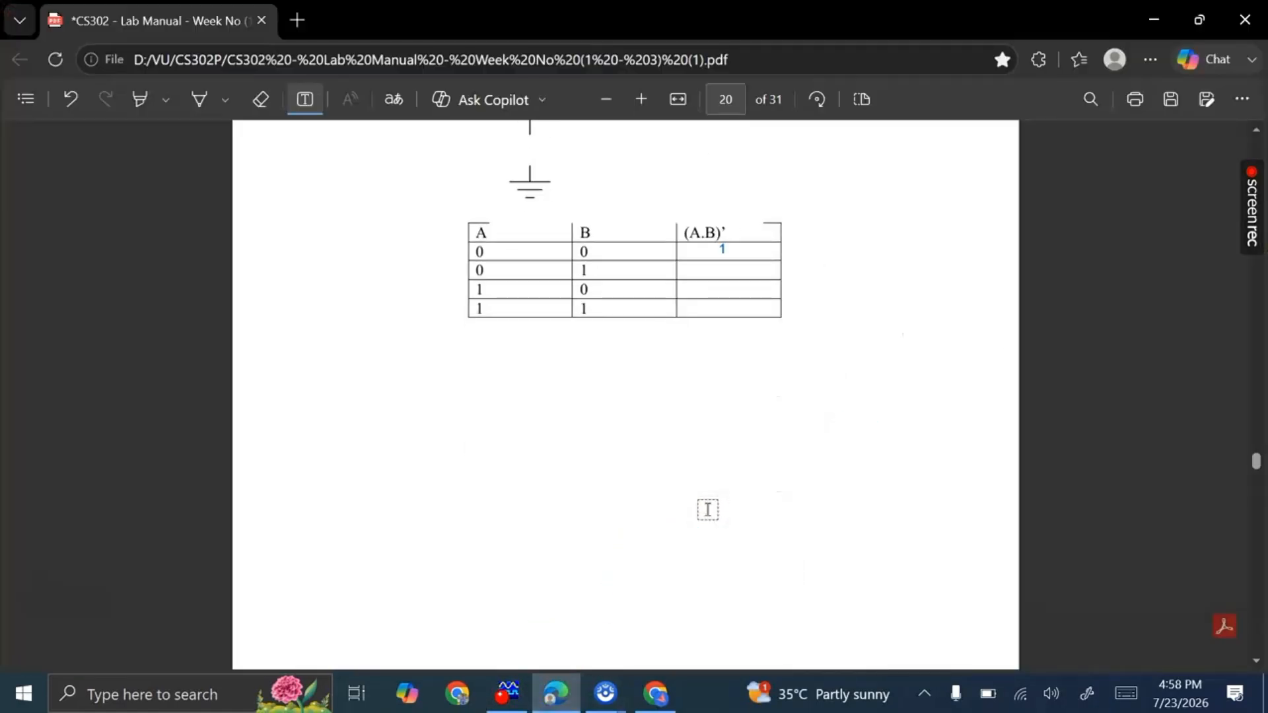
pyautogui.scroll(-8, 707, 509)
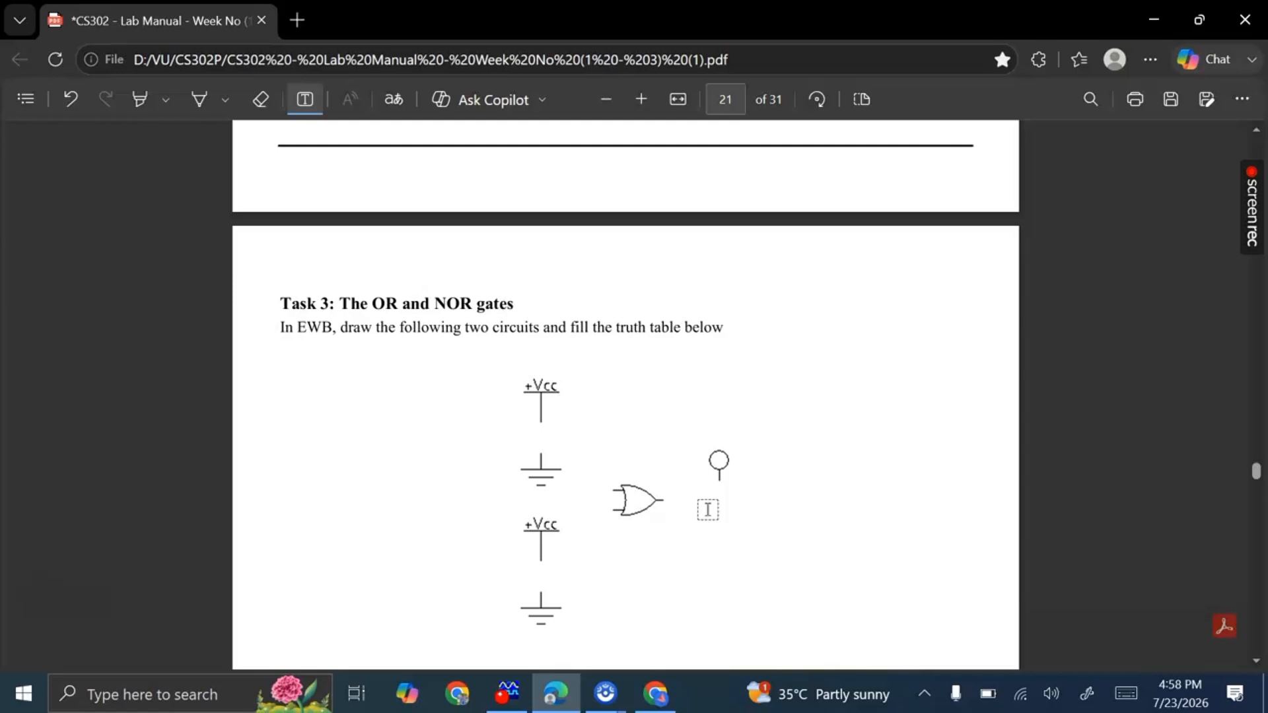
pyautogui.click(134, 98)
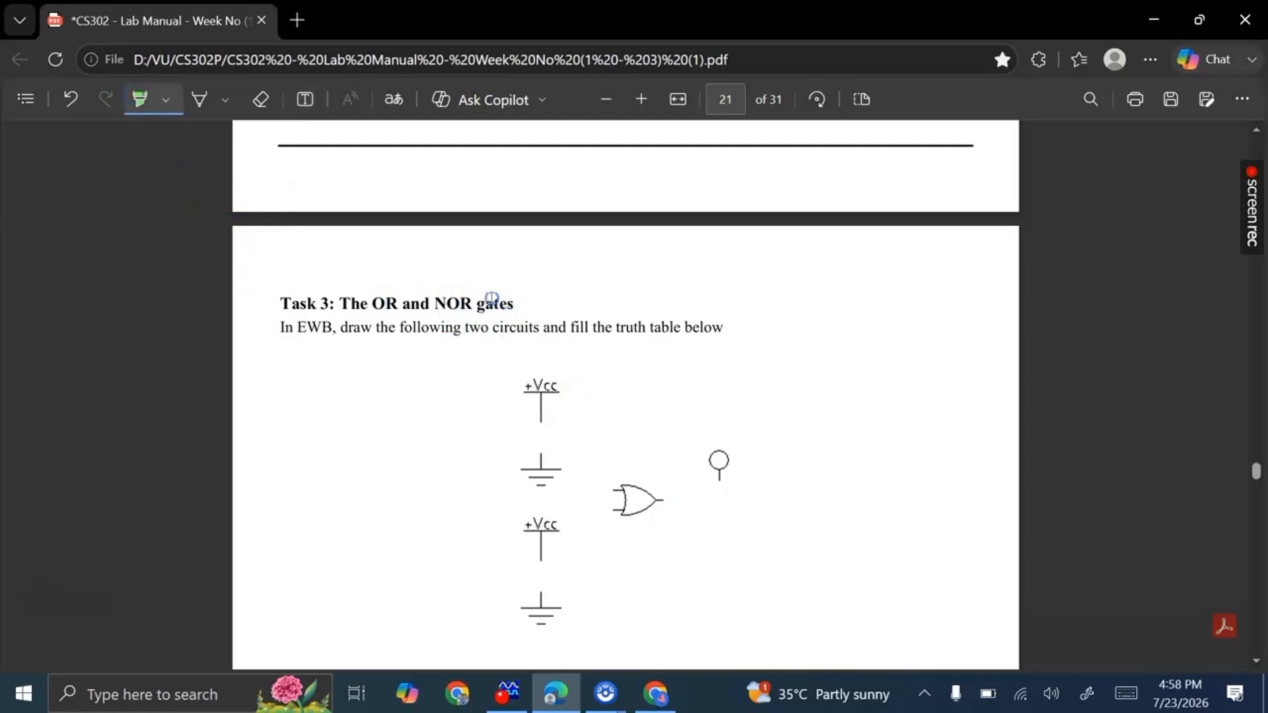
pyautogui.moveTo(518, 306); pyautogui.dragTo(239, 312)
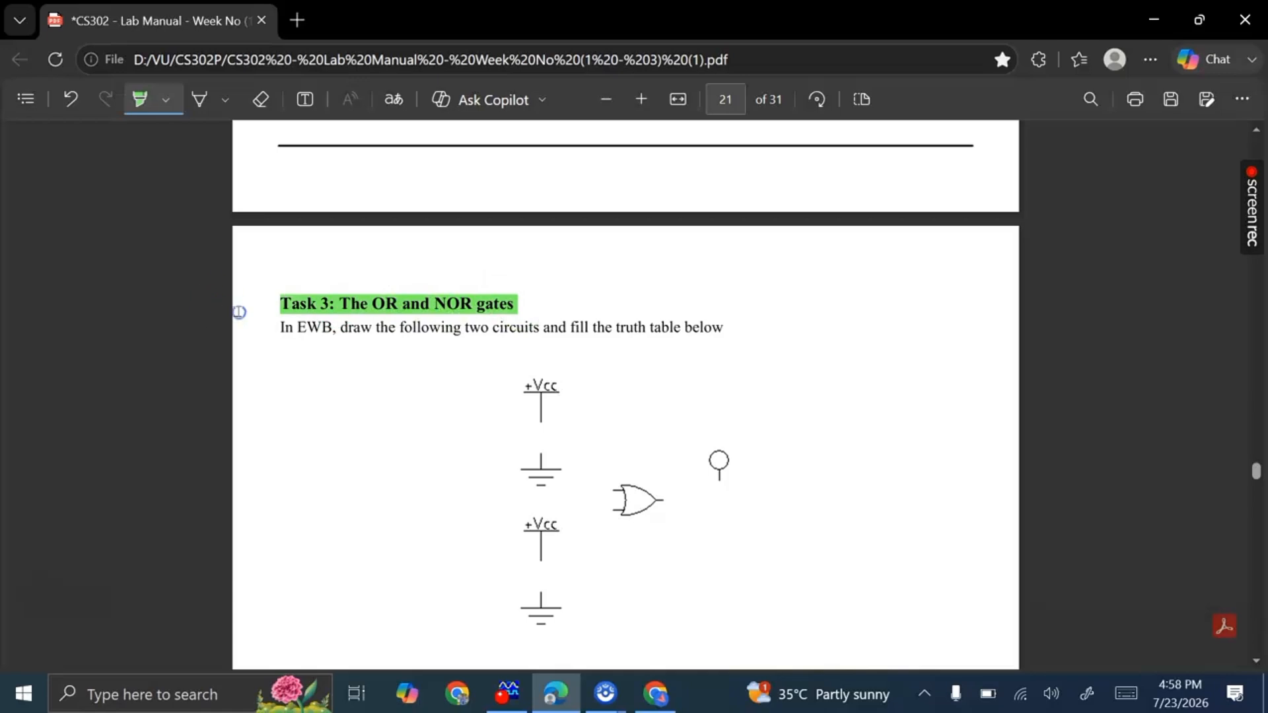
pyautogui.scroll(-2, 527, 433)
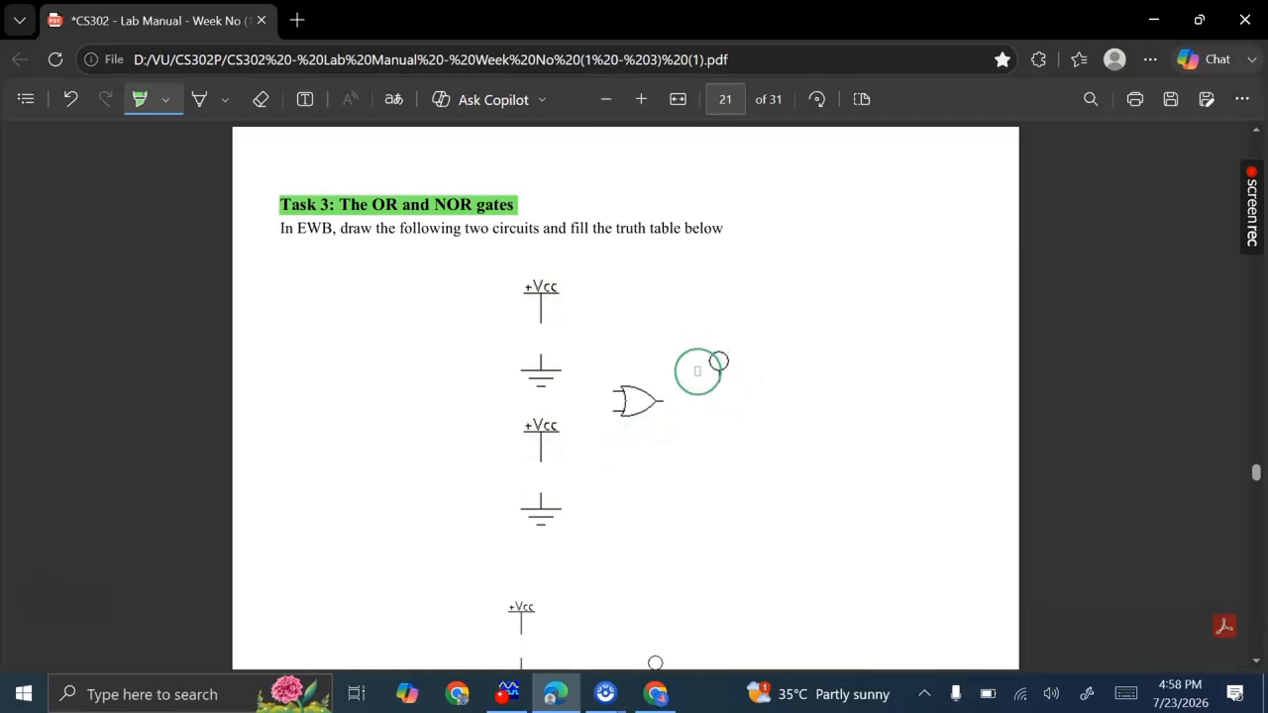
pyautogui.scroll(-4, 723, 391)
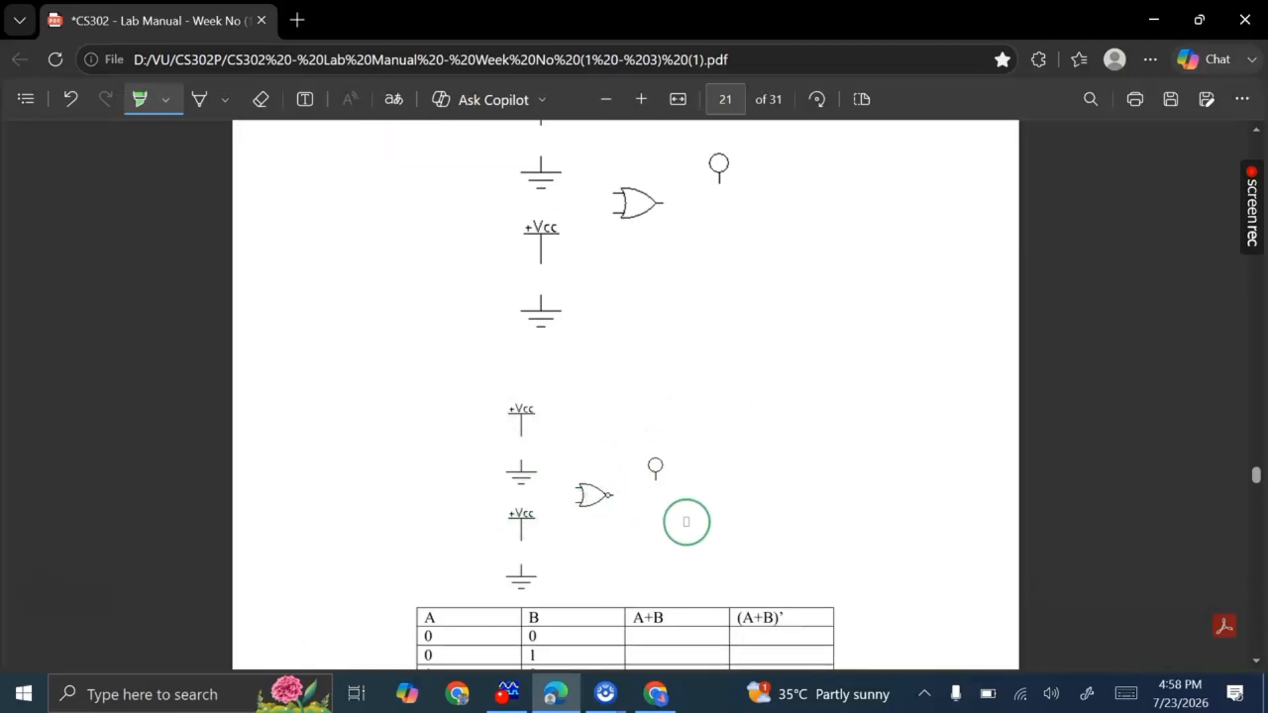
pyautogui.scroll(-4, 730, 501)
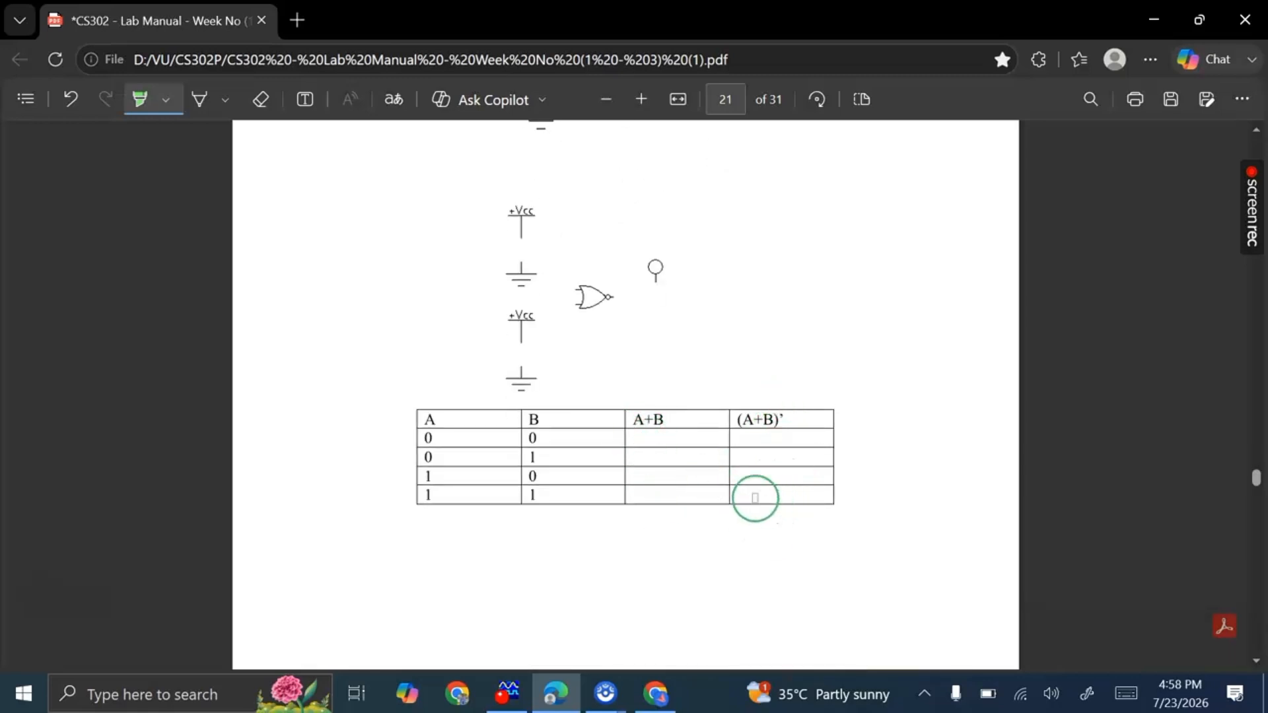
pyautogui.scroll(3, 660, 476)
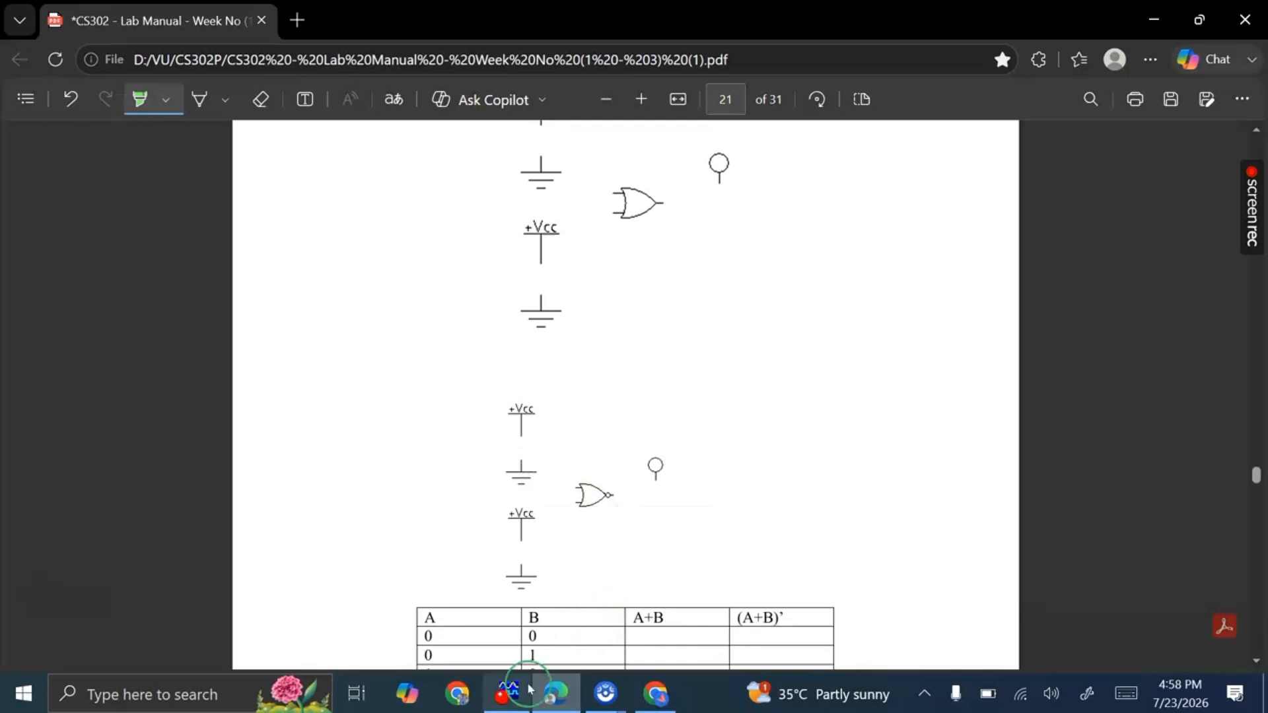
# - Return to Electronics Workbench and delete the AND gate from the first circuit, which has both inputs grounded
pyautogui.click(507, 692)
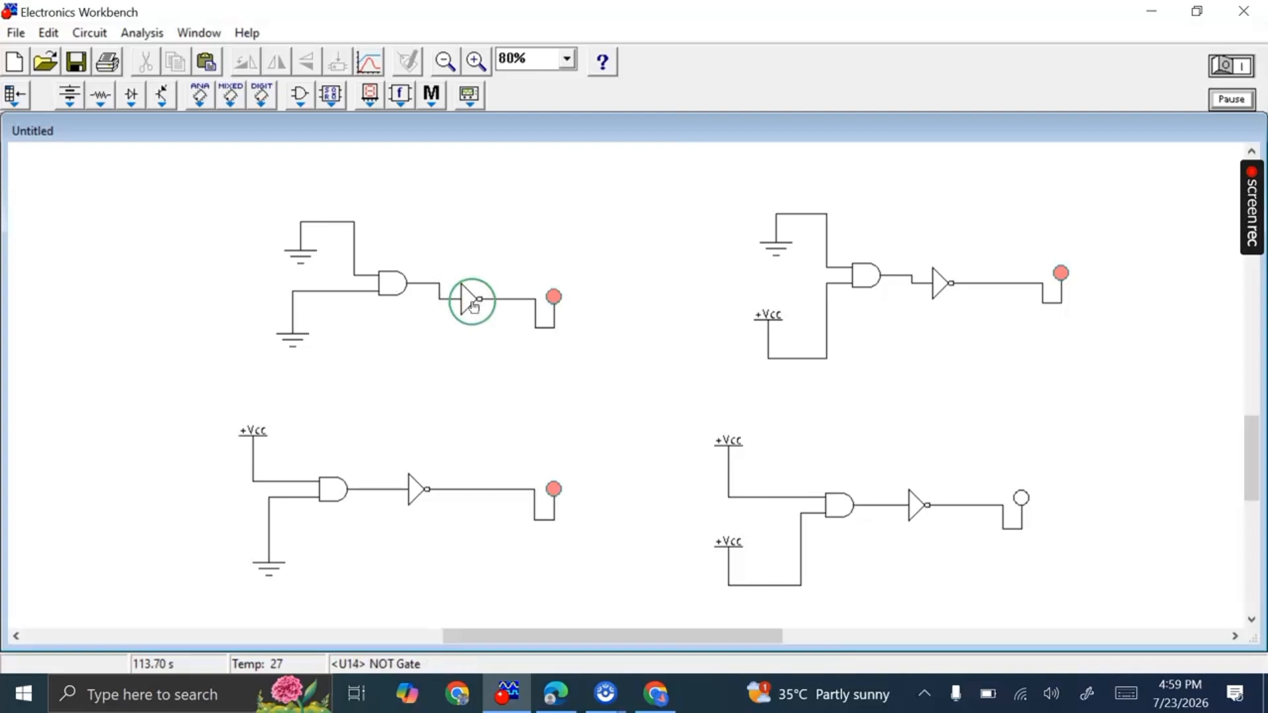
pyautogui.click(394, 280)
pyautogui.press('Delete')
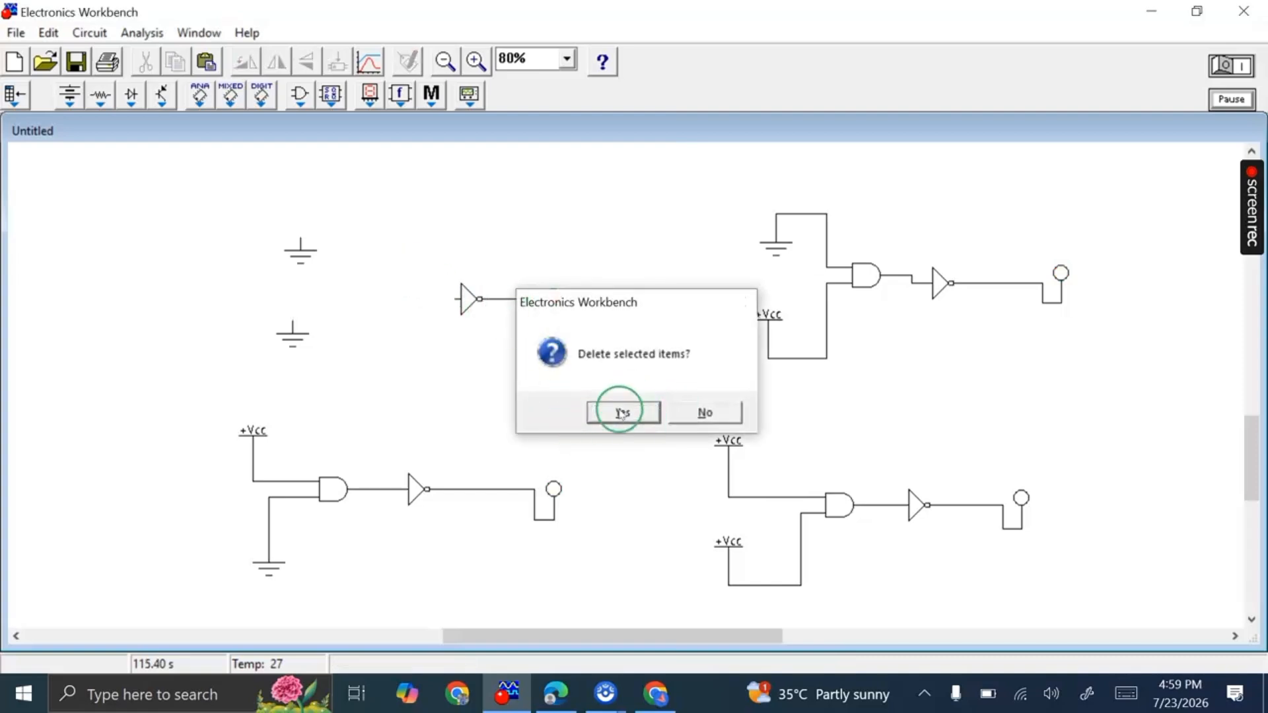
pyautogui.click(643, 401)
# - Finish wiring the second circuit's OR gate to its red probe and simulate the four OR circuits
pyautogui.moveTo(1060, 288); pyautogui.dragTo(1060, 288)
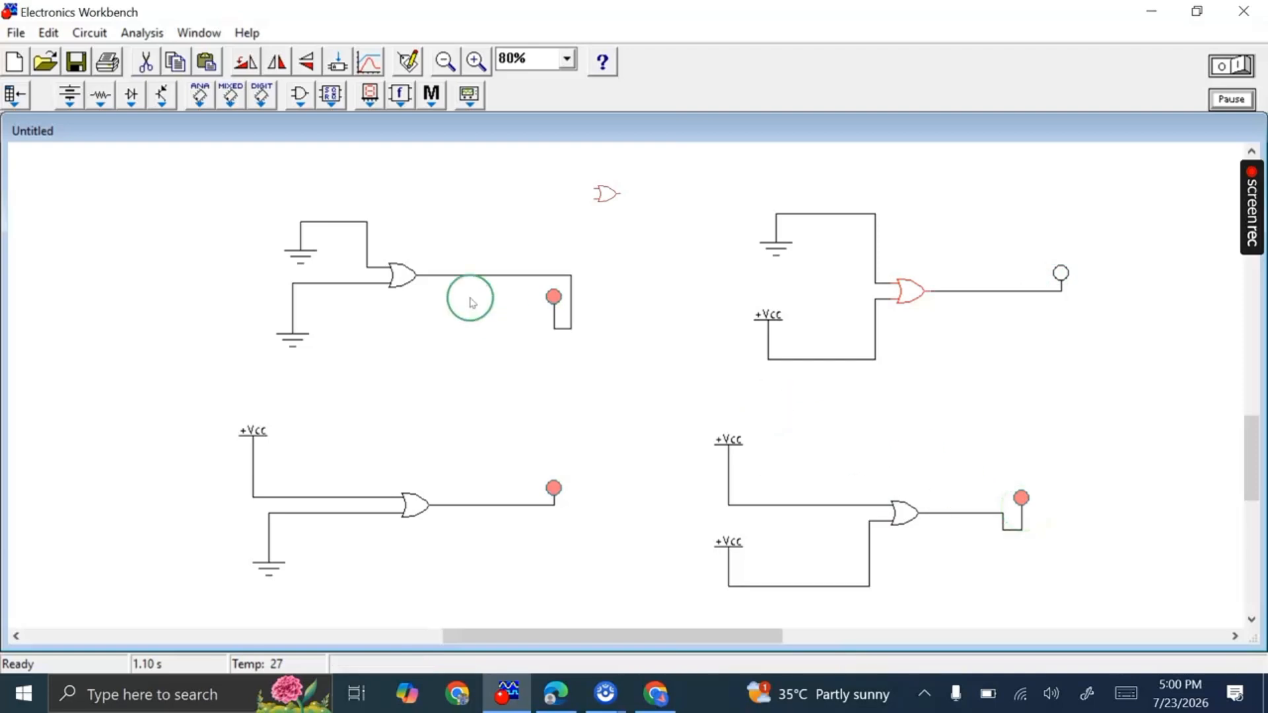
pyautogui.click(447, 62)
pyautogui.click(475, 61)
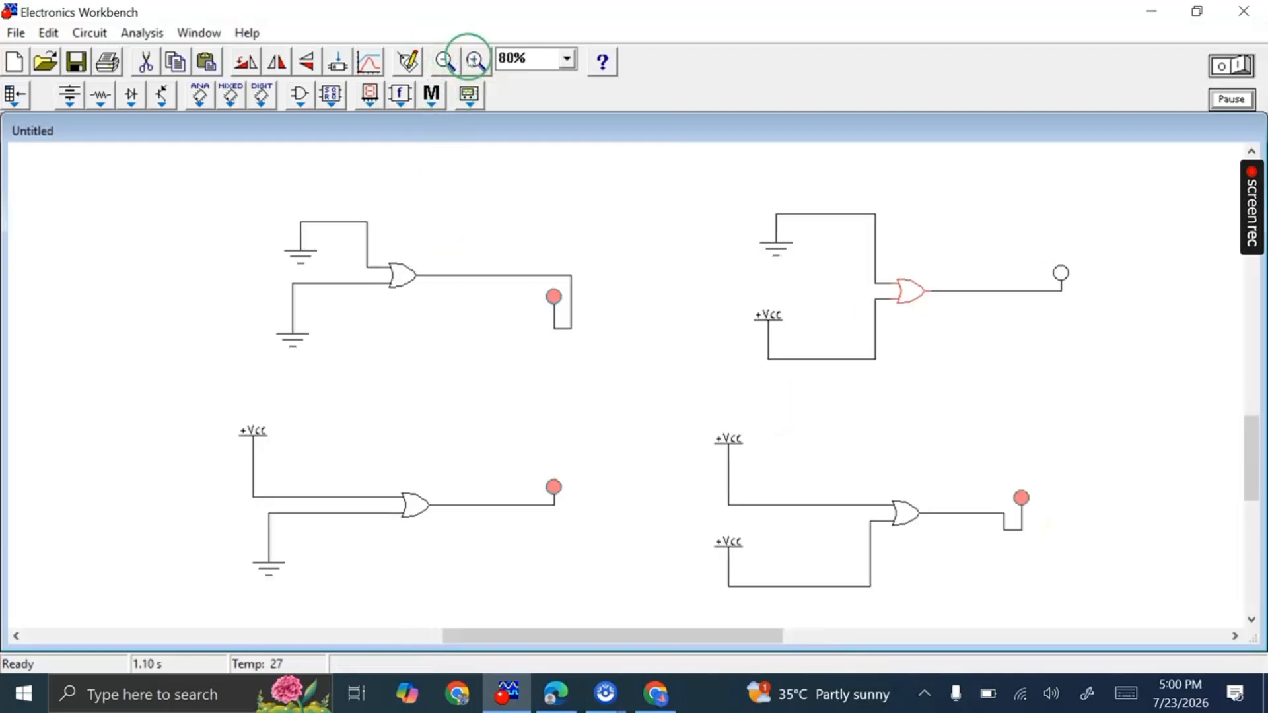
pyautogui.click(1233, 68)
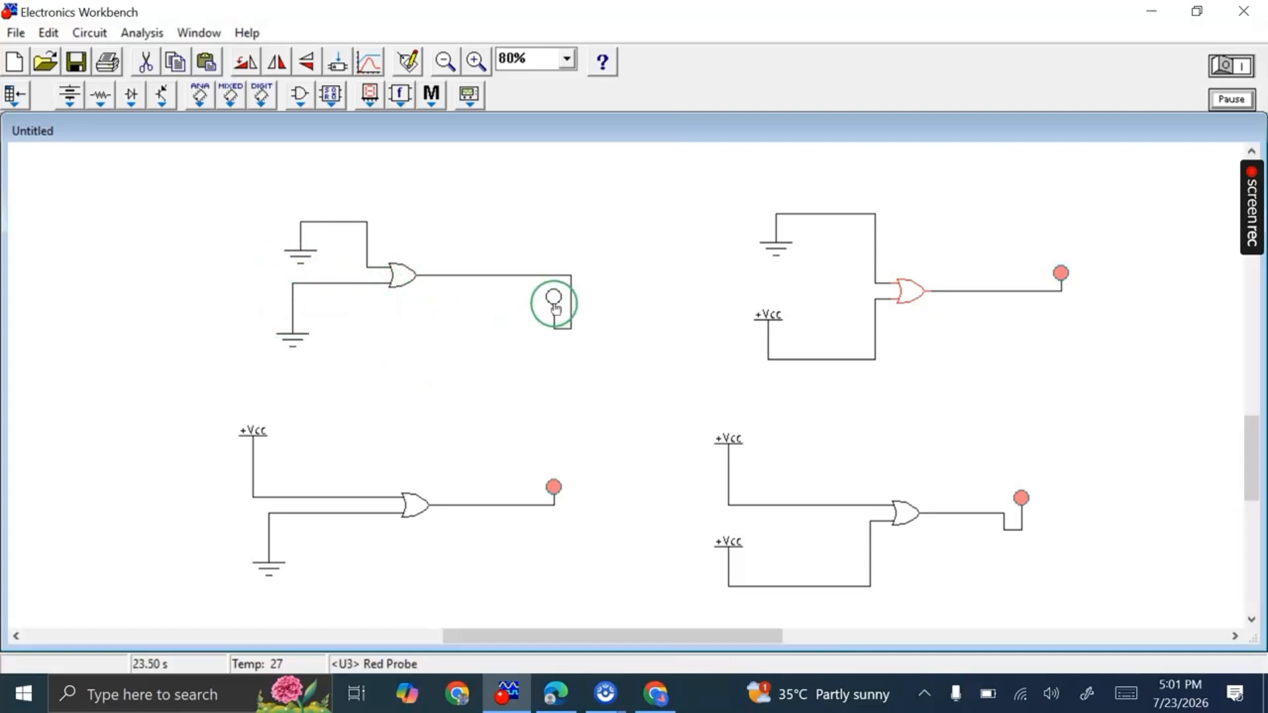
pyautogui.click(942, 323)
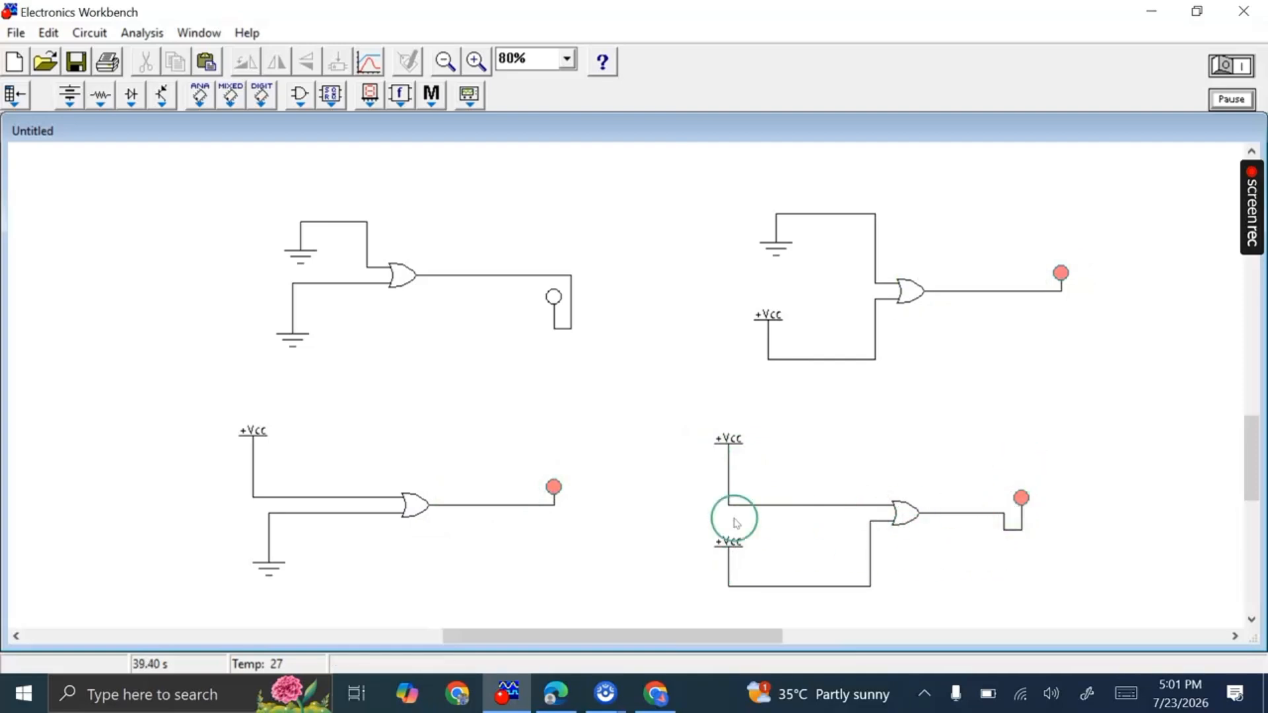
# - Switch to the lab manual PDF and enter 0 in Task 3's truth table under A+B for A=0, B=0
pyautogui.click(555, 694)
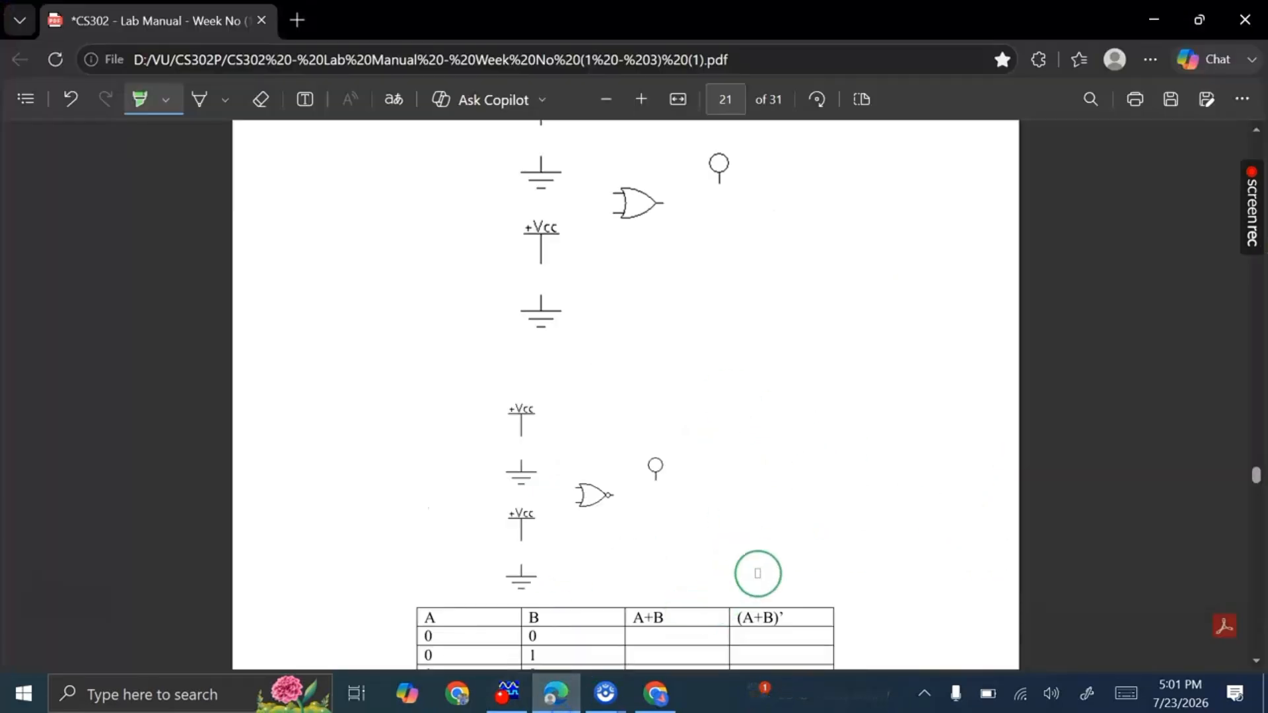
pyautogui.scroll(-3, 757, 511)
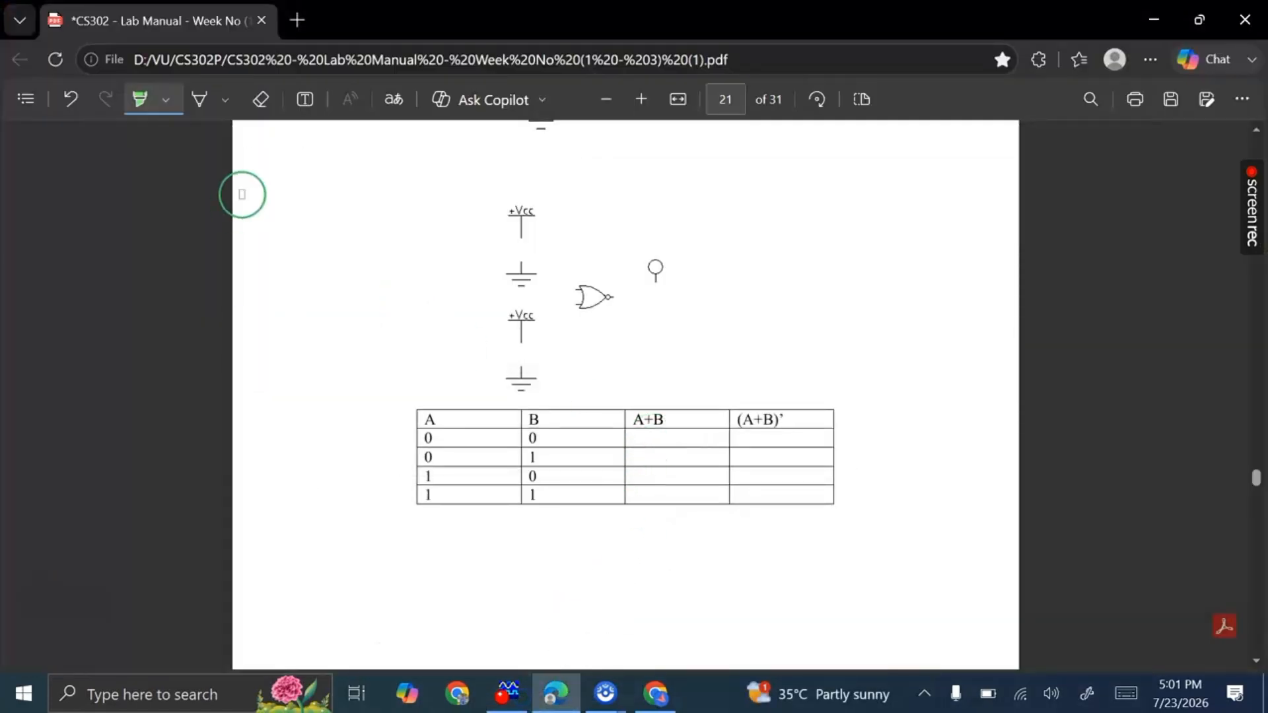
pyautogui.click(301, 92)
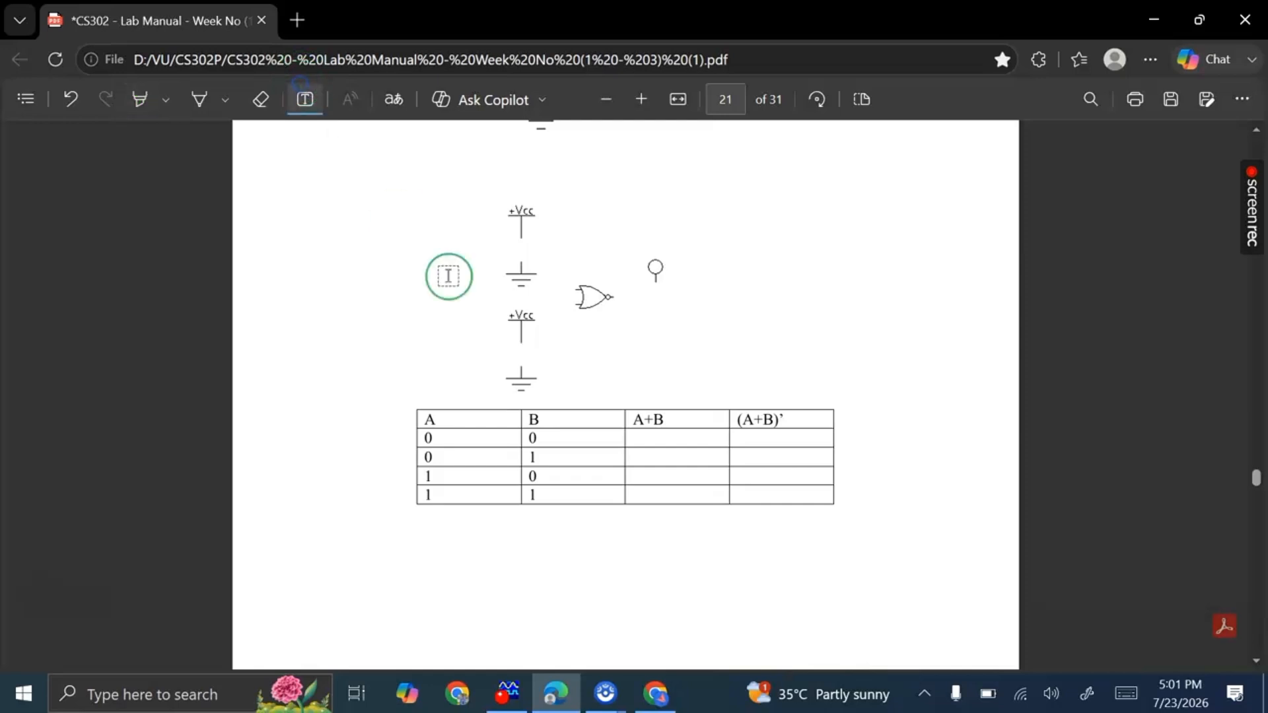
pyautogui.click(647, 434)
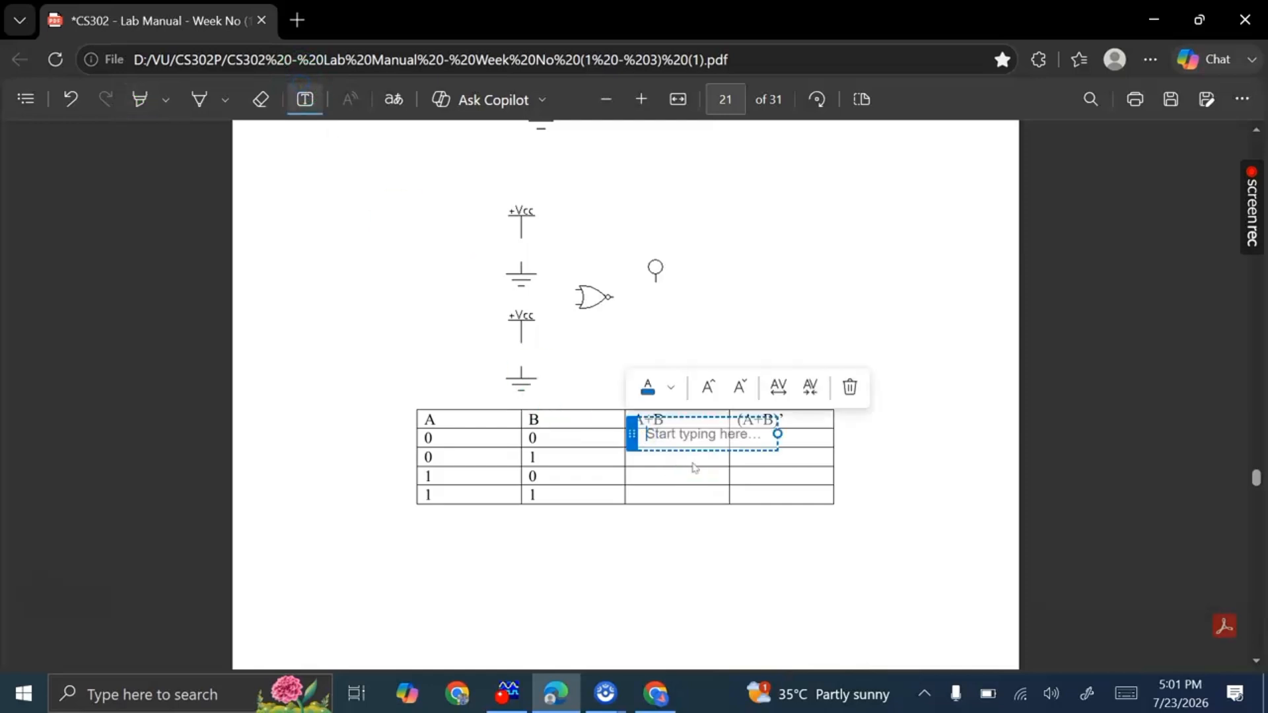
pyautogui.write('0')
pyautogui.click(654, 448)
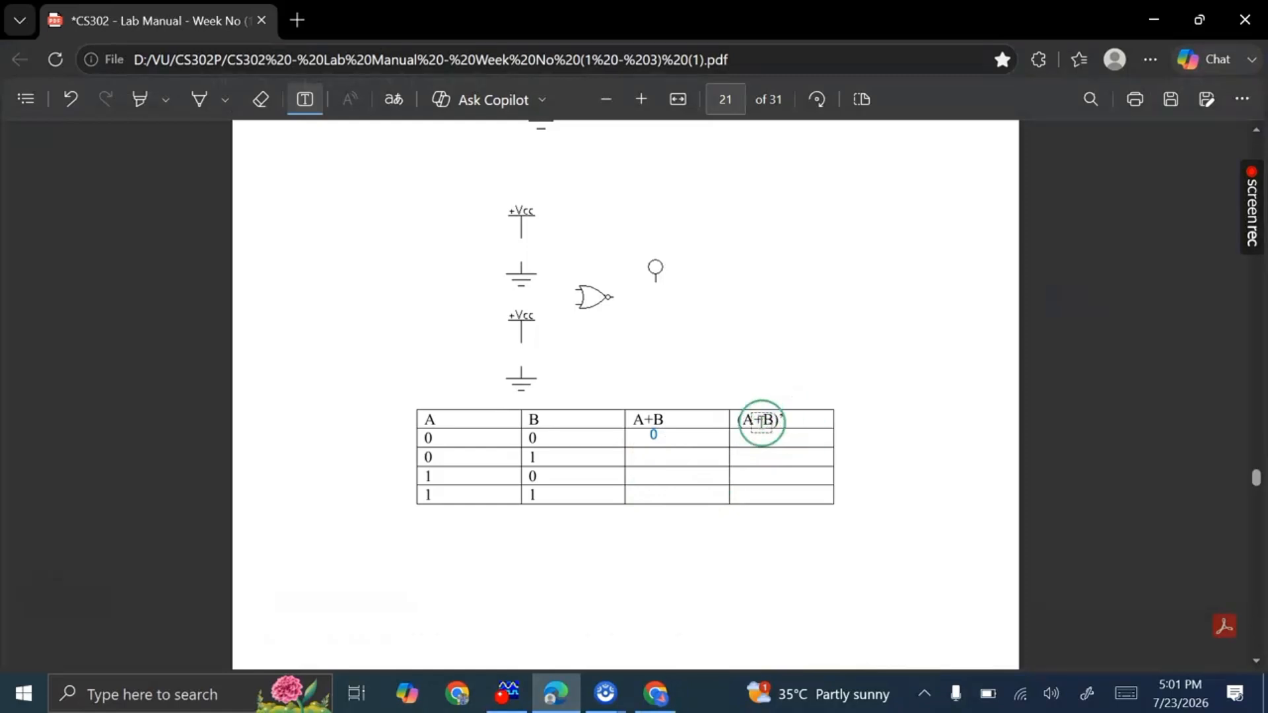
# - Return to Electronics Workbench, delete the OR gates from the first and third circuits, and select the second circuit's OR gate
pyautogui.click(507, 692)
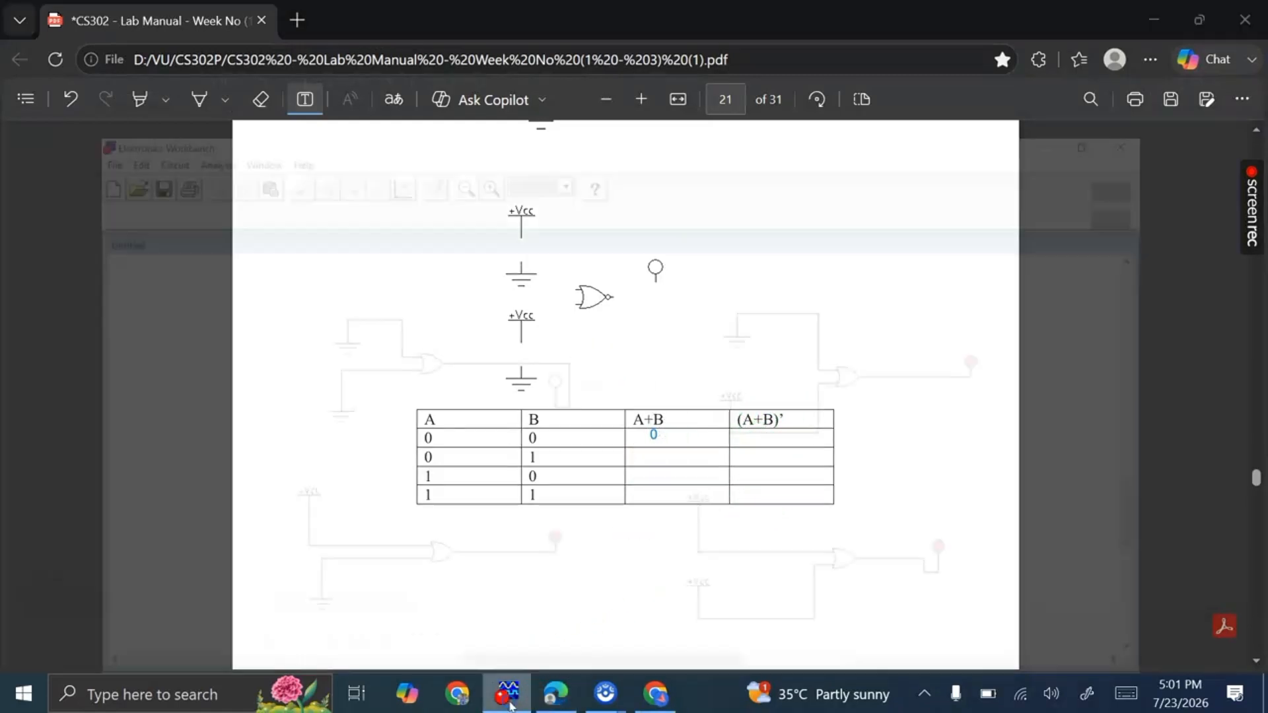
pyautogui.click(399, 276)
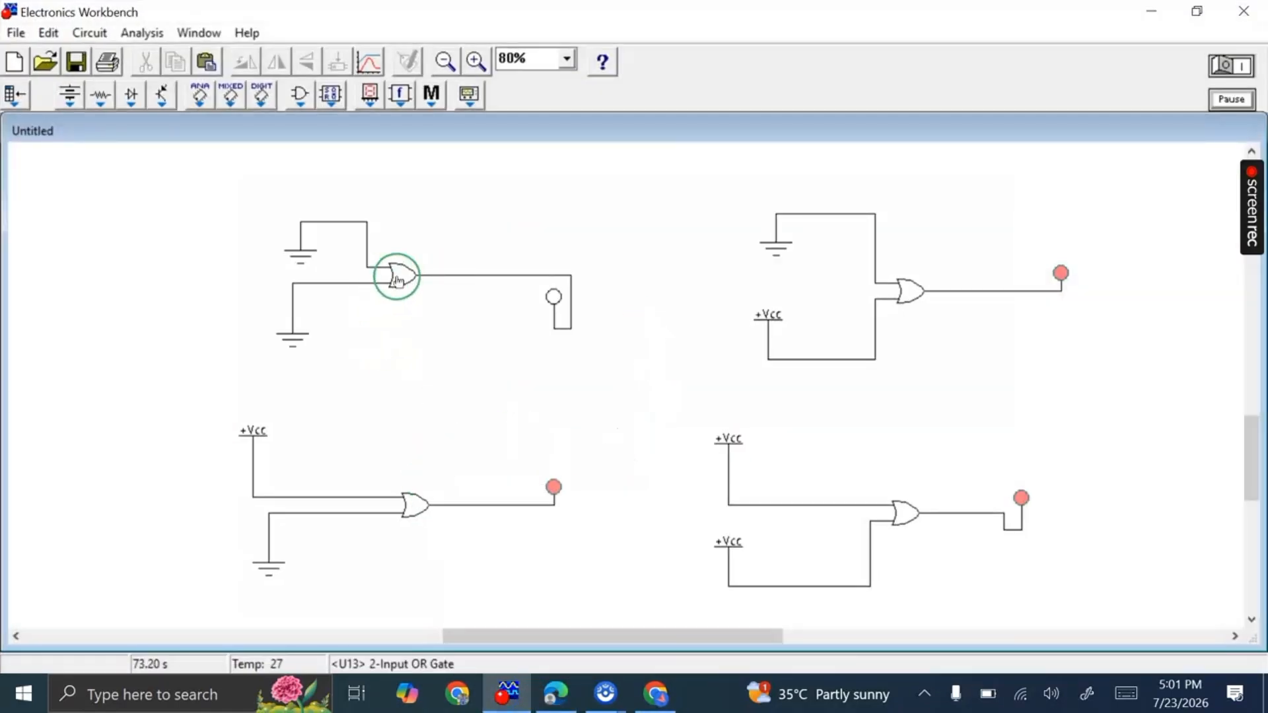
pyautogui.press('Delete')
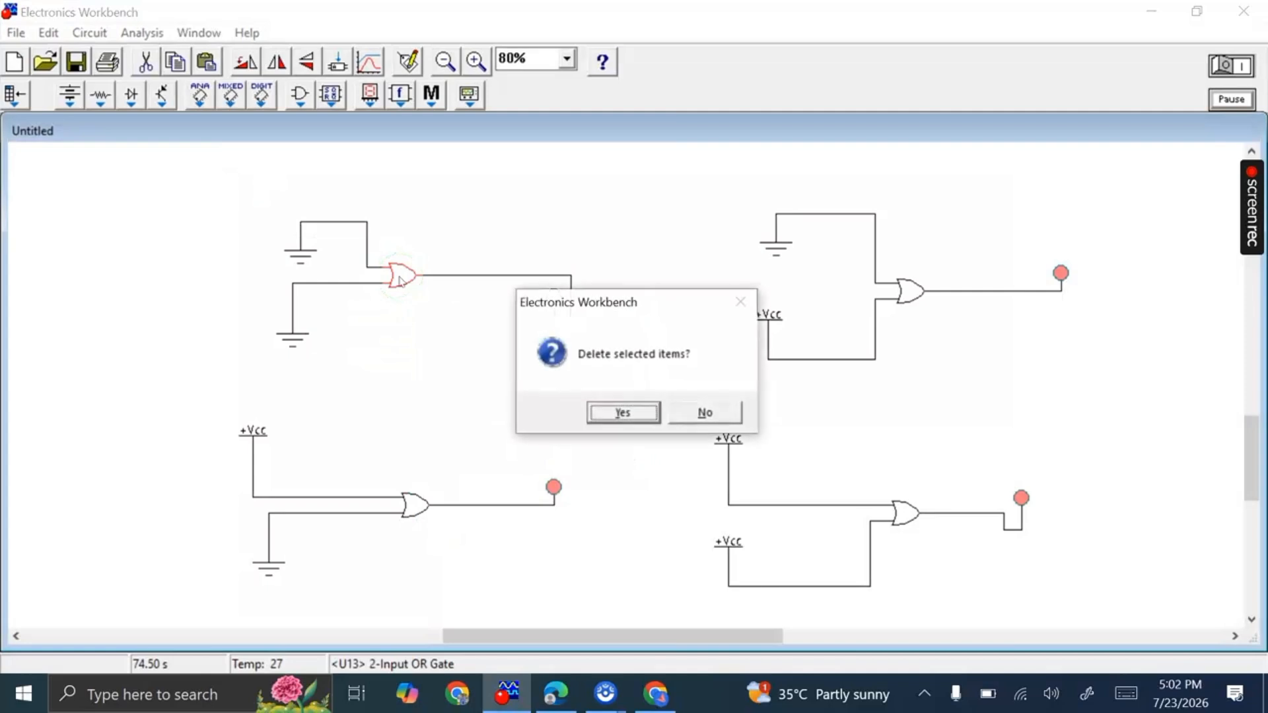
pyautogui.click(623, 412)
pyautogui.click(416, 507)
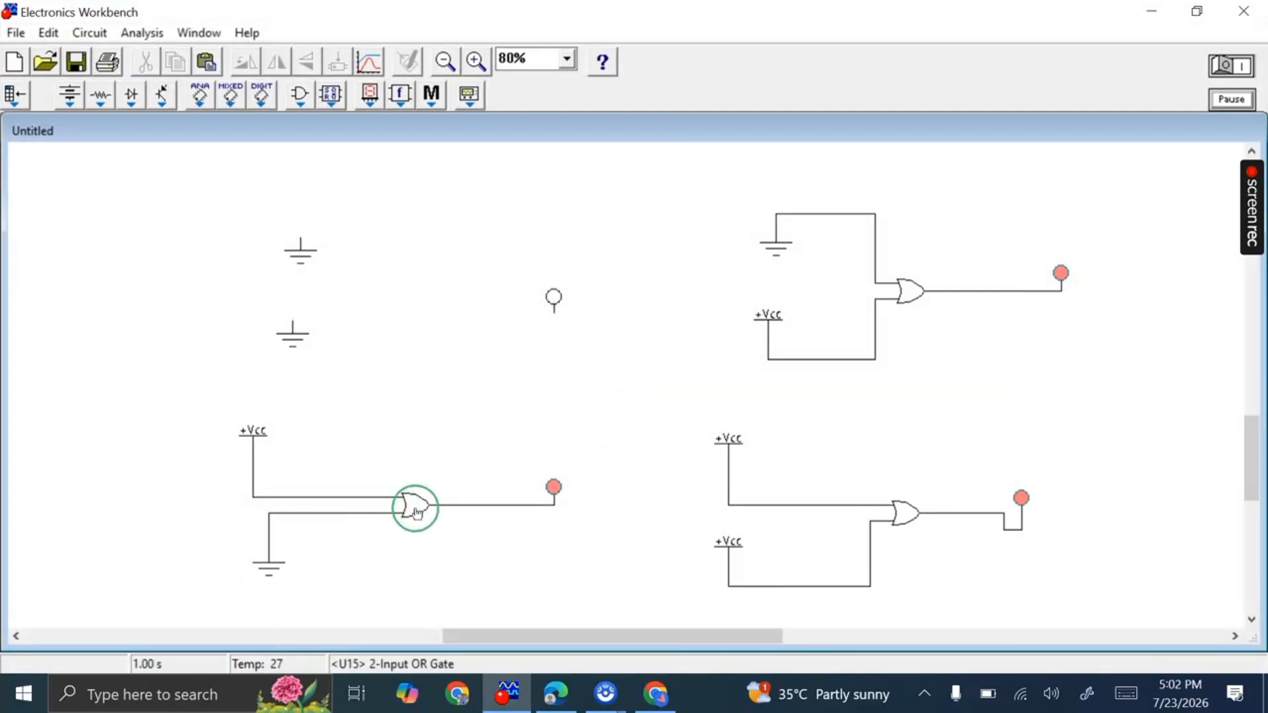
pyautogui.press('Delete')
pyautogui.click(629, 410)
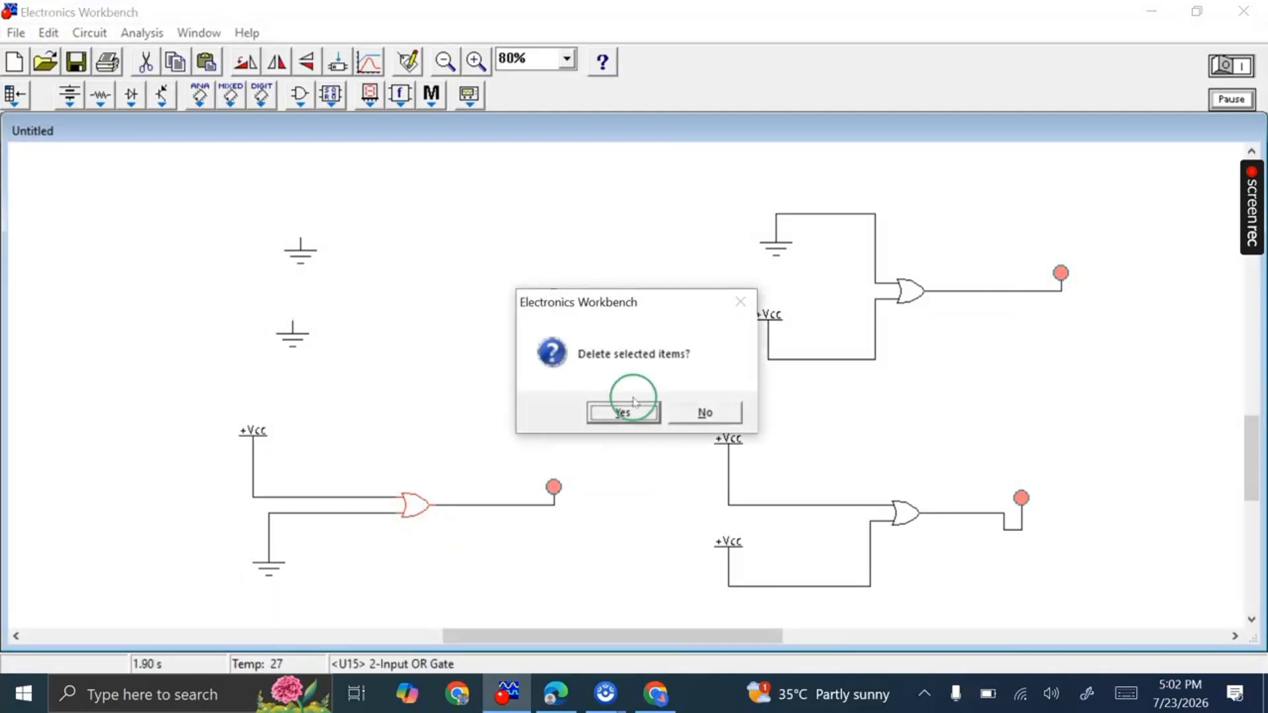
pyautogui.click(910, 291)
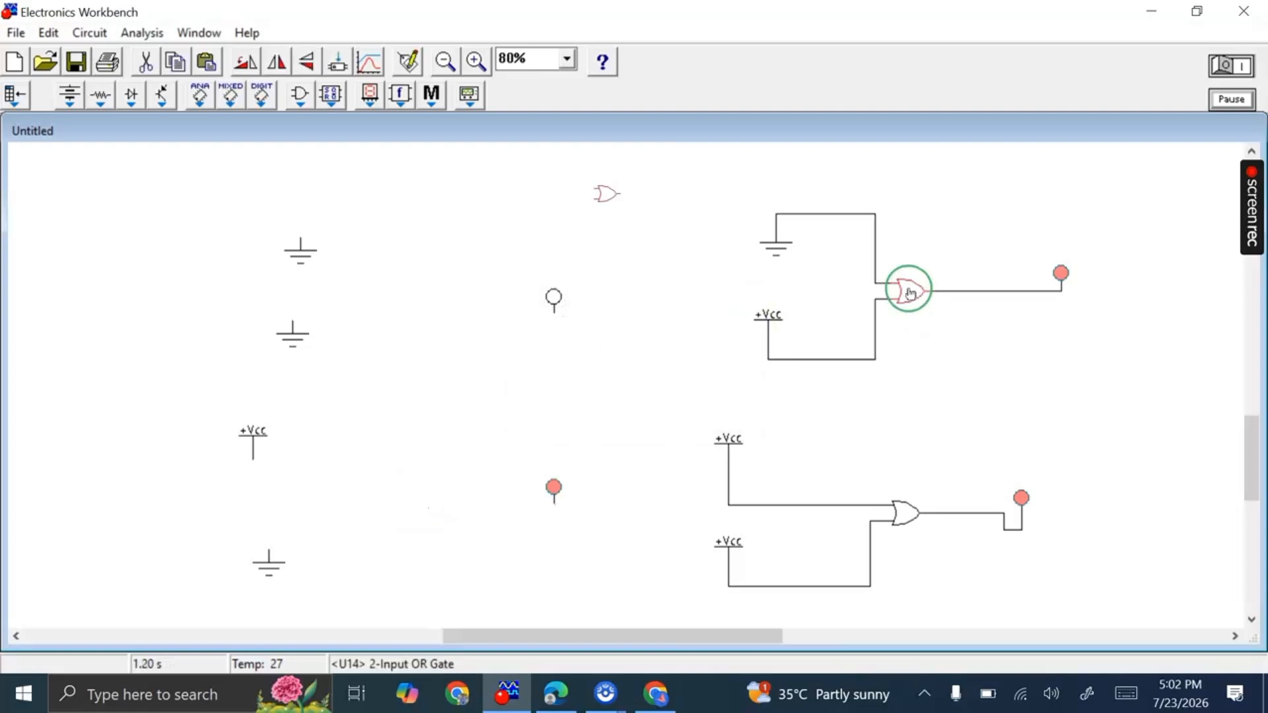
# - Start simulating the four NOR circuits and compare their probes with the (A+B)' column in the lab manual
pyautogui.click(715, 446)
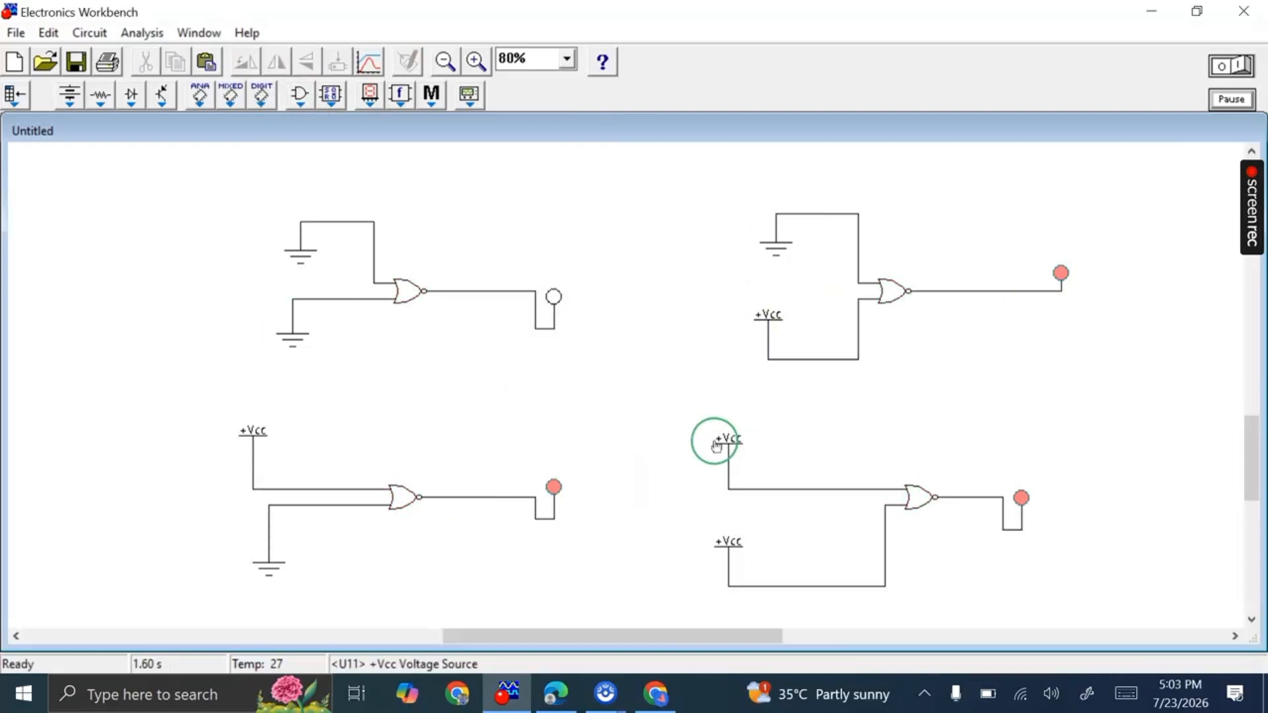
pyautogui.click(1016, 192)
pyautogui.click(1238, 66)
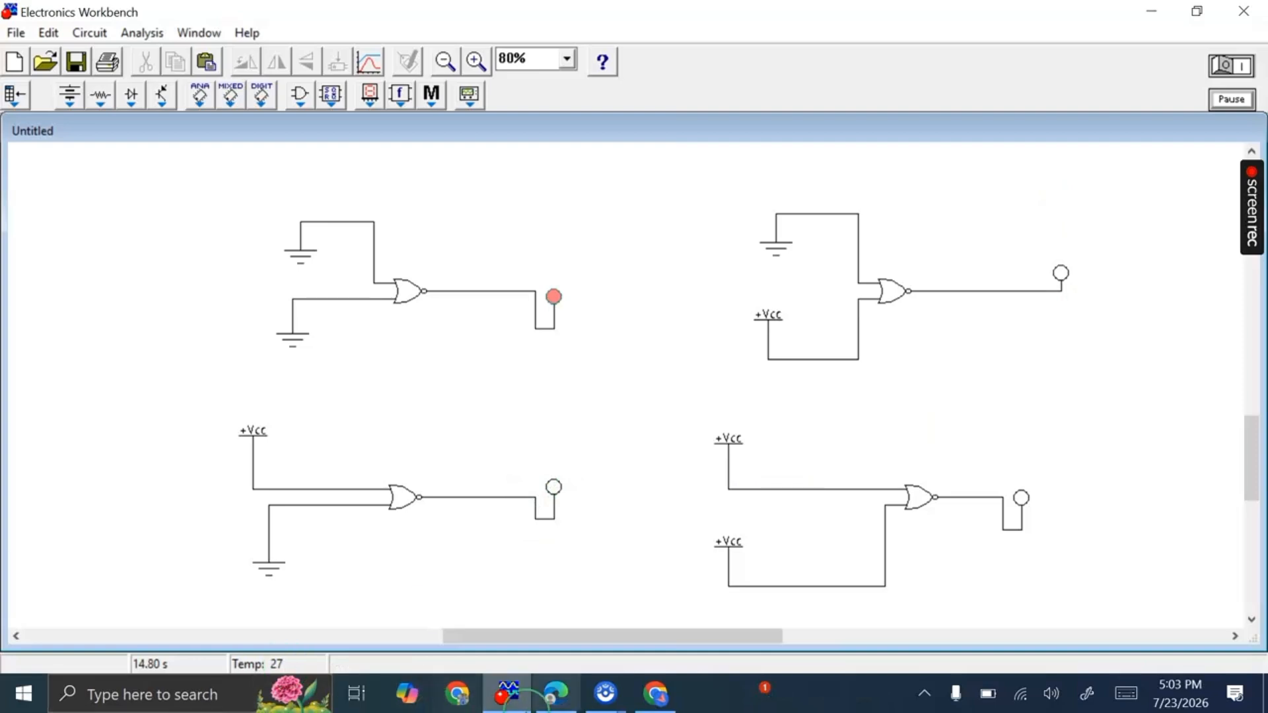
pyautogui.click(556, 693)
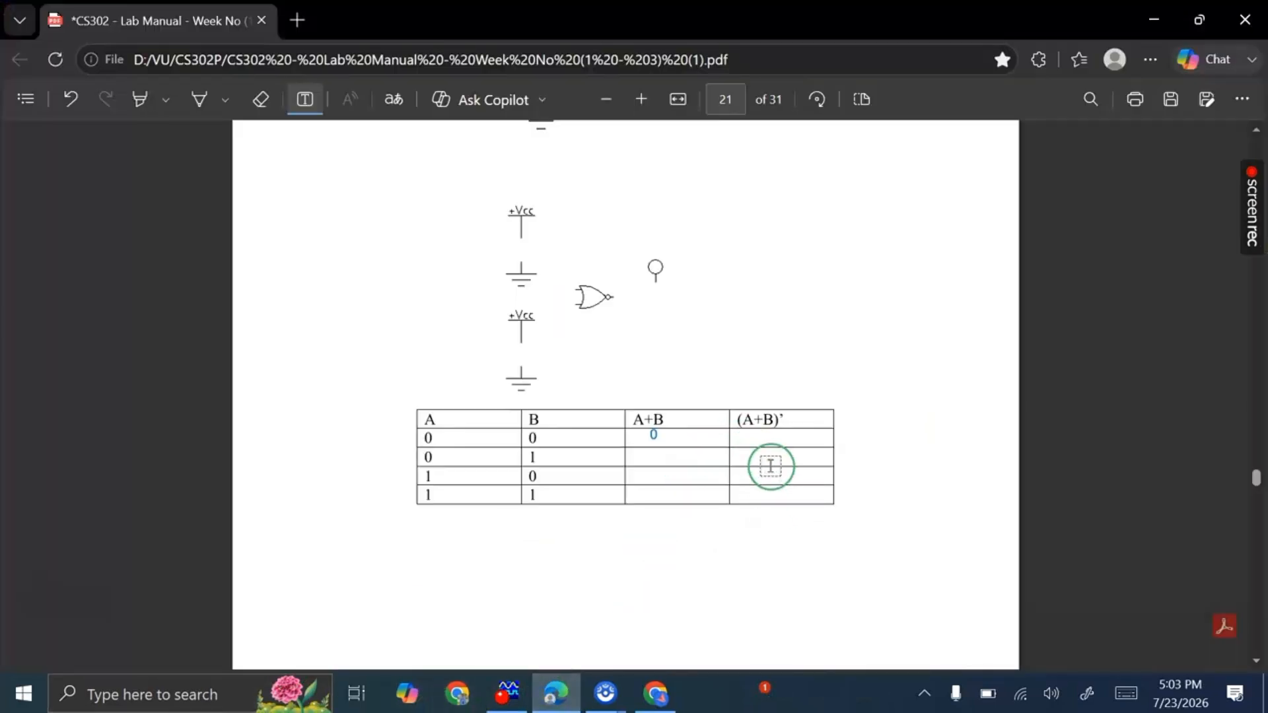
pyautogui.click(556, 692)
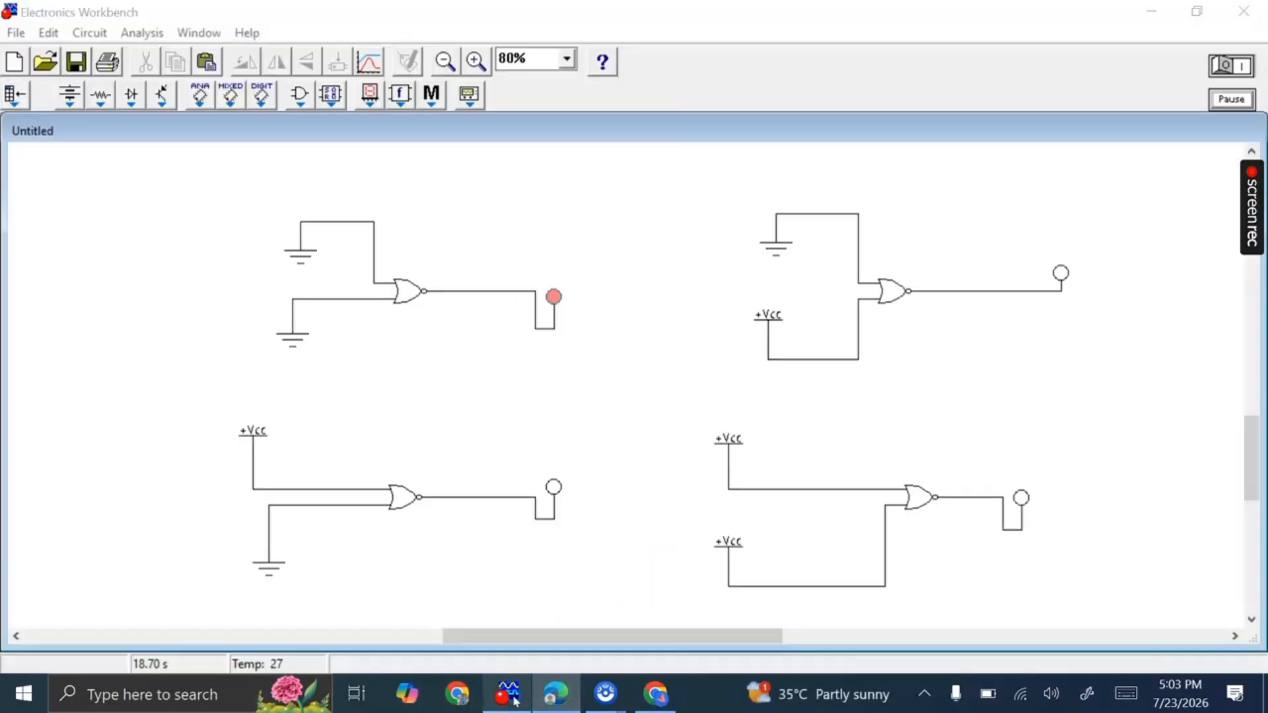
# - Switch to the lab manual PDF and enter 1 in Task 3's truth table under (A+B)' for A=0, B=0
pyautogui.click(556, 691)
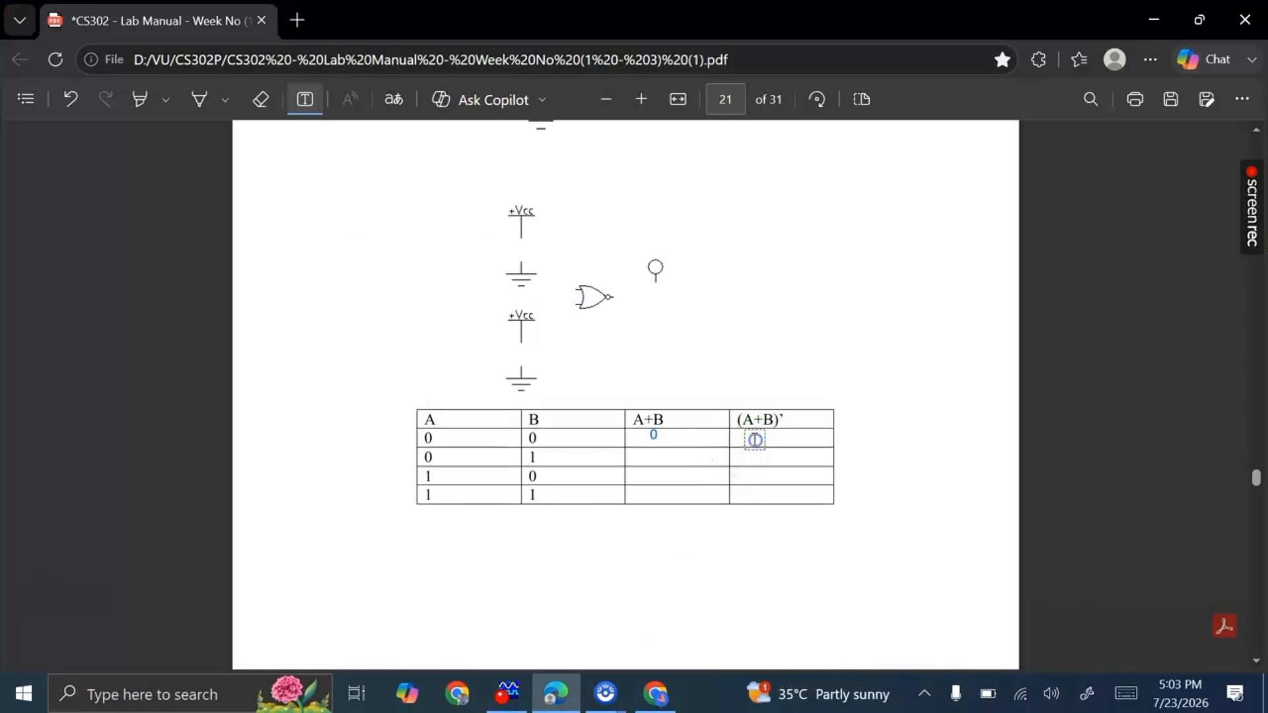
pyautogui.click(754, 439)
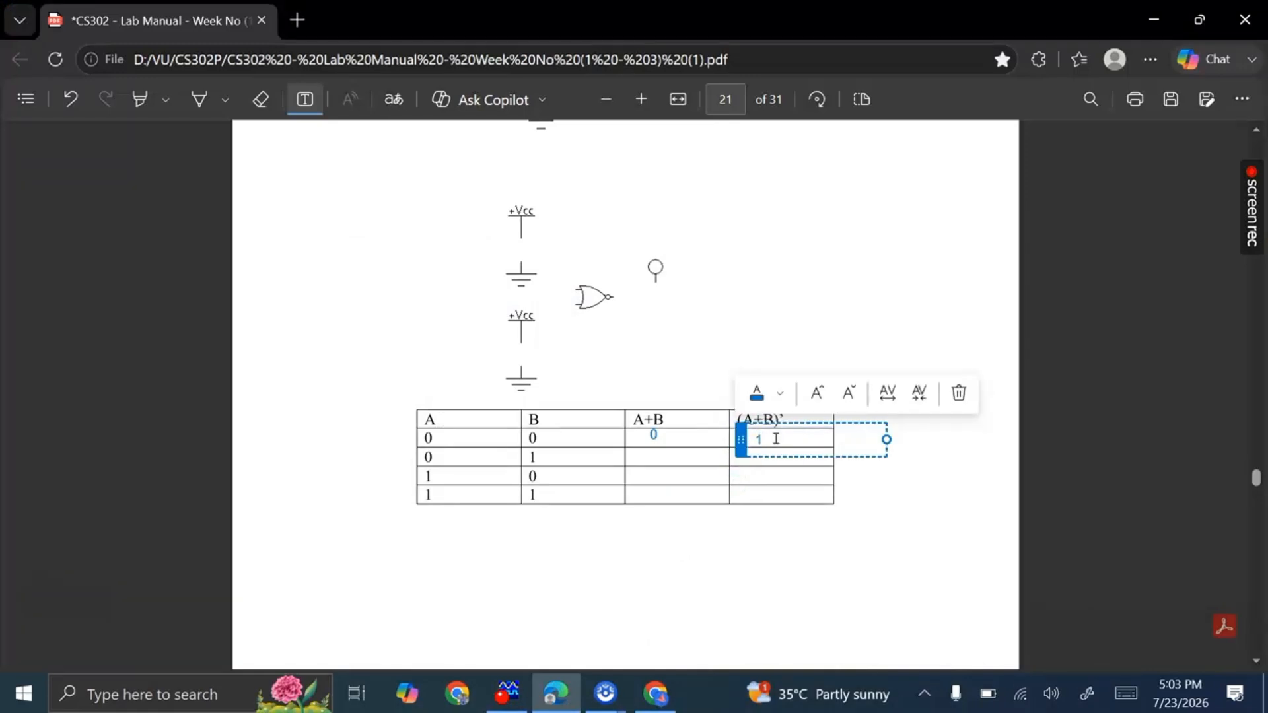
pyautogui.click(787, 536)
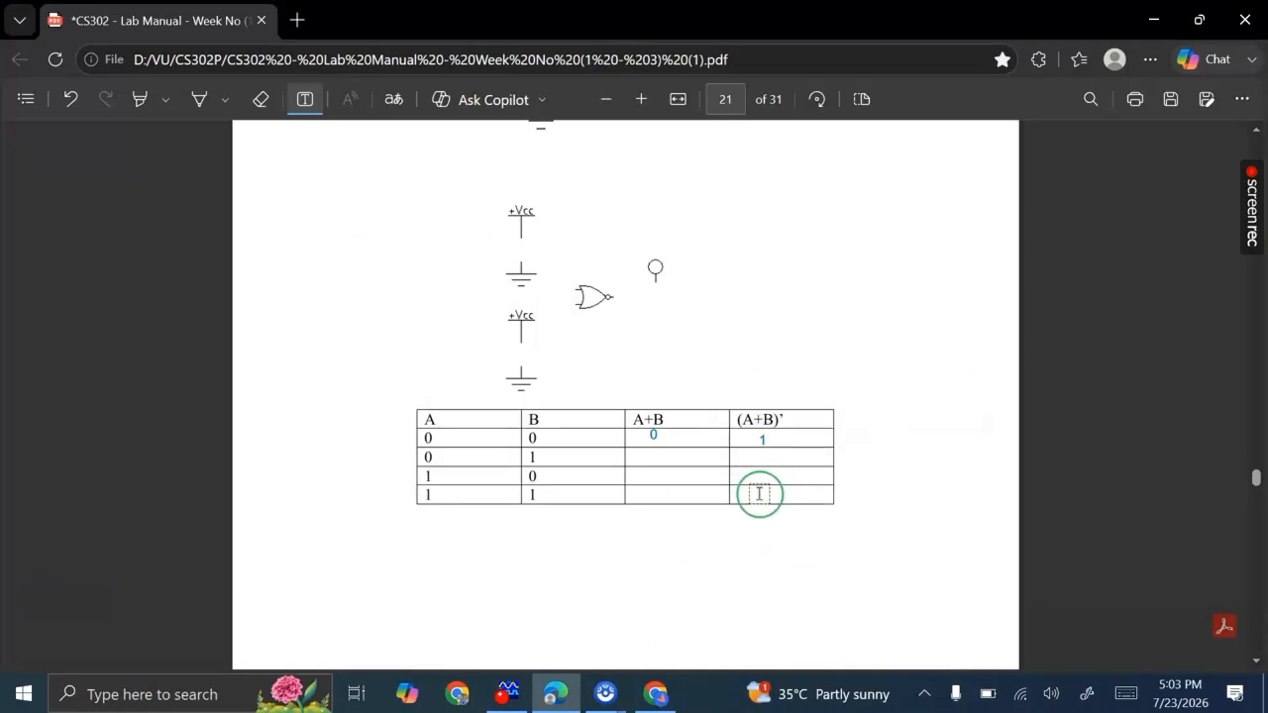
# - Highlight the heading "Task 4: The NOR-NOT combination" in green and view its circuit diagram and truth table
pyautogui.scroll(-8, 693, 528)
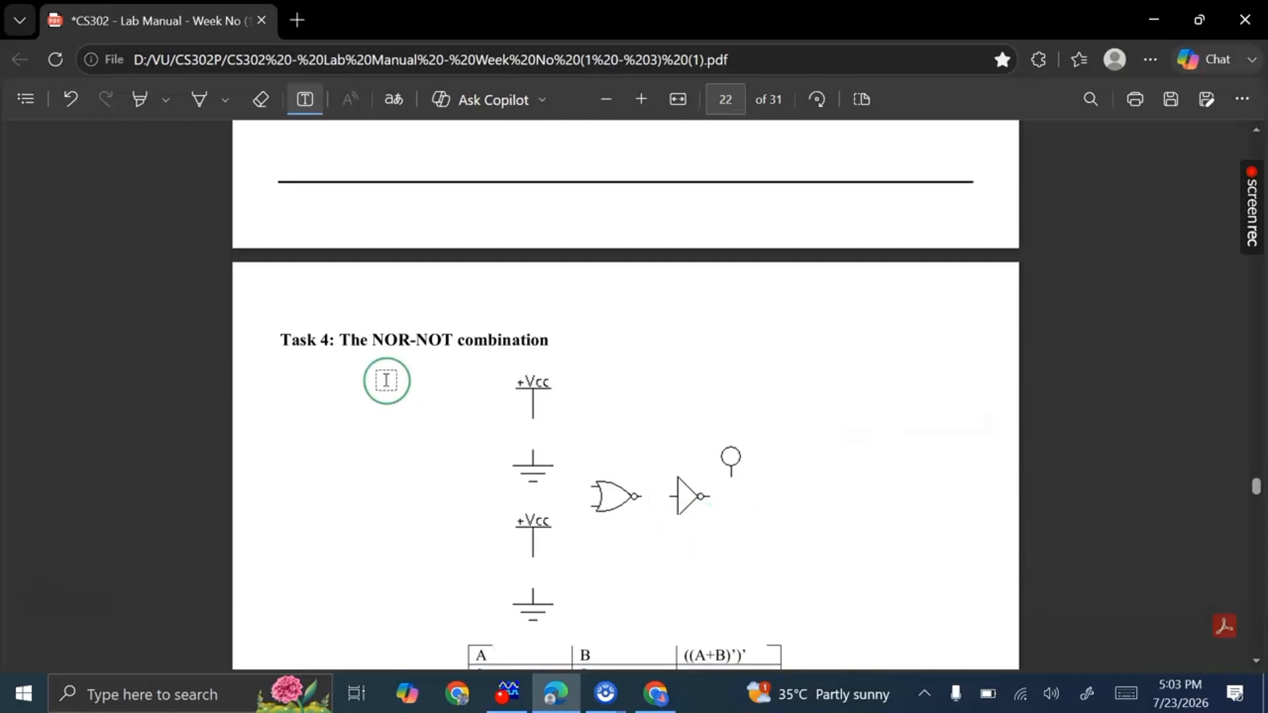
pyautogui.click(139, 99)
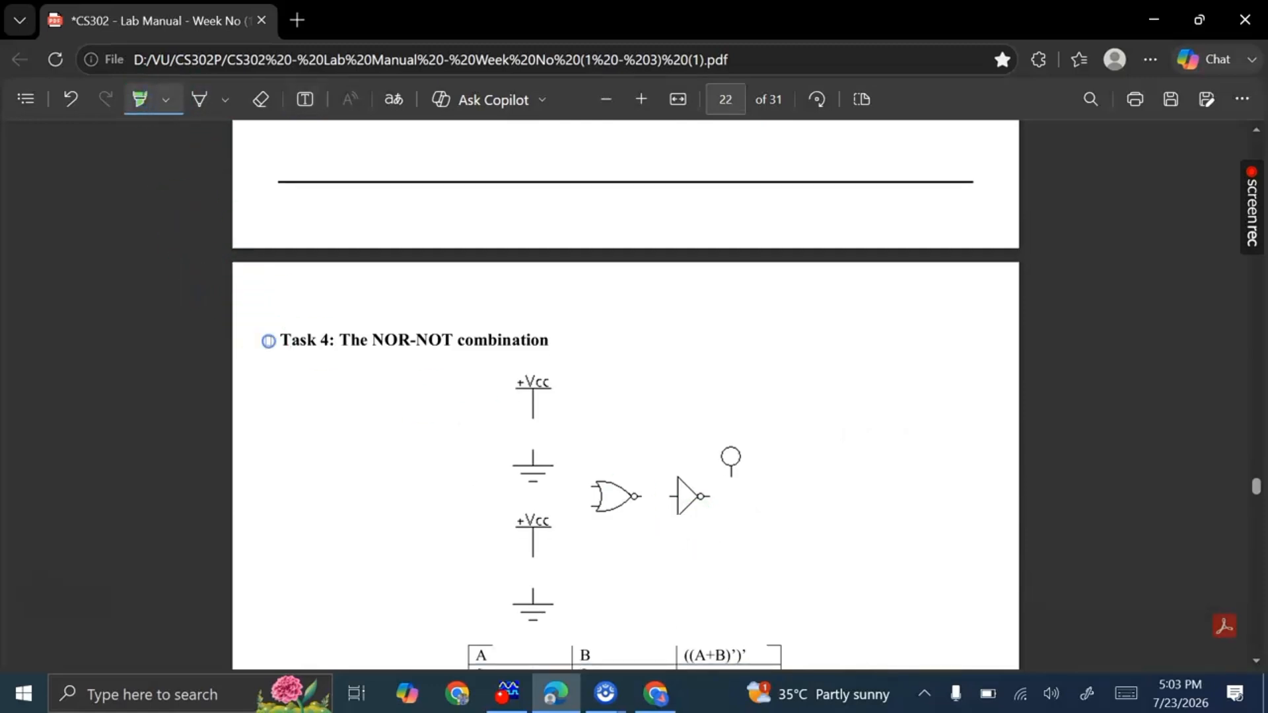
pyautogui.moveTo(535, 354); pyautogui.dragTo(278, 329)
pyautogui.scroll(-2, 538, 410)
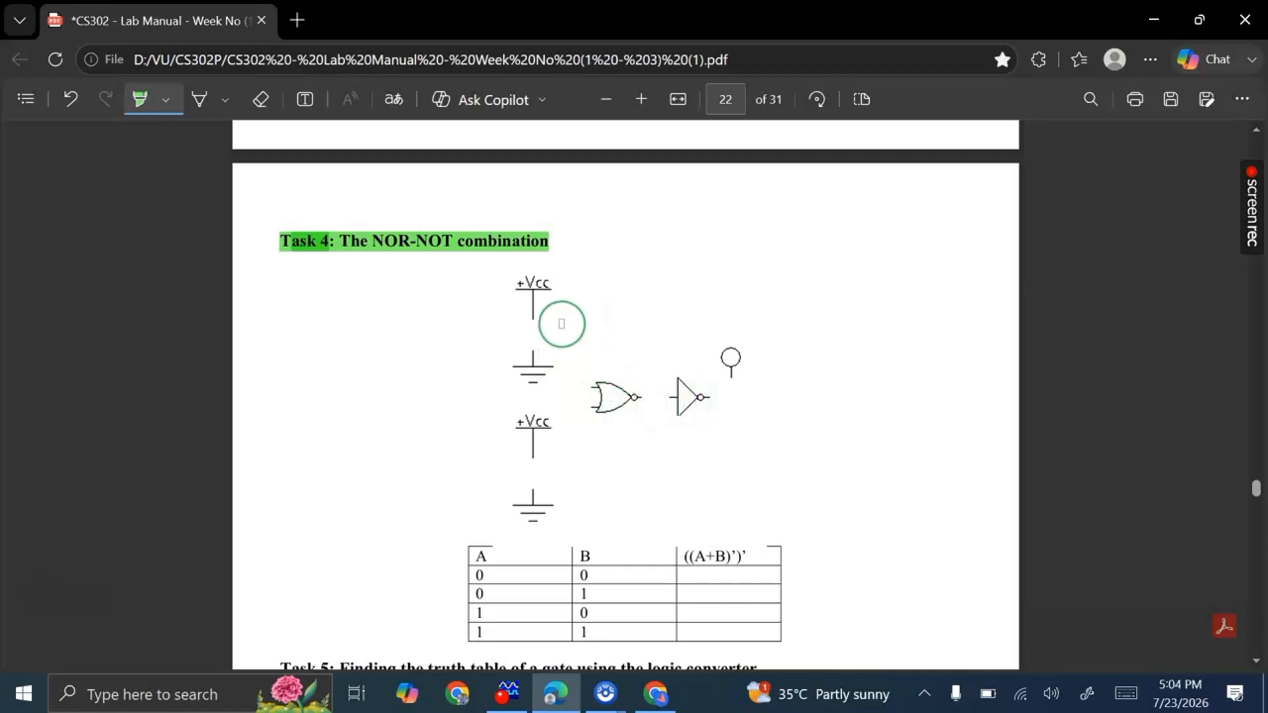
pyautogui.scroll(-2, 541, 514)
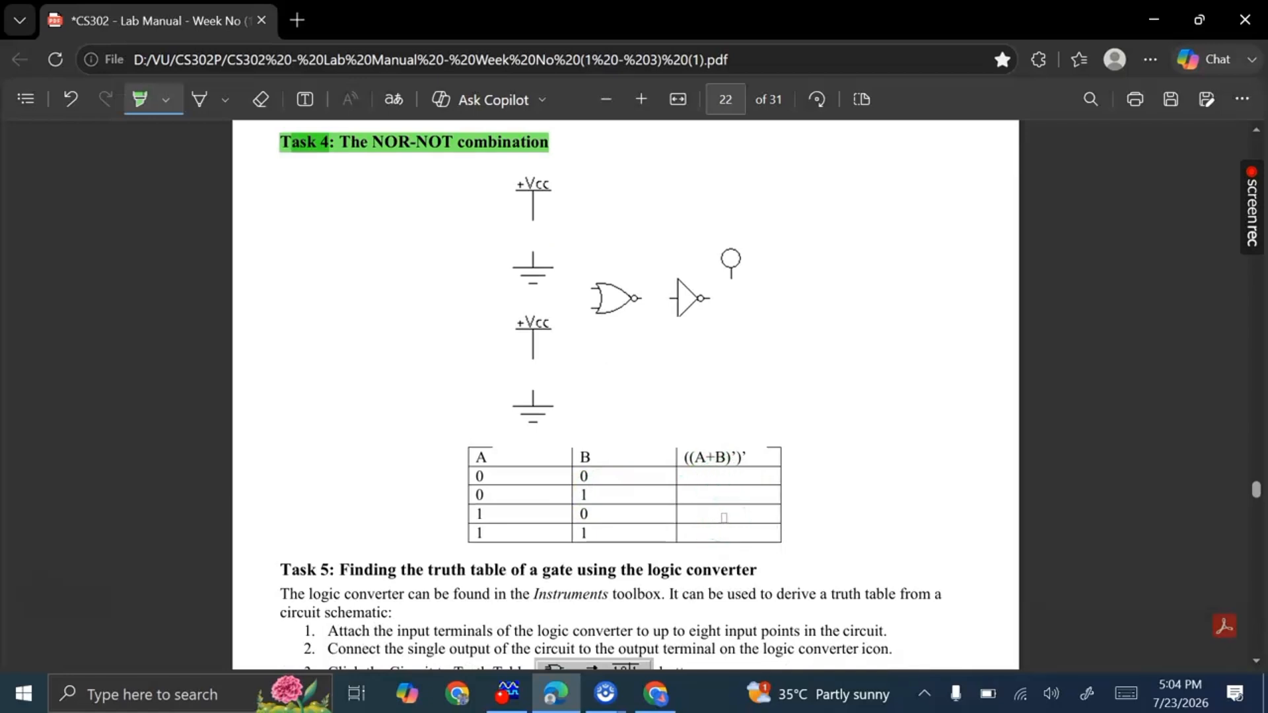
# - Switch to Electronics Workbench and insert a NOT gate between the first circuit's NOR gate and its probe
pyautogui.click(507, 692)
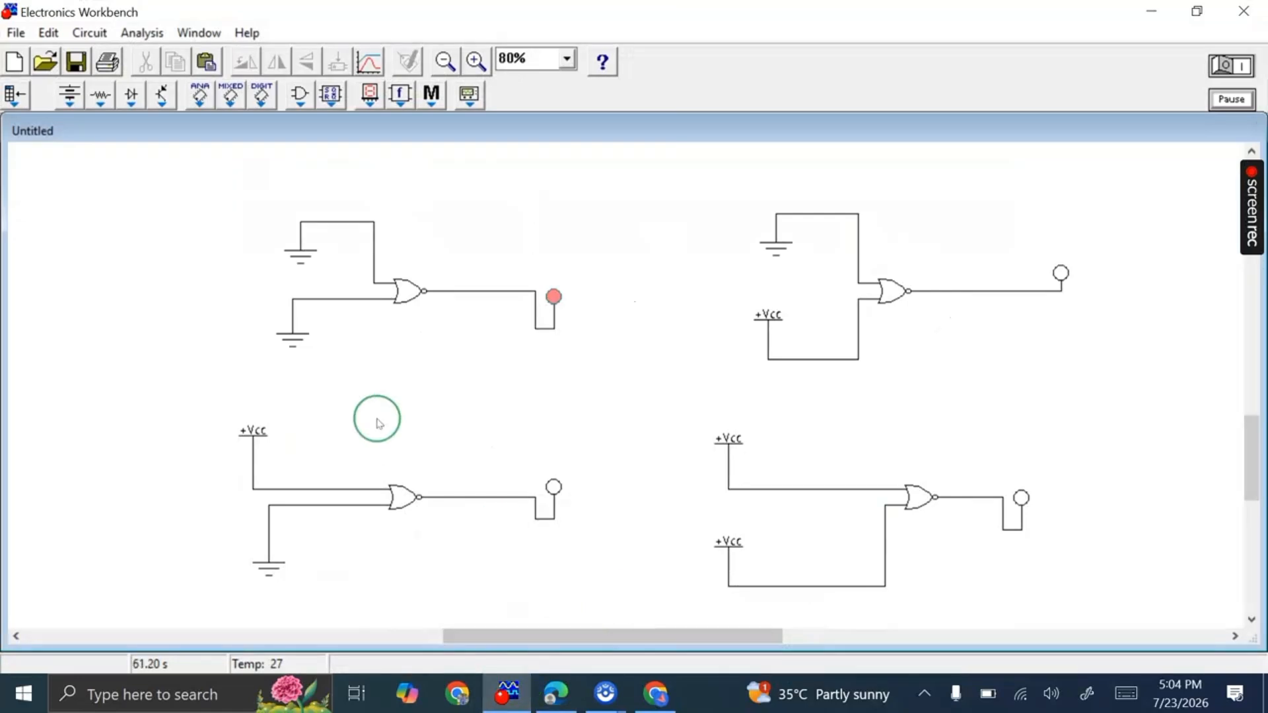
pyautogui.click(556, 692)
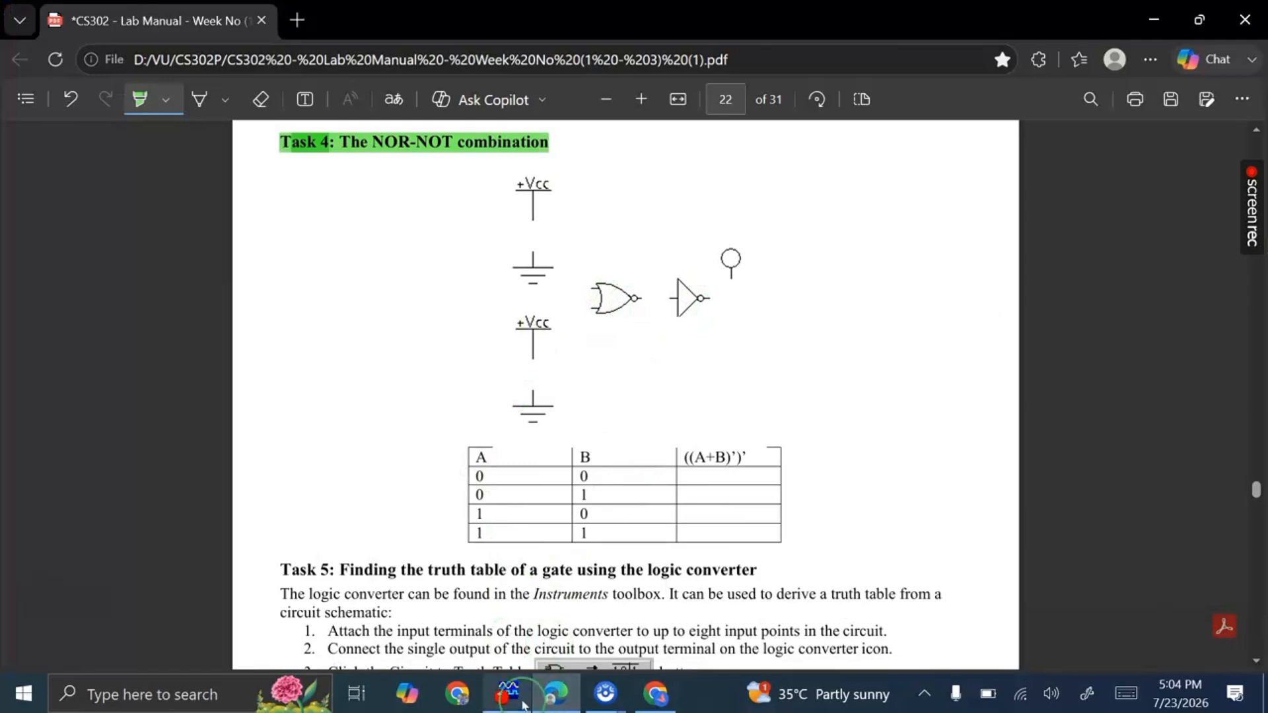
pyautogui.click(507, 692)
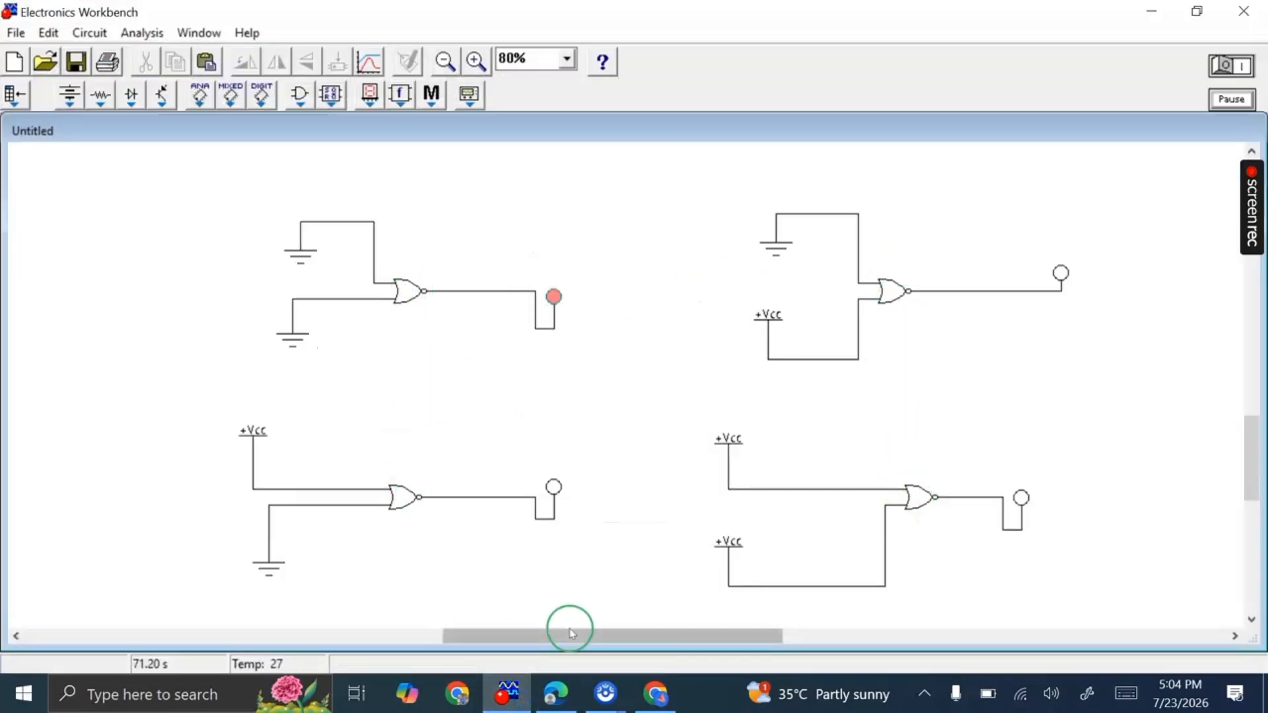
pyautogui.click(507, 700)
pyautogui.click(507, 700)
pyautogui.click(538, 386)
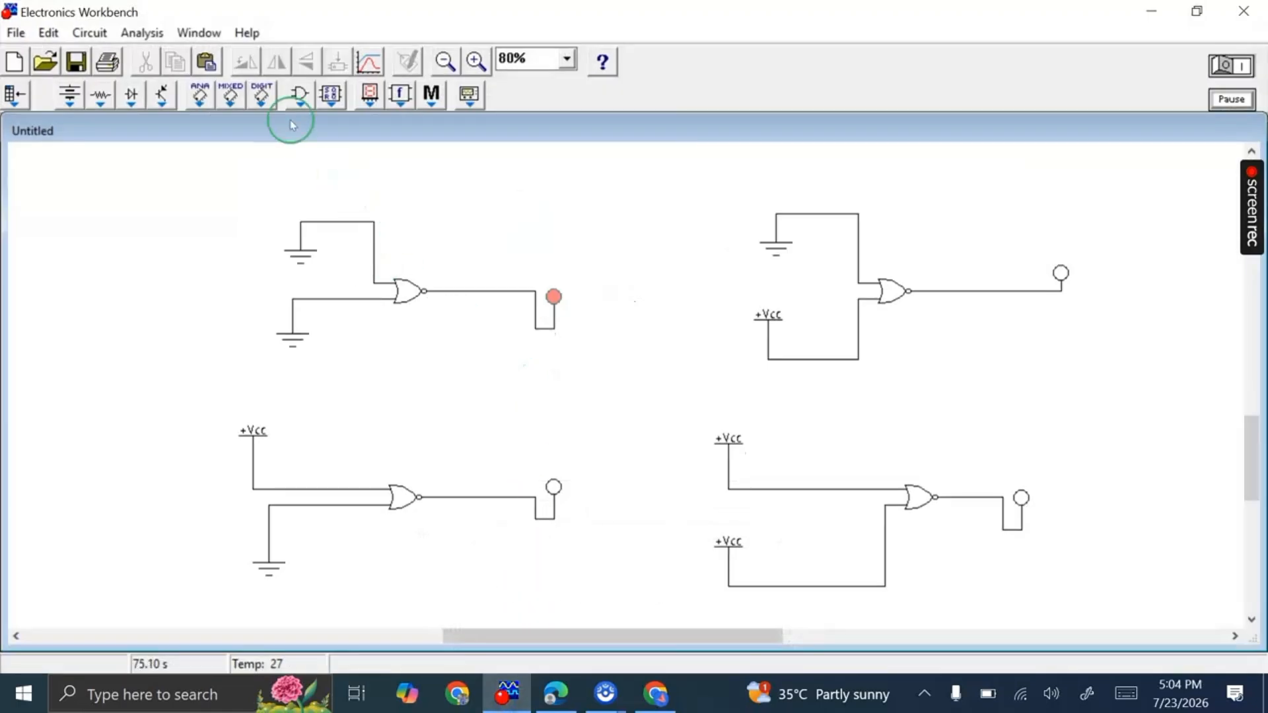
pyautogui.click(300, 96)
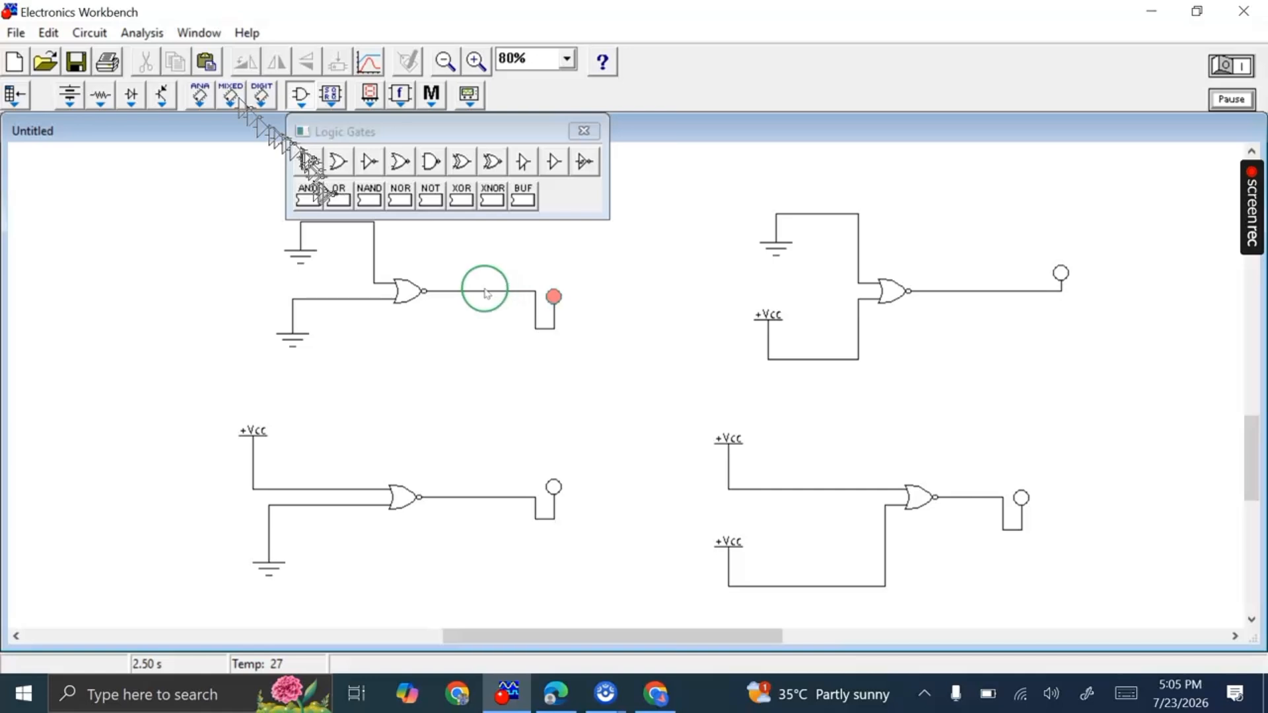
pyautogui.moveTo(486, 294); pyautogui.dragTo(487, 289)
pyautogui.click(584, 130)
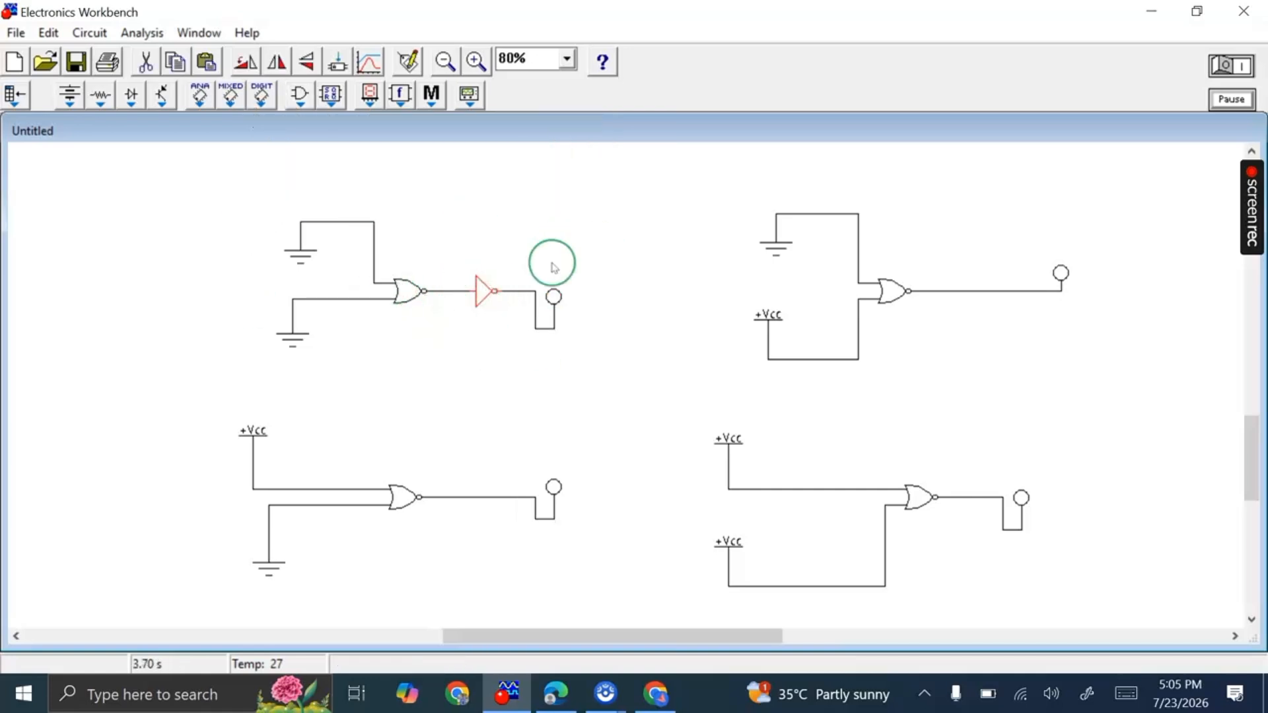
pyautogui.click(488, 332)
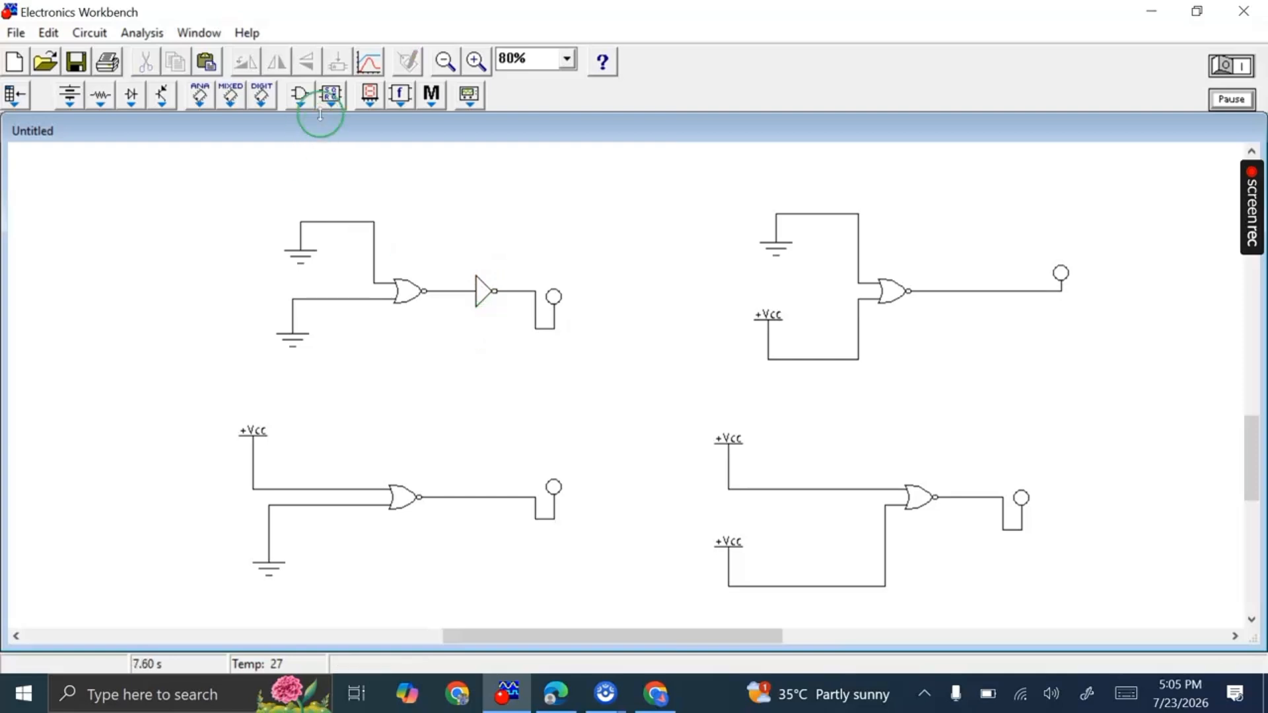
# - Insert a NOT gate into the output wire of each of the other three NOR circuits, before their probes
pyautogui.click(300, 95)
pyautogui.moveTo(359, 168); pyautogui.dragTo(987, 290)
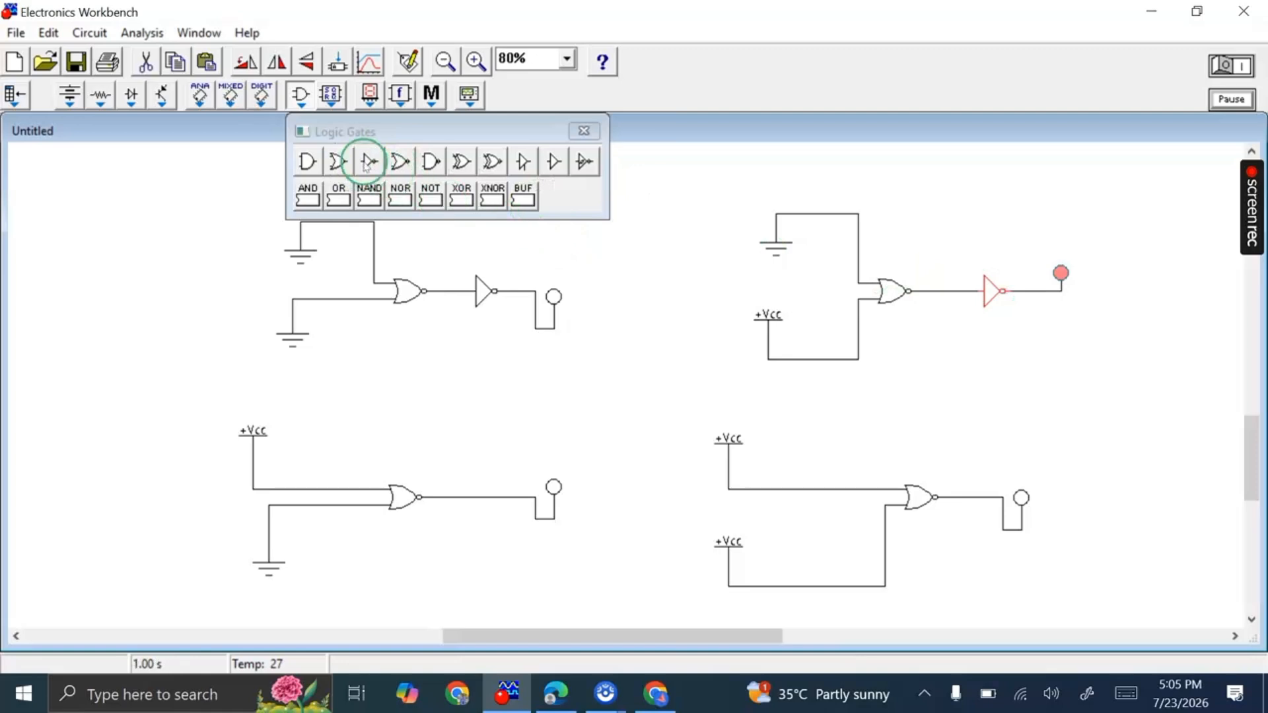
pyautogui.moveTo(366, 165); pyautogui.dragTo(433, 444)
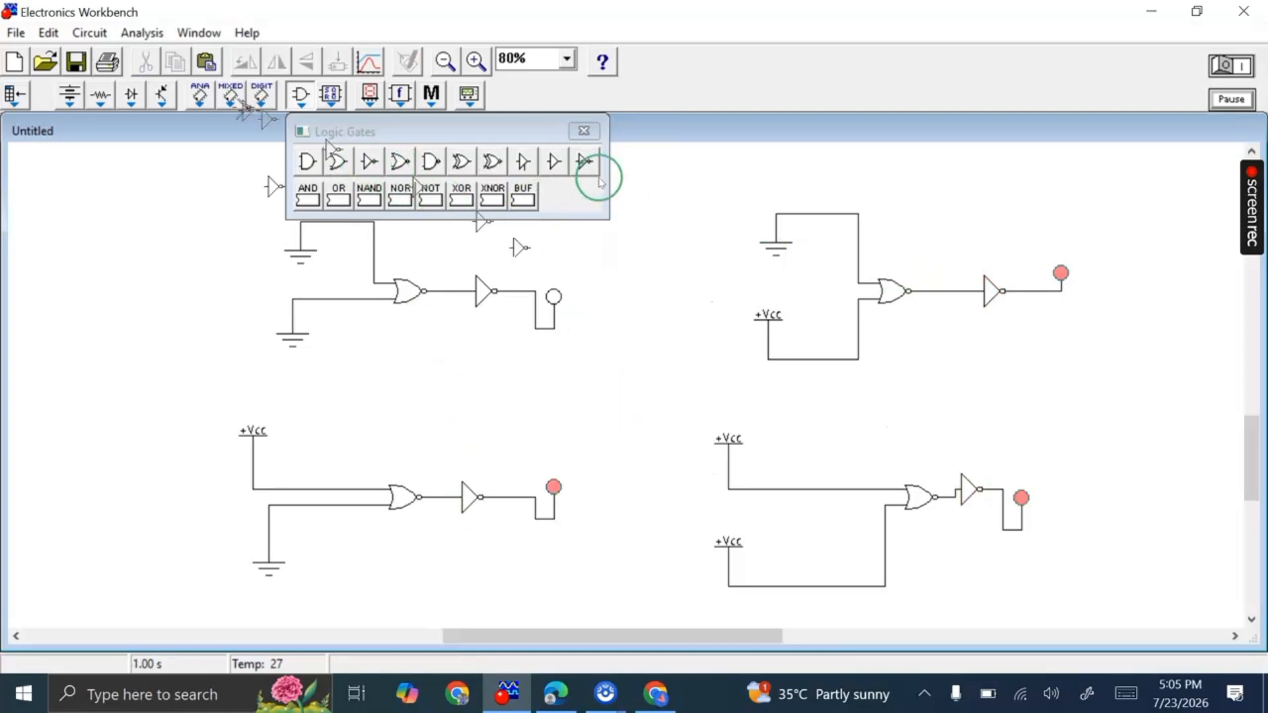
pyautogui.click(584, 130)
pyautogui.click(482, 396)
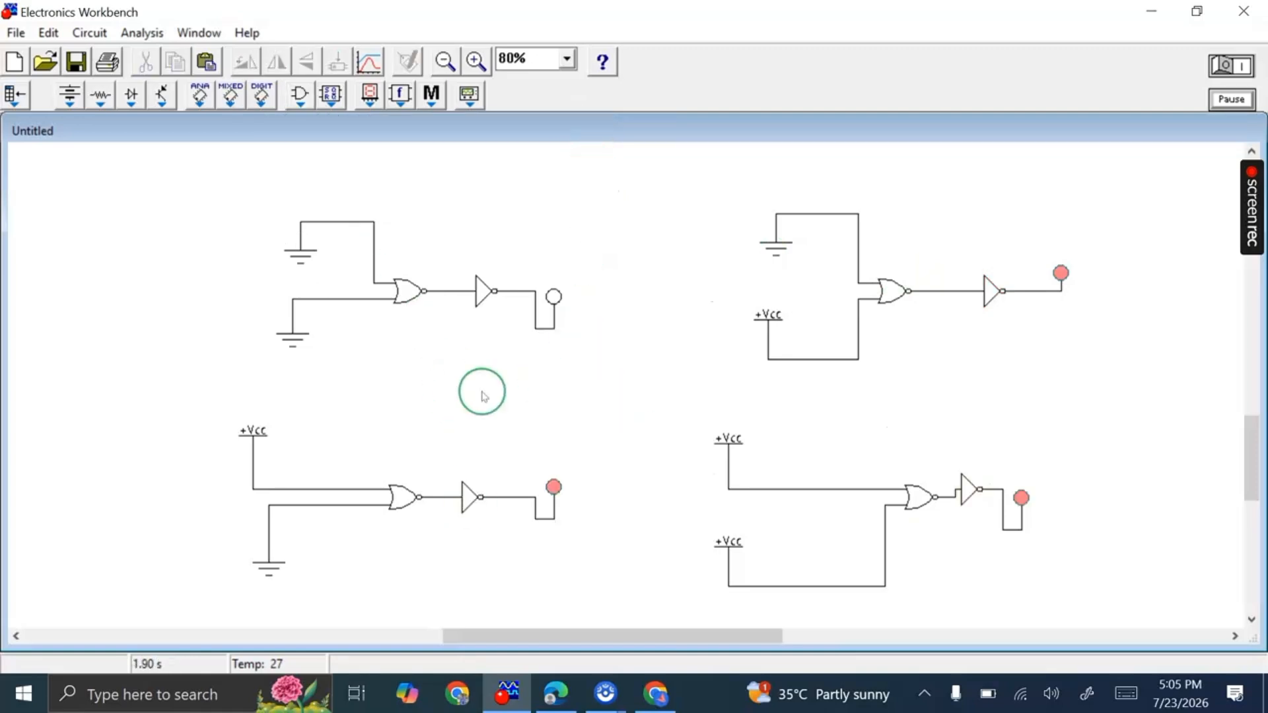
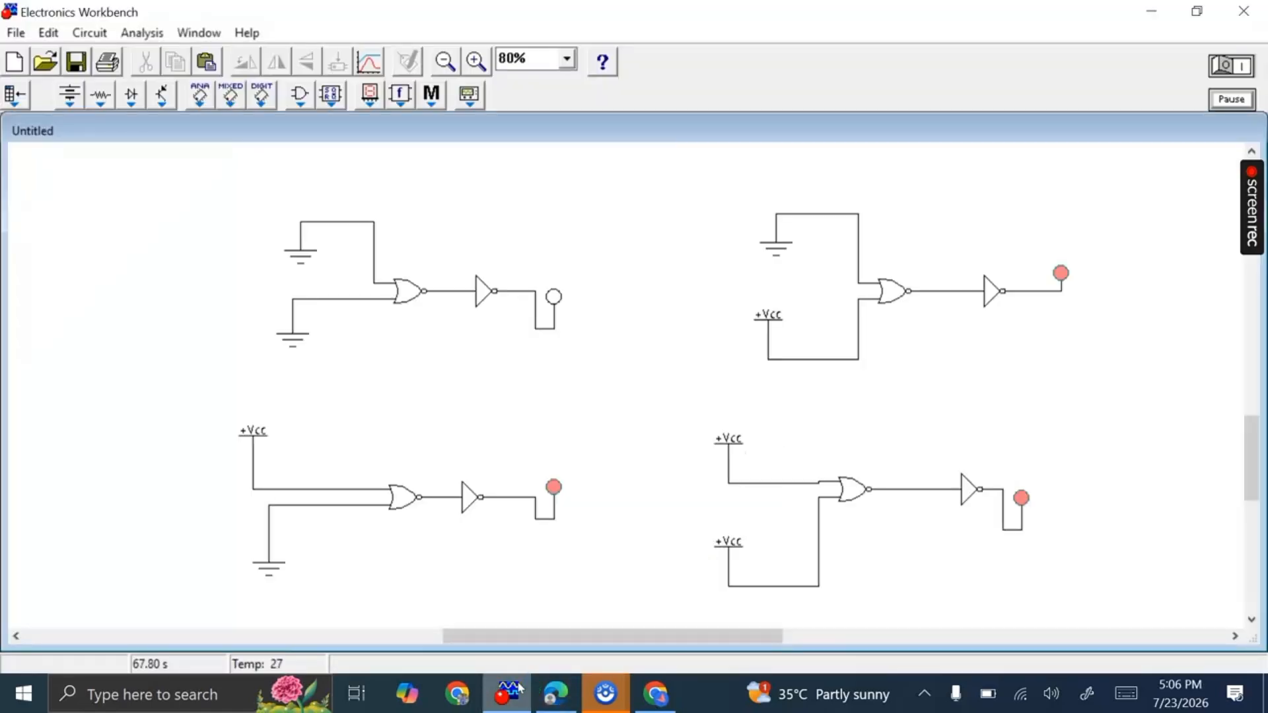
# - Switch to the lab manual PDF and enter 0 in Task 4's truth table under ((A+B)')' for A=0, B=0
pyautogui.click(518, 690)
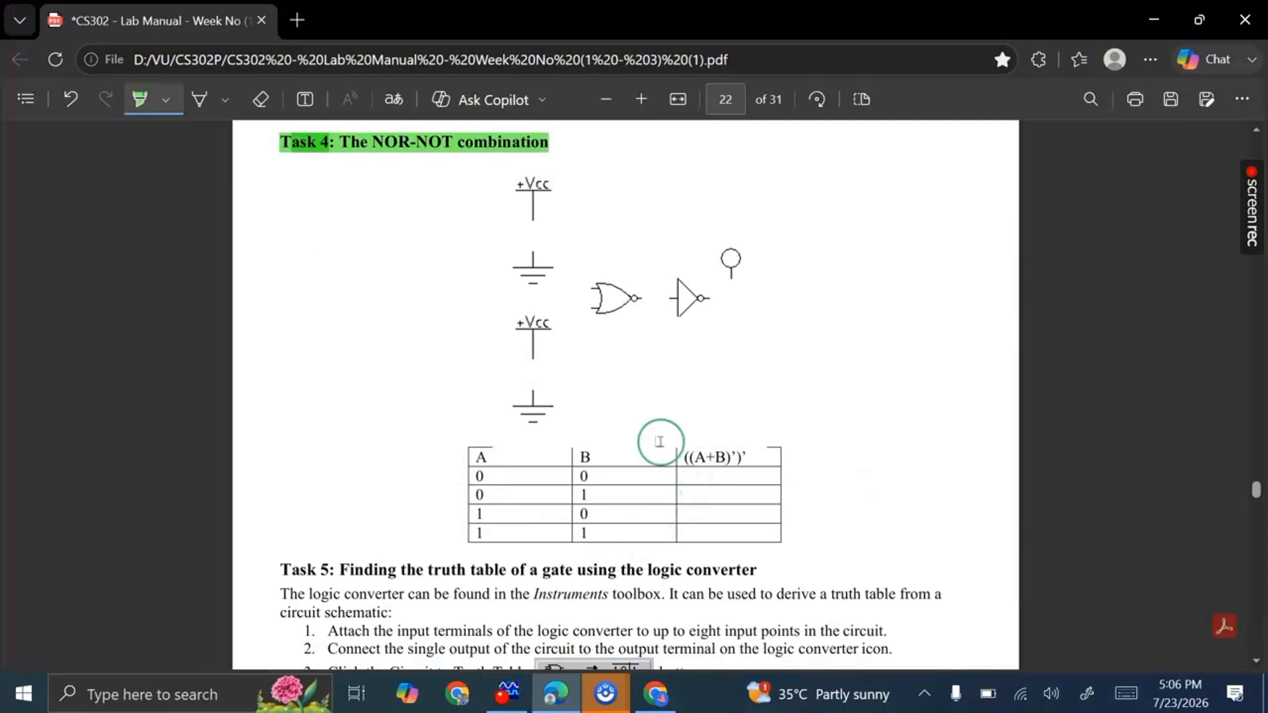
pyautogui.click(304, 99)
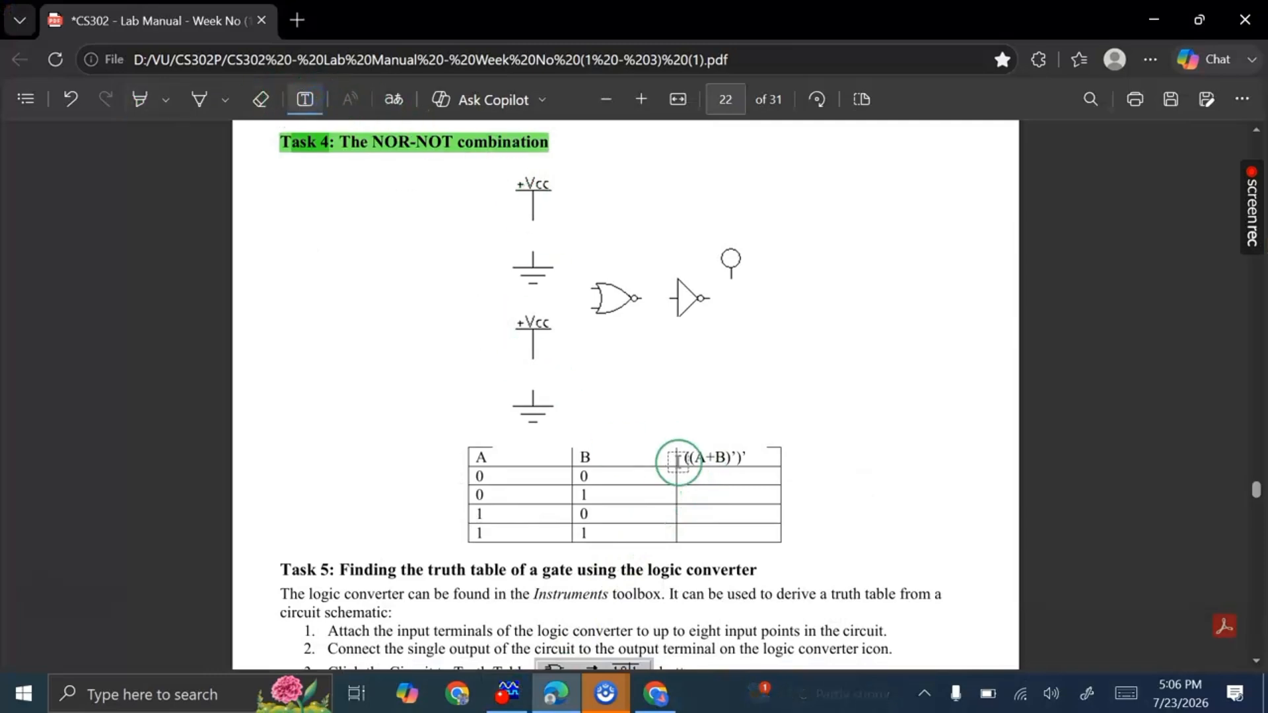
pyautogui.click(718, 475)
pyautogui.click(506, 693)
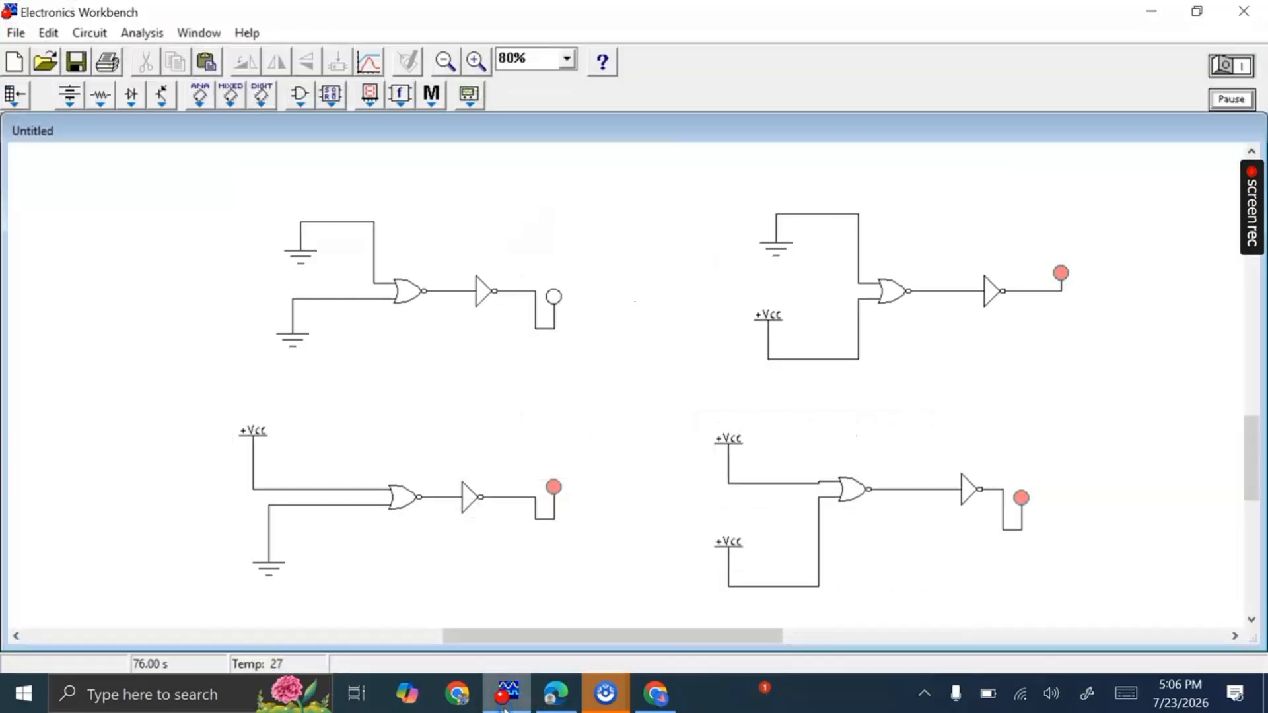
pyautogui.click(505, 706)
pyautogui.write('0')
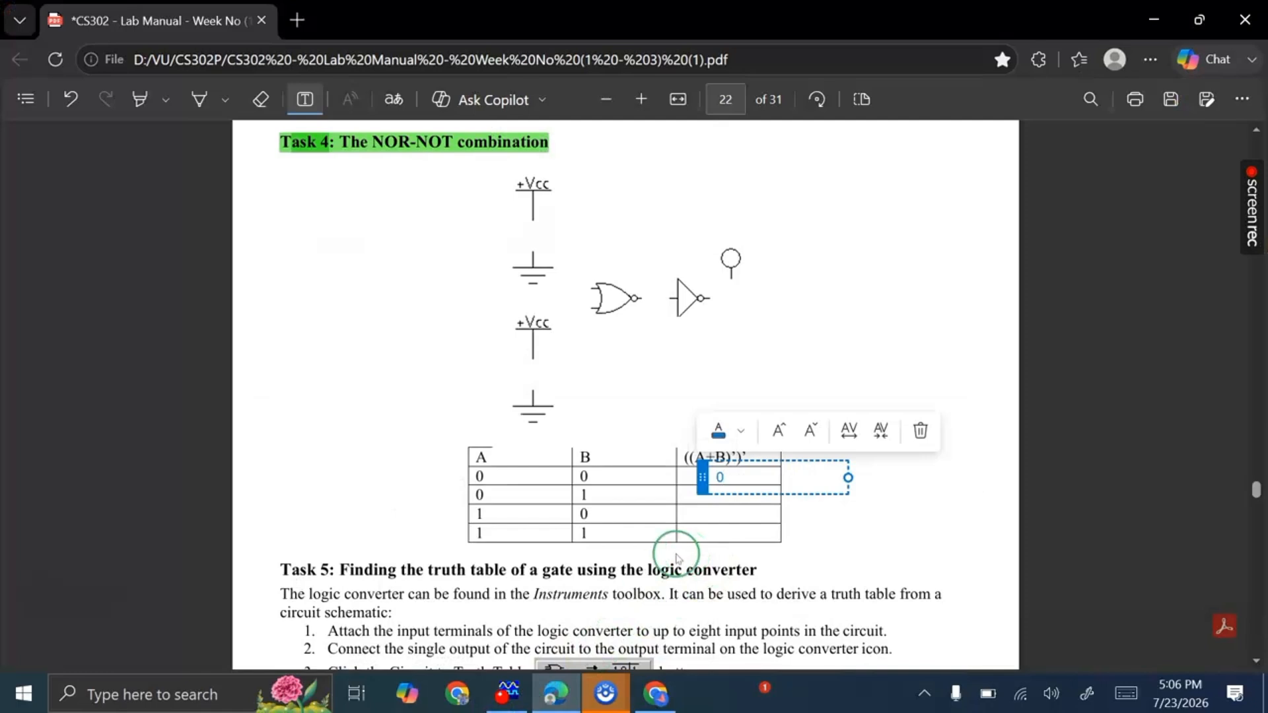
pyautogui.click(660, 422)
# - Highlight the Task 5 heading in green, mark "logic converter" in it again, and view the AND gate example below
pyautogui.scroll(-3, 726, 537)
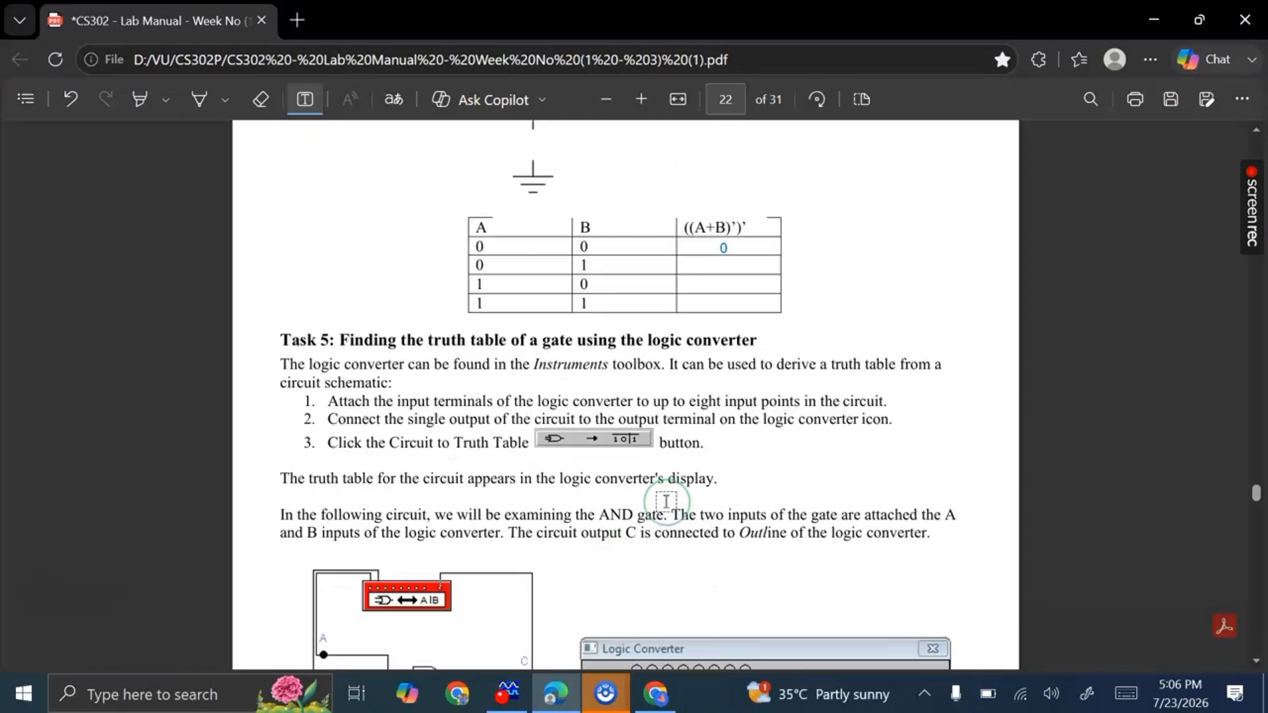
pyautogui.scroll(-1, 666, 501)
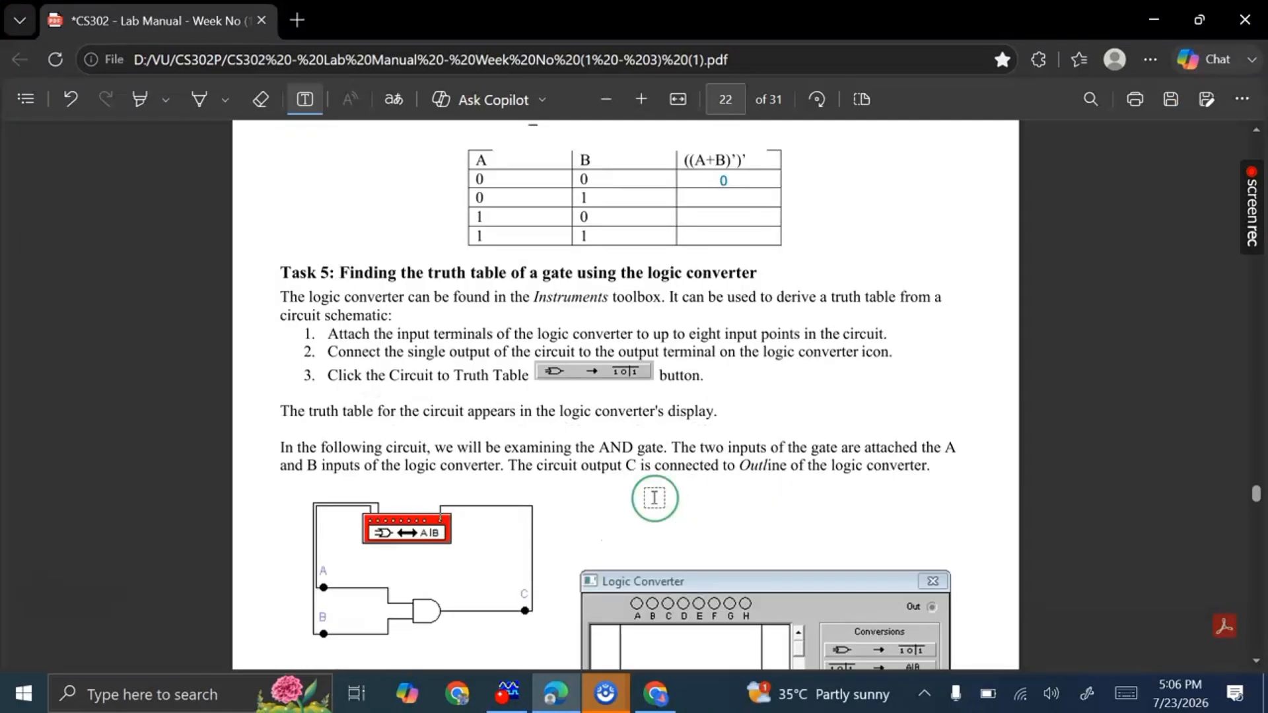
pyautogui.click(139, 99)
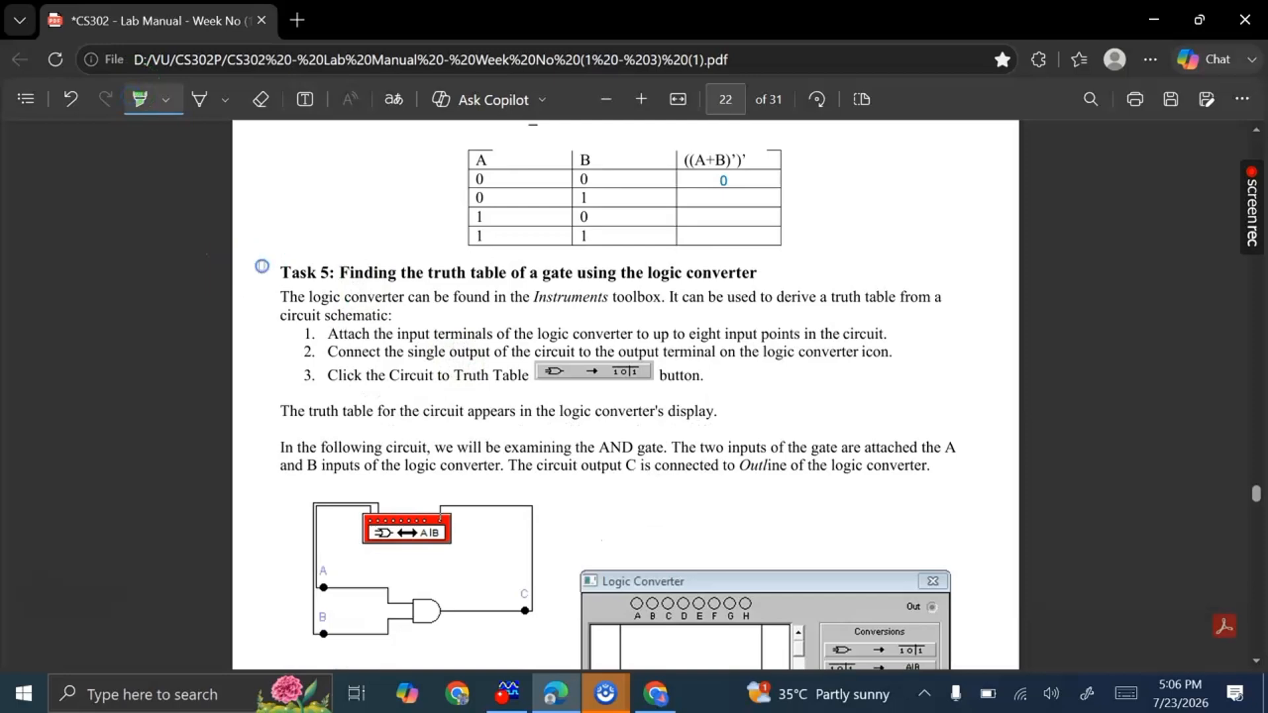
pyautogui.moveTo(365, 277)
pyautogui.mouseDown()
pyautogui.moveTo(785, 291)
pyautogui.moveTo(776, 271)
pyautogui.mouseUp()
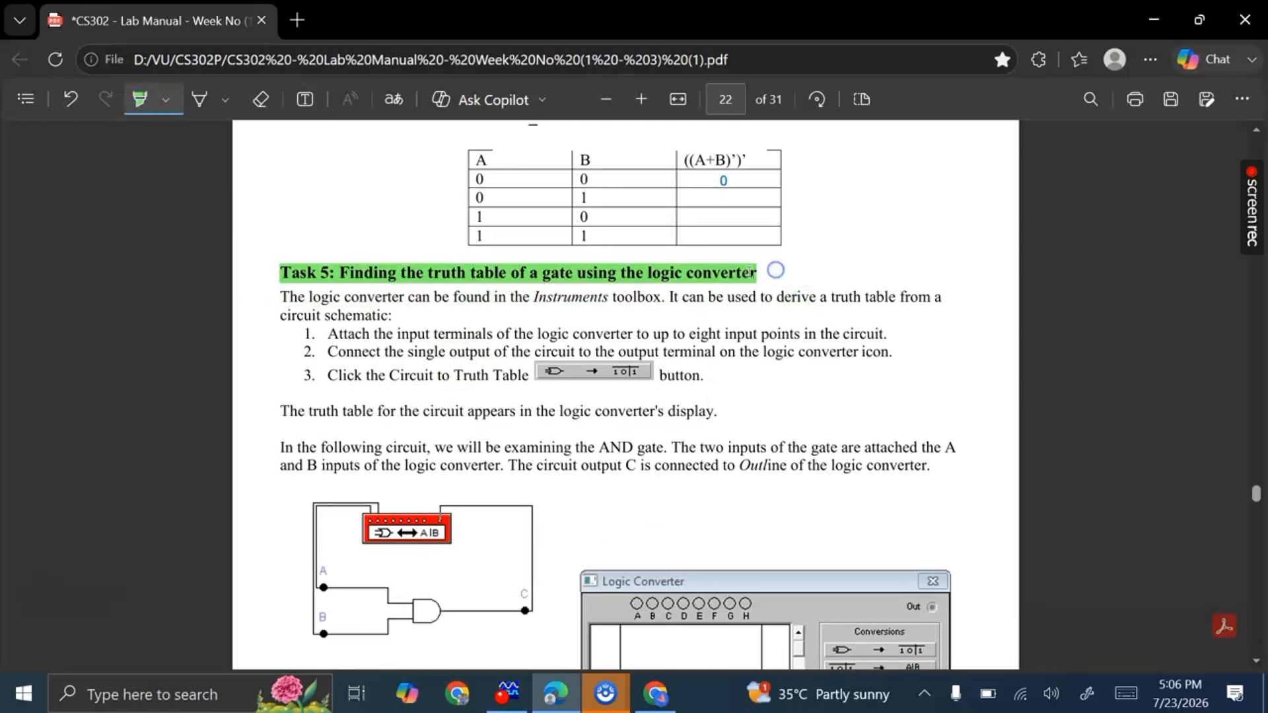
pyautogui.click(627, 264)
pyautogui.moveTo(647, 272); pyautogui.dragTo(757, 271)
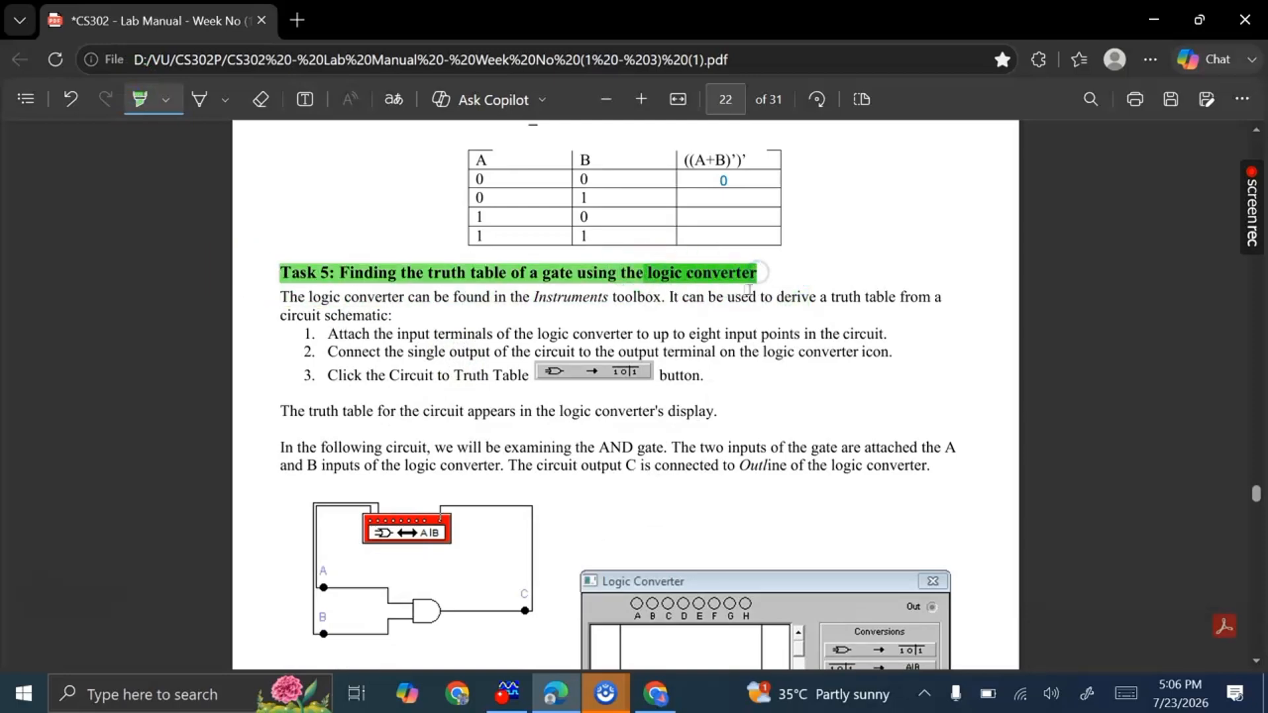
pyautogui.scroll(-5, 749, 291)
pyautogui.click(767, 300)
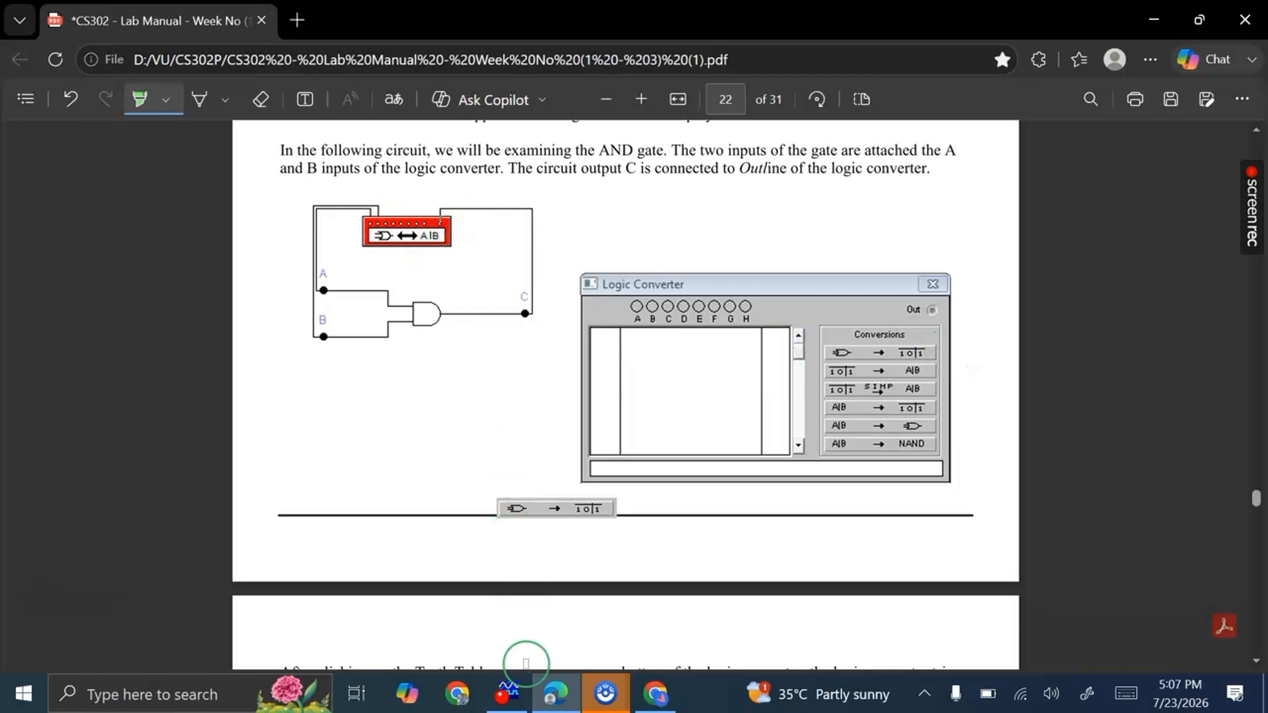
# - Switch to Electronics Workbench and delete all four NOR-NOT circuits from the workspace
pyautogui.click(507, 691)
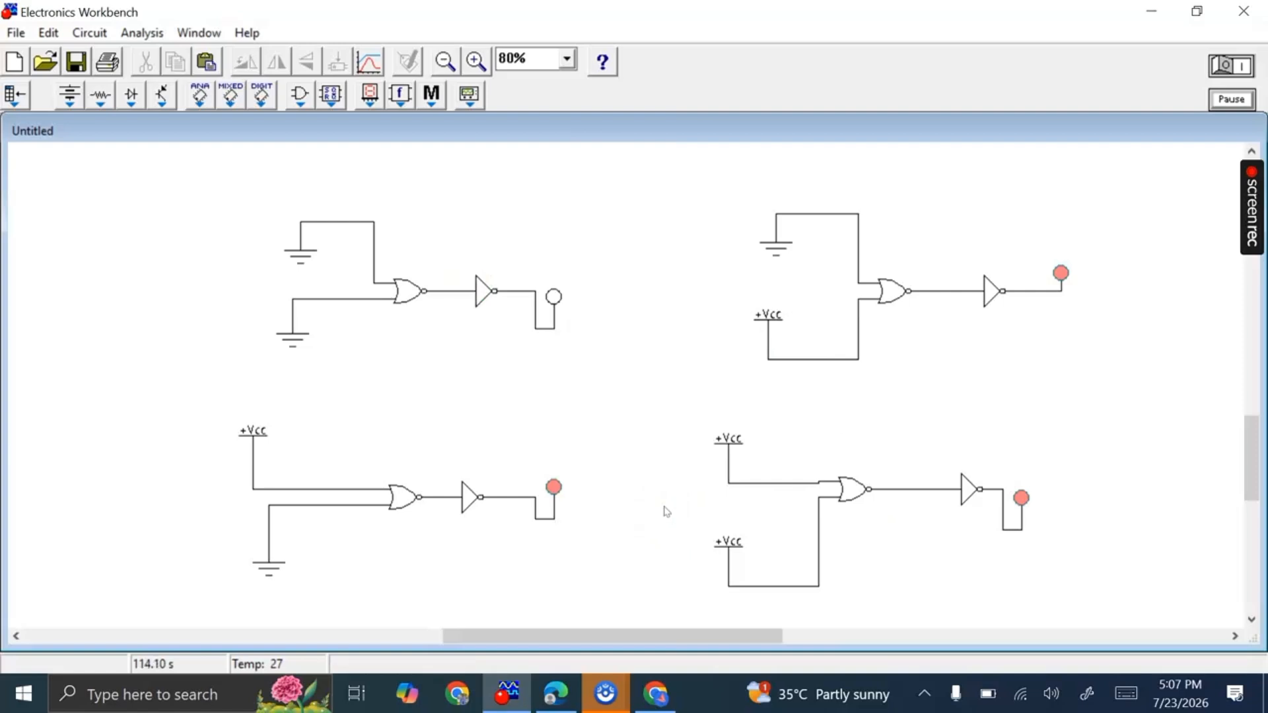
pyautogui.hotkey('ctrl', 'a')
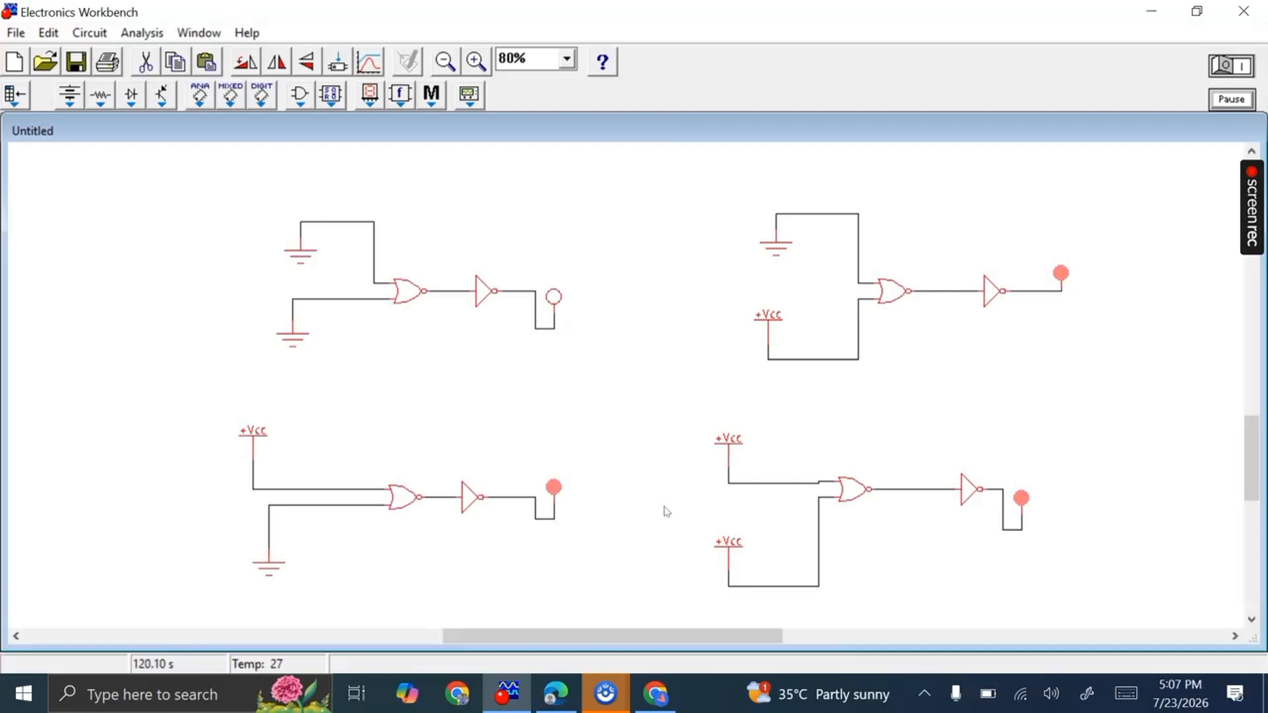
pyautogui.press('Delete')
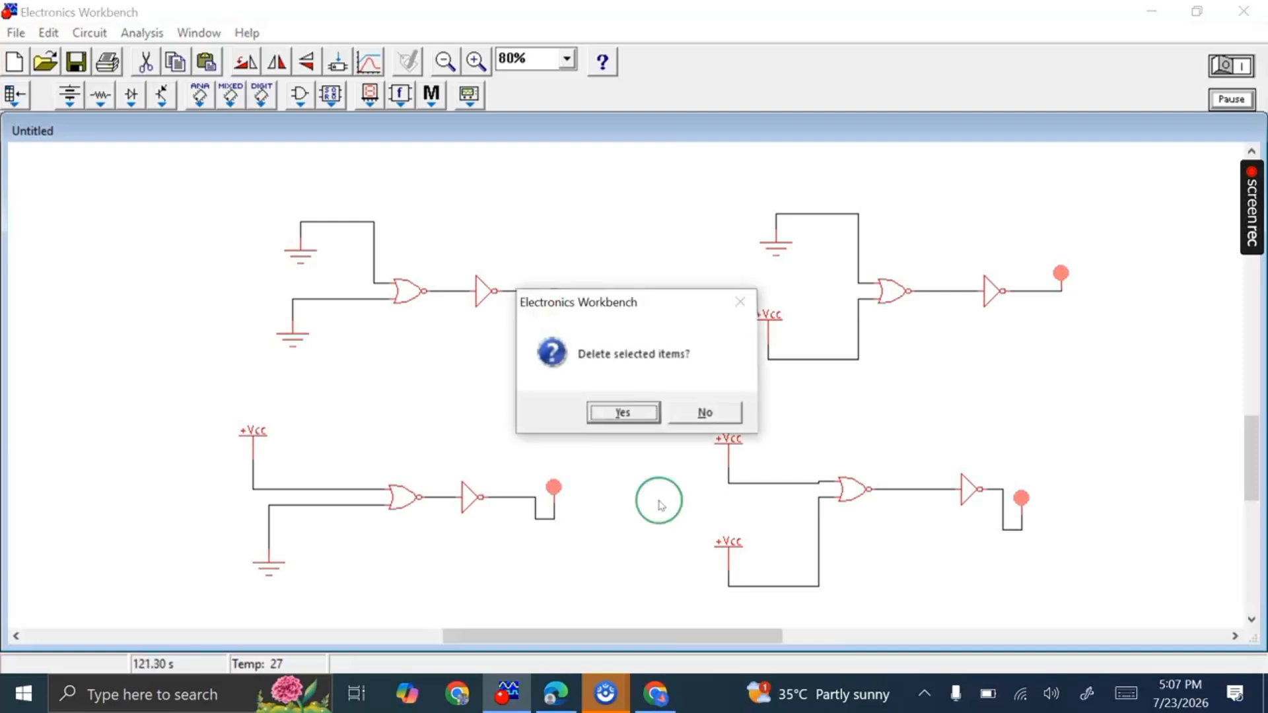
pyautogui.click(622, 412)
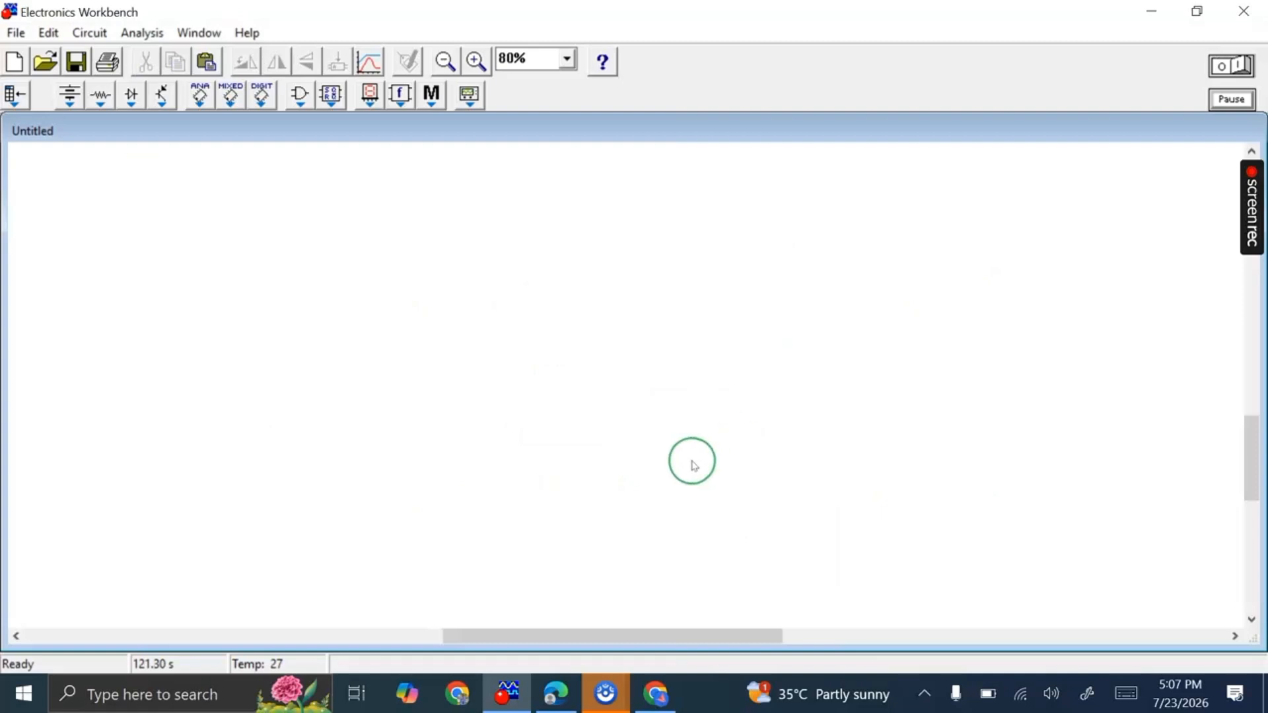
# - Place a 2-input AND gate in the middle of the empty workspace and a logic converter above and beside its output side
pyautogui.click(299, 96)
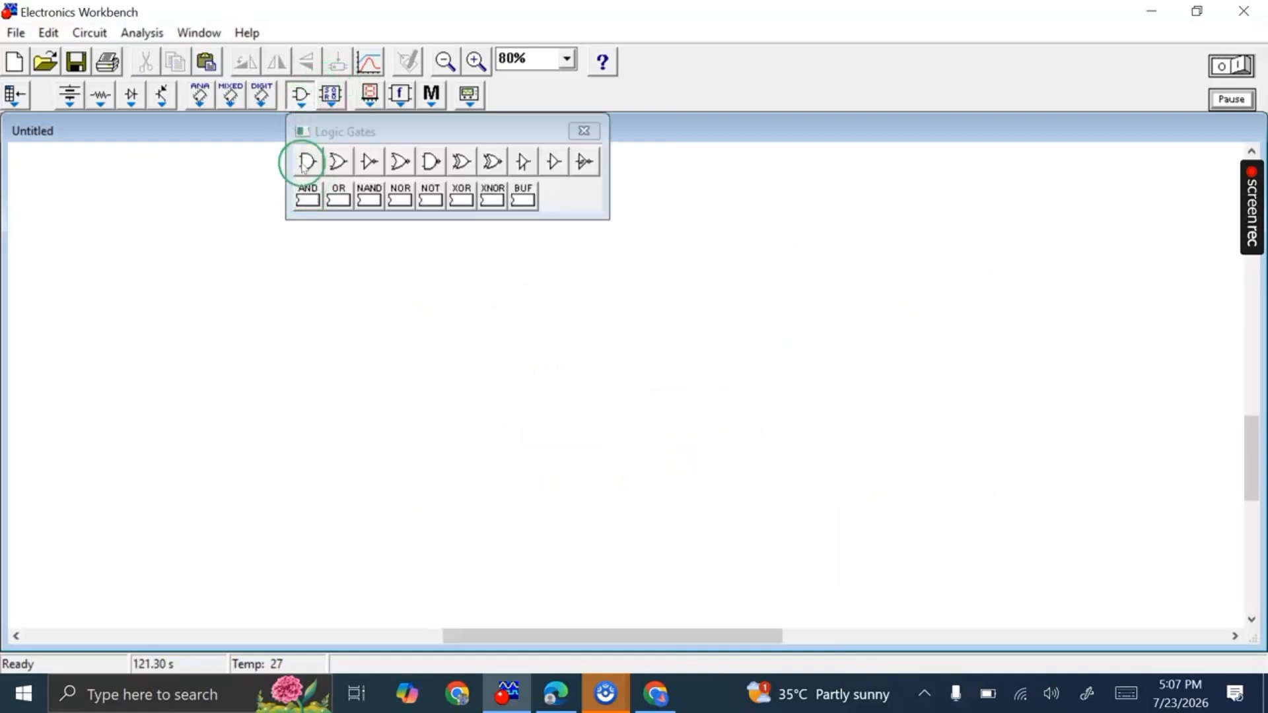
pyautogui.moveTo(303, 163); pyautogui.dragTo(538, 397)
pyautogui.click(584, 131)
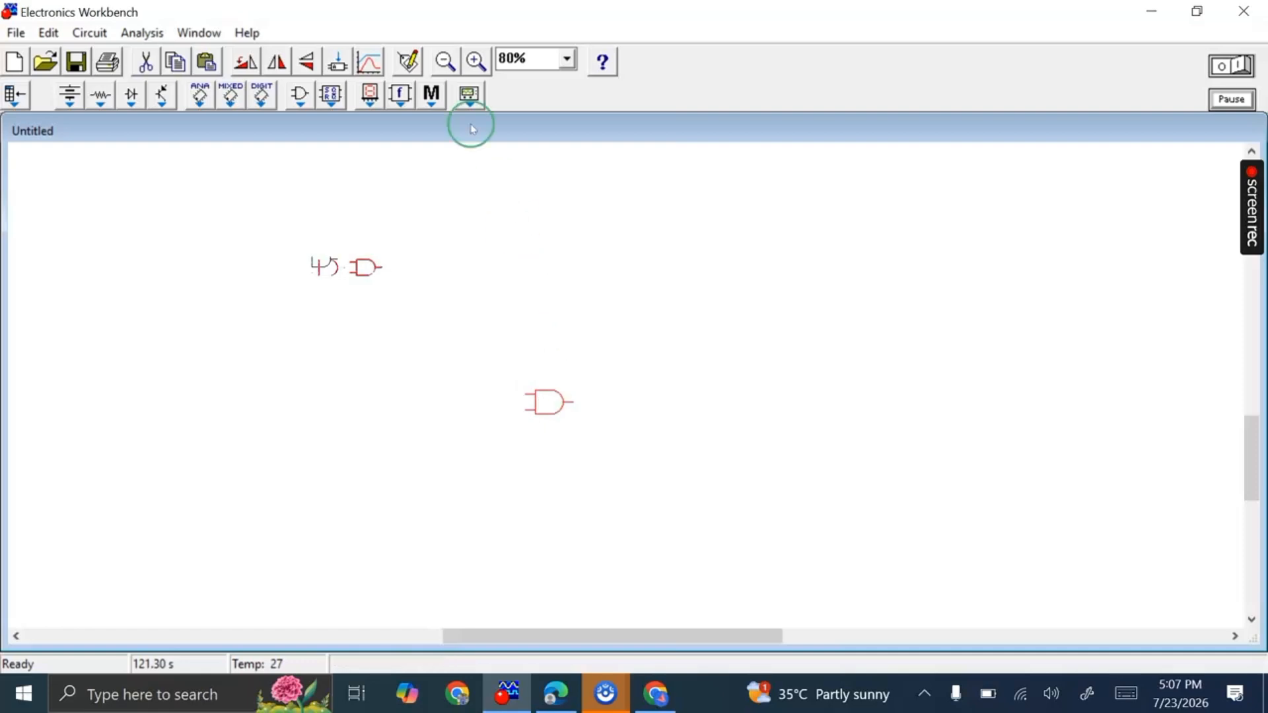
pyautogui.click(470, 98)
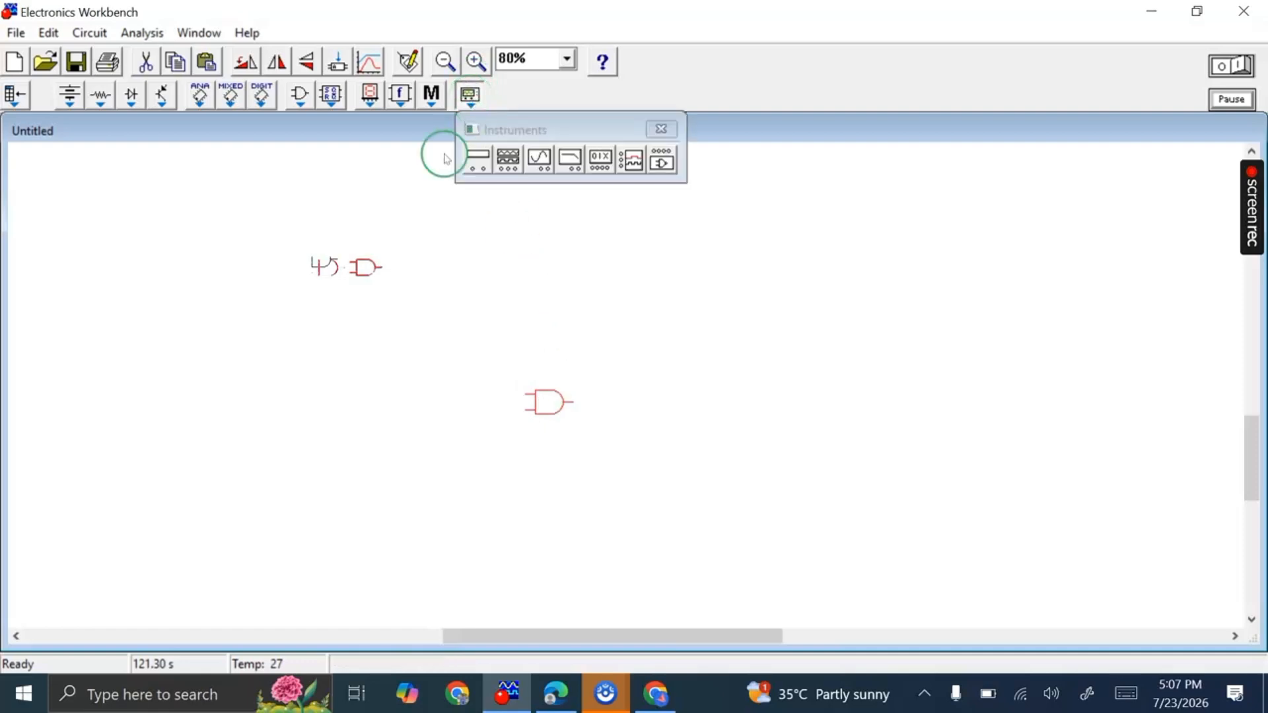
pyautogui.moveTo(662, 160); pyautogui.dragTo(792, 266)
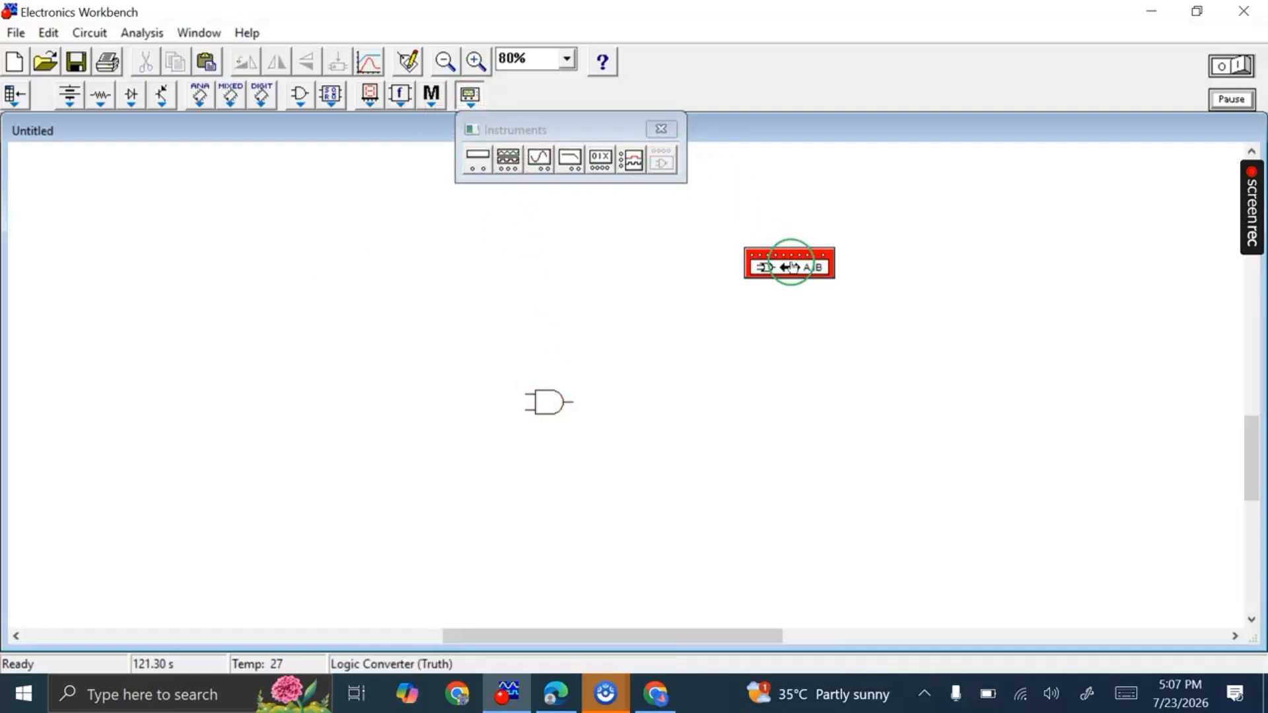
pyautogui.click(658, 128)
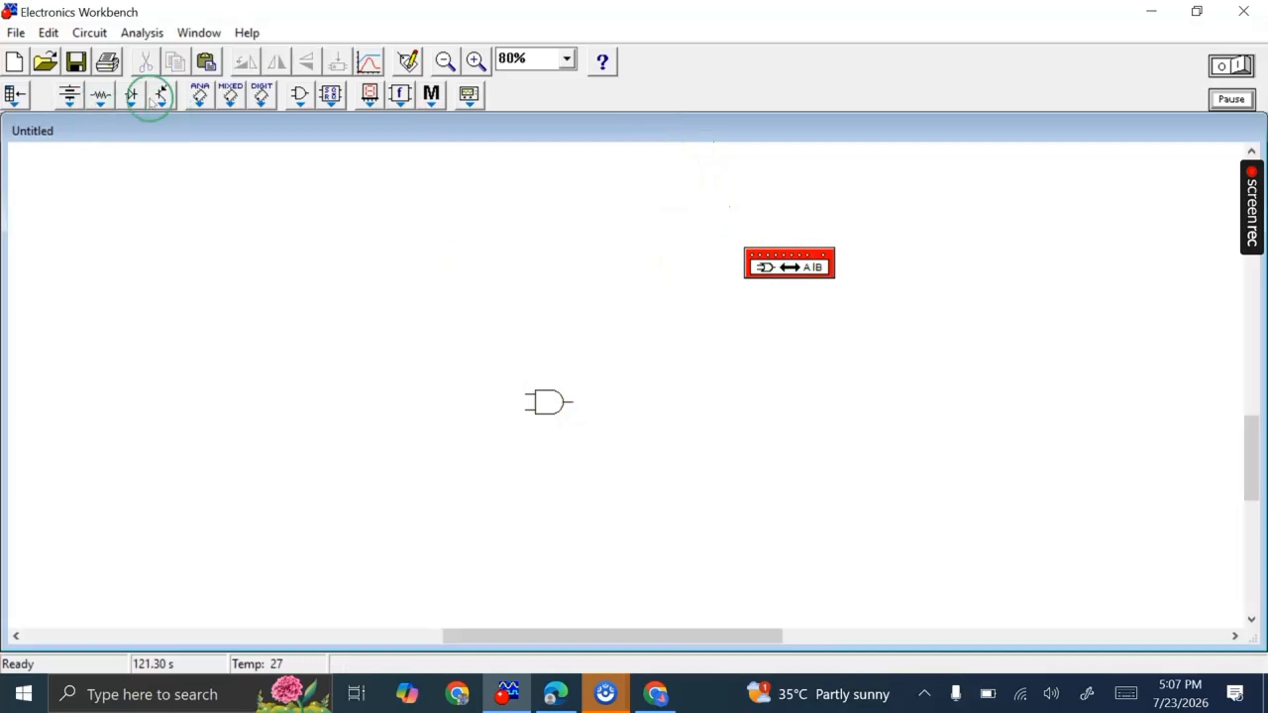
# - Place two connector nodes before the AND gate's inputs and one after its output, and wire each to its terminal
pyautogui.click(66, 96)
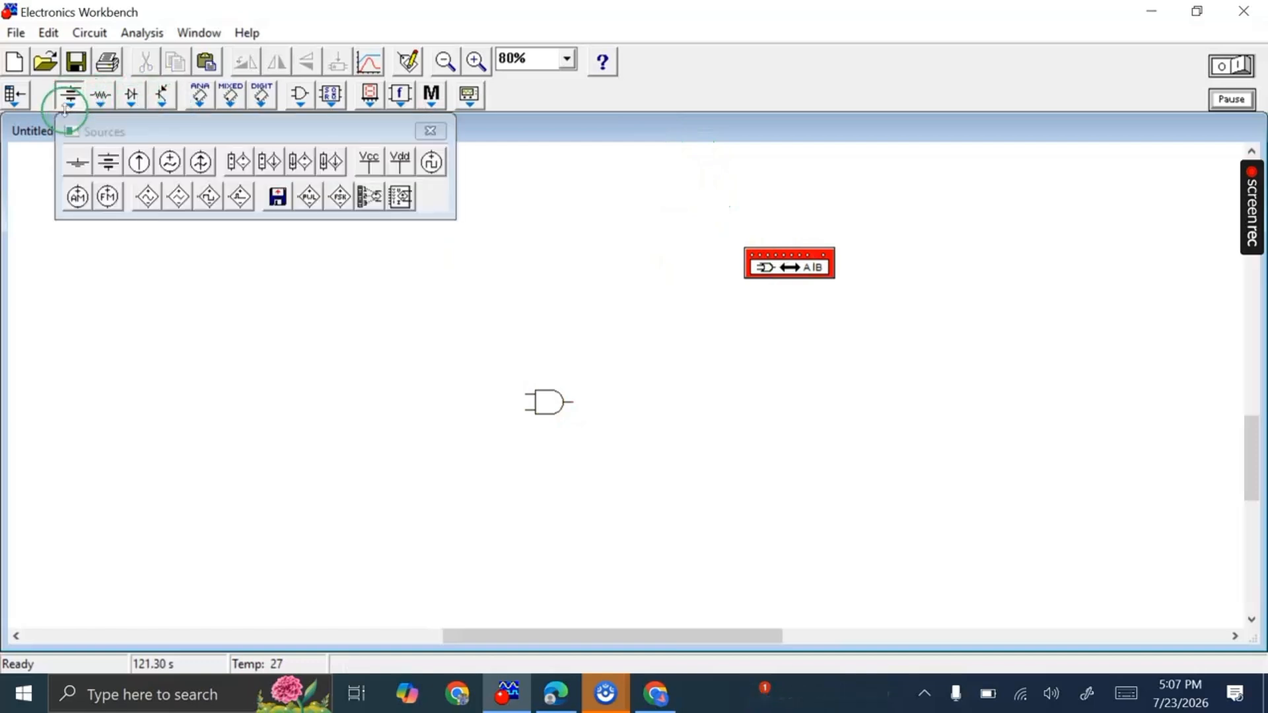
pyautogui.click(96, 98)
pyautogui.moveTo(105, 161); pyautogui.dragTo(612, 411)
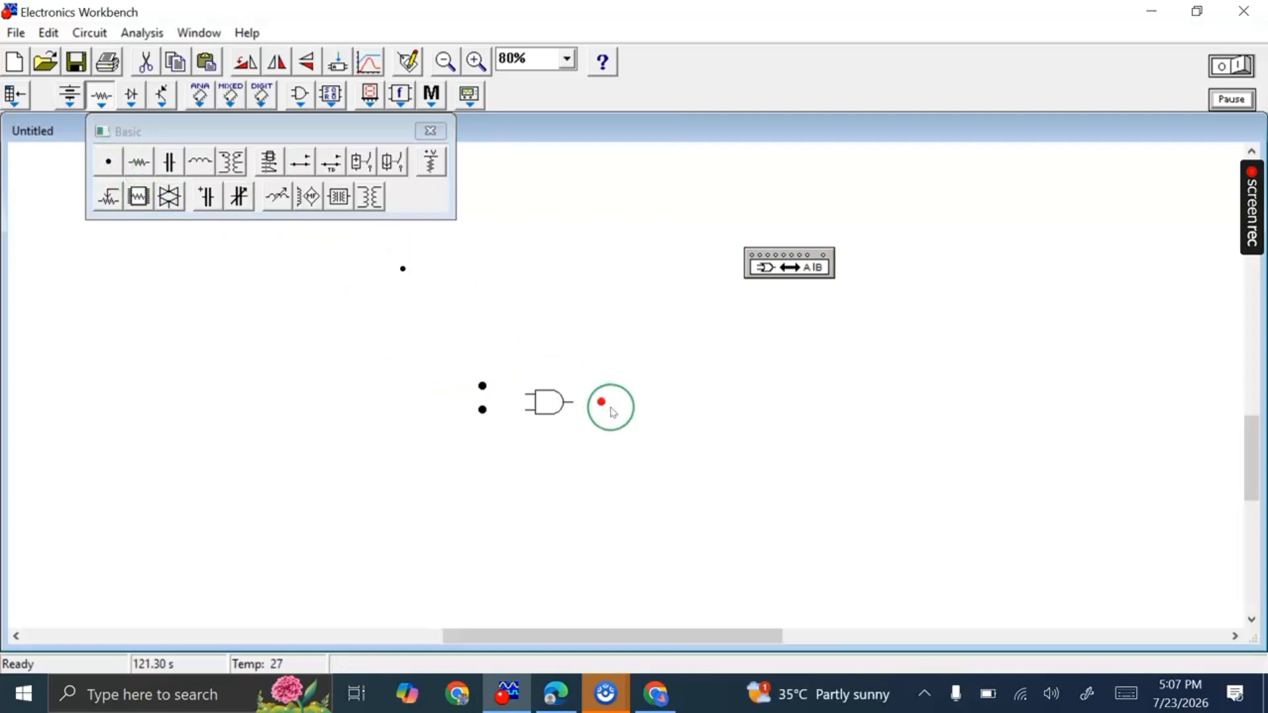
pyautogui.click(430, 131)
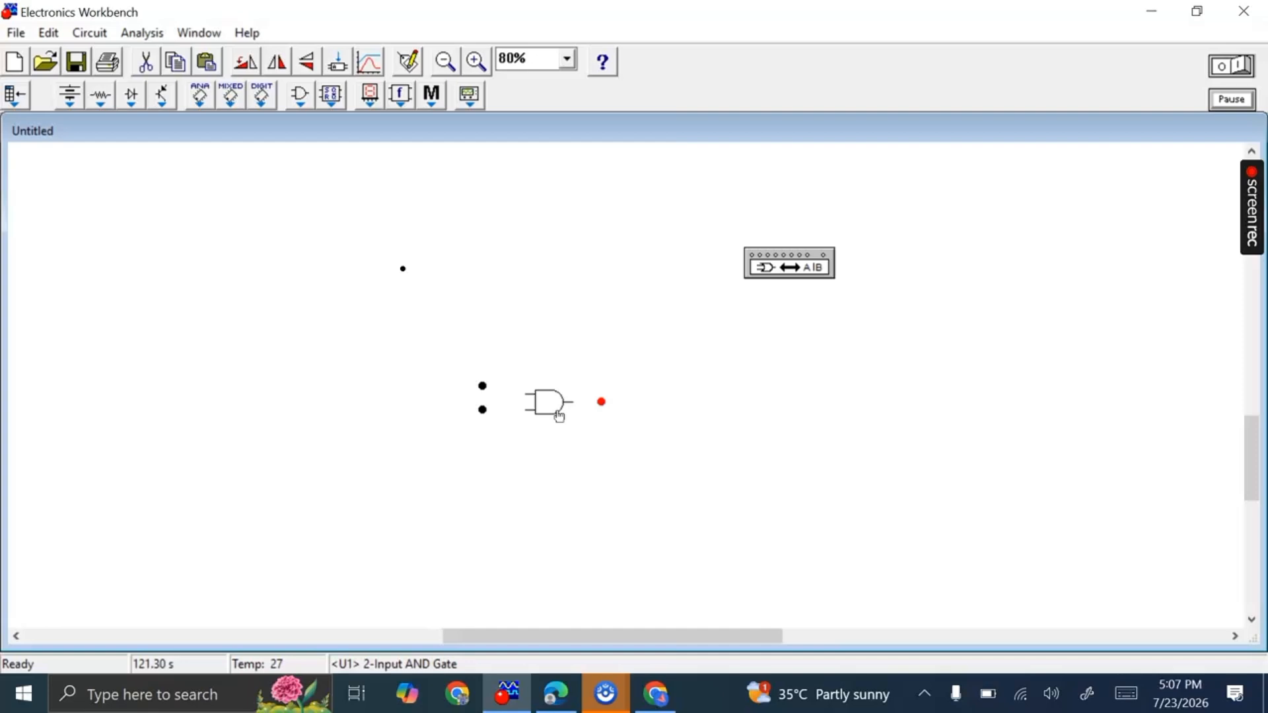
pyautogui.moveTo(482, 386); pyautogui.dragTo(526, 398)
pyautogui.moveTo(482, 410); pyautogui.dragTo(526, 410)
pyautogui.moveTo(604, 402); pyautogui.dragTo(567, 401)
pyautogui.click(575, 443)
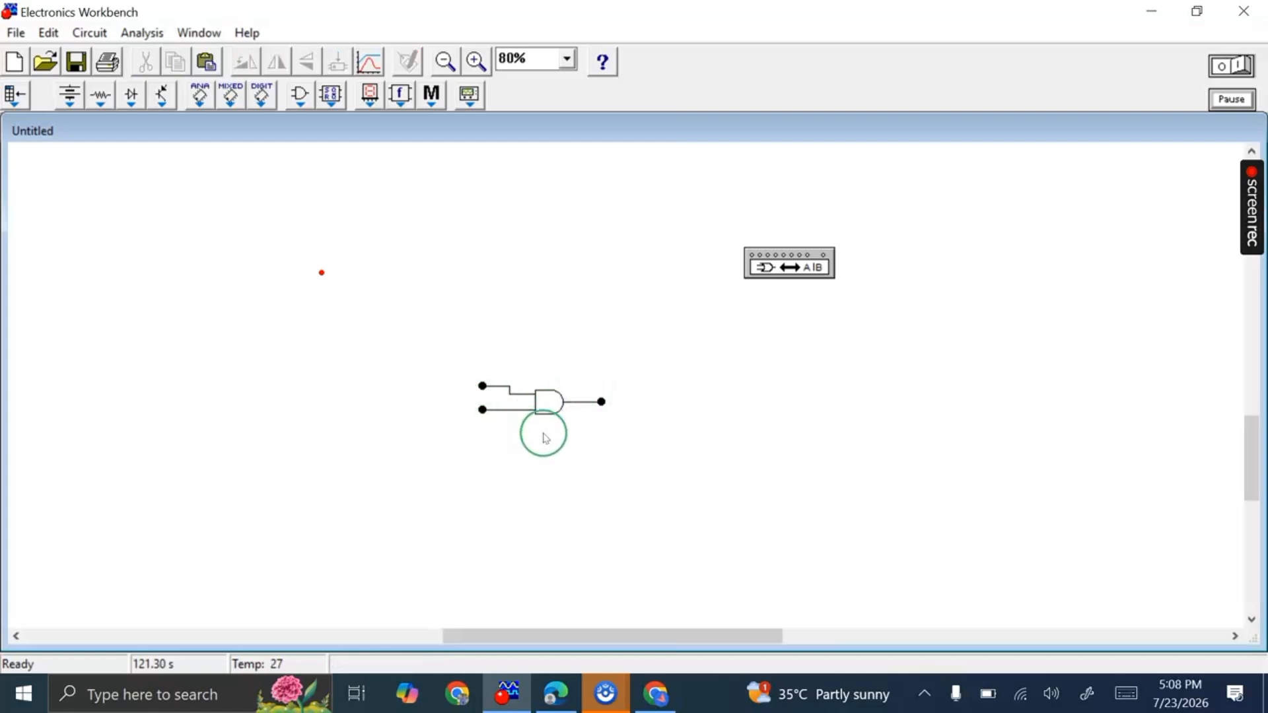
# - Label the AND gate's upper input connector A and its lower input connector B
pyautogui.rightClick(482, 388)
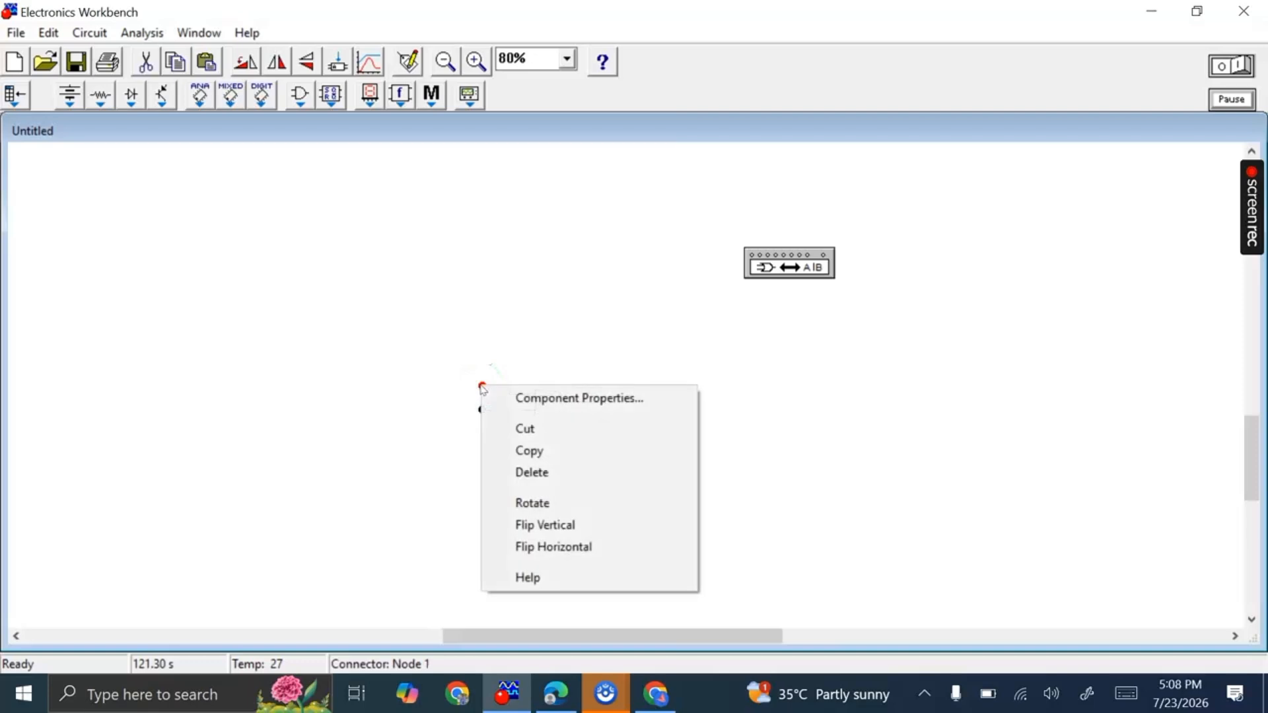
pyautogui.click(528, 399)
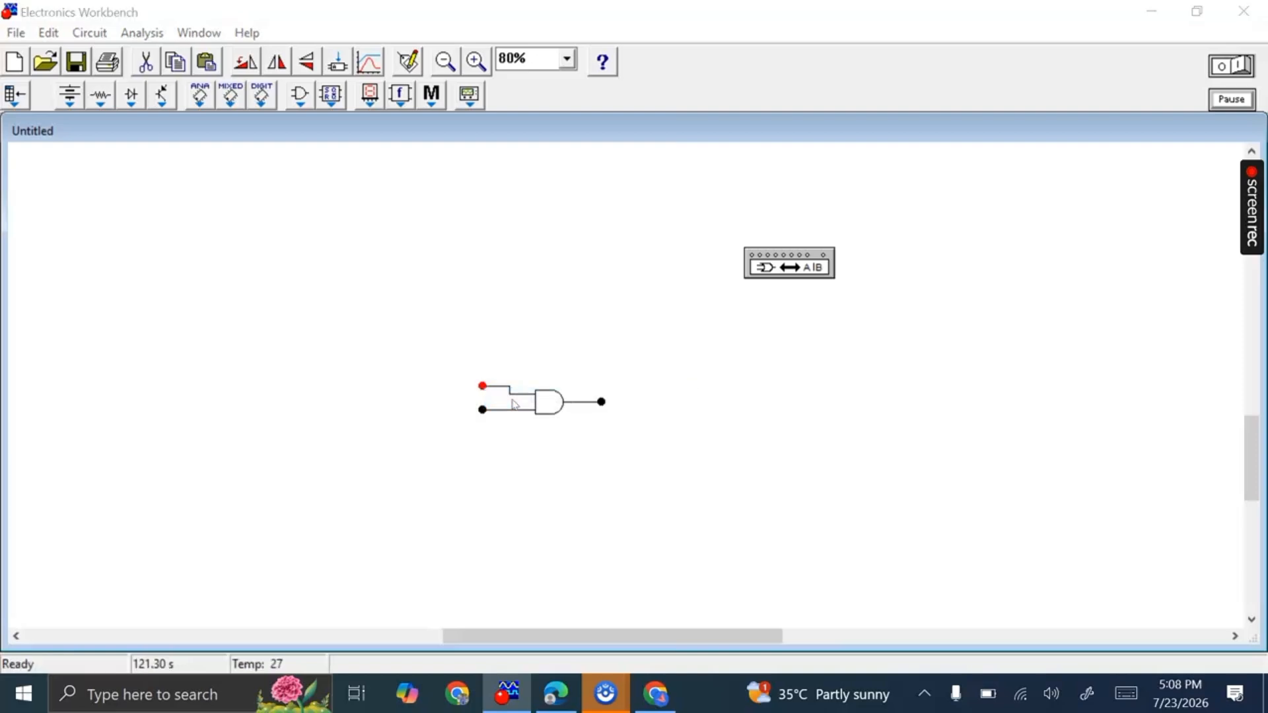
pyautogui.click(500, 178)
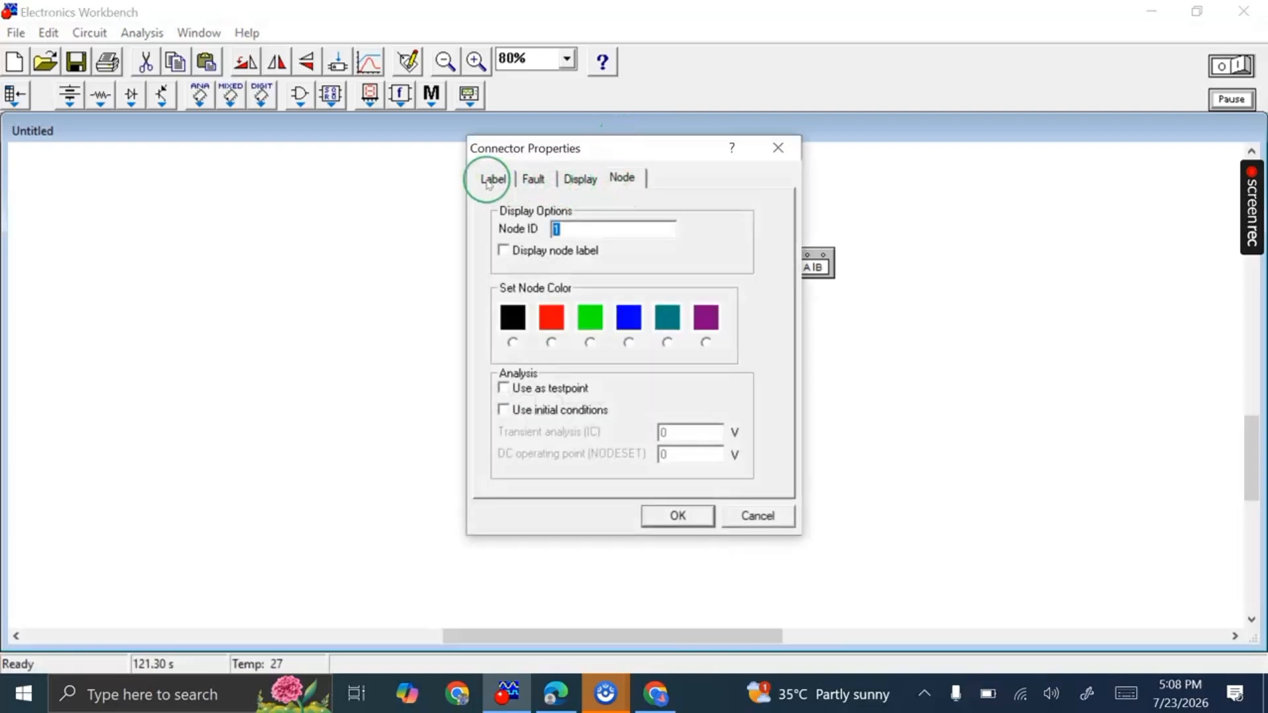
pyautogui.click(555, 220)
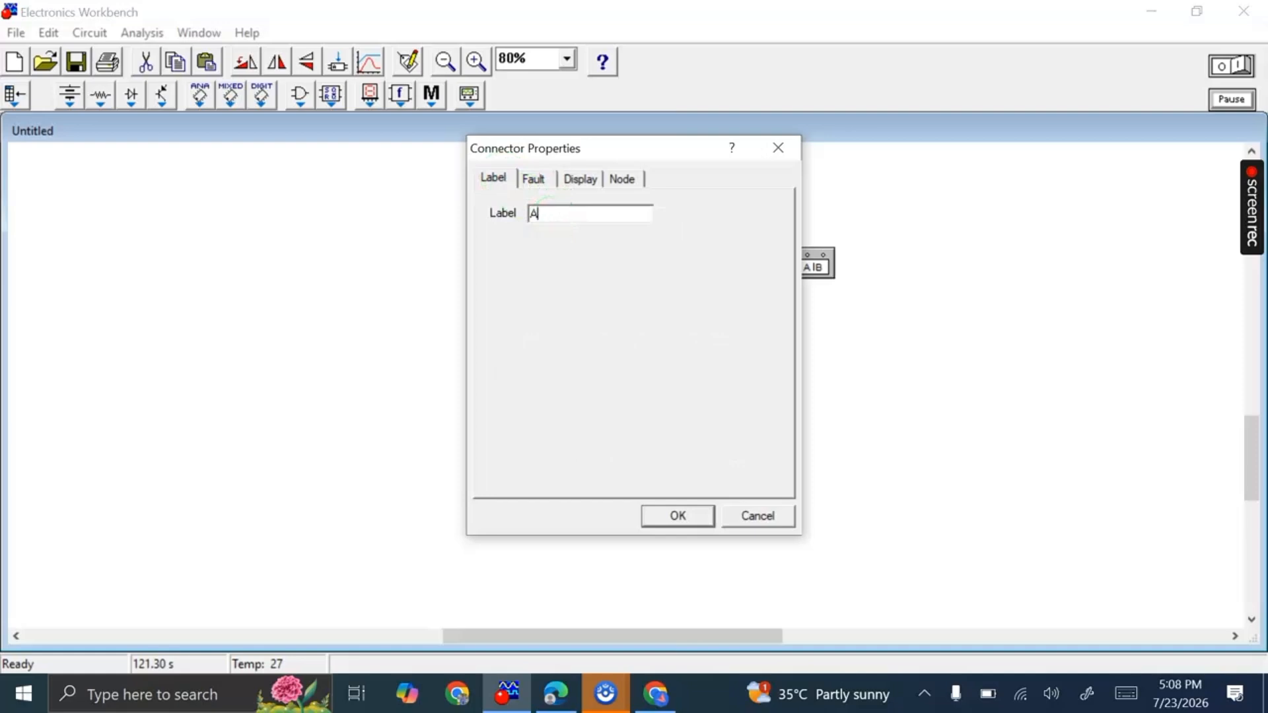
pyautogui.click(678, 516)
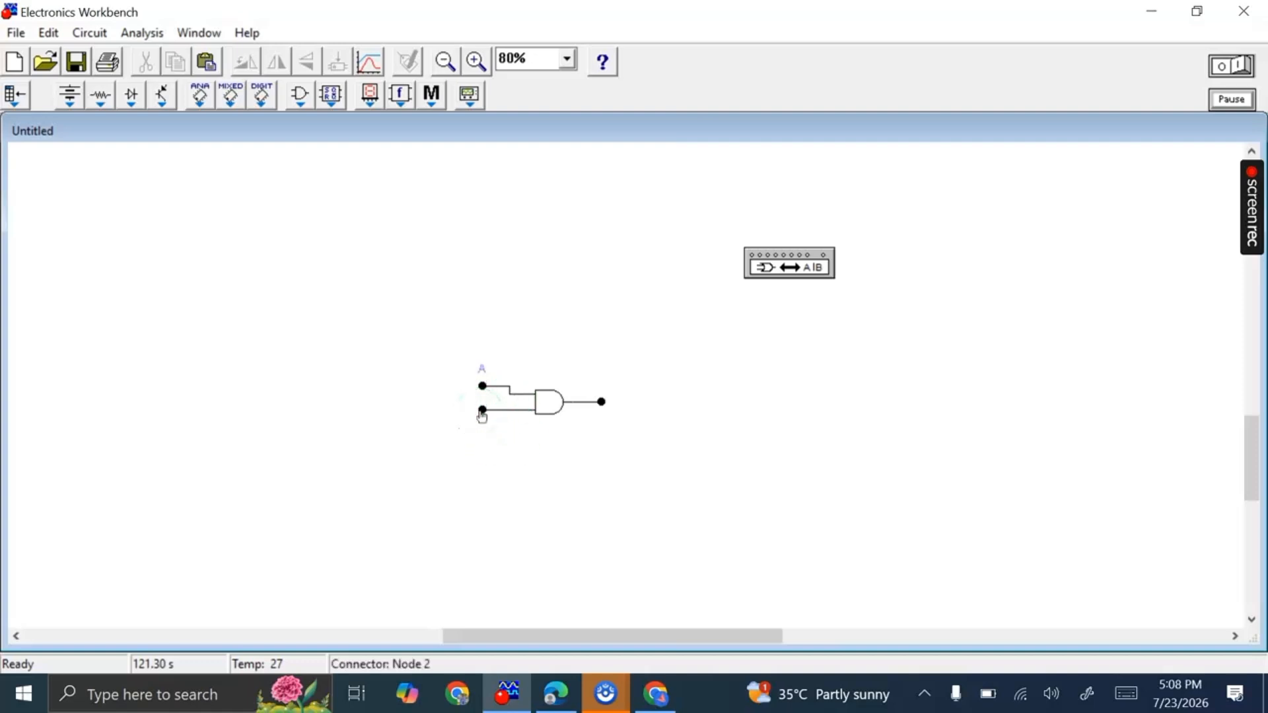
pyautogui.rightClick(482, 413)
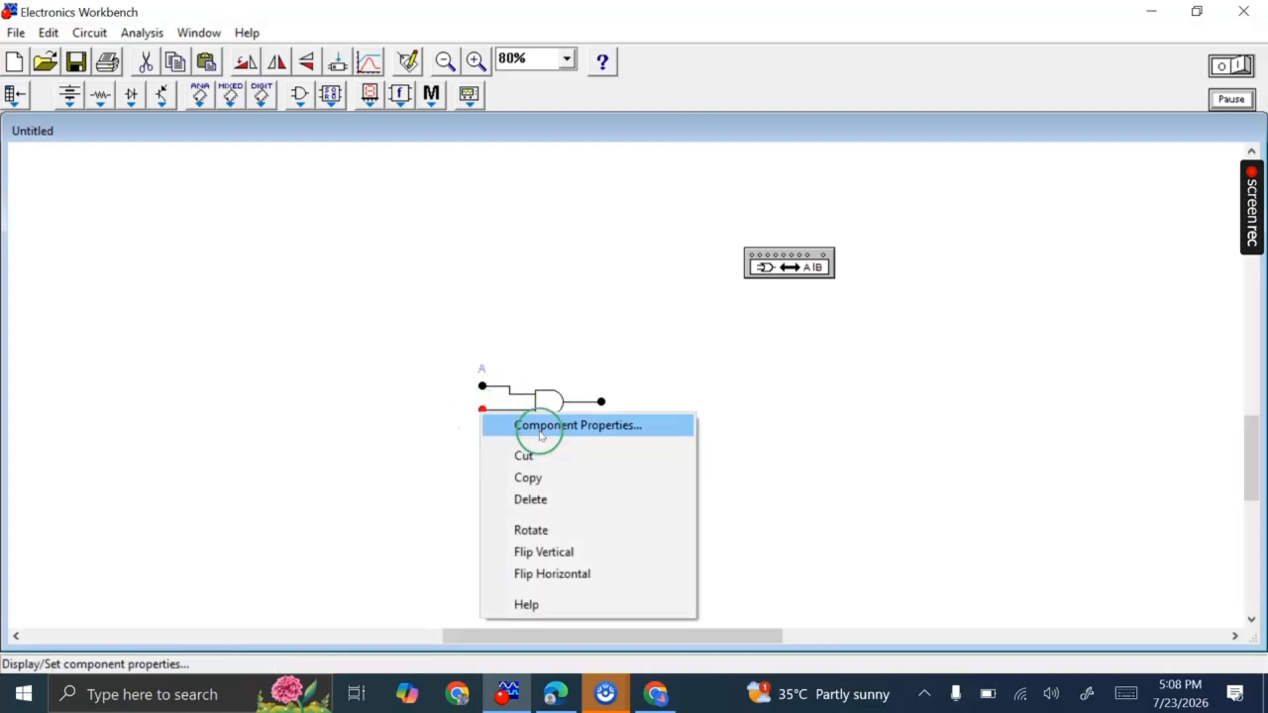
pyautogui.click(542, 425)
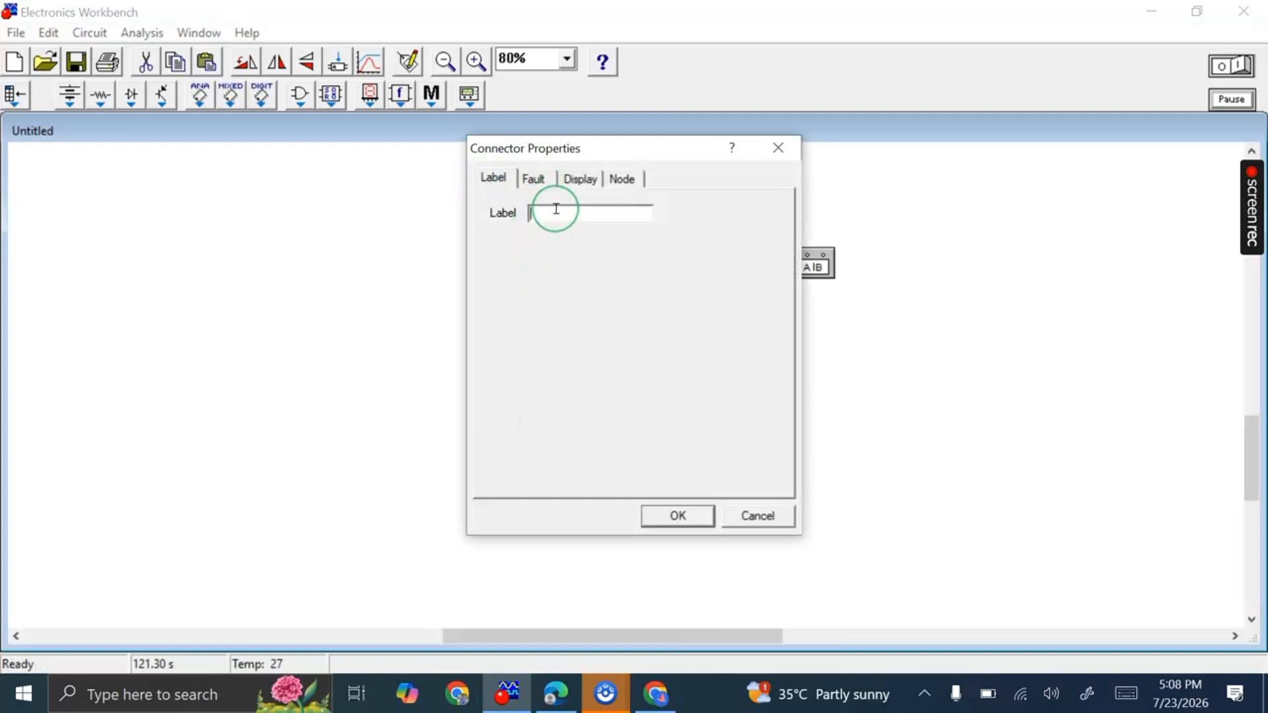
pyautogui.press('Return')
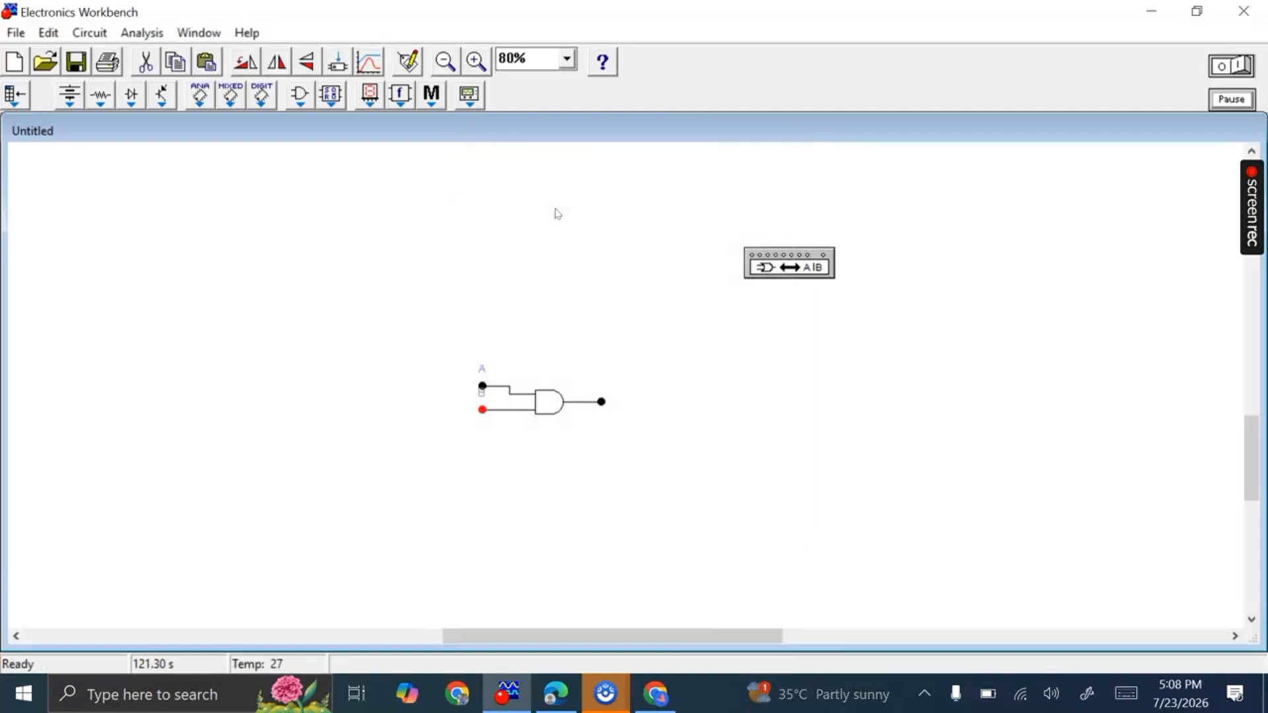
# - Shift the AND gate slightly toward its output connector and lower connector B to separate it from connector A
pyautogui.moveTo(546, 406); pyautogui.dragTo(575, 408)
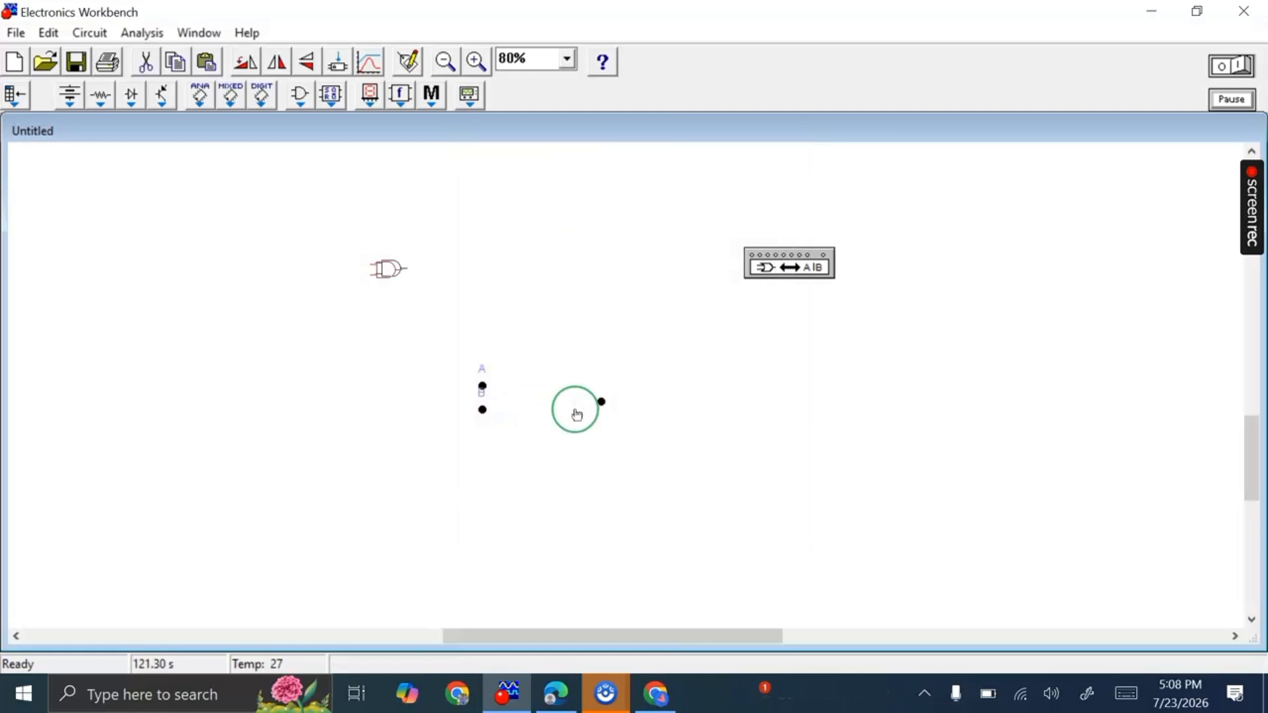
pyautogui.moveTo(482, 409); pyautogui.dragTo(490, 441)
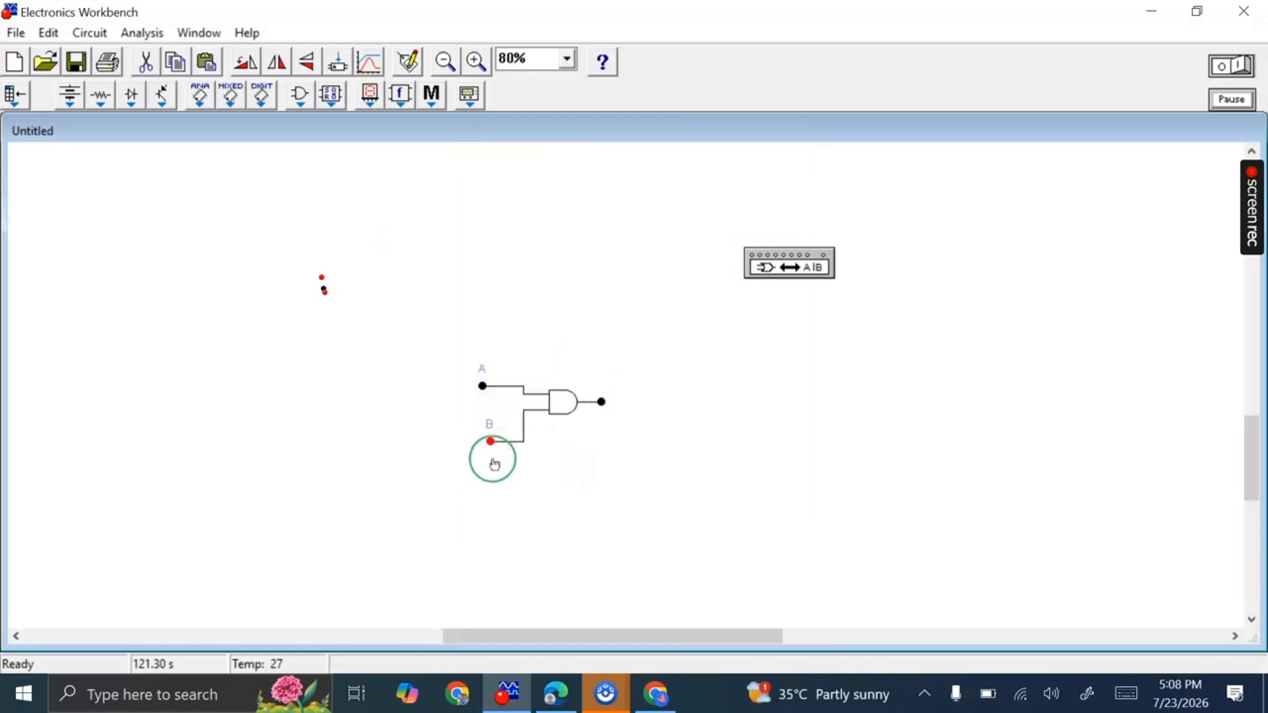
pyautogui.click(511, 487)
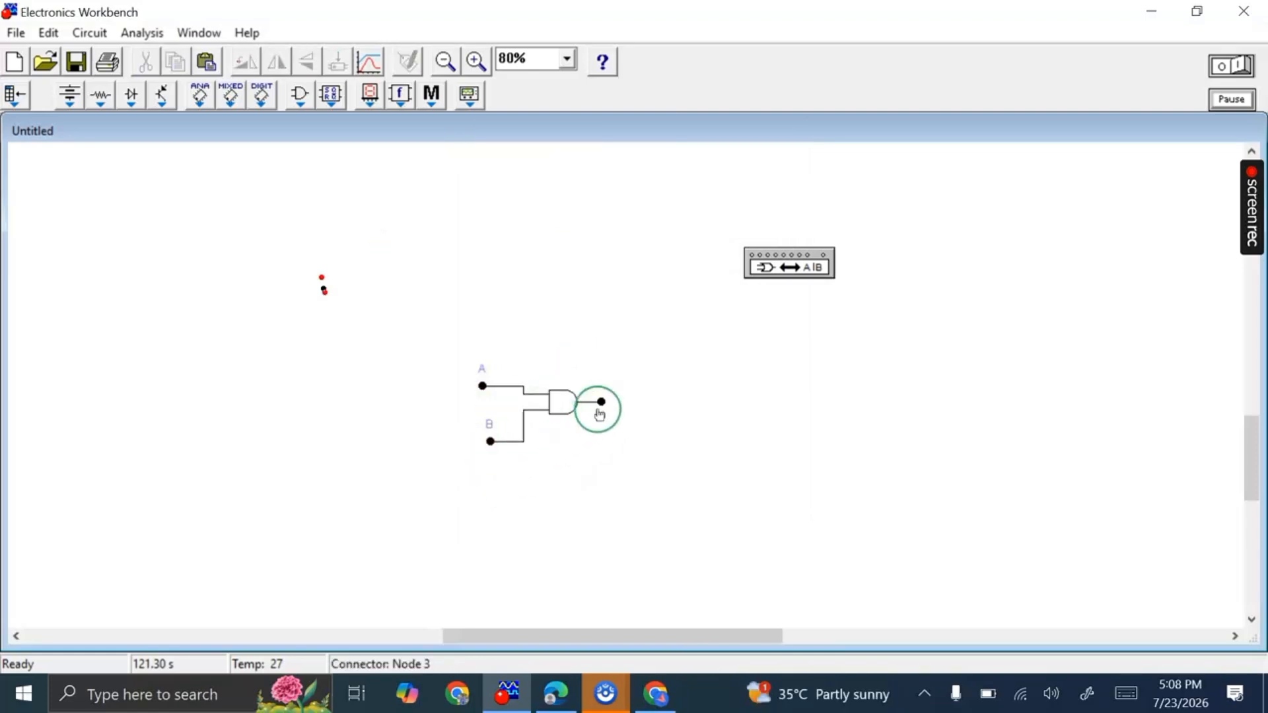
# - Label the AND gate's output connector C
pyautogui.click(601, 404)
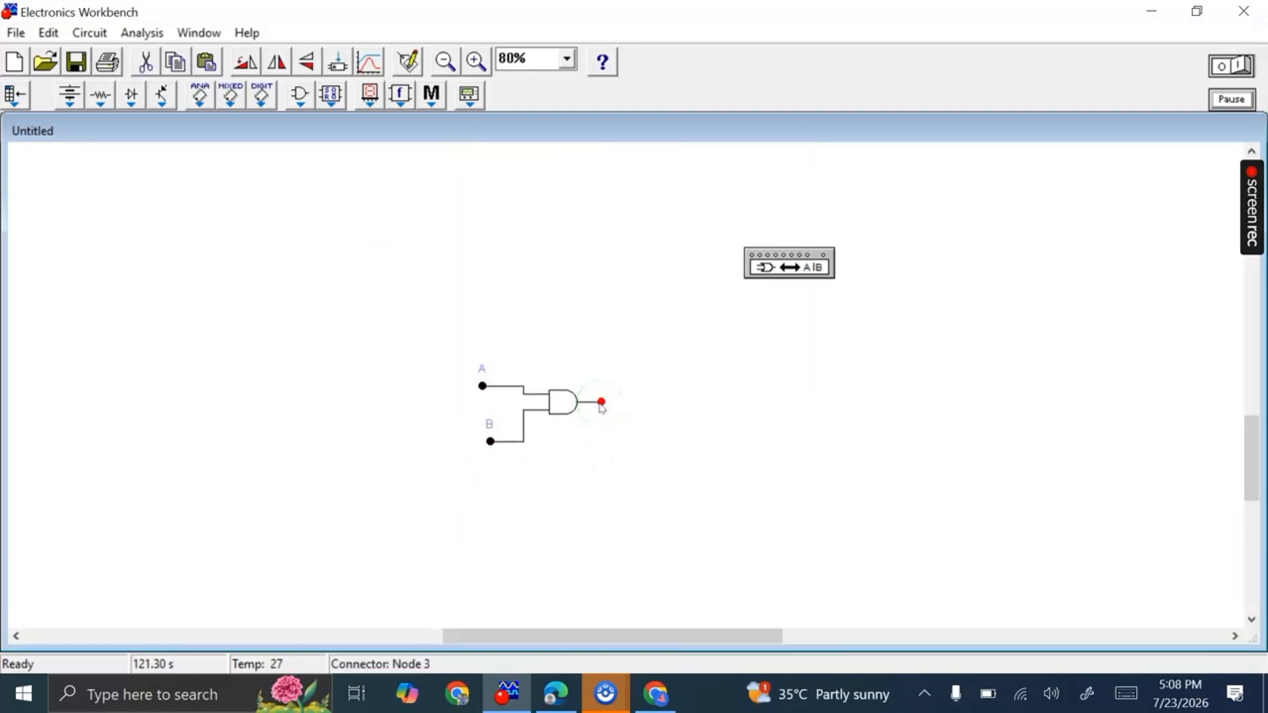
pyautogui.rightClick(601, 404)
pyautogui.click(629, 423)
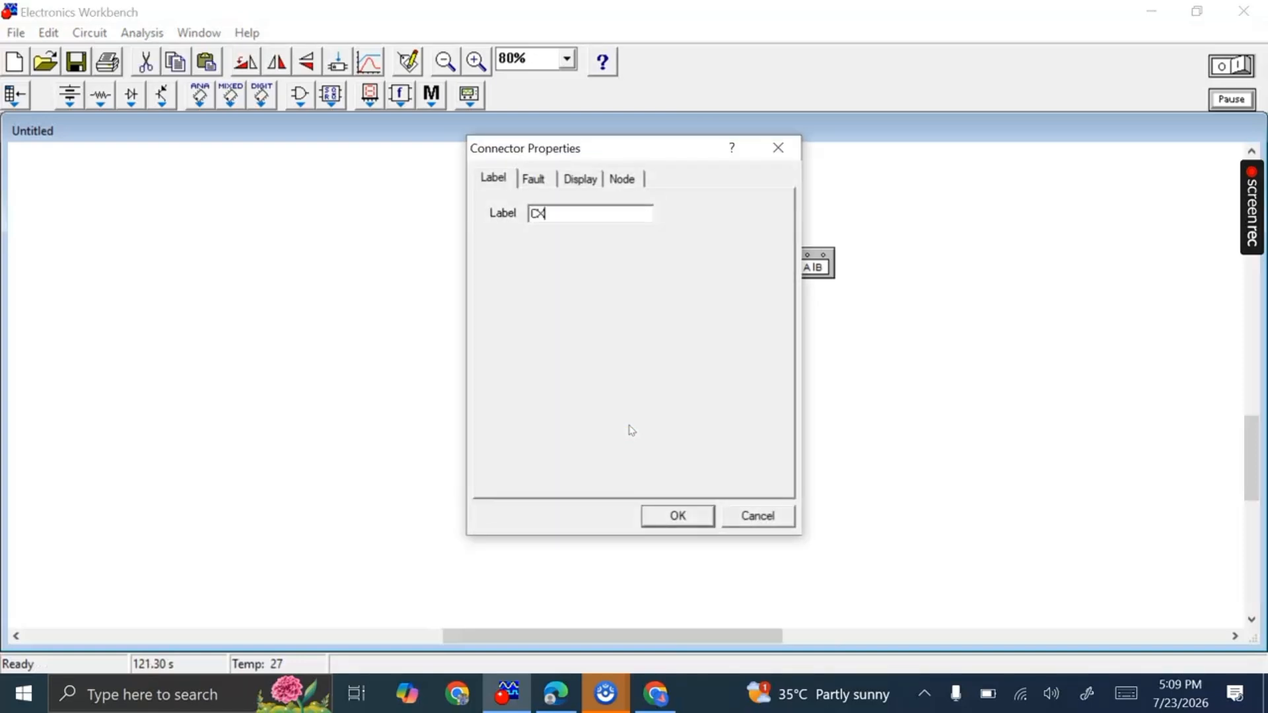
pyautogui.click(698, 520)
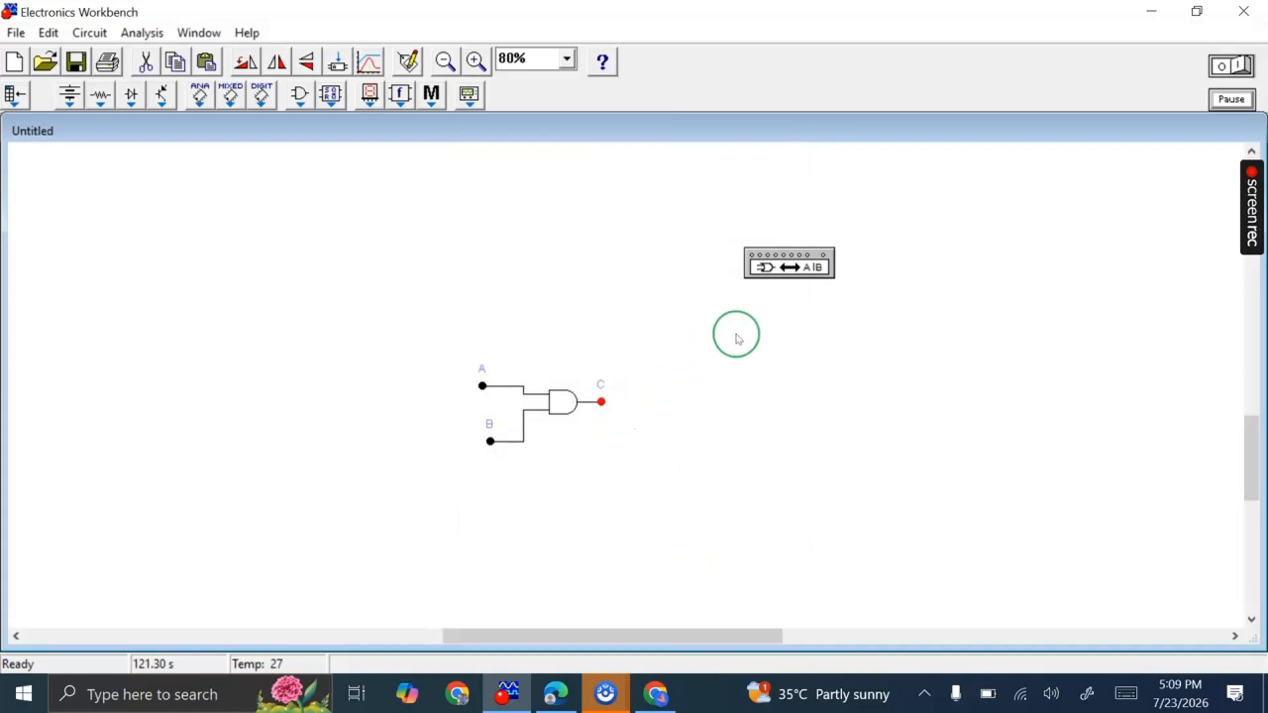
# - Move the logic converter closer to the gate and wire connectors A and B to its first two inputs and C to its output terminal
pyautogui.moveTo(809, 253); pyautogui.dragTo(682, 257)
pyautogui.moveTo(473, 385); pyautogui.dragTo(626, 258)
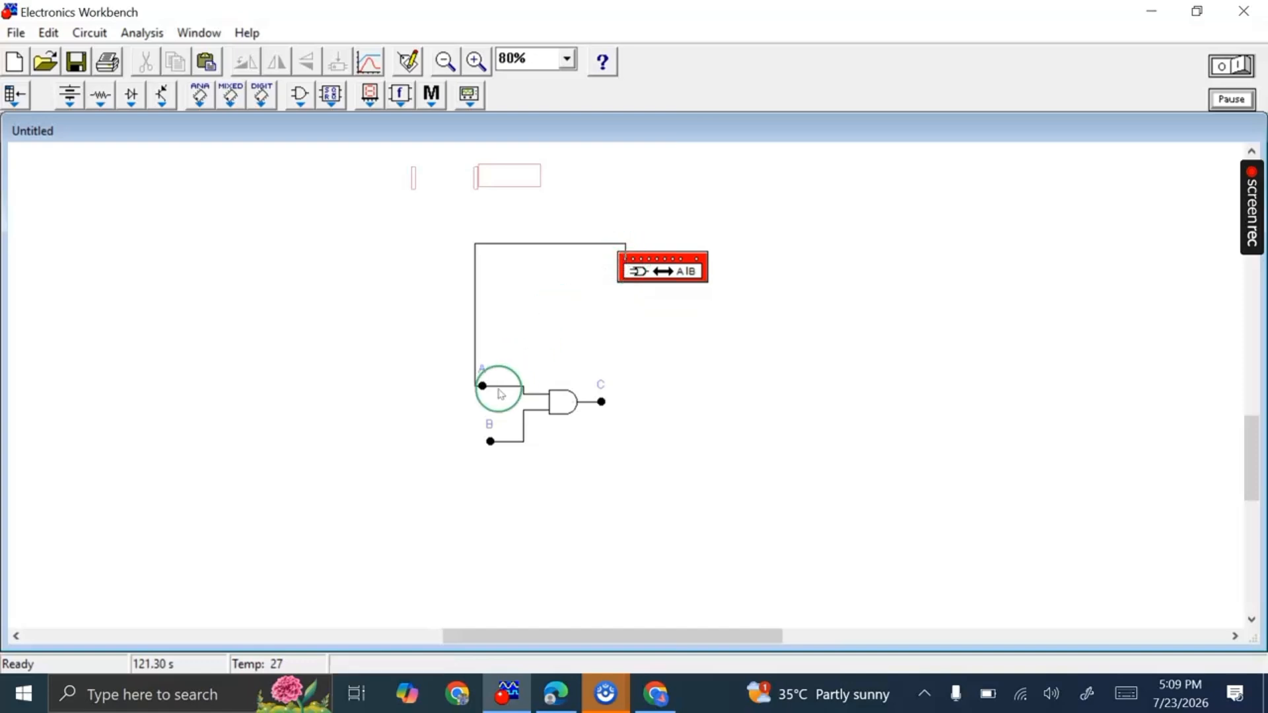
pyautogui.click(489, 442)
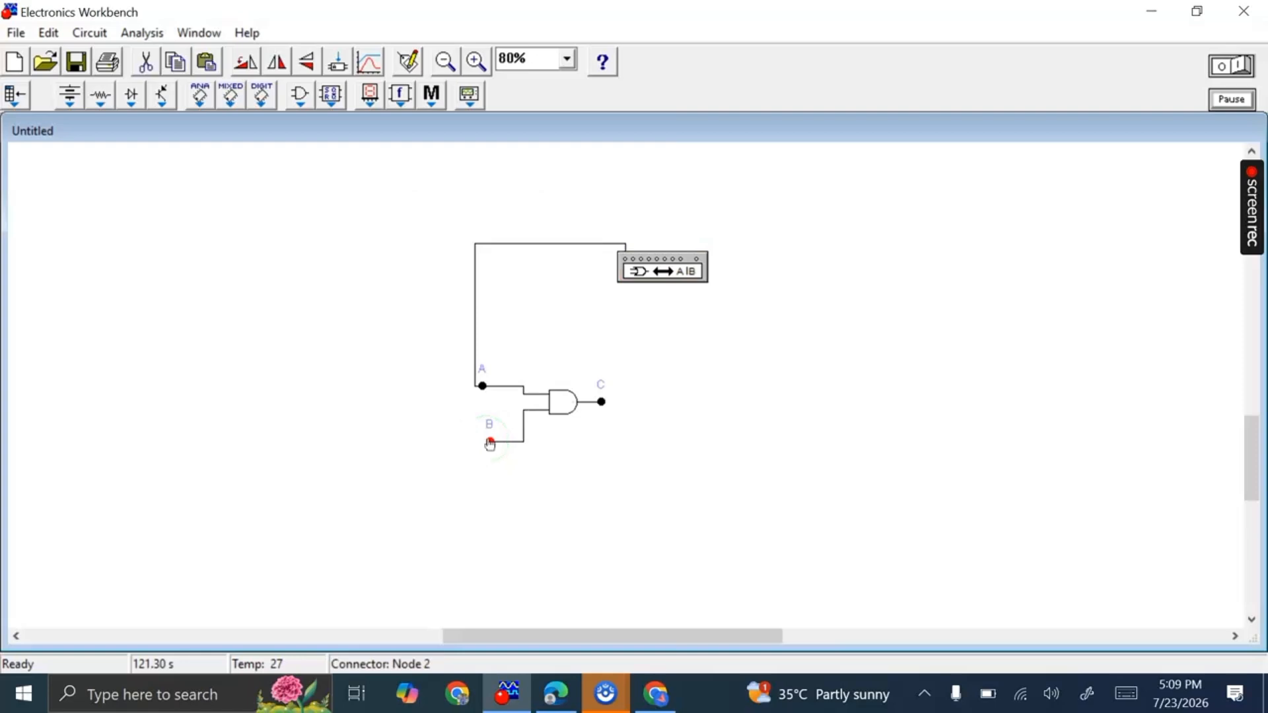
pyautogui.click(489, 442)
pyautogui.click(447, 466)
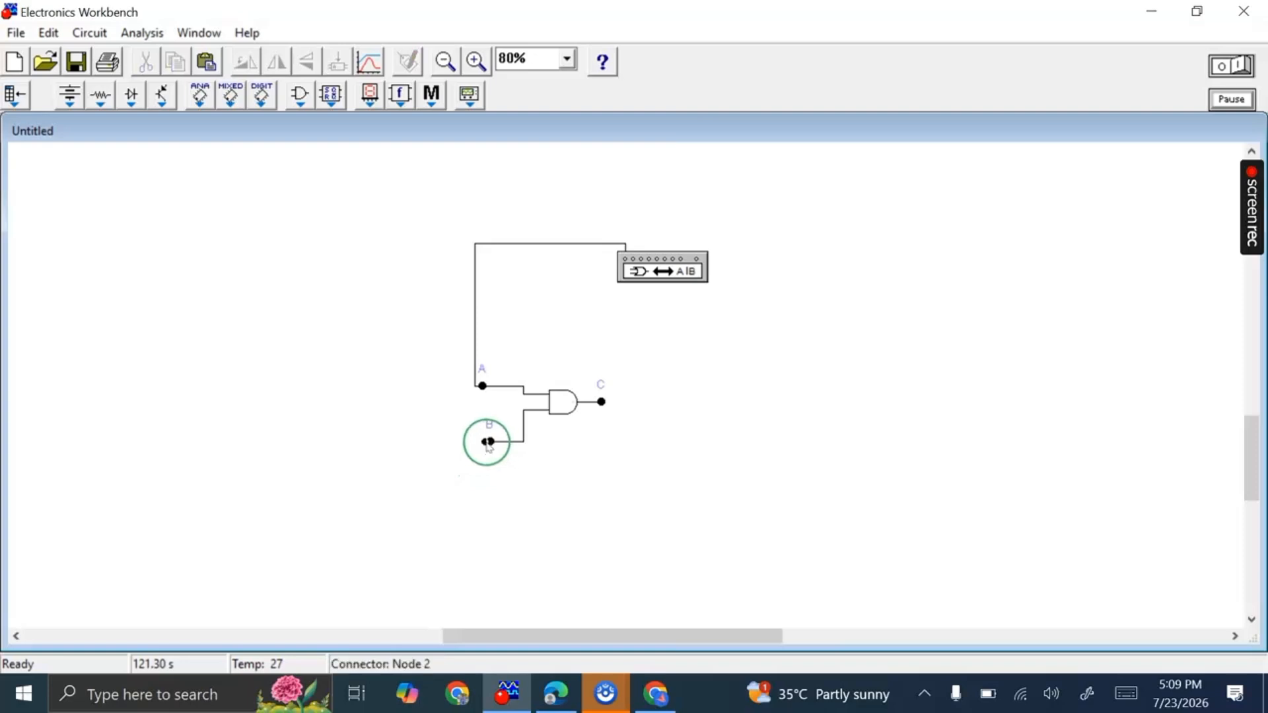
pyautogui.moveTo(489, 441)
pyautogui.mouseDown()
pyautogui.moveTo(616, 249)
pyautogui.moveTo(633, 259)
pyautogui.mouseUp()
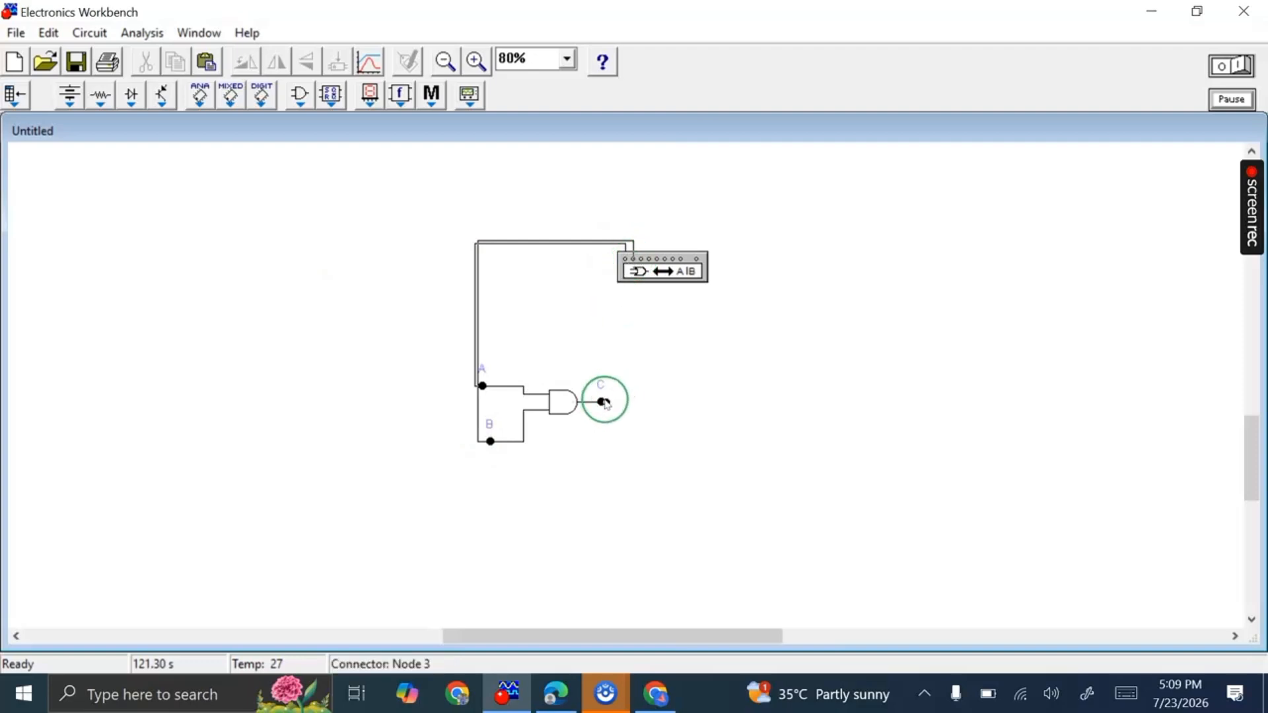
pyautogui.moveTo(603, 402); pyautogui.dragTo(698, 260)
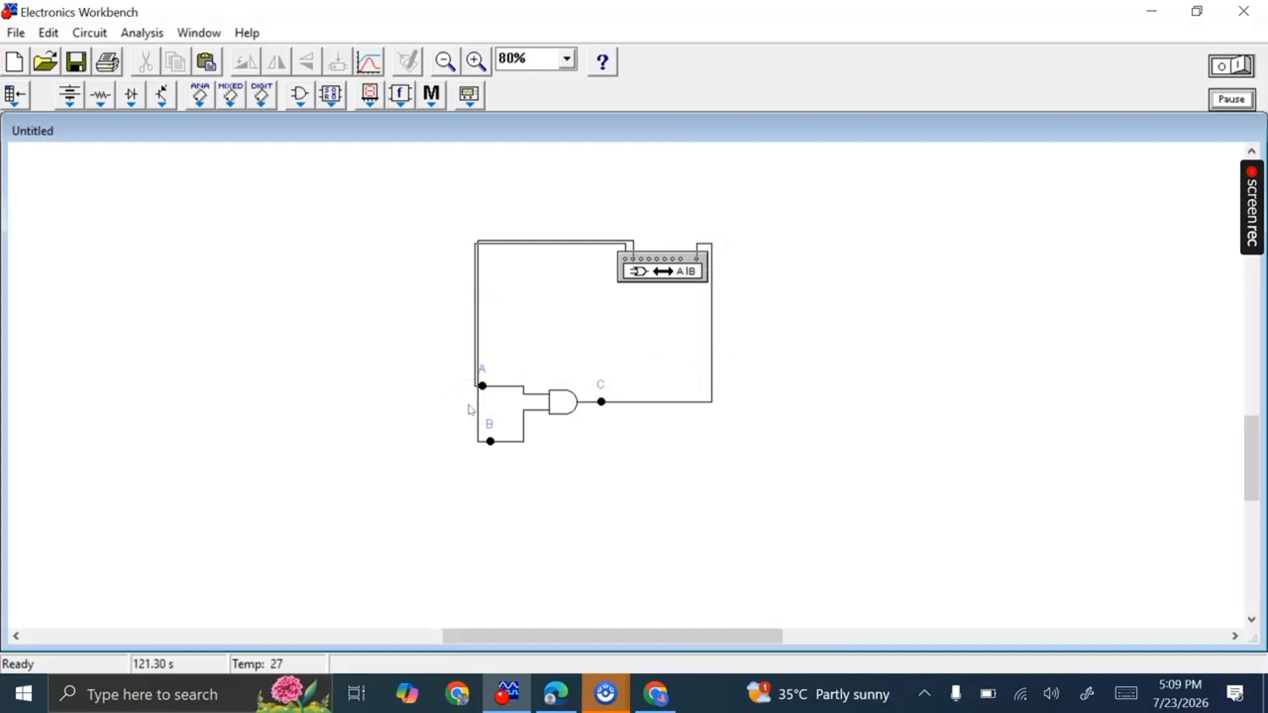
# - Reroute connector B's wire to the logic converter so it runs outside and clear of connector A's wire
pyautogui.click(476, 410)
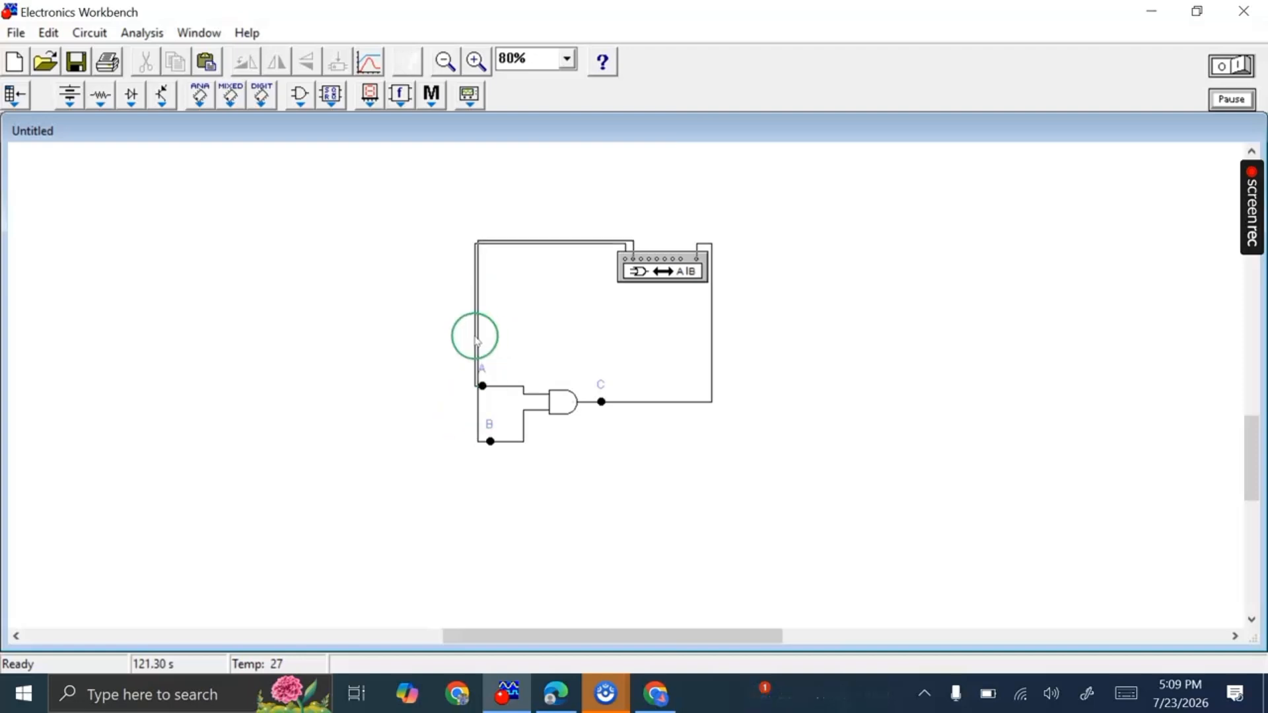
pyautogui.moveTo(476, 334); pyautogui.dragTo(408, 337)
pyautogui.moveTo(405, 272); pyautogui.dragTo(385, 297)
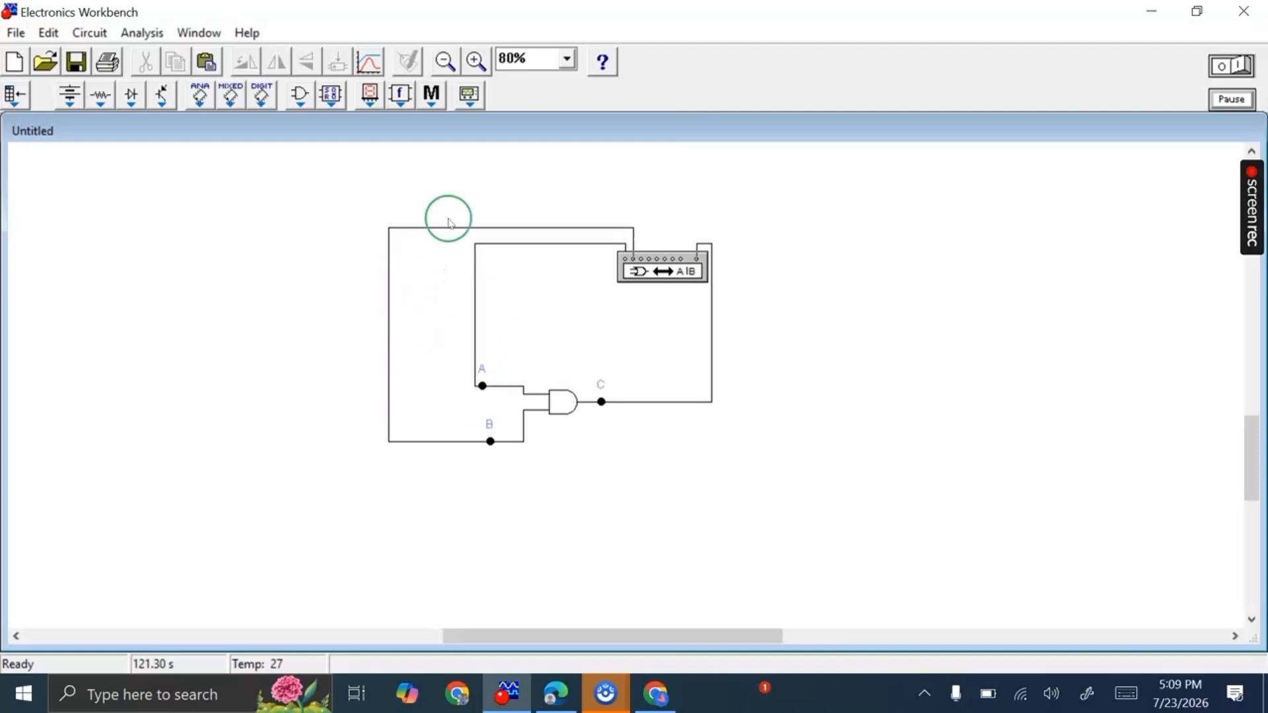
# - Open the logic converter and examine the AND gate's truth table
pyautogui.click(681, 286)
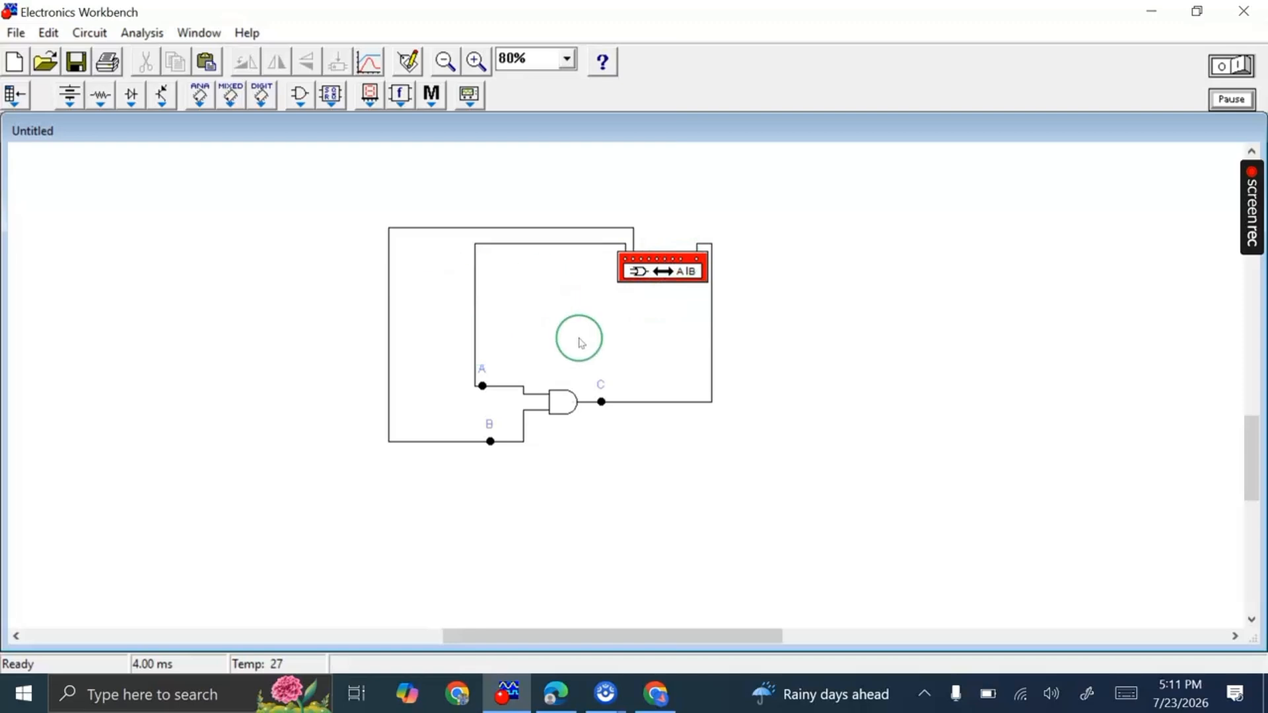
pyautogui.doubleClick(642, 269)
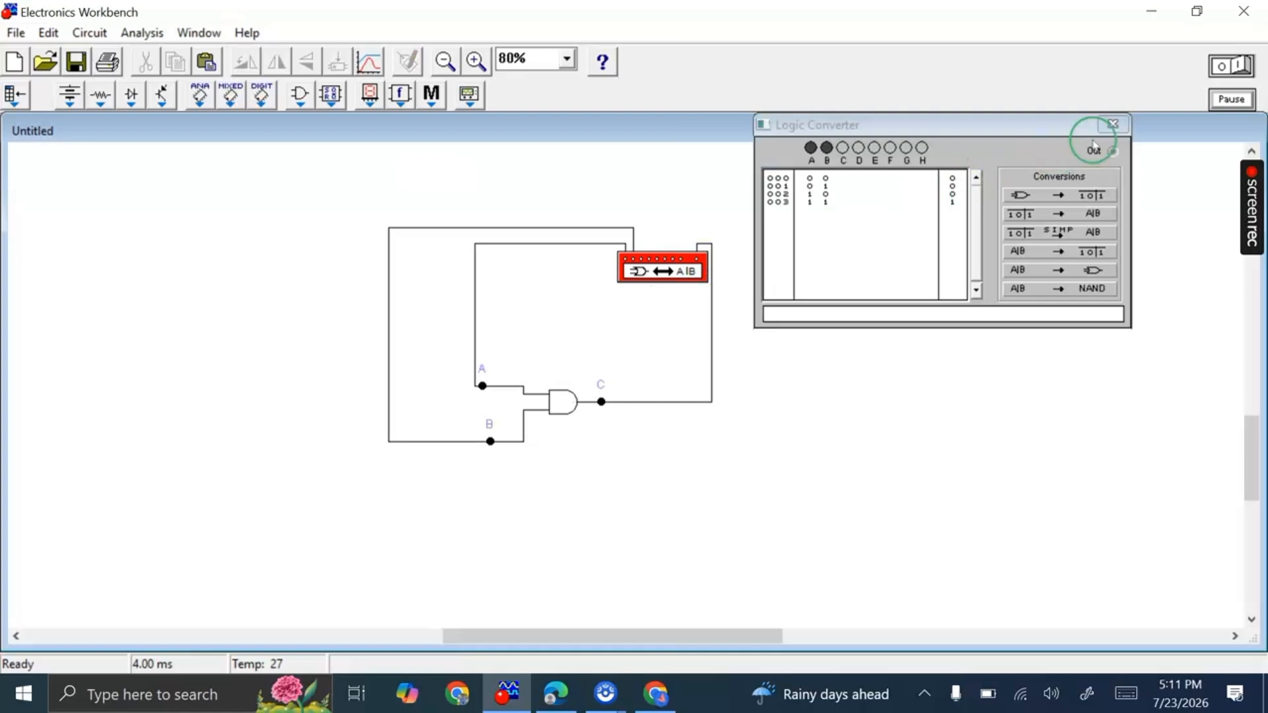
pyautogui.click(1112, 124)
pyautogui.rightClick(654, 282)
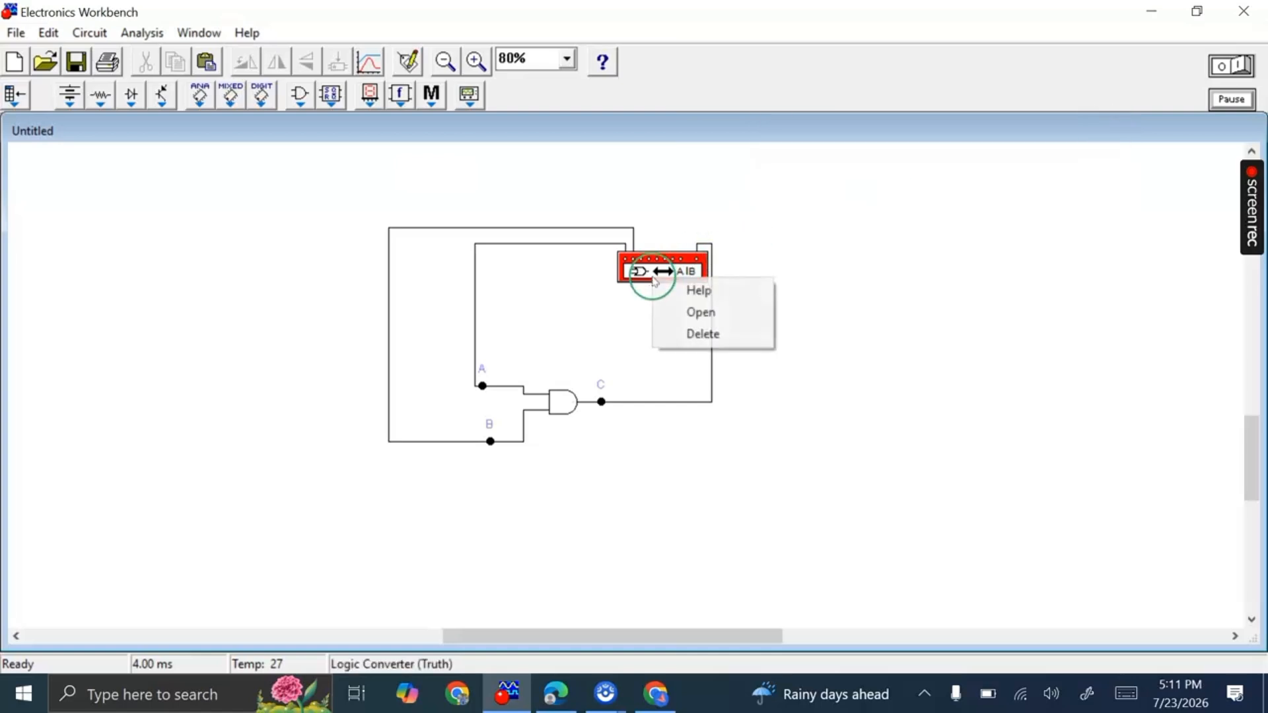
pyautogui.click(684, 313)
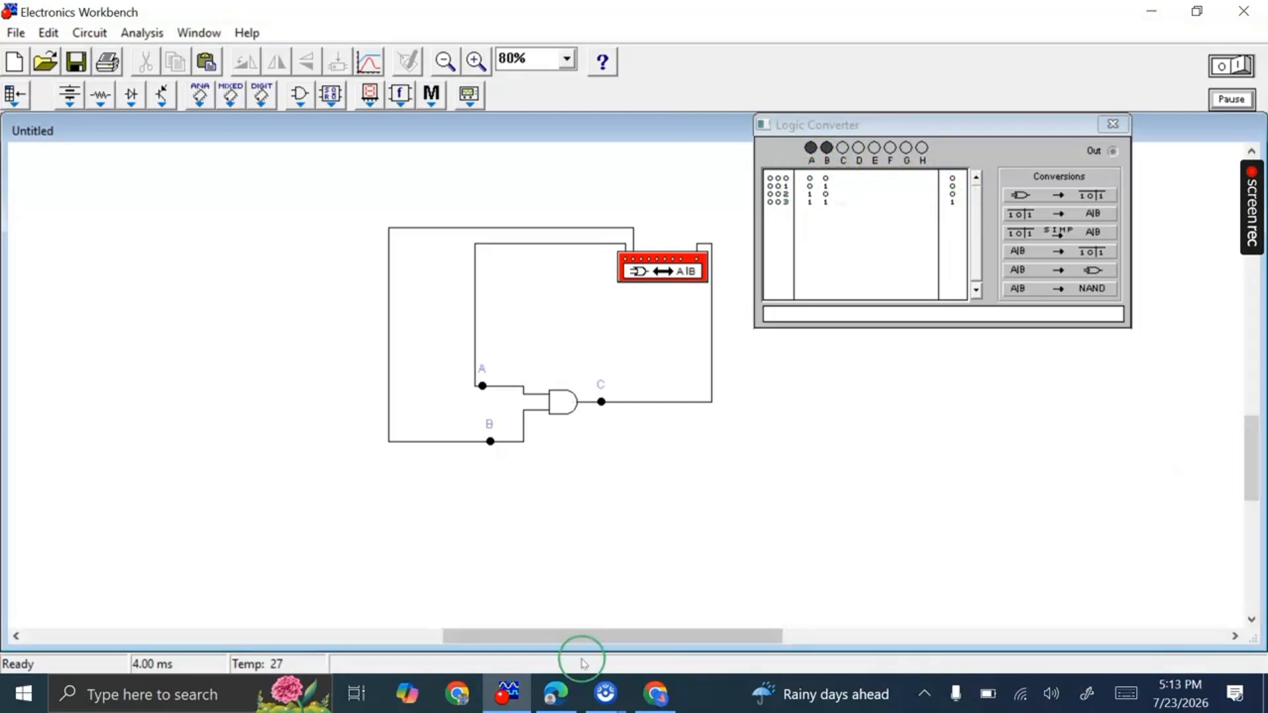
# - Switch to the lab manual, highlight the Task 6 heading and review its NOR gate truth table and circuit
pyautogui.click(555, 694)
pyautogui.scroll(-5, 430, 403)
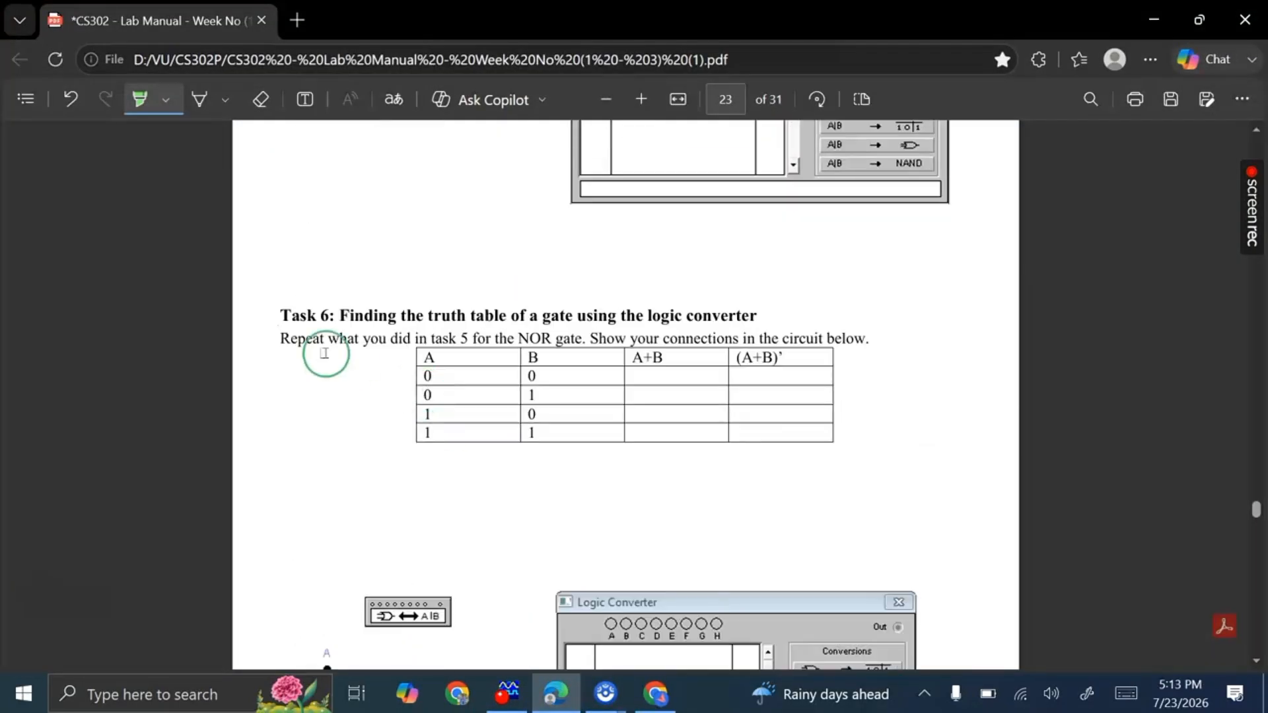
pyautogui.moveTo(283, 318); pyautogui.dragTo(813, 338)
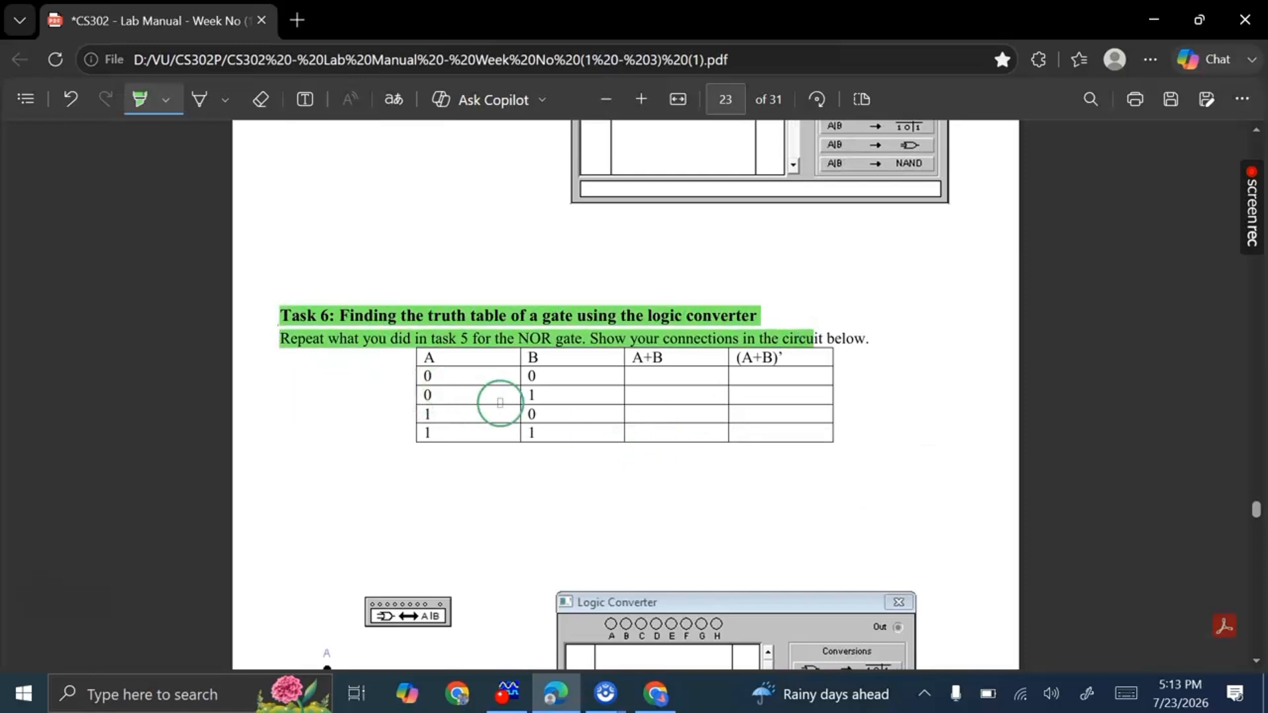
pyautogui.scroll(-3, 502, 396)
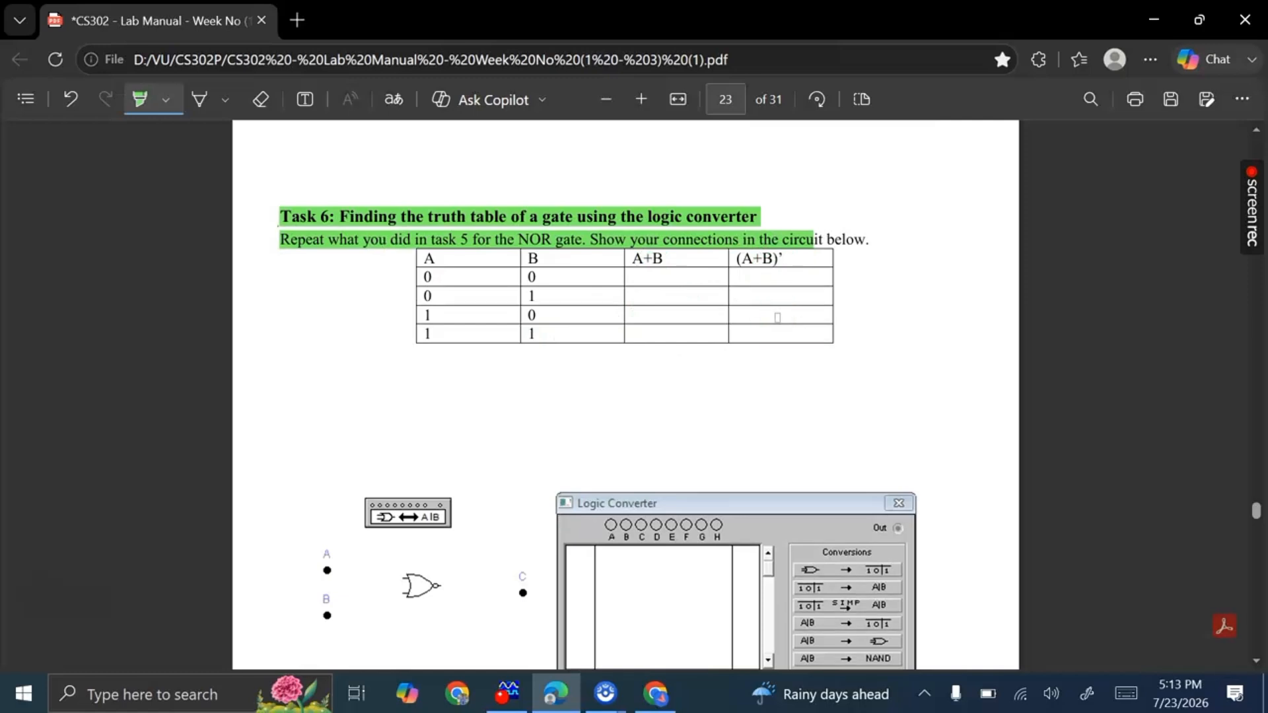
pyautogui.scroll(-8, 777, 318)
pyautogui.scroll(7, 840, 443)
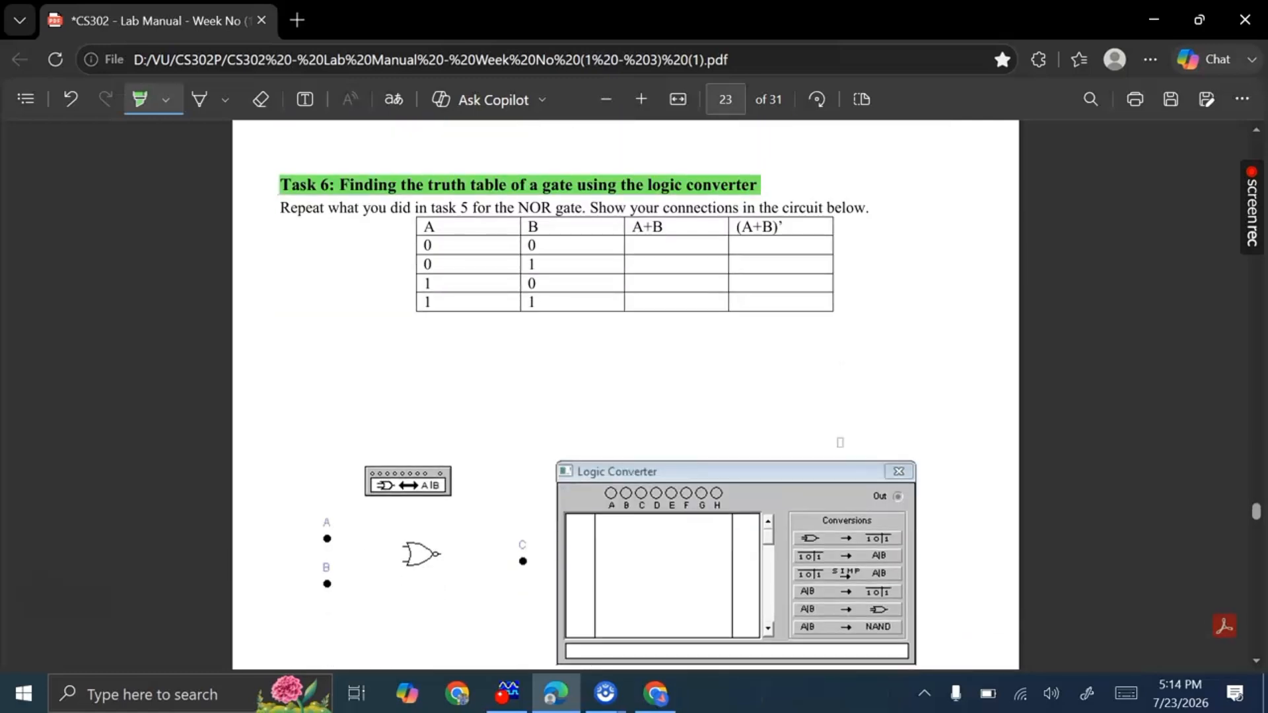
pyautogui.scroll(-2, 840, 442)
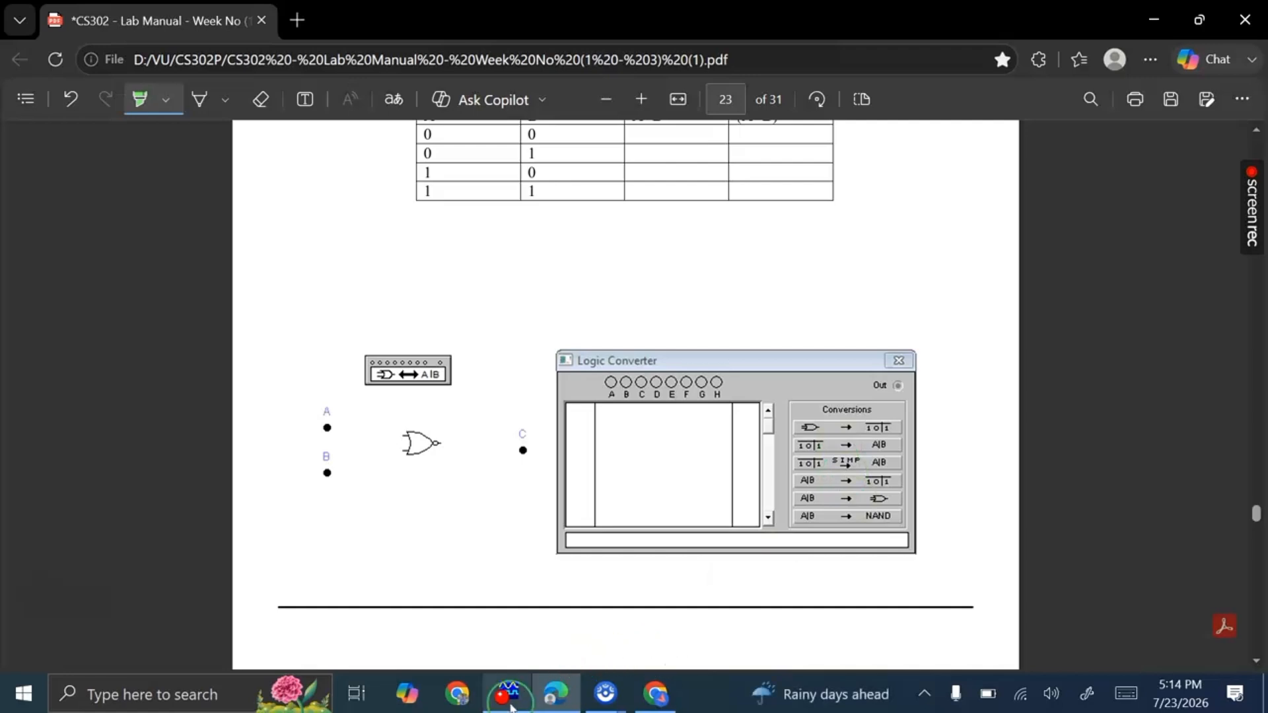
# - Return to Electronics Workbench and replace the AND gate with a two-input OR gate between the connectors
pyautogui.click(507, 692)
pyautogui.moveTo(552, 396); pyautogui.dragTo(563, 405)
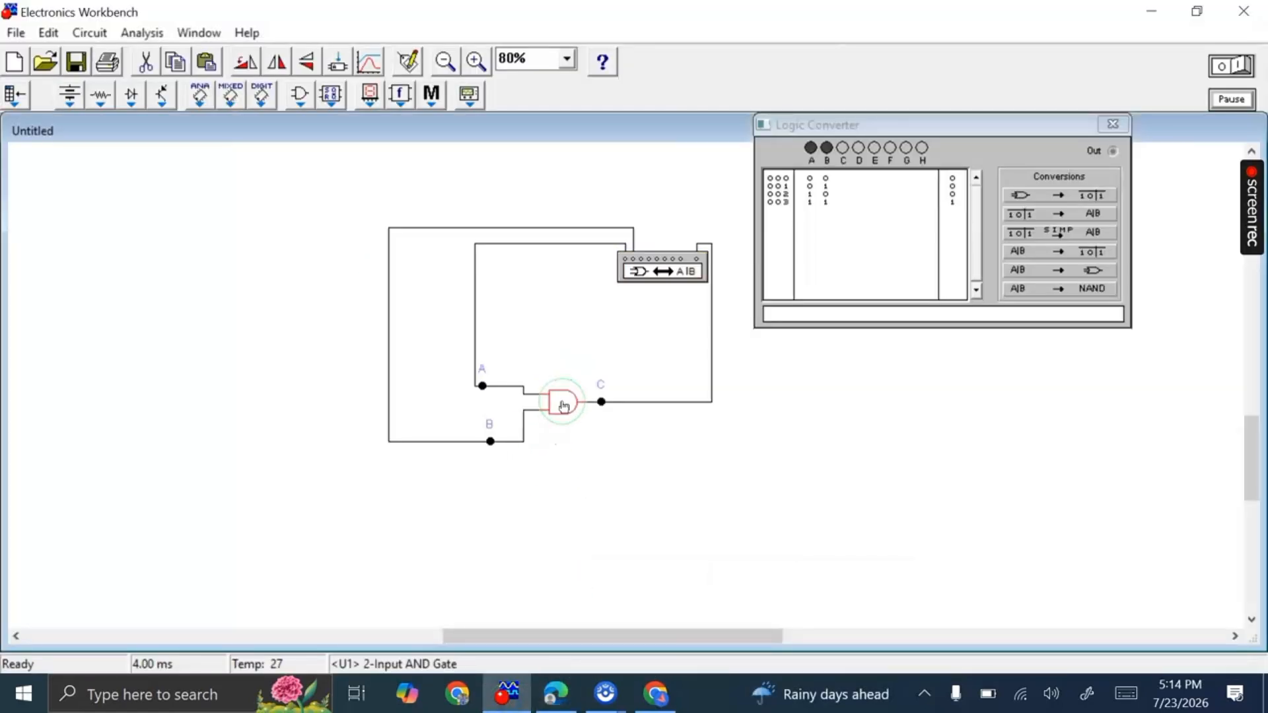
pyautogui.press('Delete')
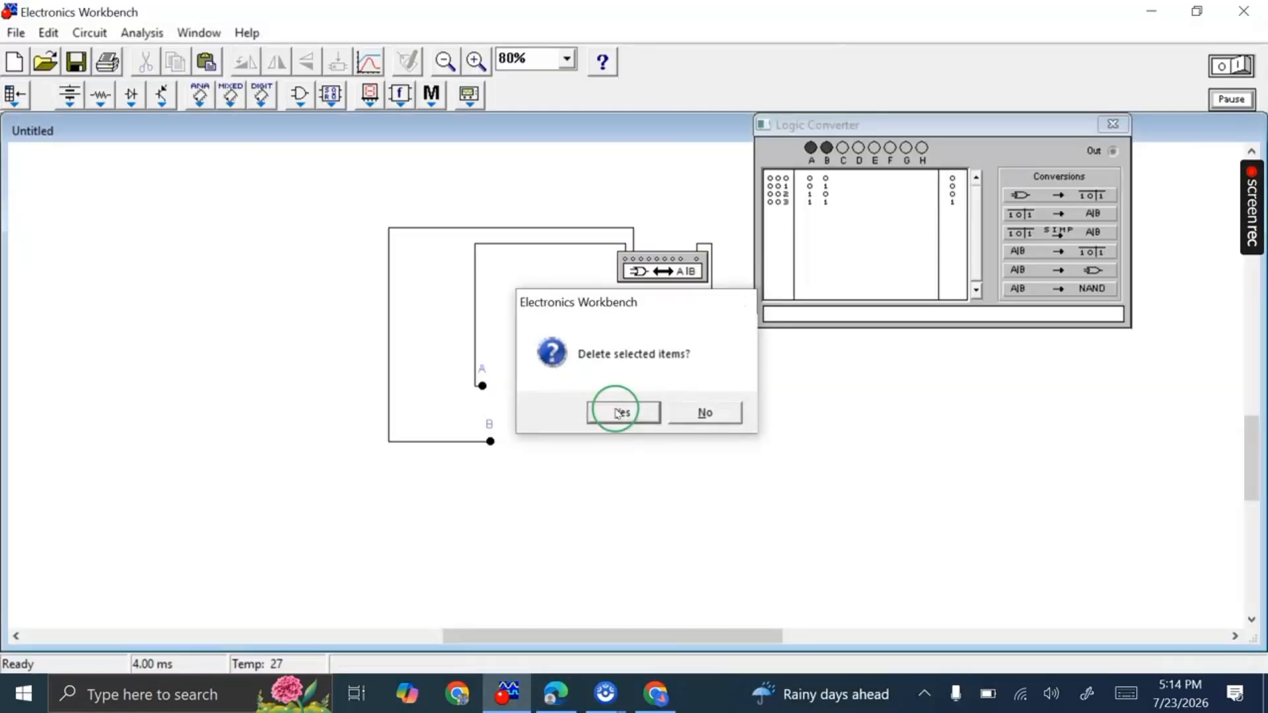
pyautogui.click(615, 412)
pyautogui.click(299, 95)
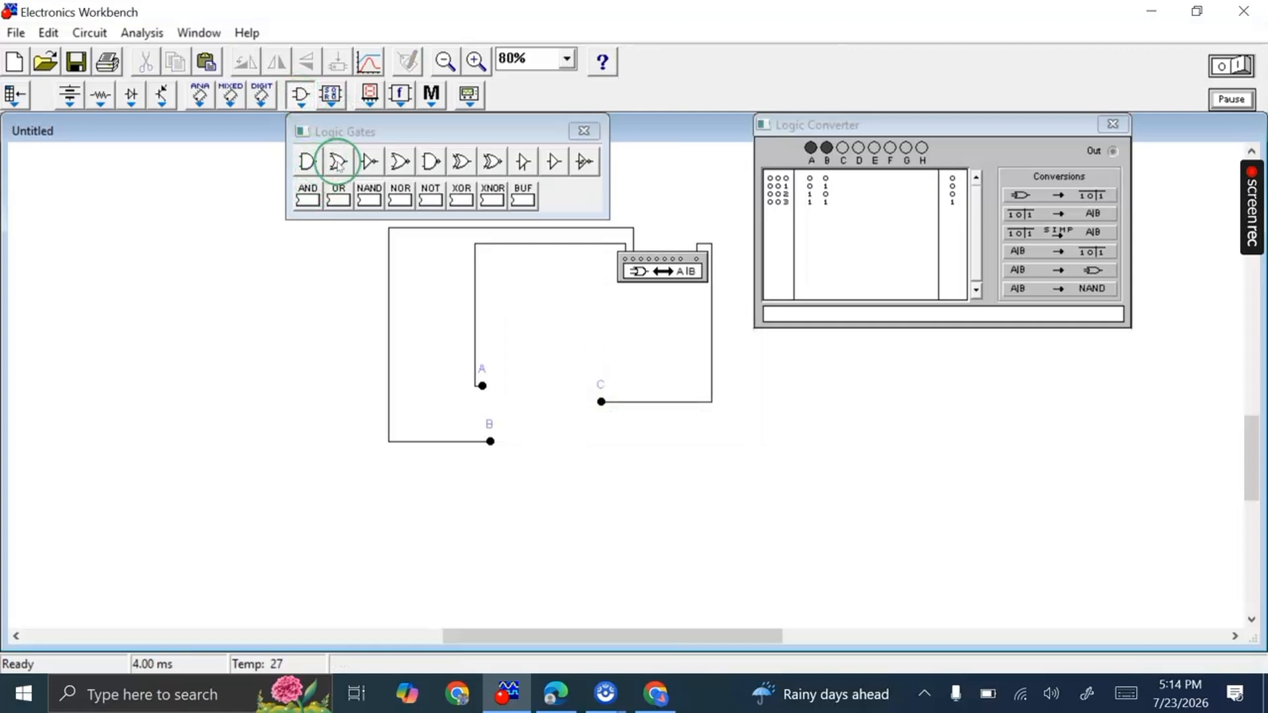
pyautogui.moveTo(337, 163); pyautogui.dragTo(545, 406)
pyautogui.click(585, 135)
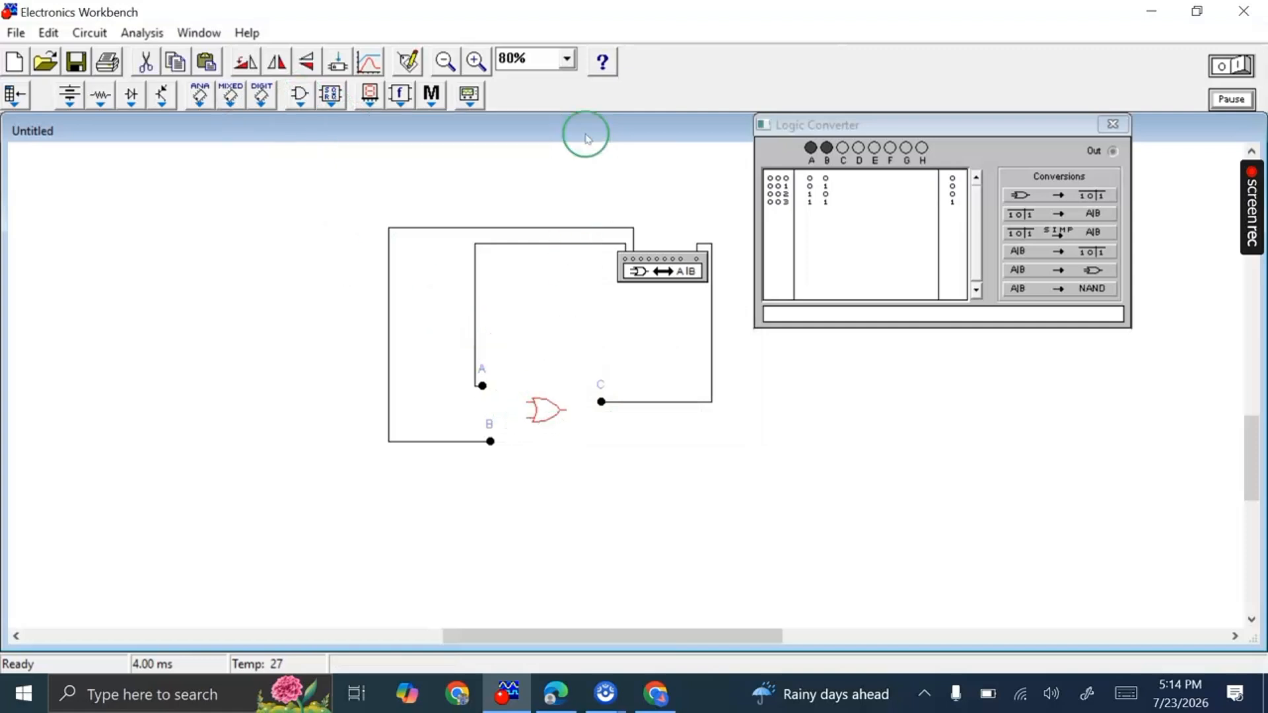
pyautogui.click(488, 354)
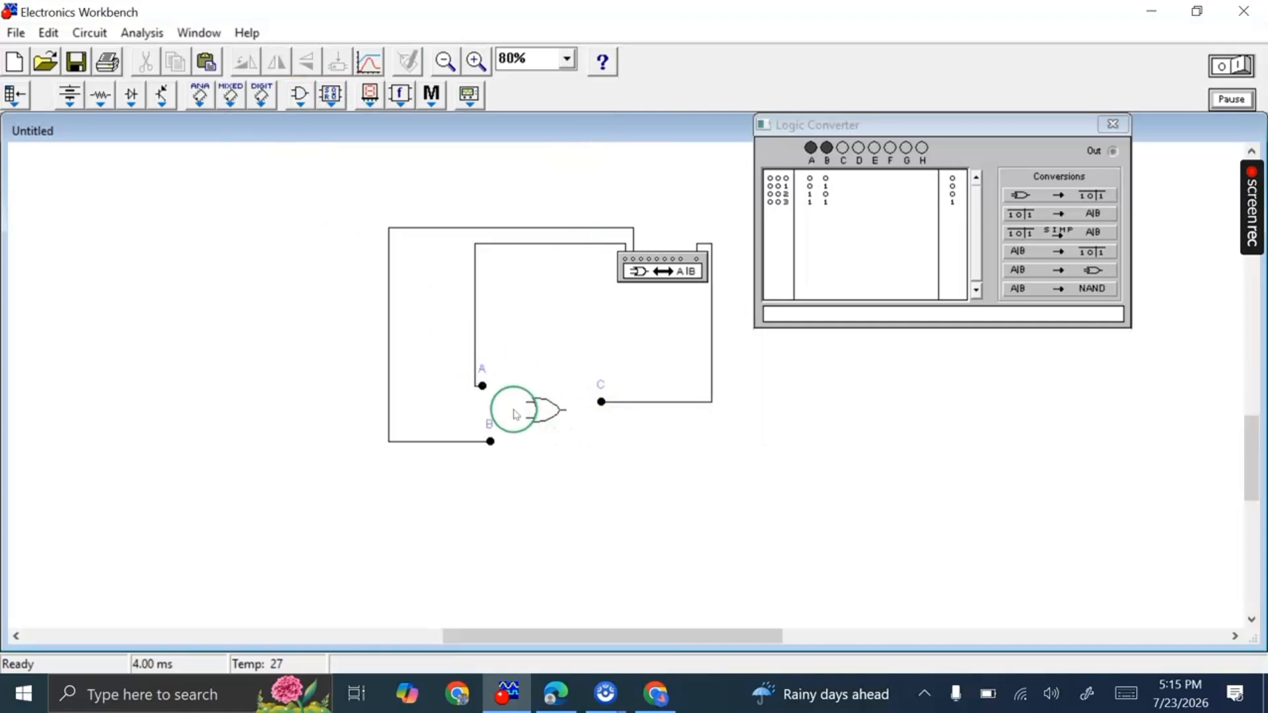
# - Wire the OR gate's inputs to connectors A and B and its output to connector C
pyautogui.moveTo(527, 402); pyautogui.dragTo(483, 386)
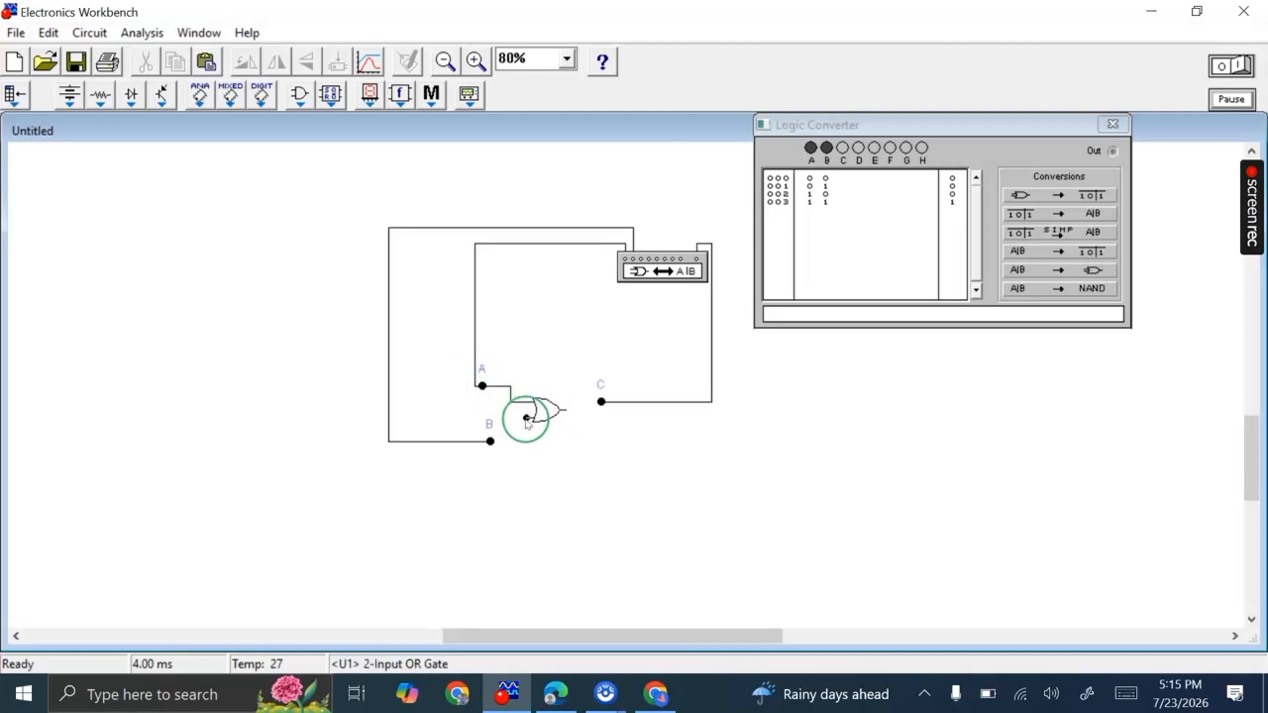
pyautogui.moveTo(526, 421); pyautogui.dragTo(490, 441)
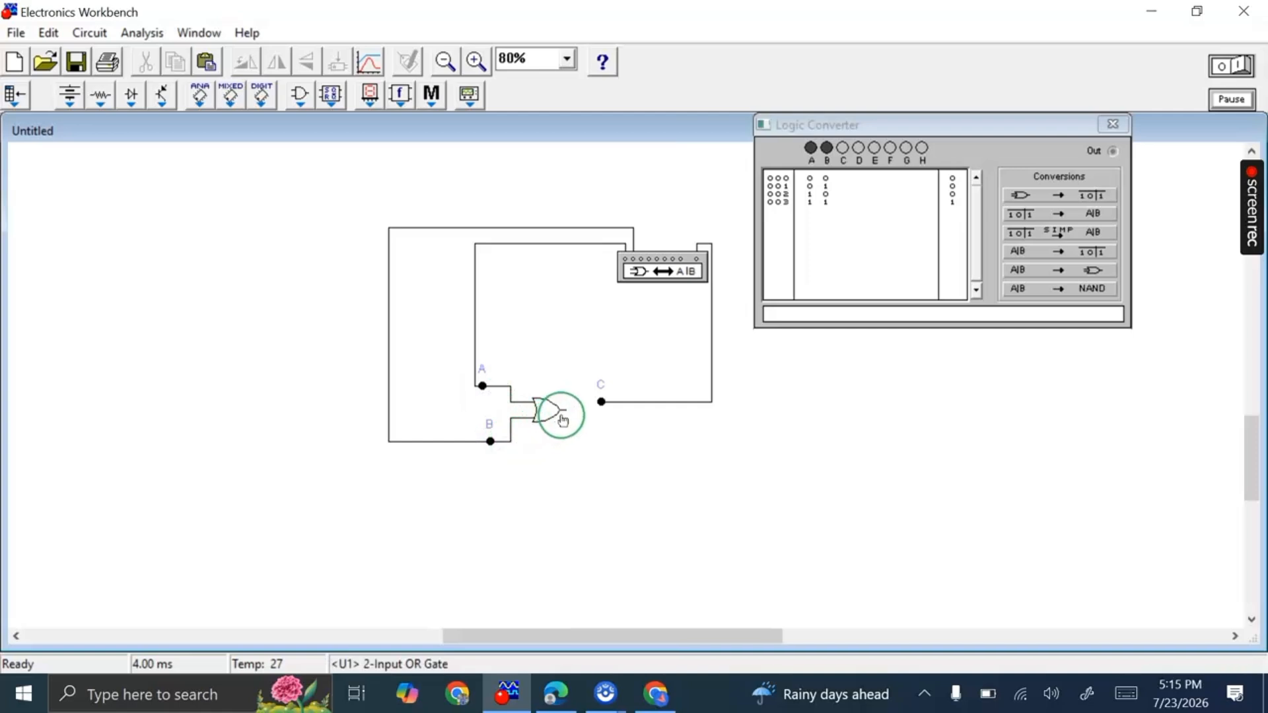
pyautogui.moveTo(566, 410); pyautogui.dragTo(601, 402)
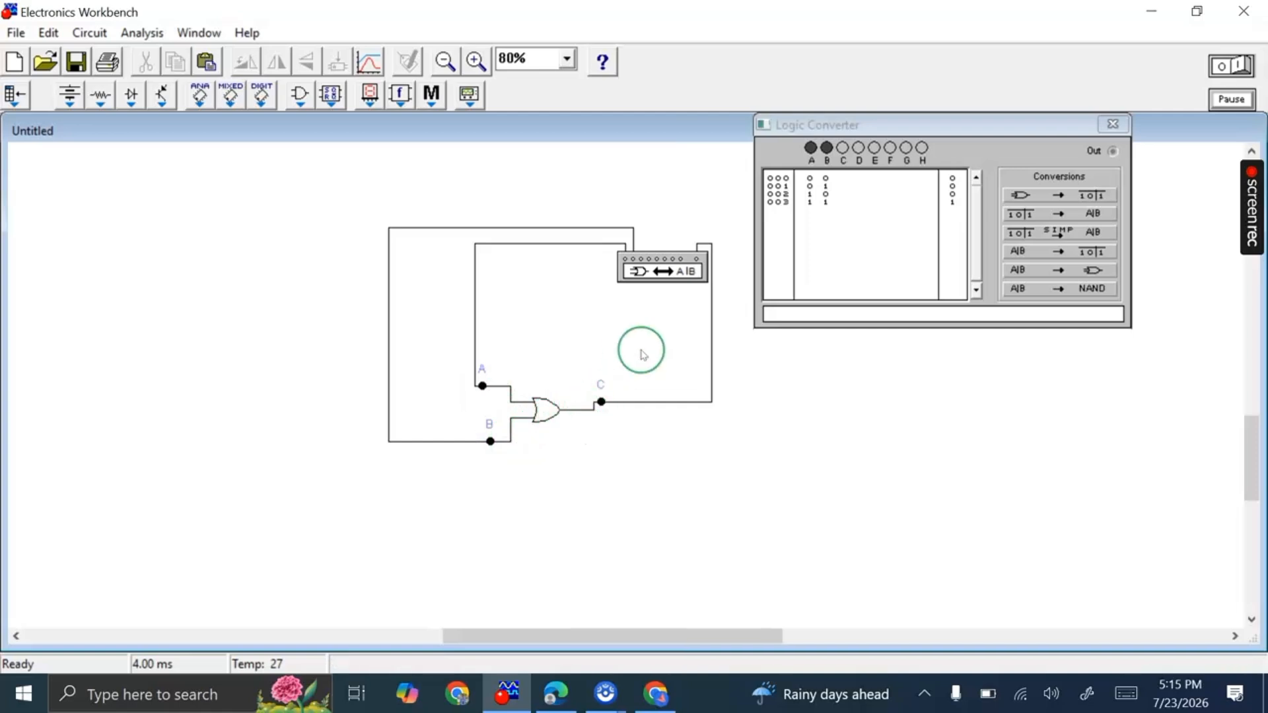
# - Reopen the logic converter and convert the OR gate circuit to a truth table
pyautogui.click(1111, 123)
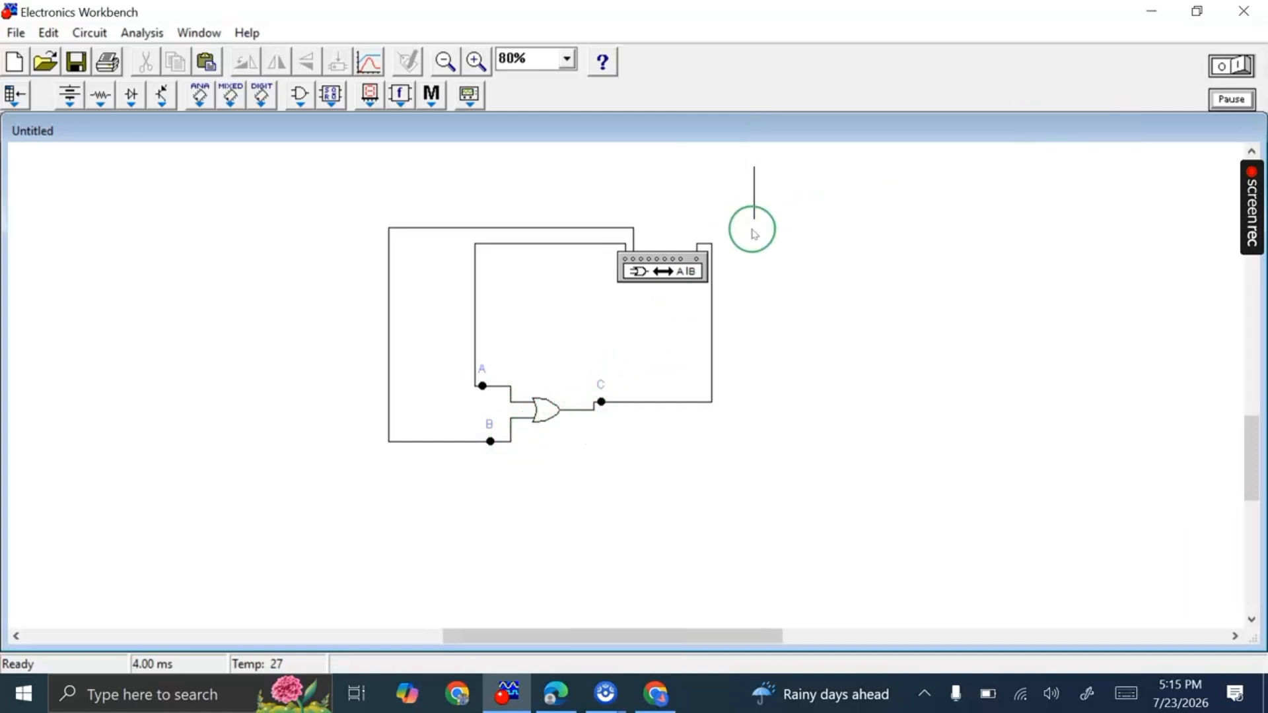
pyautogui.doubleClick(655, 270)
pyautogui.click(1008, 202)
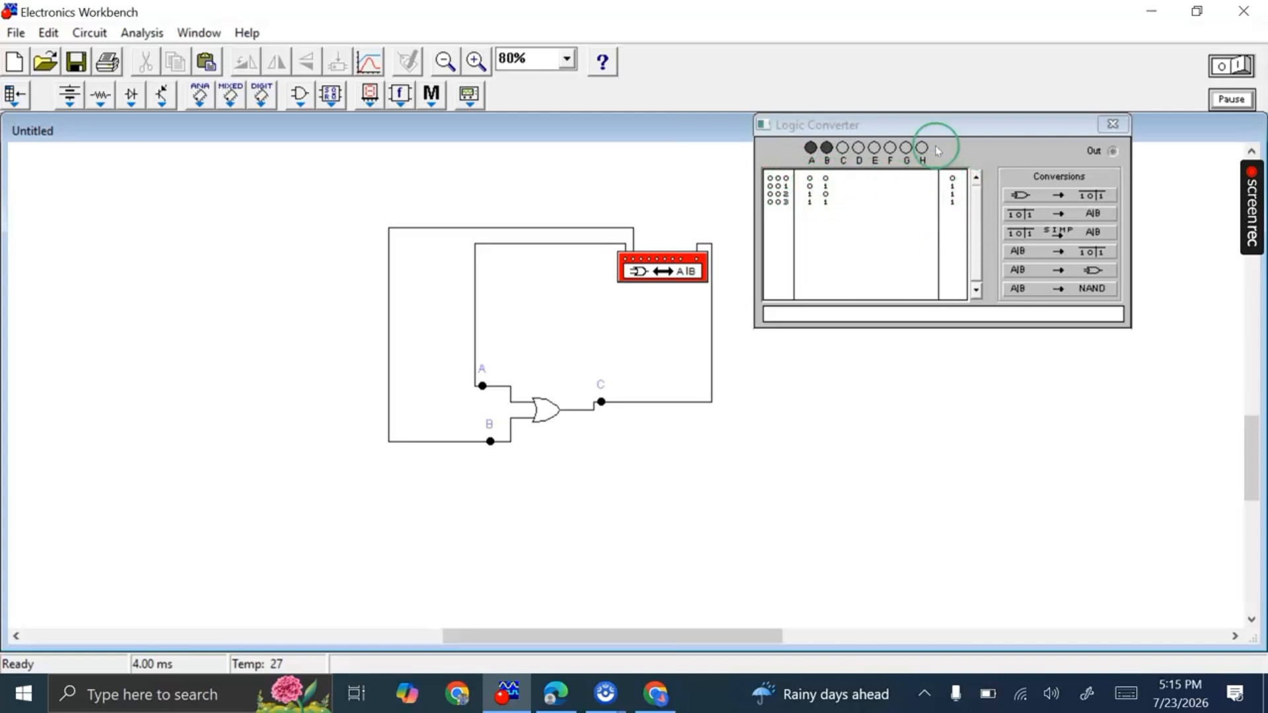
# - Check the Task 6 table and circuit in the lab manual, and replace the OR gate with a two-input NOR gate in Electronics Workbench
pyautogui.click(555, 694)
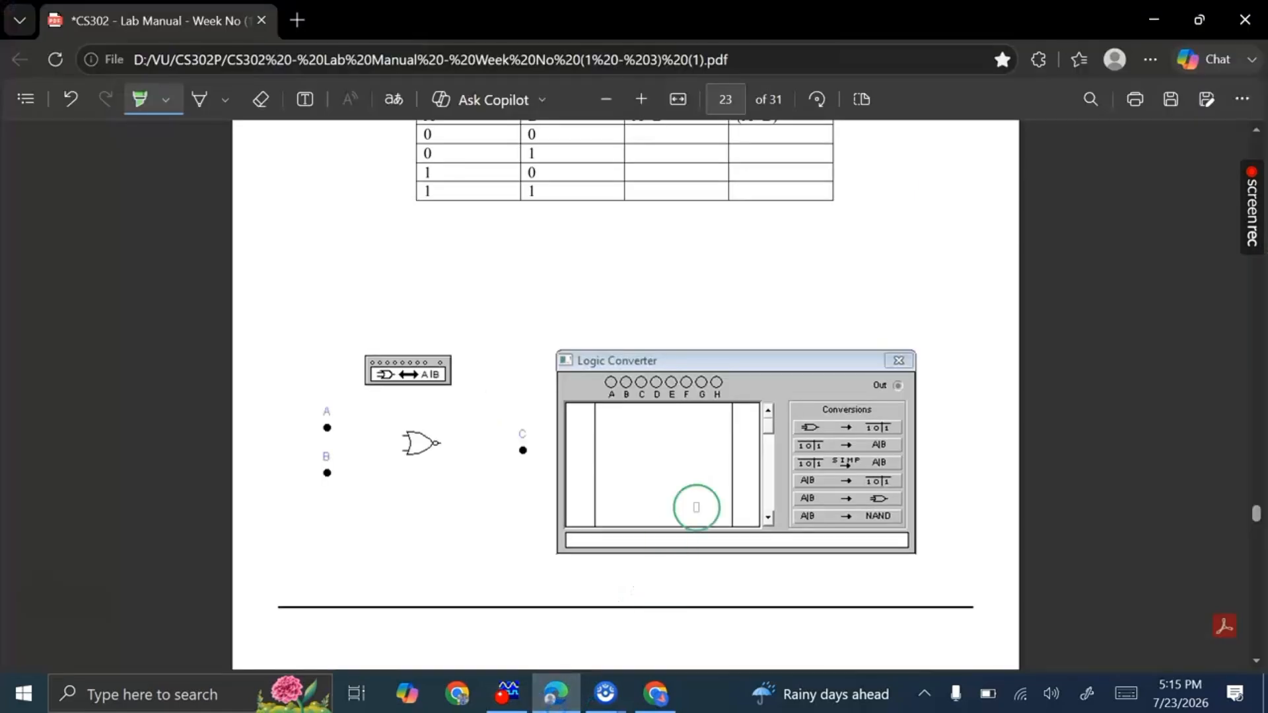
pyautogui.scroll(2, 712, 244)
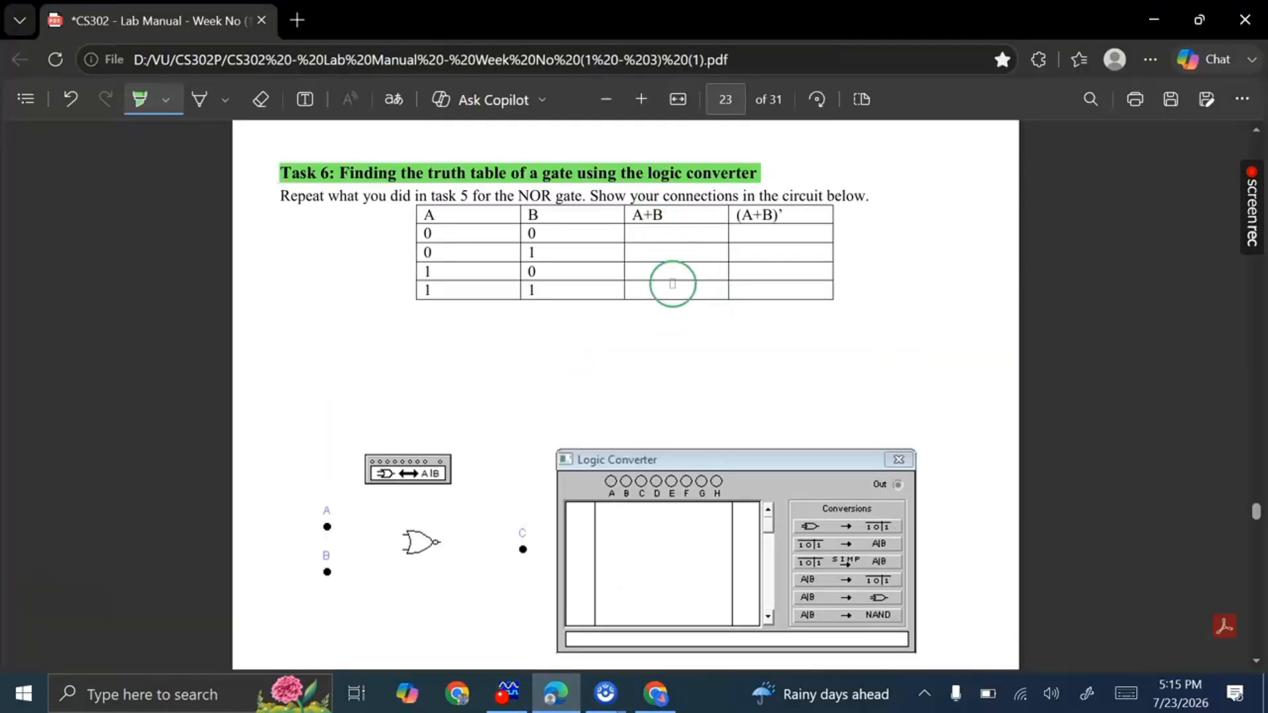
pyautogui.scroll(-2, 759, 259)
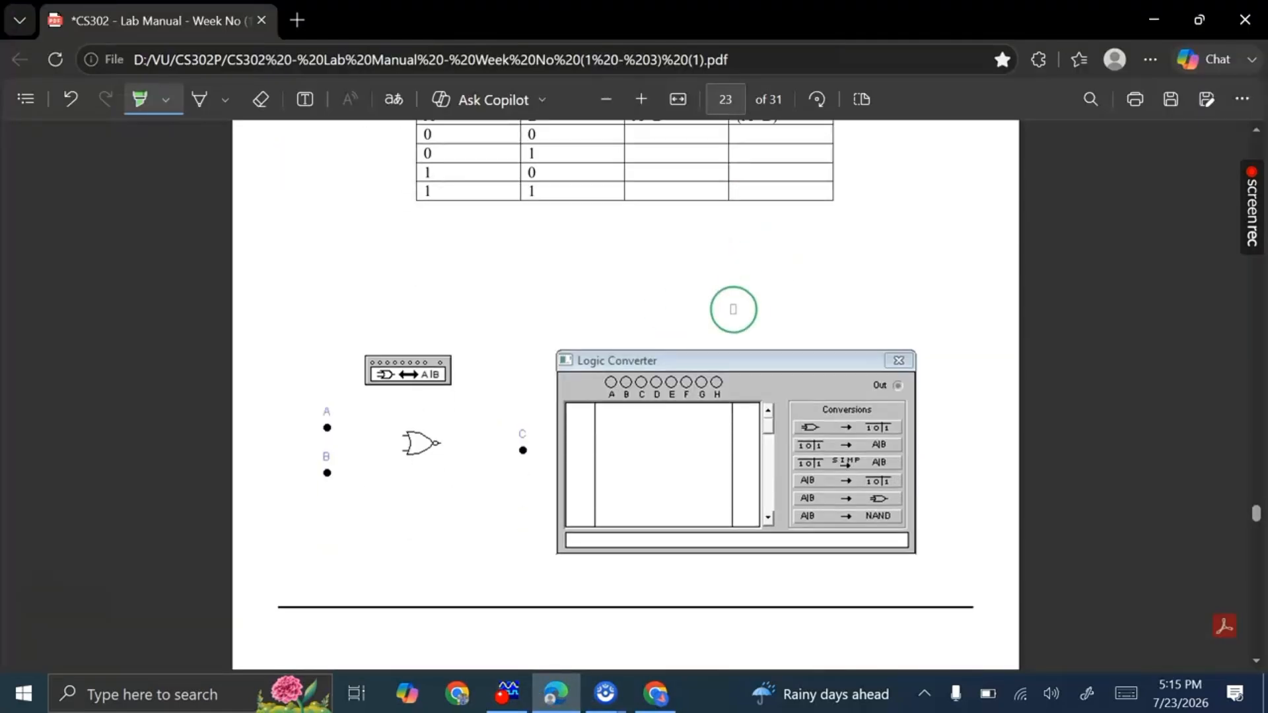
pyautogui.scroll(-2, 602, 487)
pyautogui.click(507, 693)
pyautogui.click(540, 410)
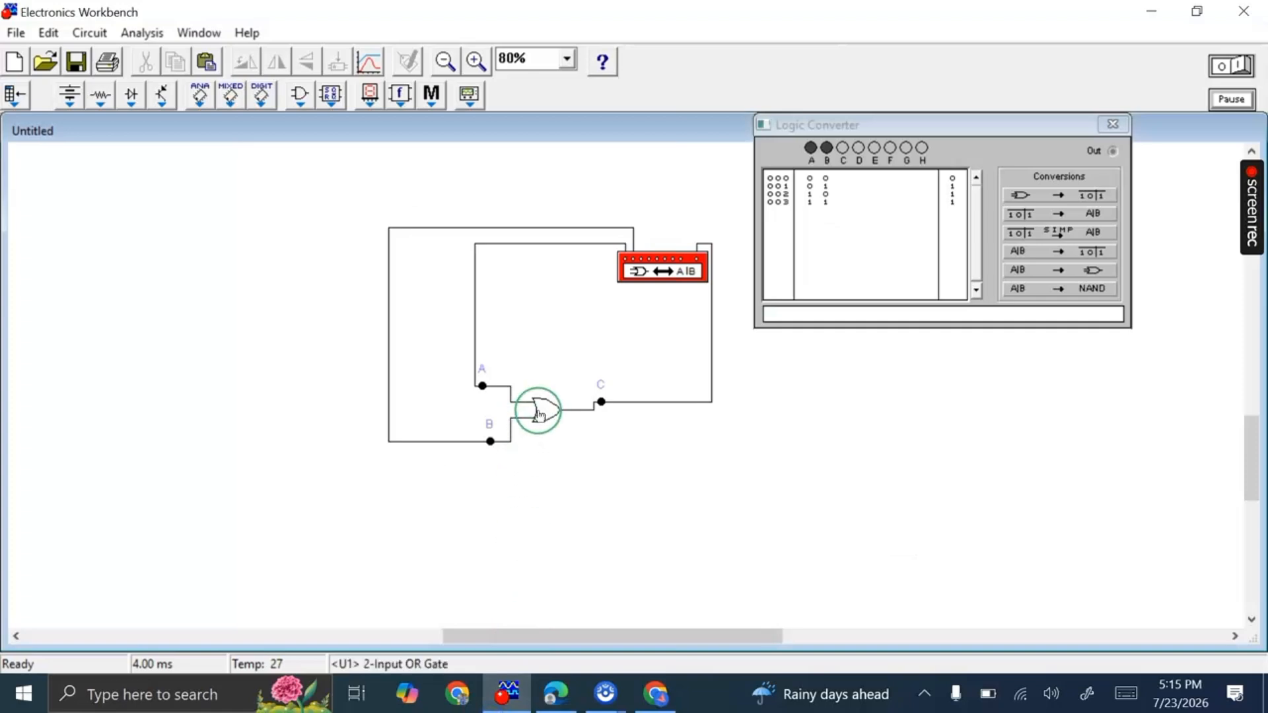
pyautogui.press('Delete')
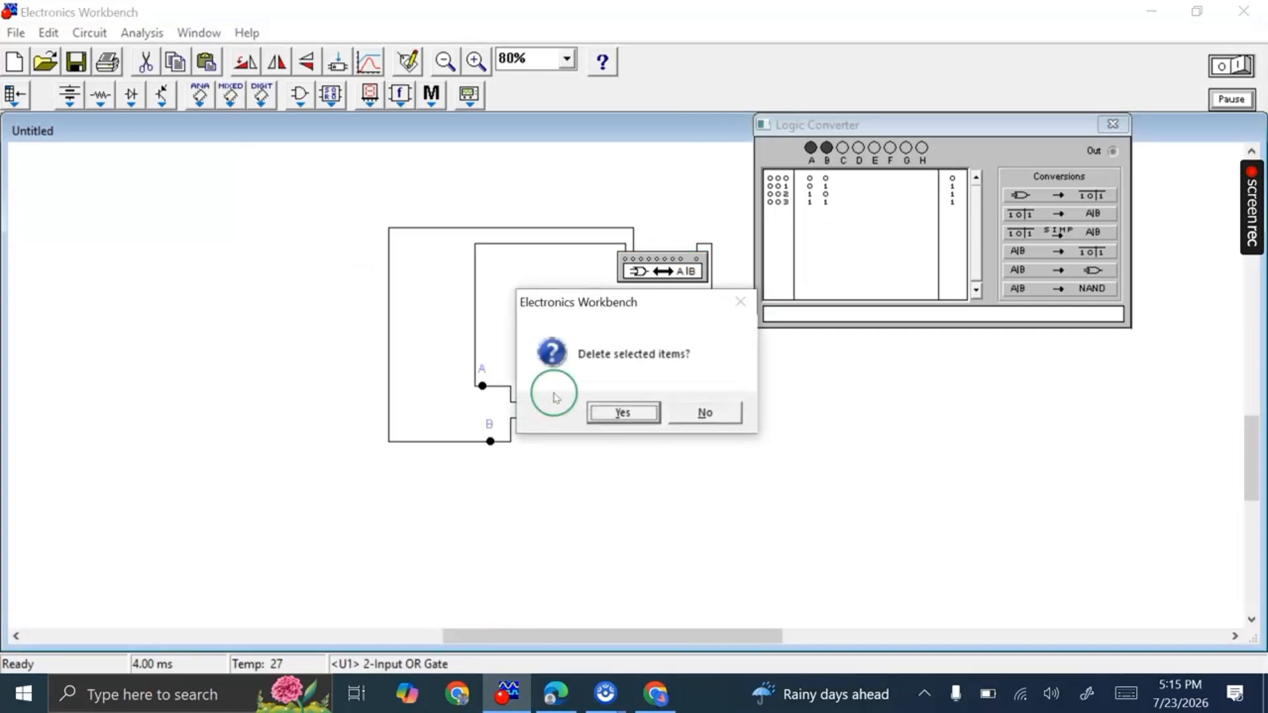
pyautogui.click(624, 414)
pyautogui.click(297, 96)
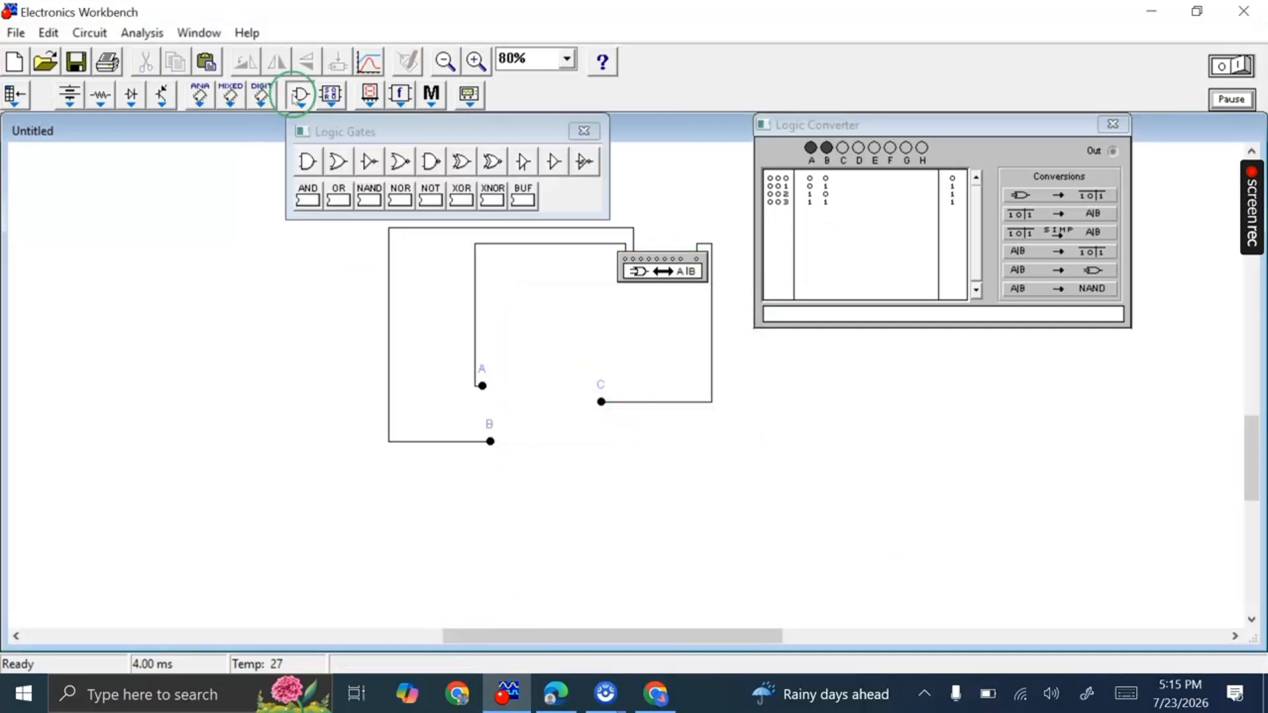
pyautogui.moveTo(391, 170); pyautogui.dragTo(531, 410)
pyautogui.click(585, 132)
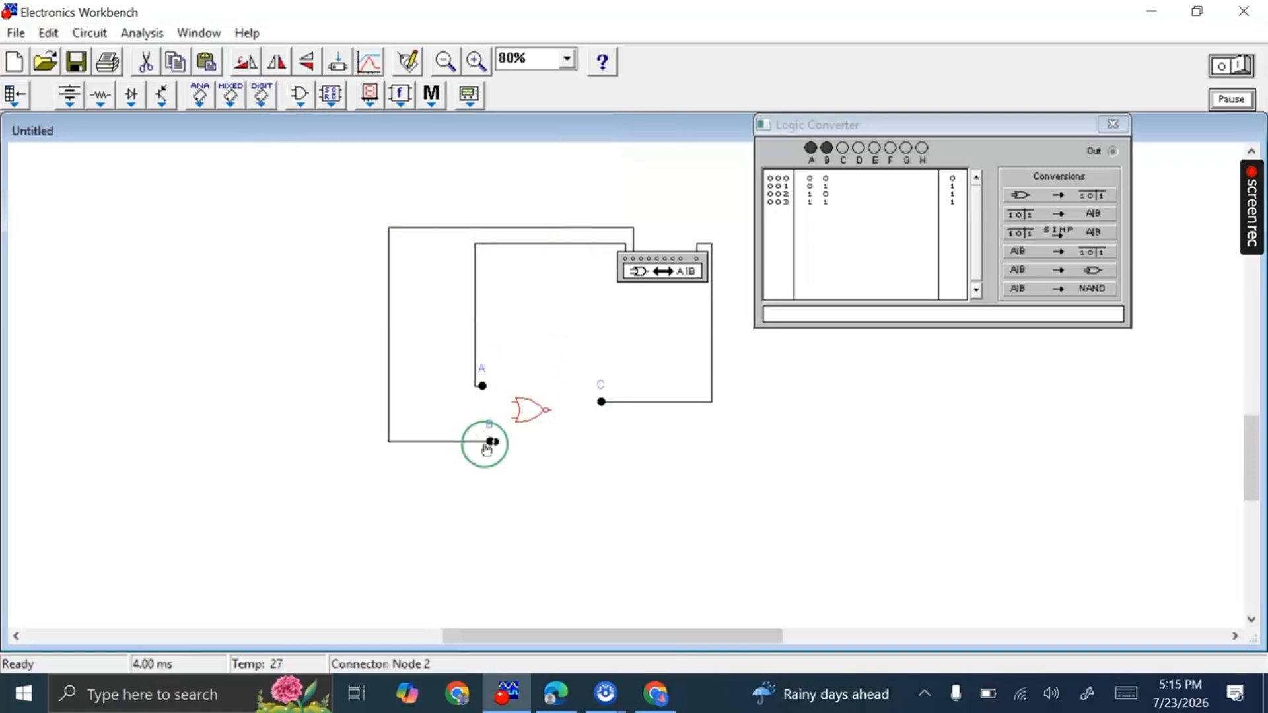
# - Wire the NOR gate to connectors A, B and C and convert the circuit to a truth table with the logic converter
pyautogui.moveTo(512, 404); pyautogui.dragTo(482, 384)
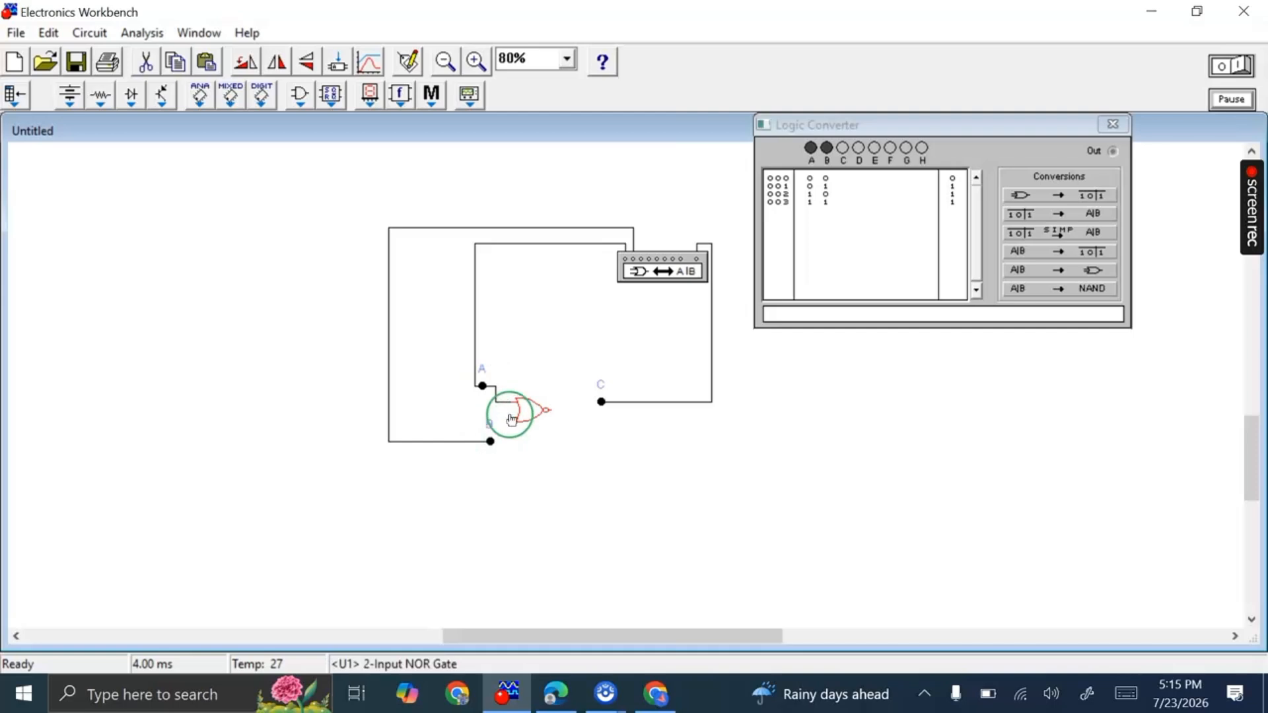
pyautogui.moveTo(511, 417); pyautogui.dragTo(600, 402)
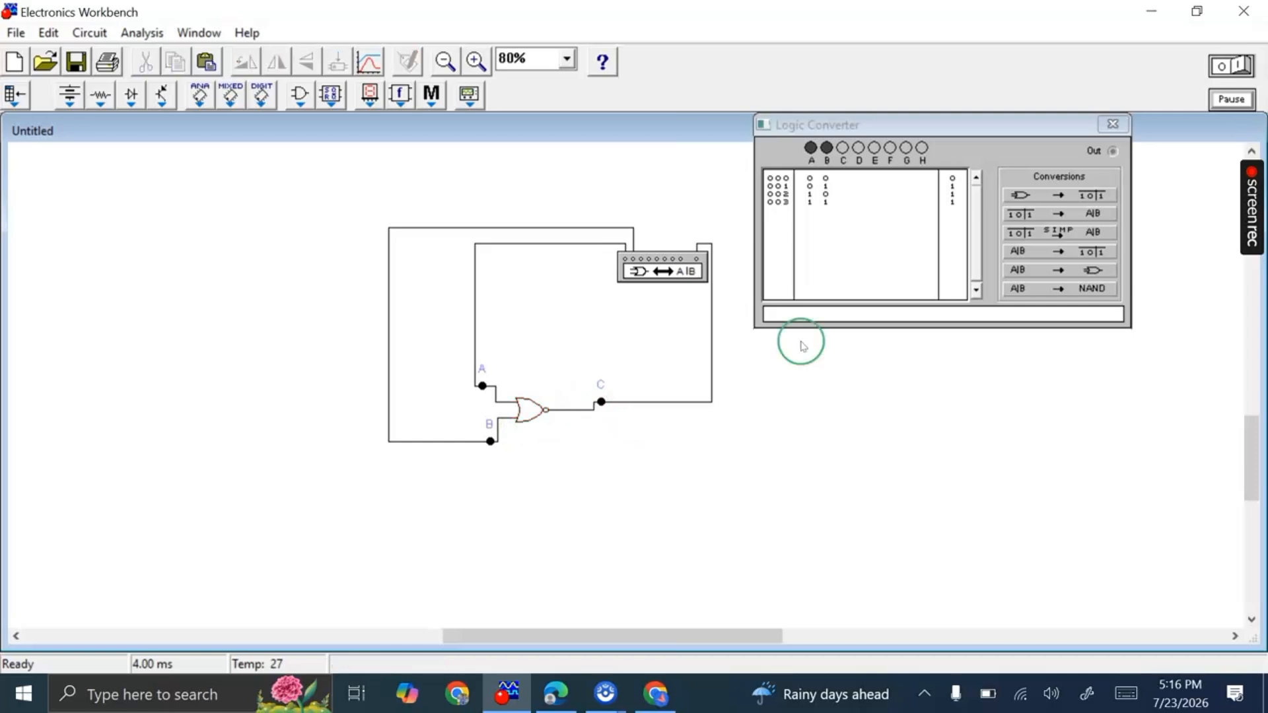
pyautogui.click(1112, 123)
pyautogui.doubleClick(659, 267)
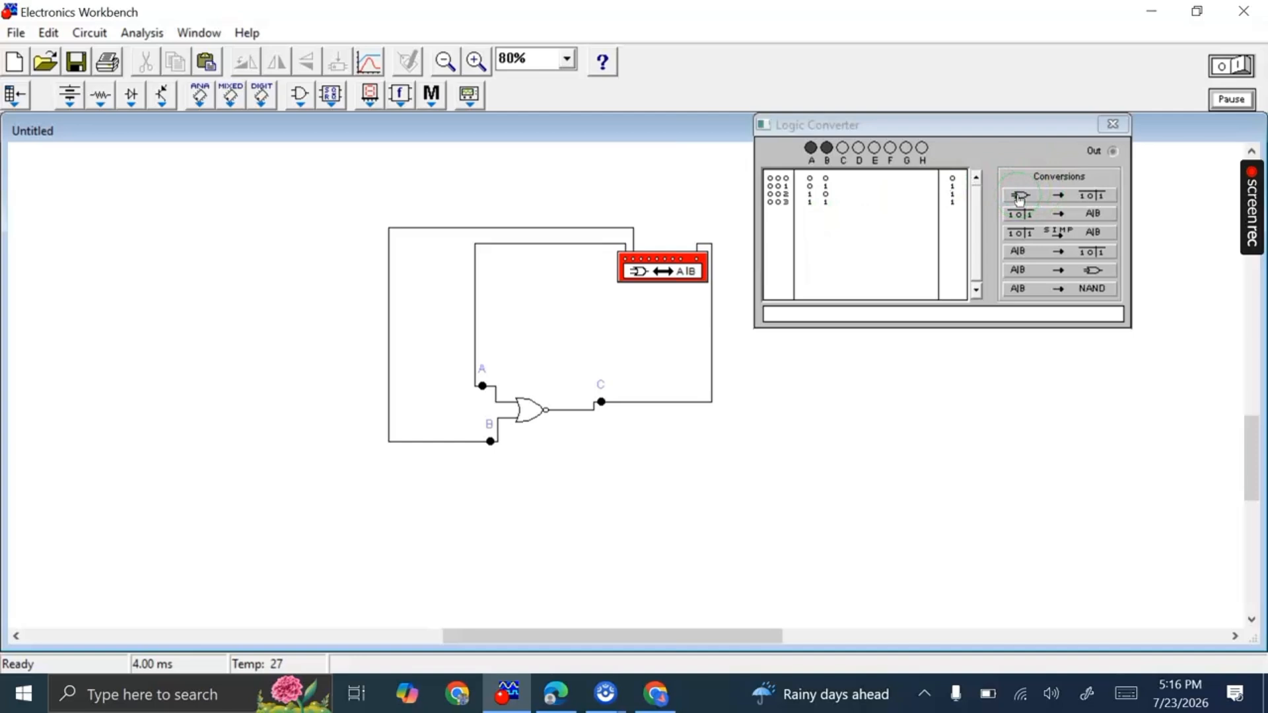
pyautogui.click(1068, 196)
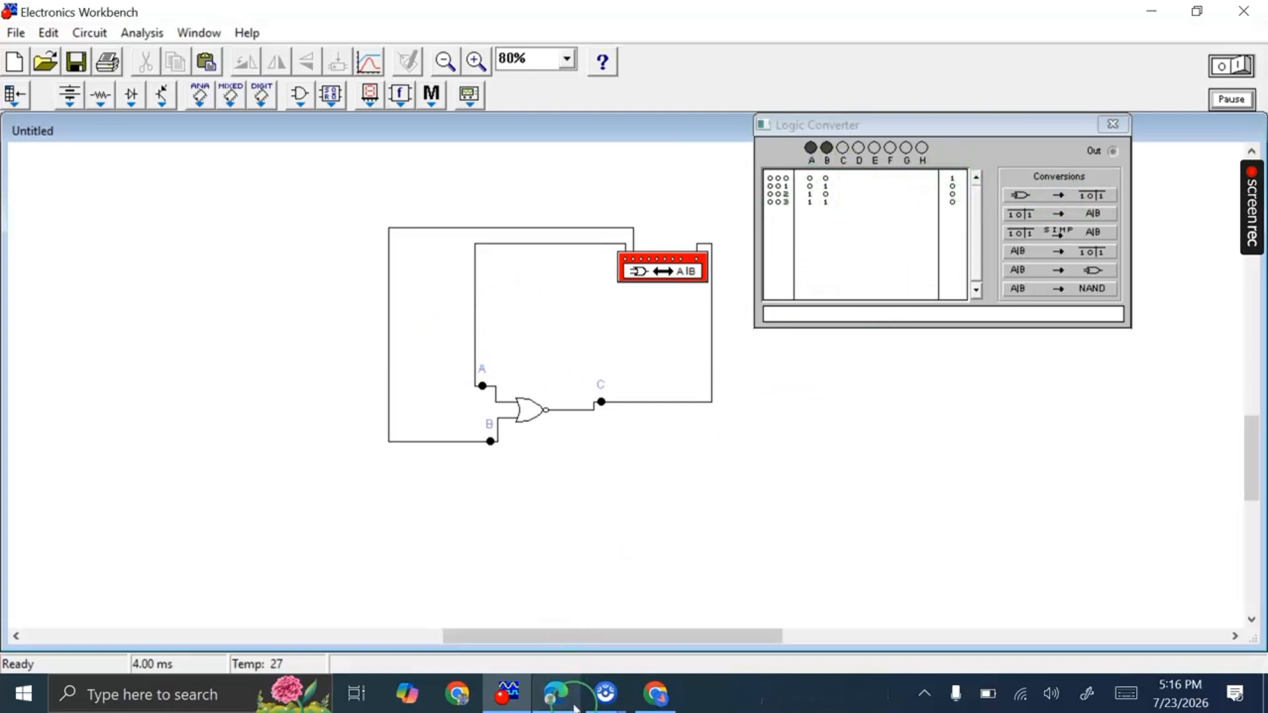
# - Switch to the lab manual and enter 0 for A+B and 1 for (A+B)' in the first row of the Task 6 table
pyautogui.click(556, 692)
pyautogui.scroll(2, 674, 456)
pyautogui.scroll(3, 672, 426)
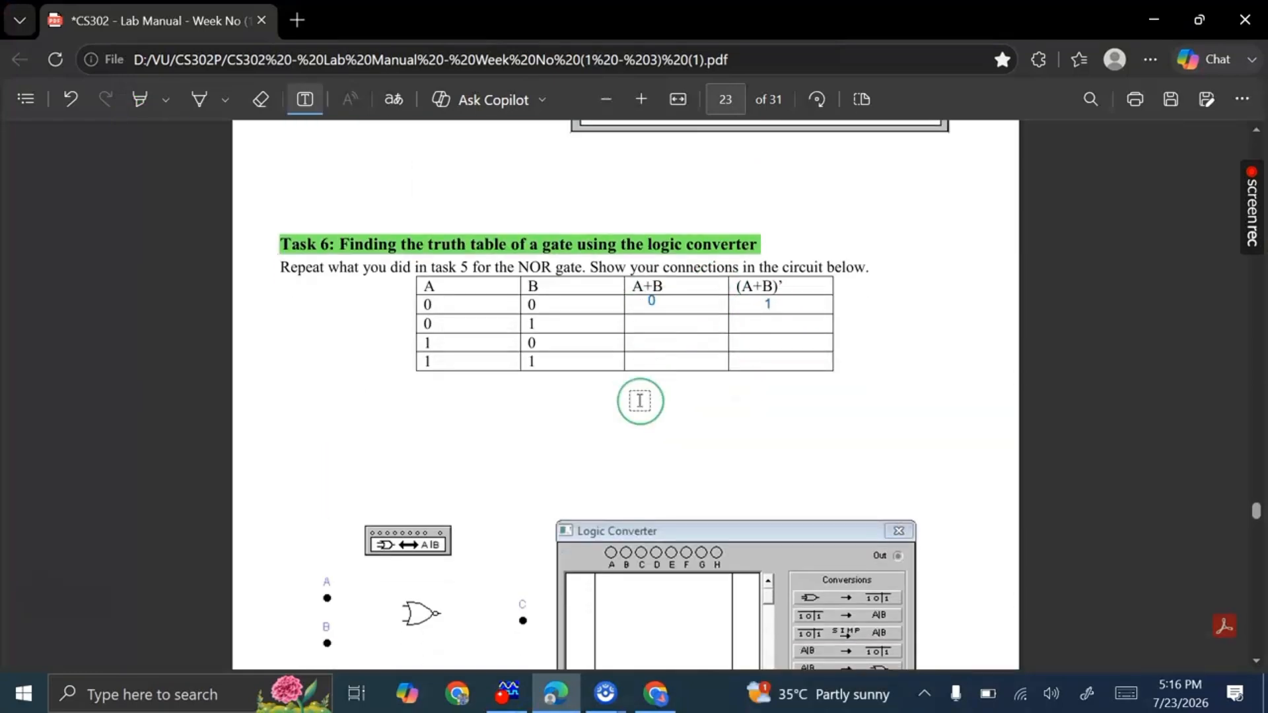
# - Highlight the Task 7 heading in the lab manual and review its three-input AND gate circuit and truth table
pyautogui.scroll(-7, 639, 400)
pyautogui.scroll(-2, 639, 400)
pyautogui.click(167, 127)
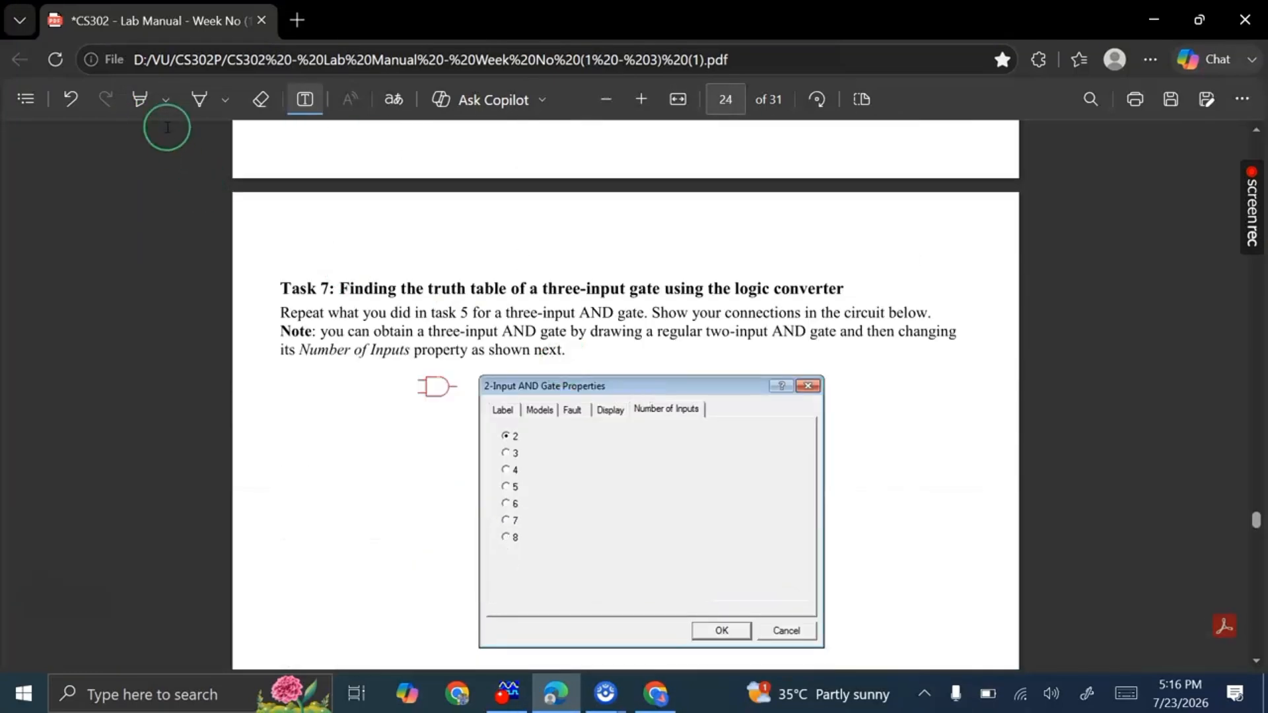
pyautogui.click(142, 96)
pyautogui.moveTo(270, 299); pyautogui.dragTo(852, 281)
pyautogui.scroll(-10, 427, 368)
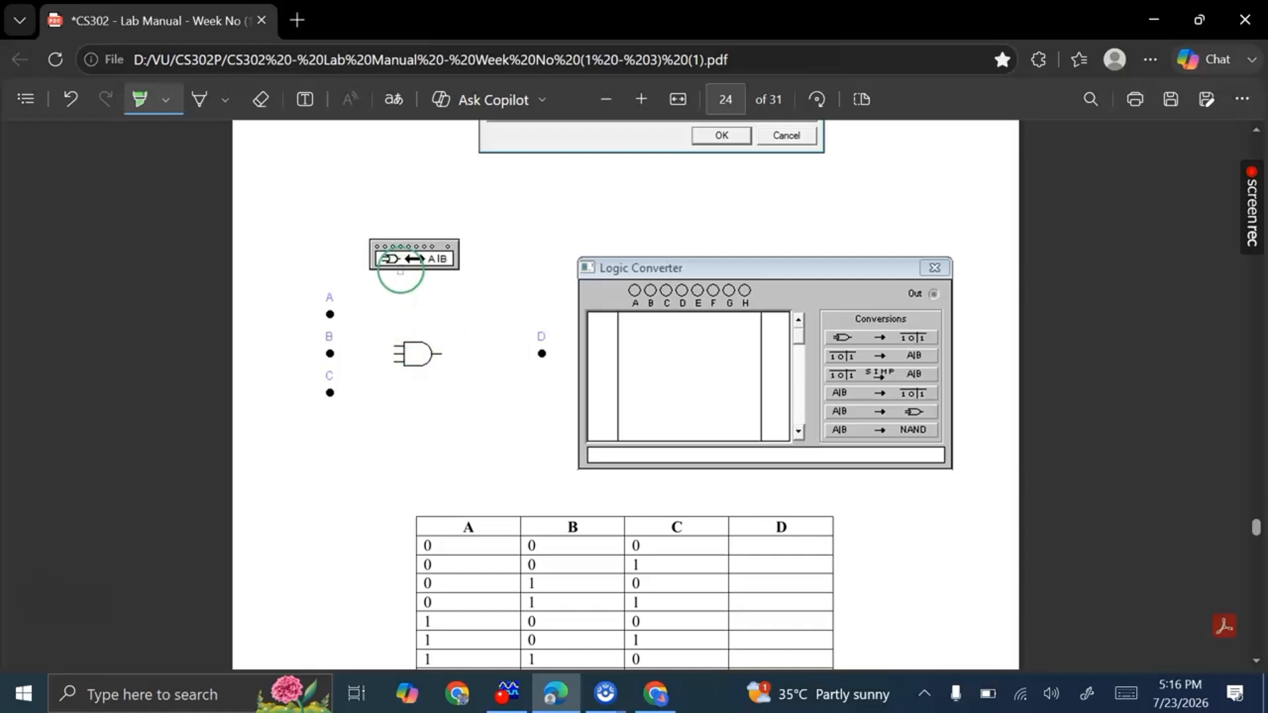
pyautogui.scroll(-2, 712, 399)
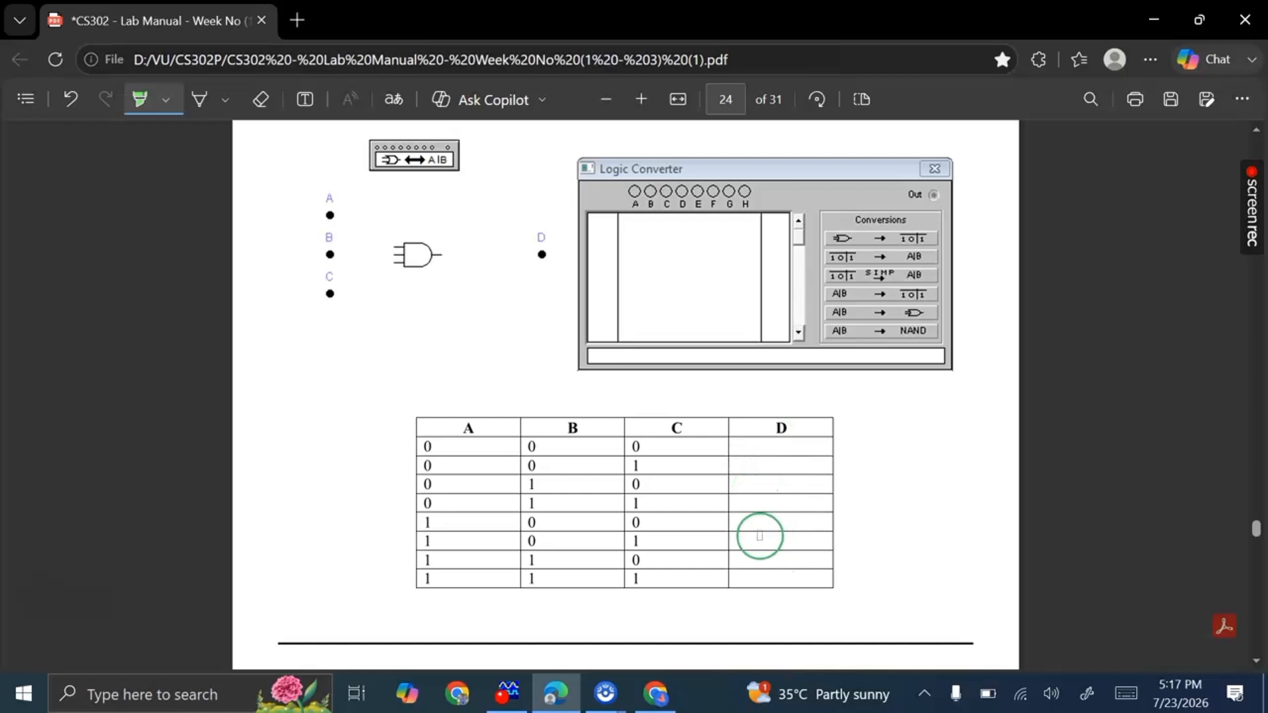
# - Return to Electronics Workbench and delete the NOR gate from the circuit
pyautogui.click(506, 692)
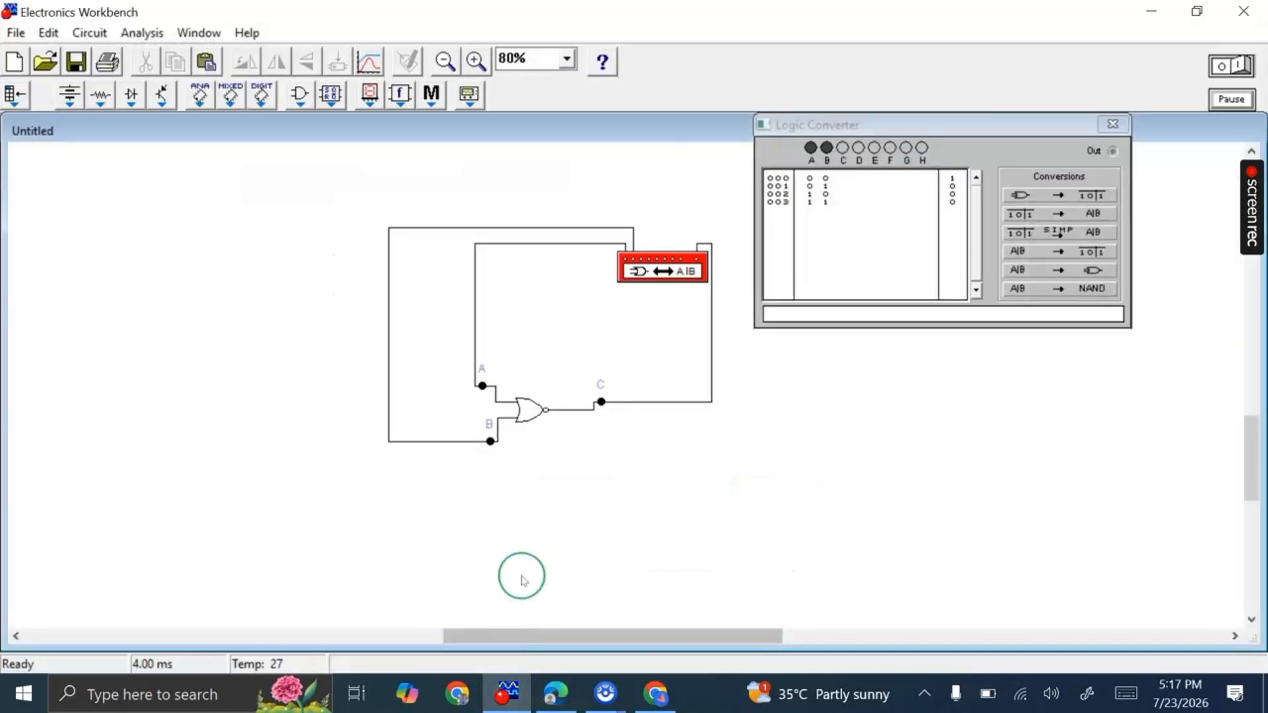
pyautogui.click(521, 417)
pyautogui.press('Delete')
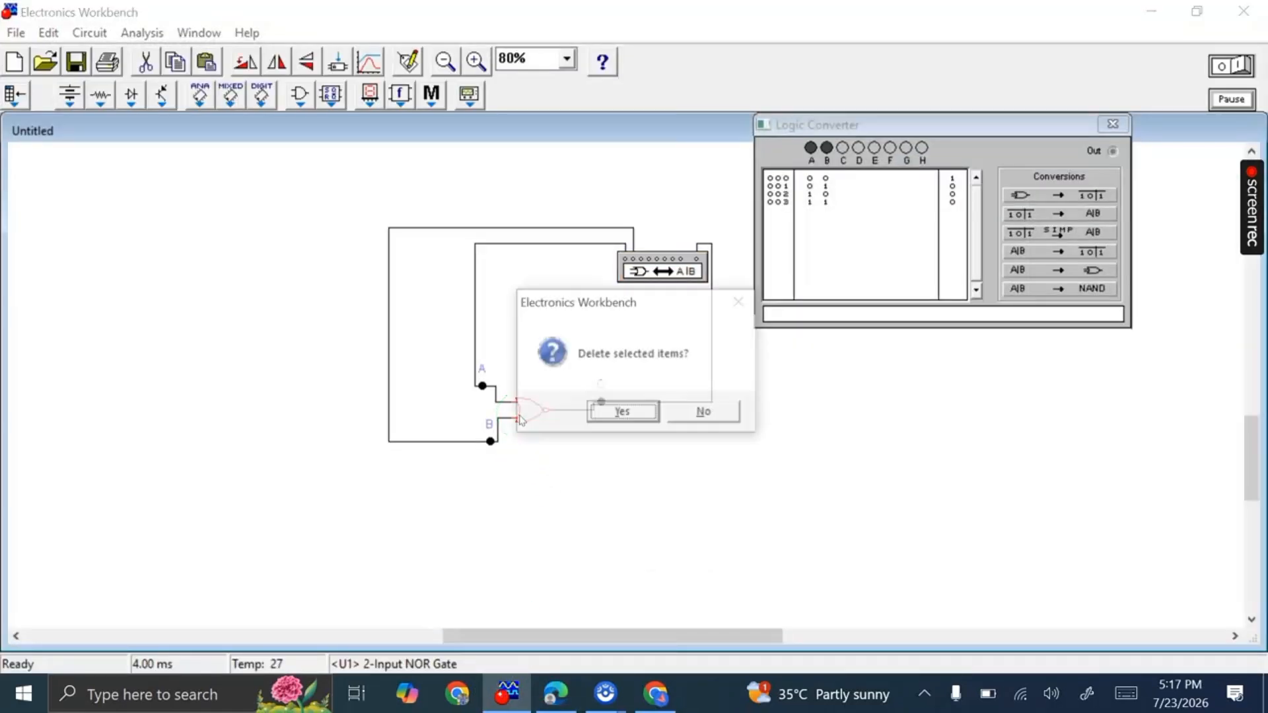
pyautogui.click(619, 411)
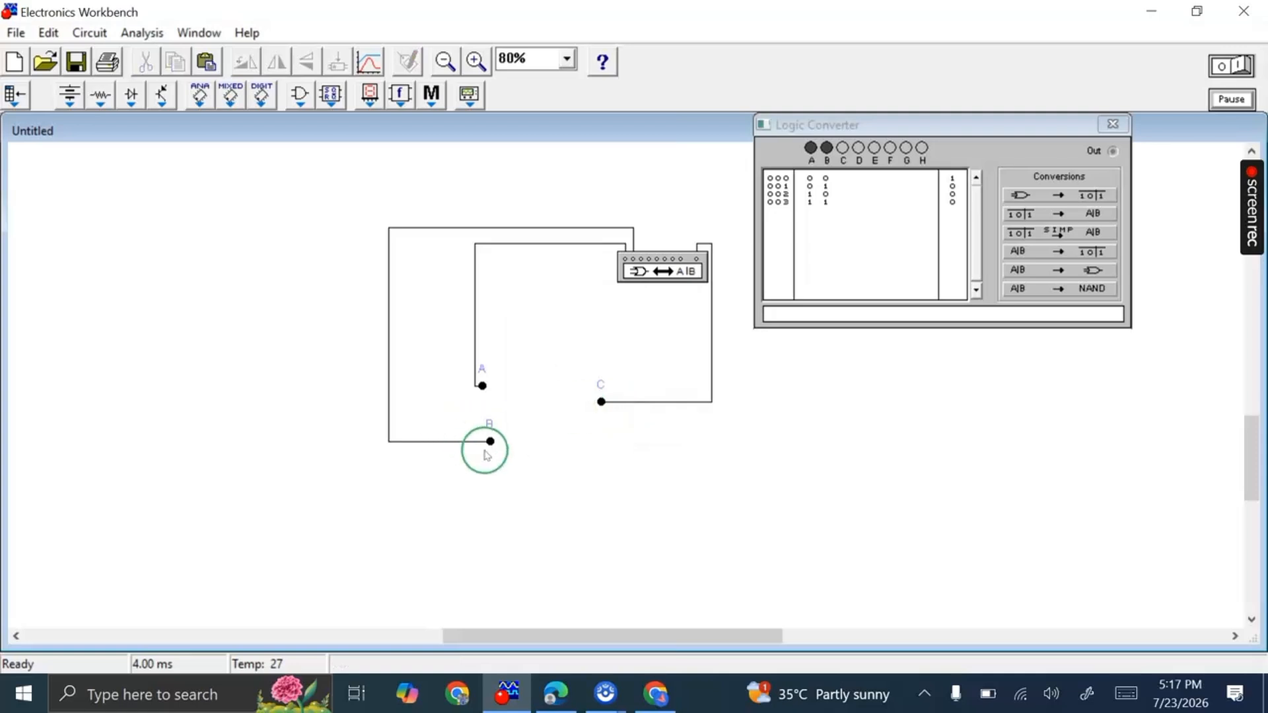
# - Move connector B up close beneath connector A and place a new connector below it
pyautogui.moveTo(490, 442); pyautogui.dragTo(474, 418)
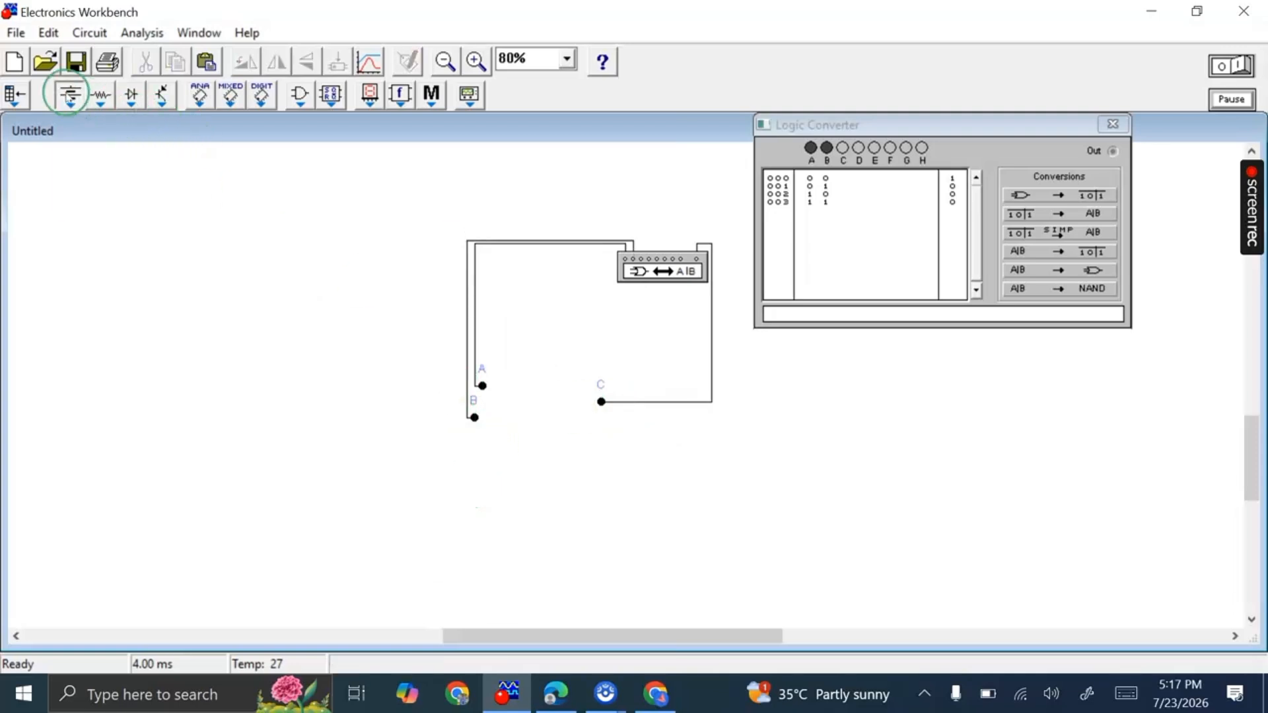
pyautogui.click(69, 95)
pyautogui.click(101, 96)
pyautogui.moveTo(108, 162); pyautogui.dragTo(489, 442)
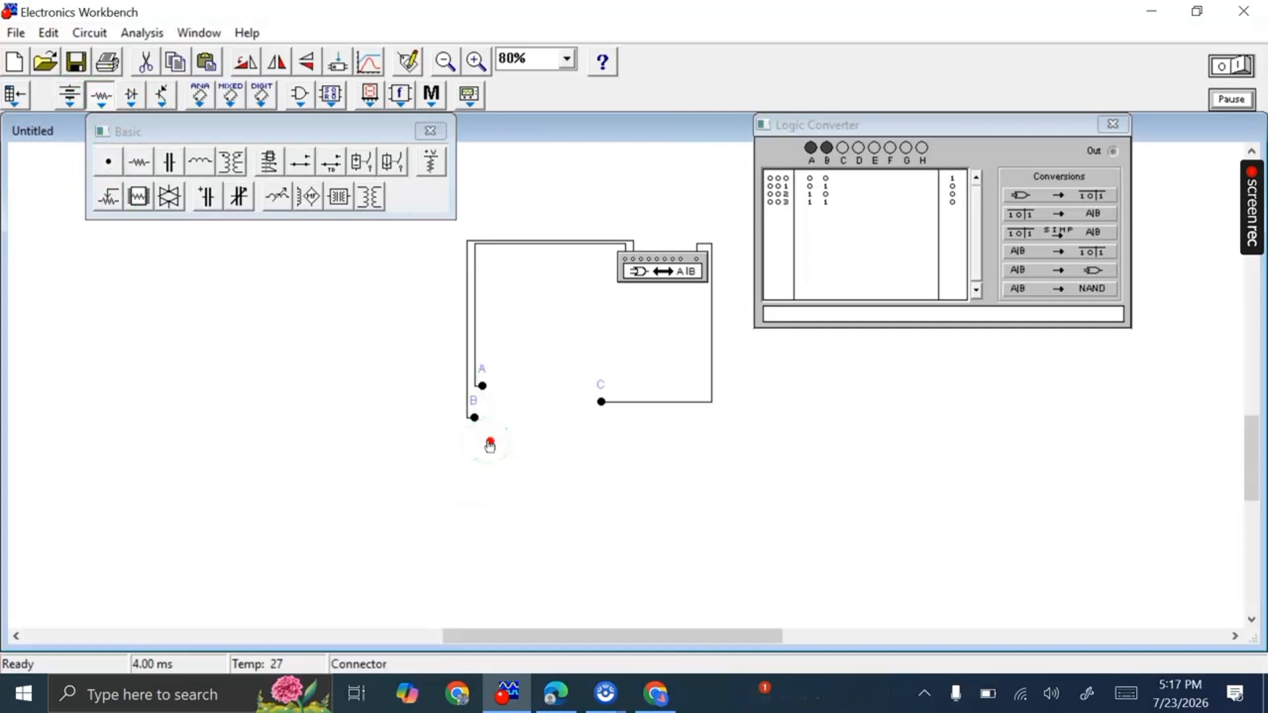
# - Label the new connector beneath connector B as C
pyautogui.rightClick(489, 443)
pyautogui.click(518, 453)
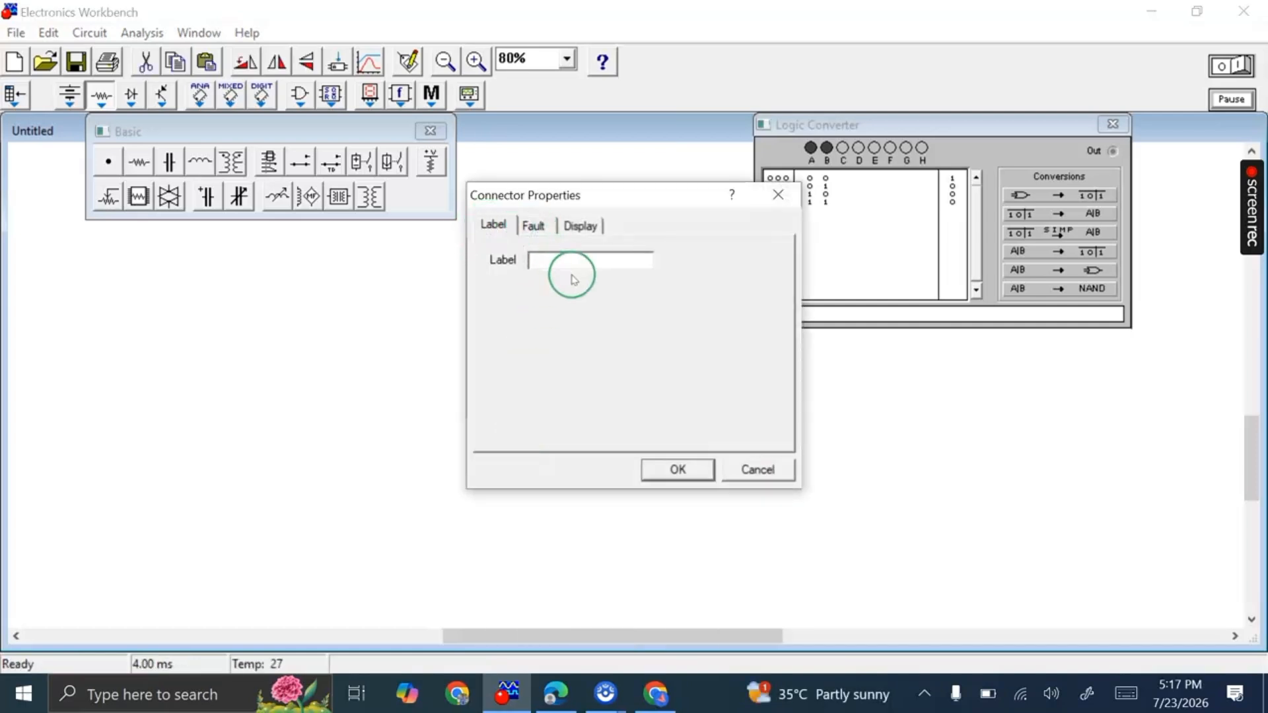
pyautogui.press('Return')
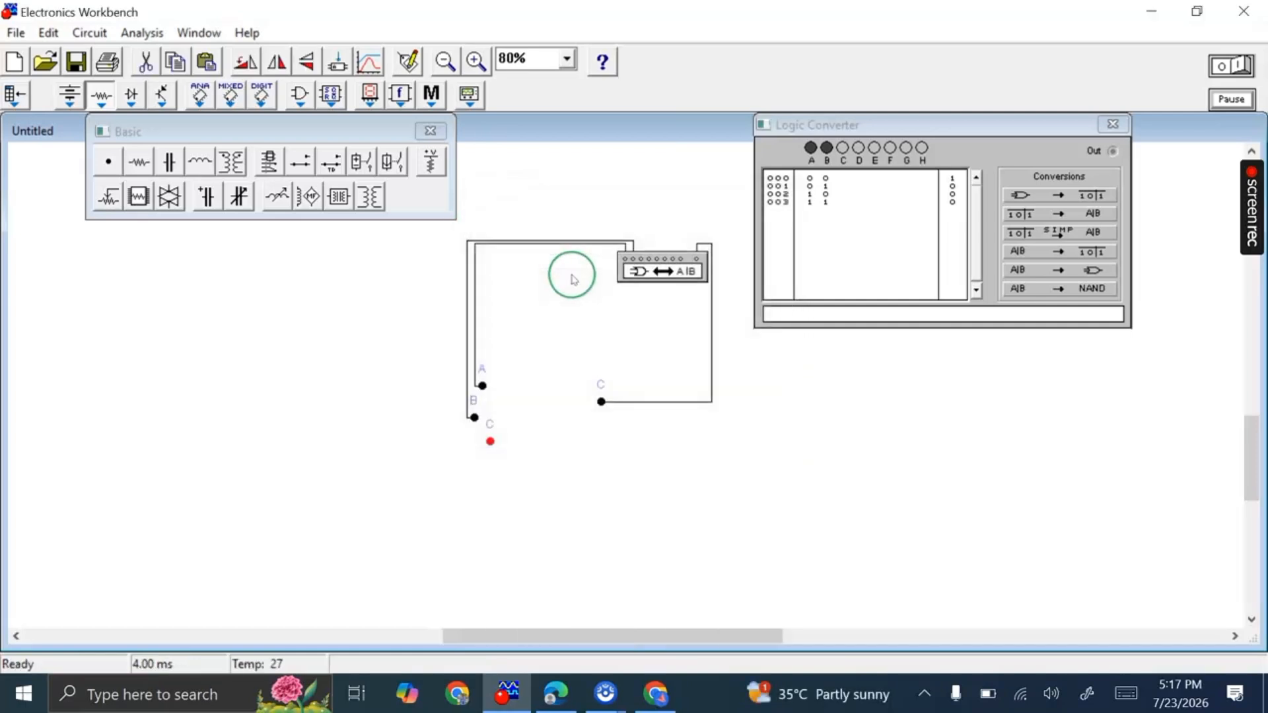
# - Relabel the output connector wired to the logic converter as D
pyautogui.click(601, 402)
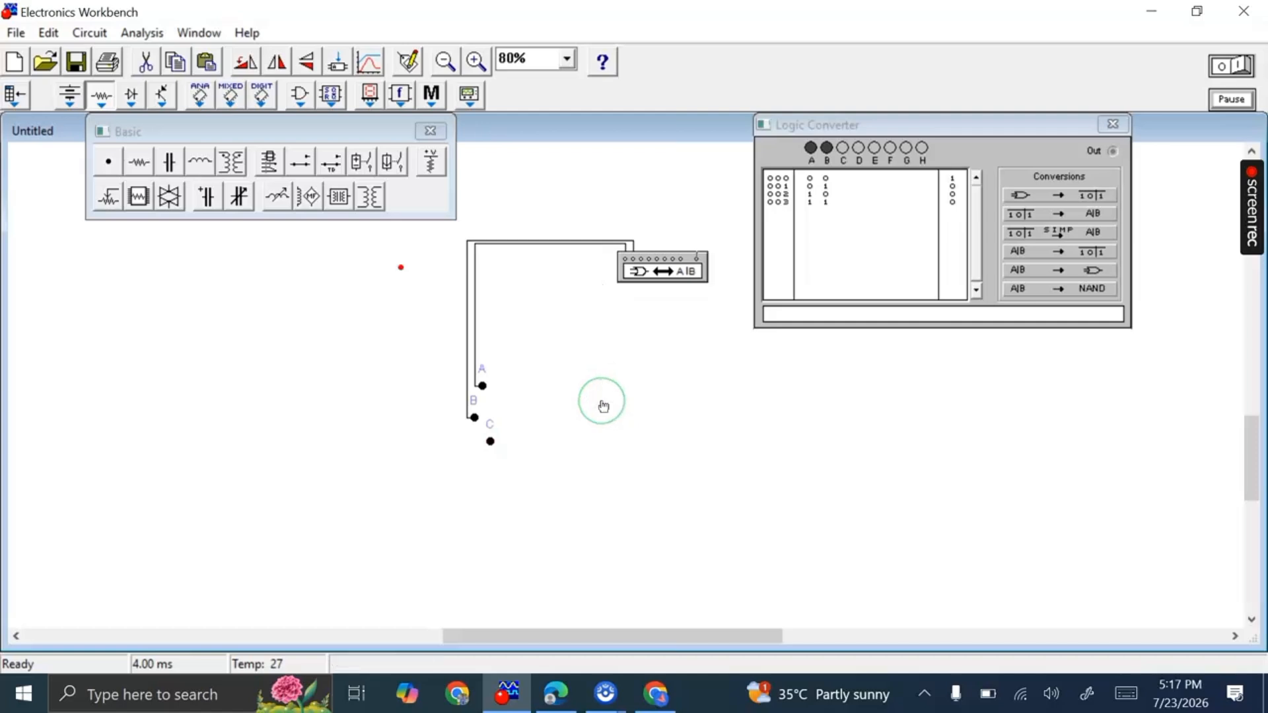
pyautogui.rightClick(601, 403)
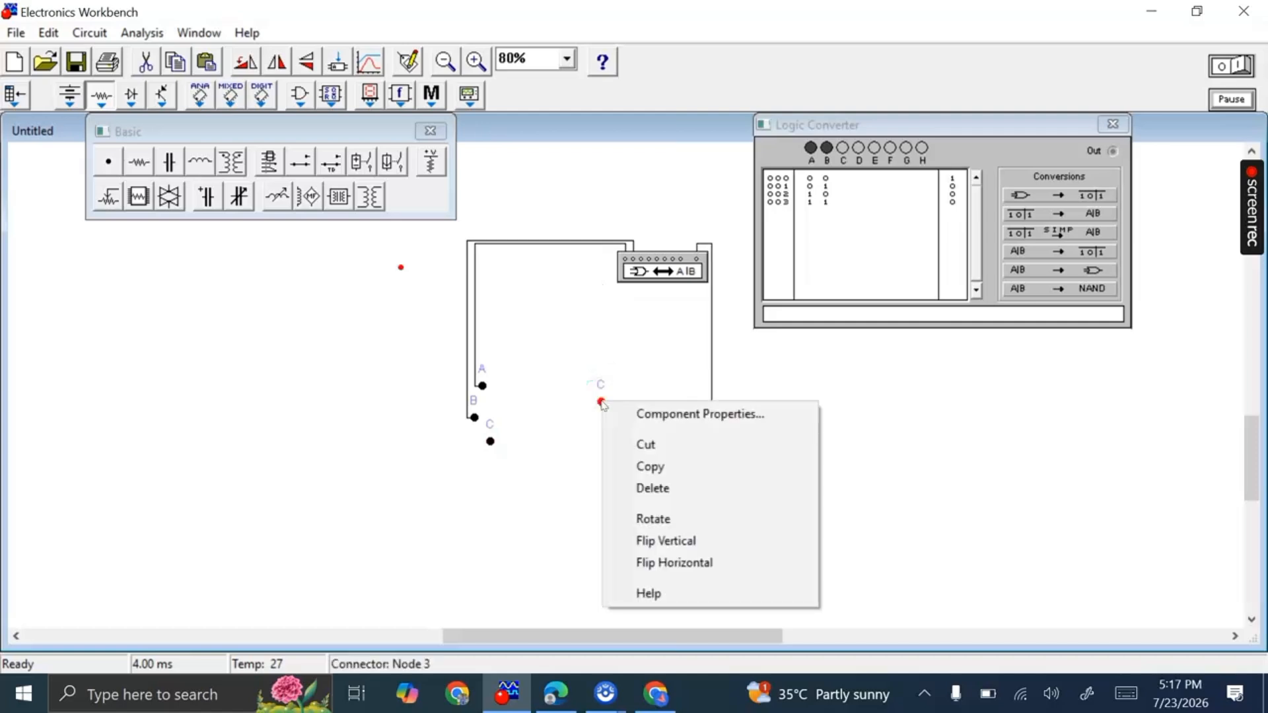
pyautogui.click(638, 415)
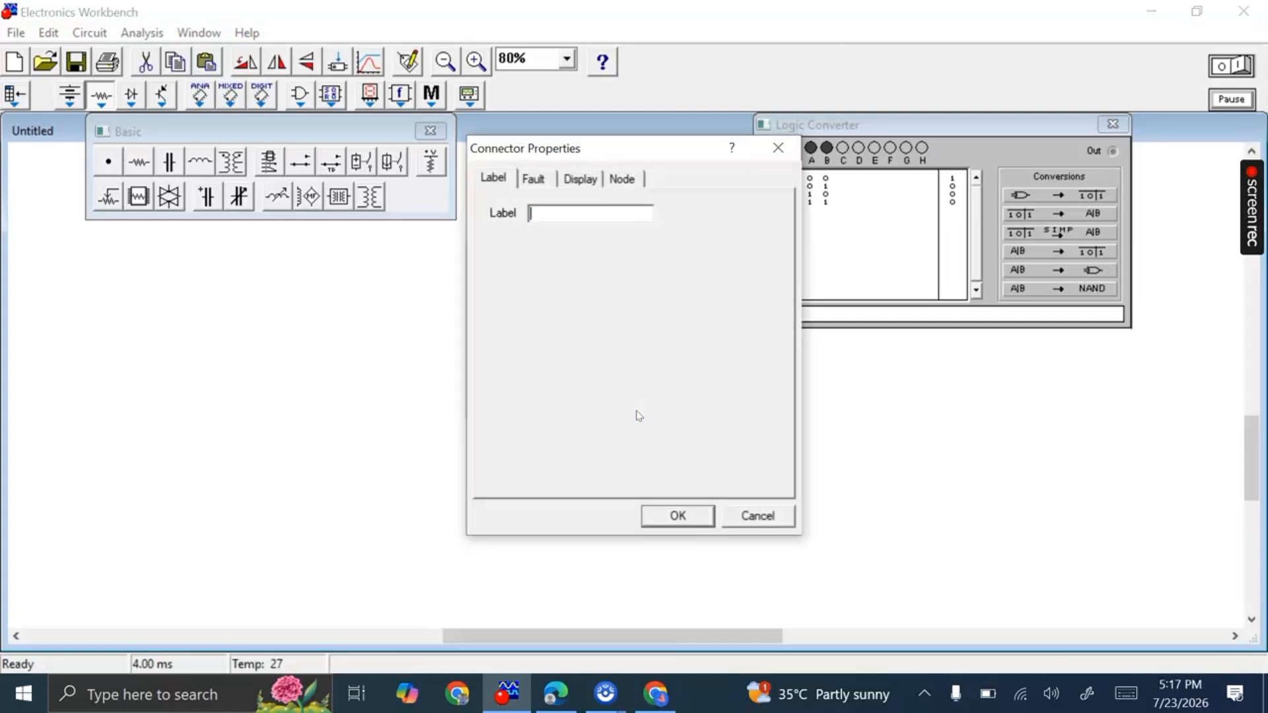
pyautogui.write('D')
pyautogui.press('Return')
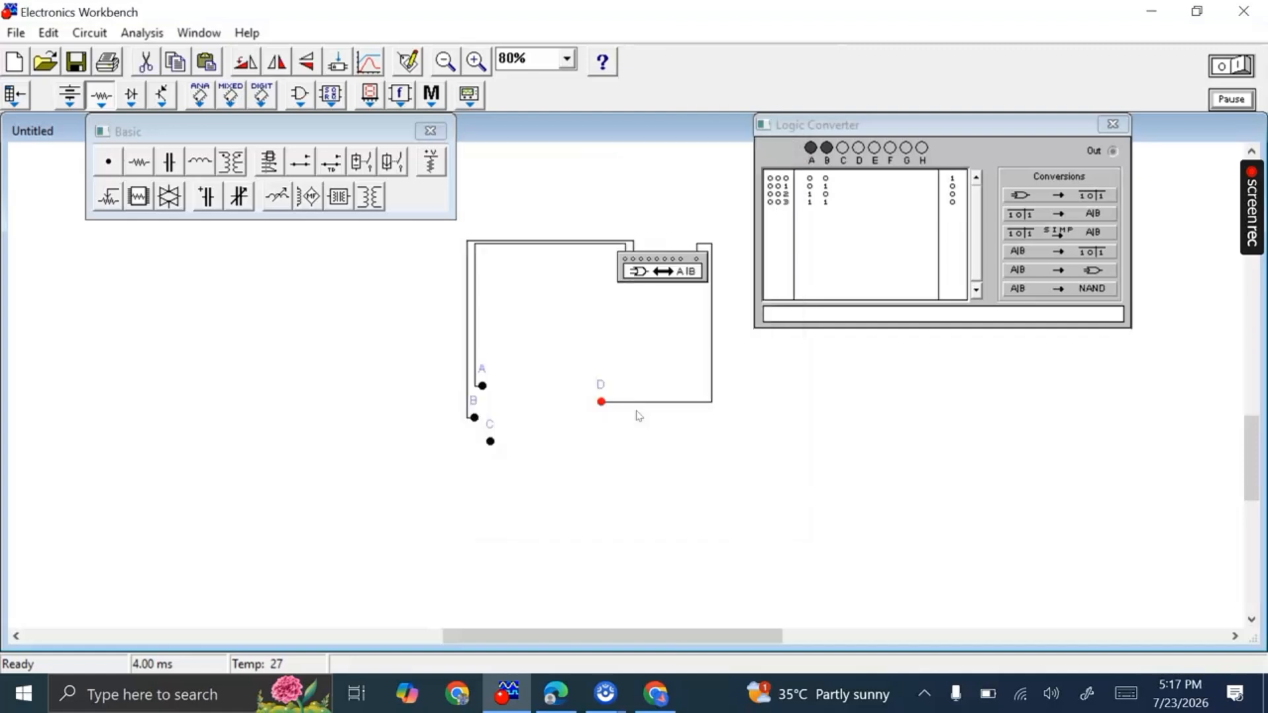
# - Place an AND gate between the input connectors and connector D, and set its number of inputs to 3
pyautogui.click(300, 93)
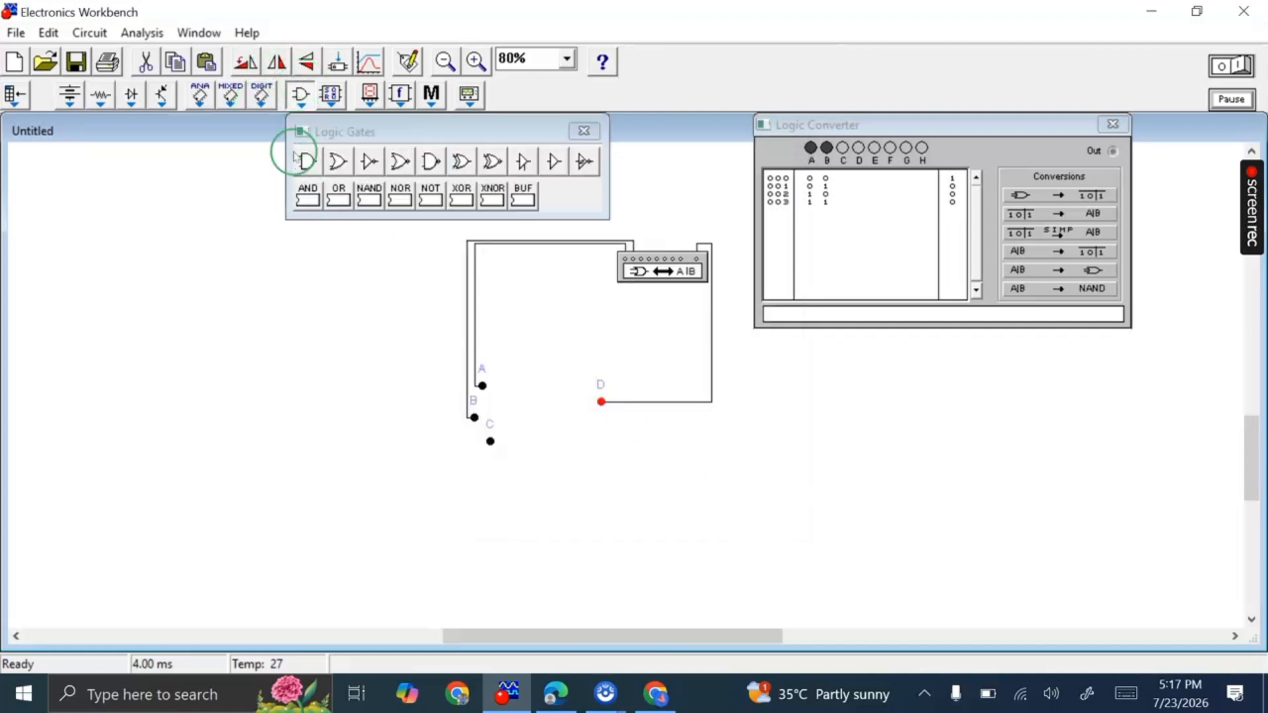
pyautogui.moveTo(304, 165); pyautogui.dragTo(551, 407)
pyautogui.click(587, 132)
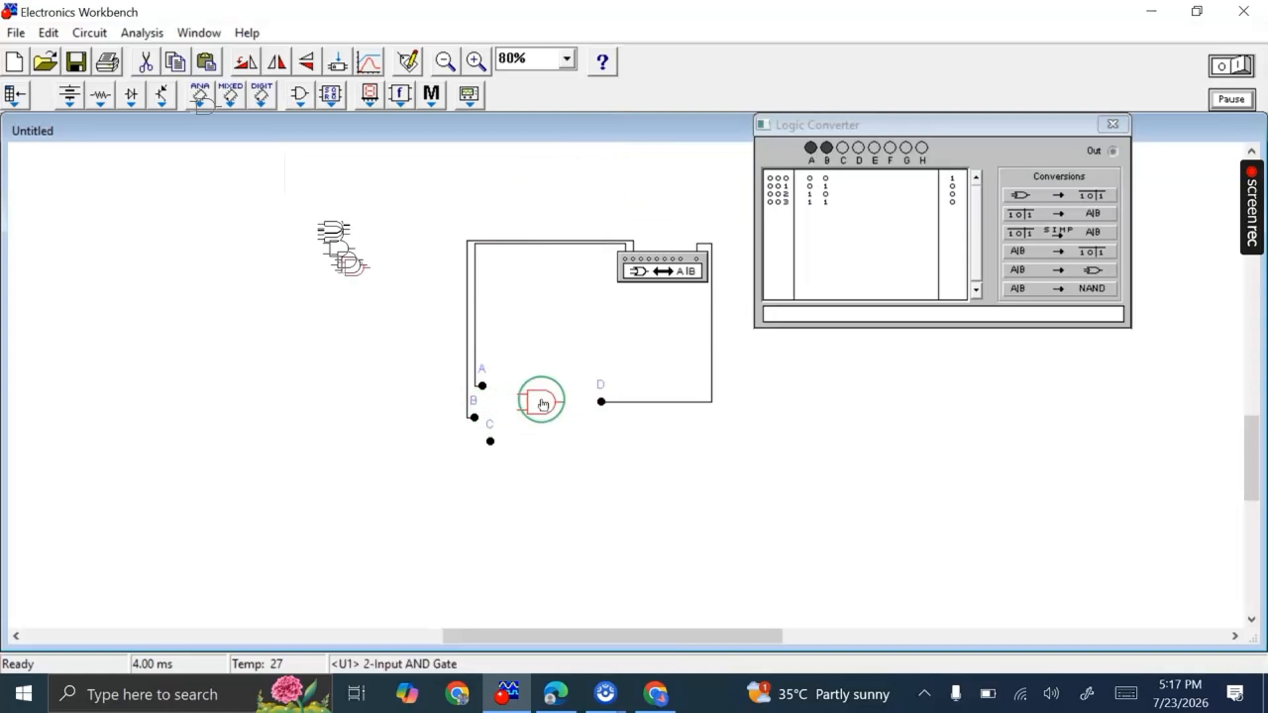
pyautogui.rightClick(543, 404)
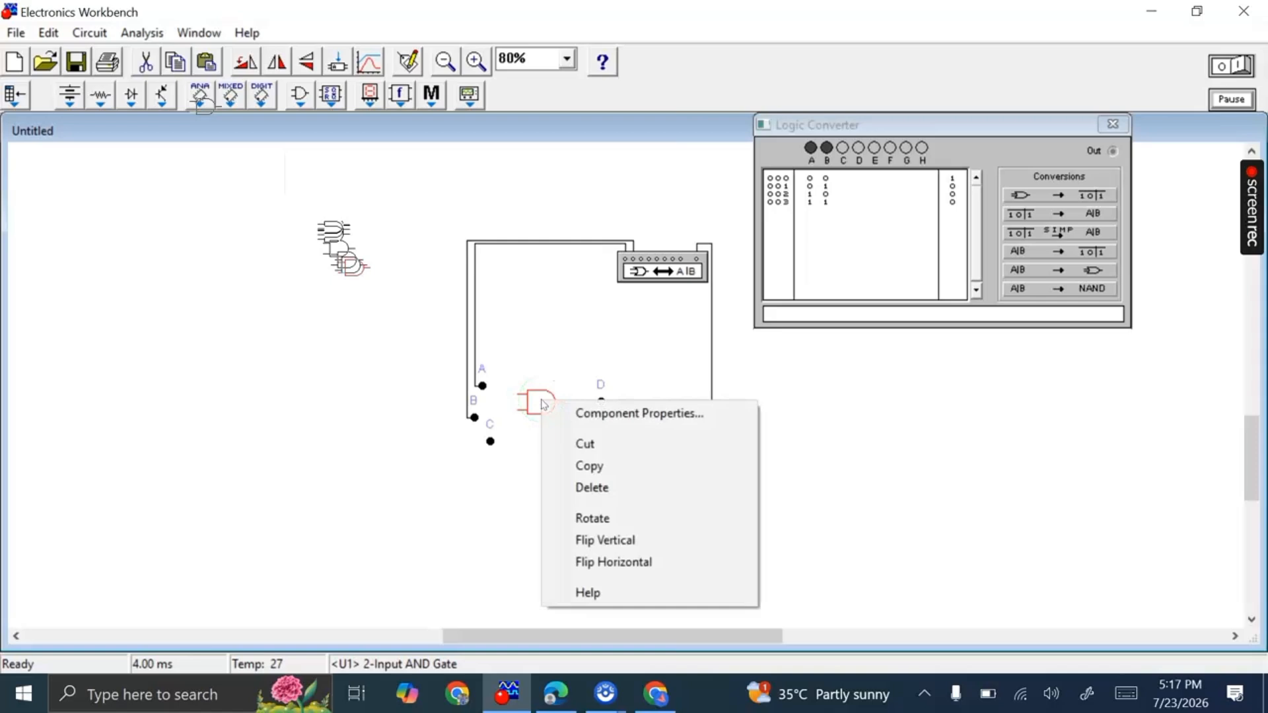
pyautogui.click(571, 413)
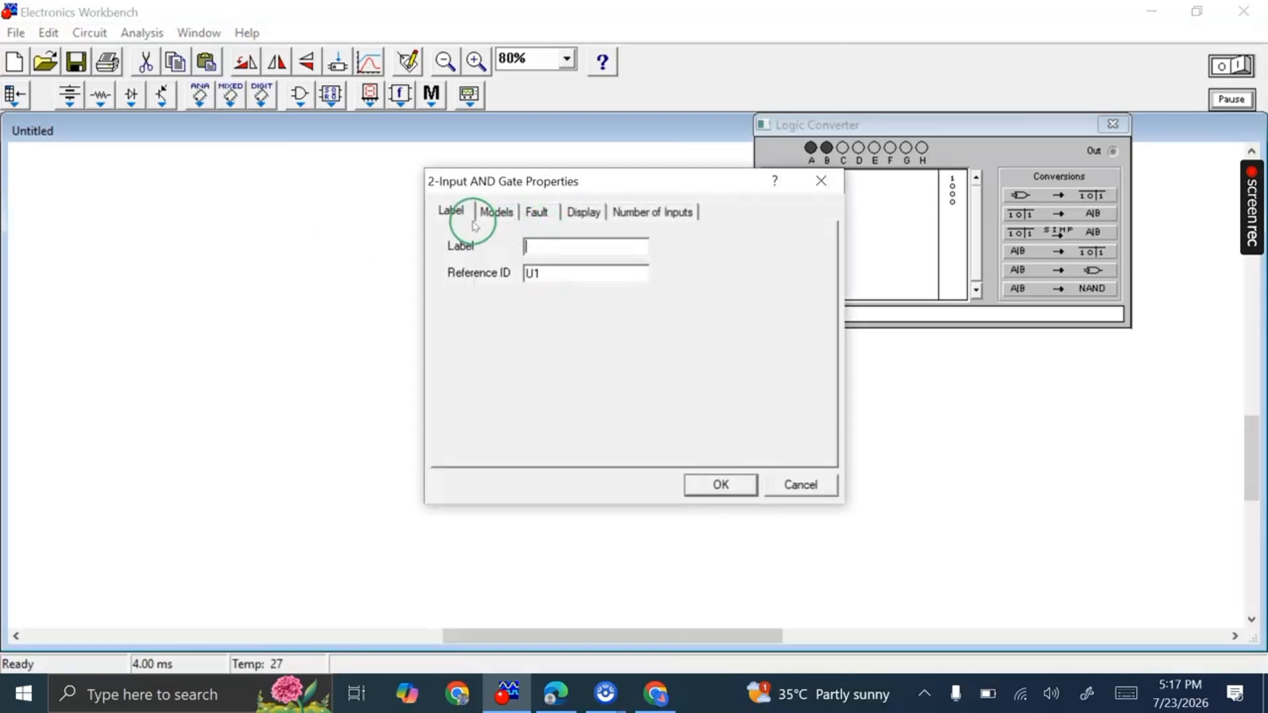
pyautogui.click(639, 210)
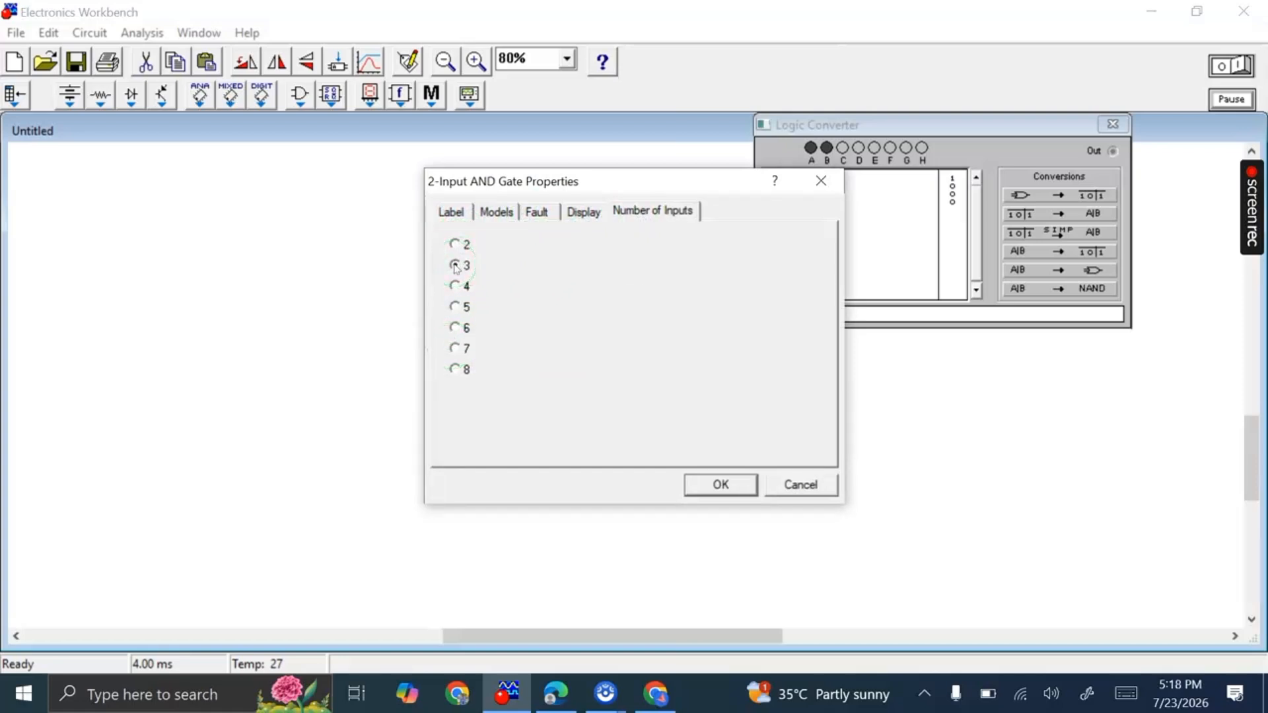
pyautogui.click(720, 483)
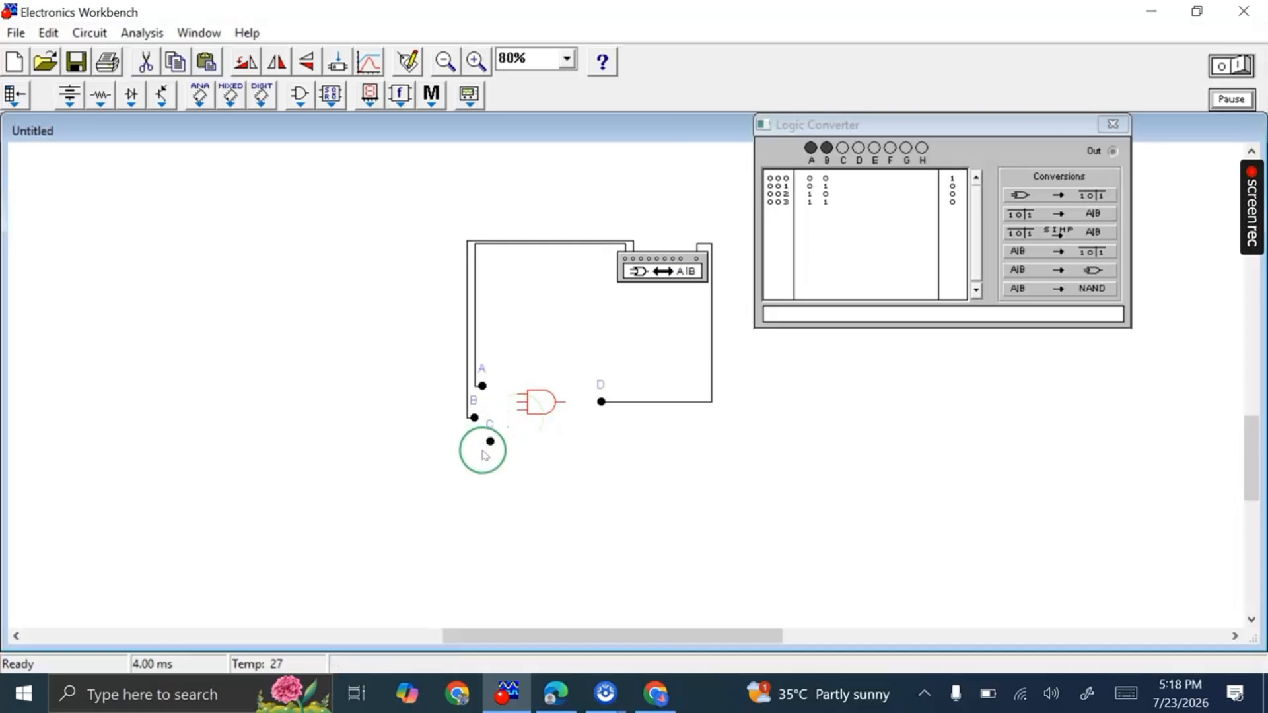
# - Wire connectors A, B and C to the AND gate's inputs, C to the logic converter's third terminal, and the gate's output to D
pyautogui.moveTo(517, 394); pyautogui.dragTo(482, 383)
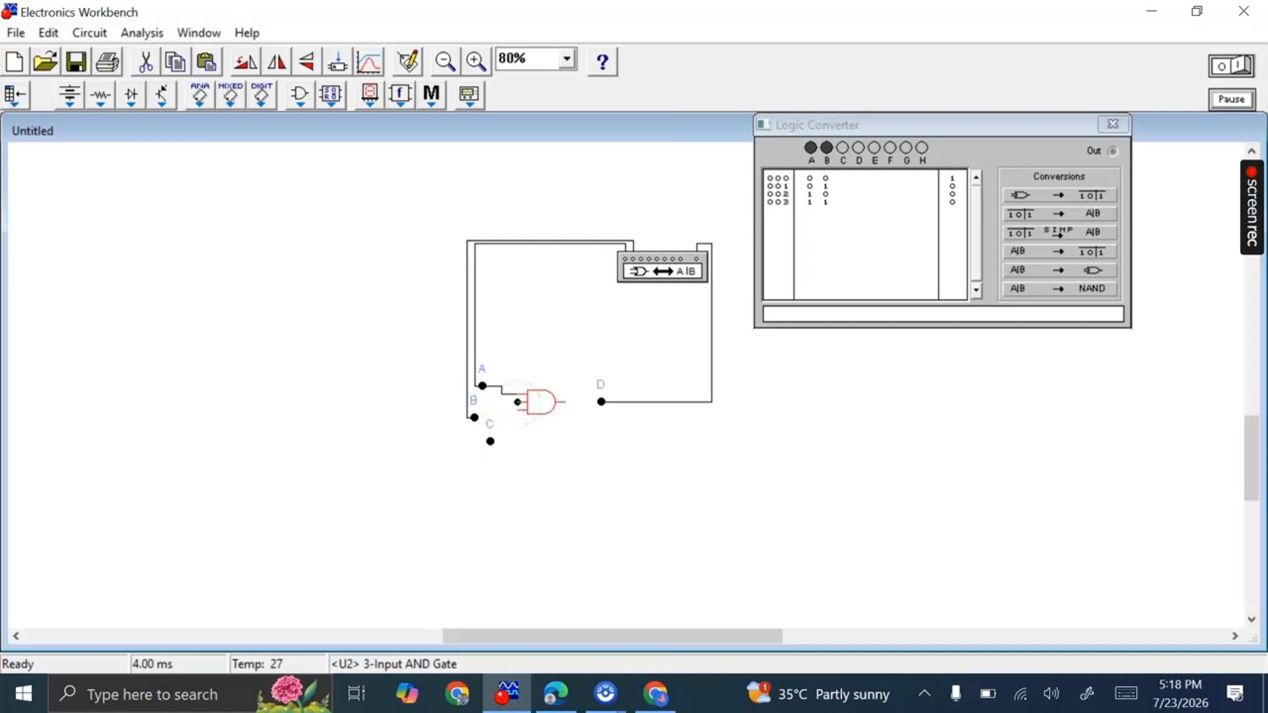
pyautogui.moveTo(518, 401); pyautogui.dragTo(474, 476)
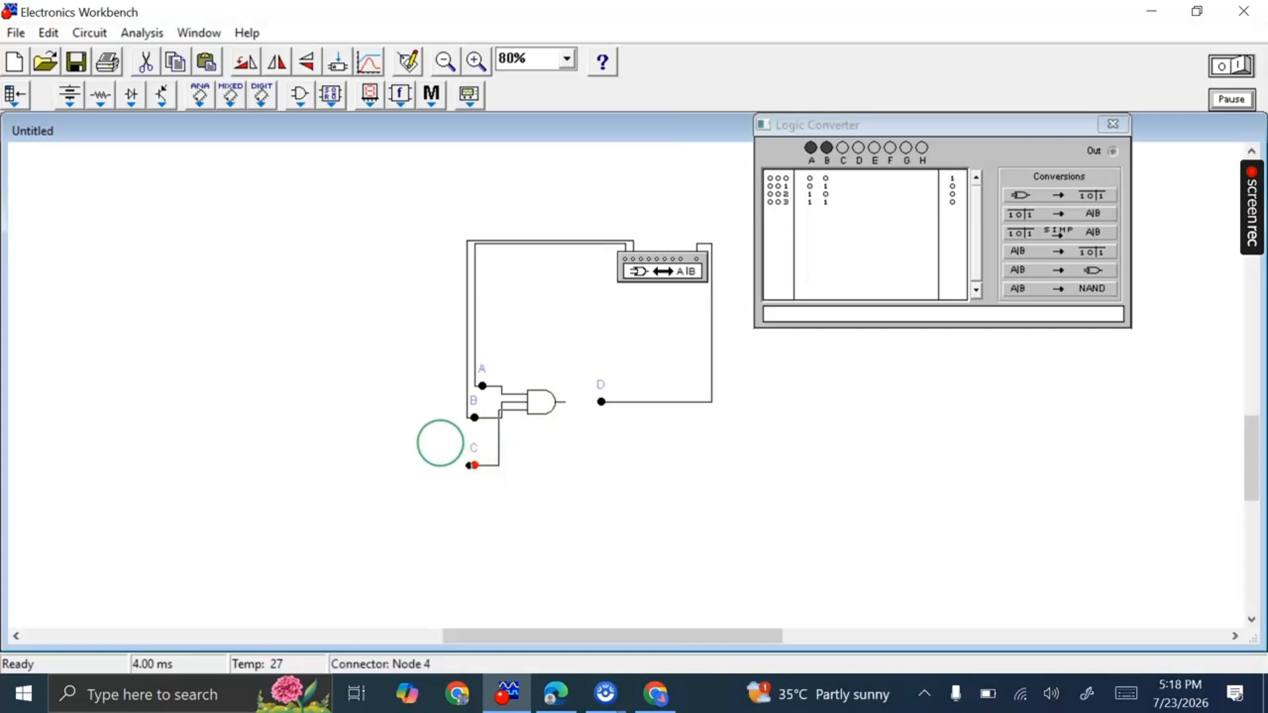
pyautogui.moveTo(624, 266); pyautogui.dragTo(642, 258)
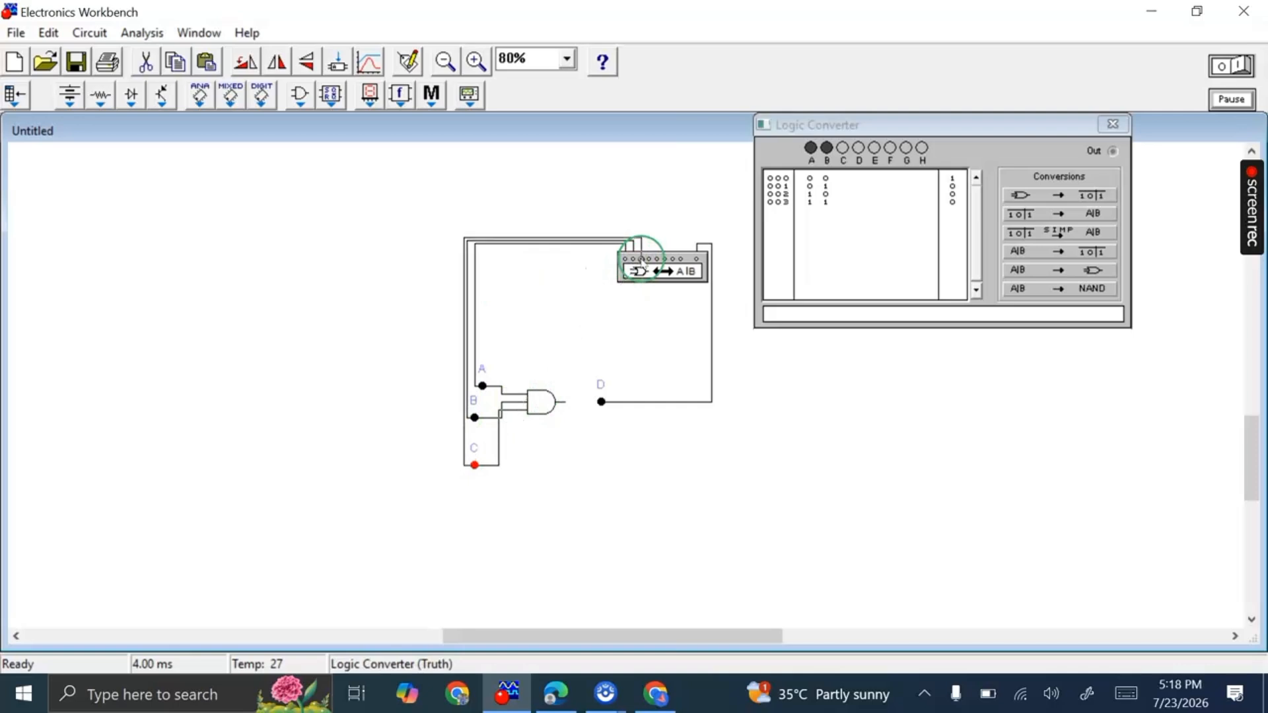
pyautogui.moveTo(549, 405)
pyautogui.mouseDown()
pyautogui.moveTo(575, 470)
pyautogui.moveTo(546, 413)
pyautogui.moveTo(546, 428)
pyautogui.moveTo(606, 404)
pyautogui.moveTo(562, 417)
pyautogui.mouseUp()
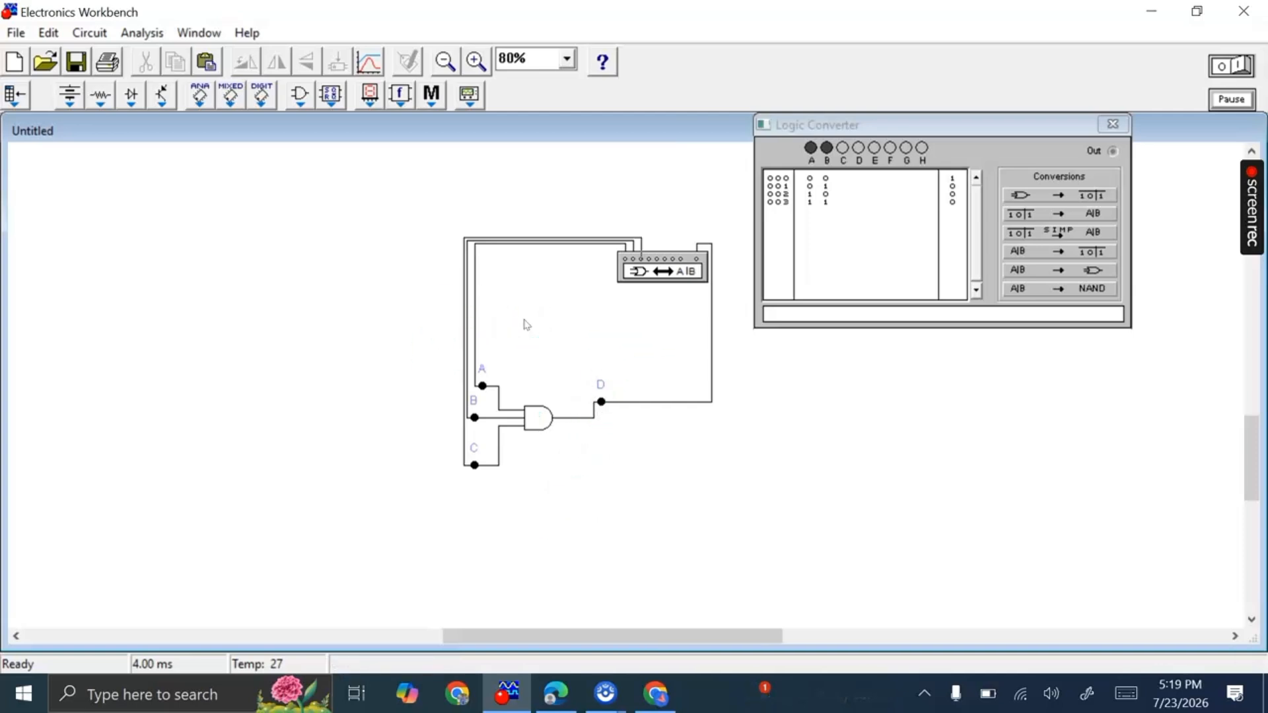
# - Reopen the logic converter and convert the three-input AND circuit to its truth table
pyautogui.click(1111, 124)
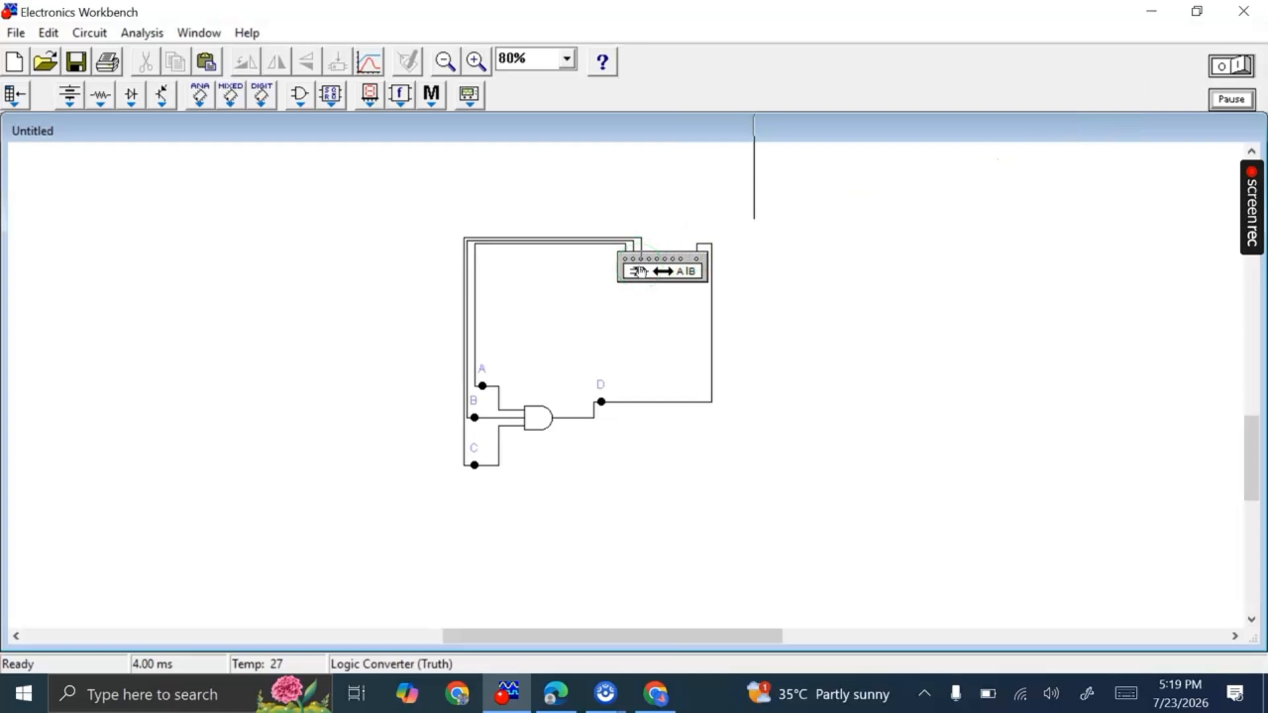
pyautogui.doubleClick(640, 270)
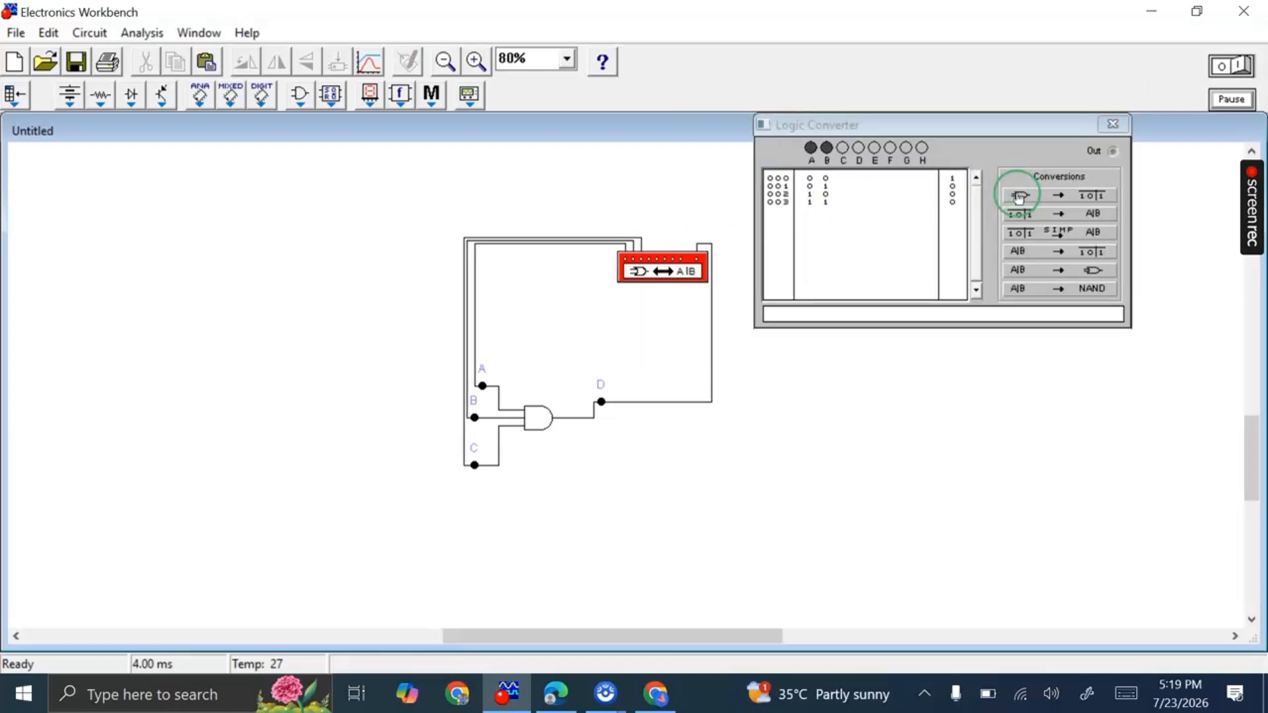
pyautogui.click(1056, 197)
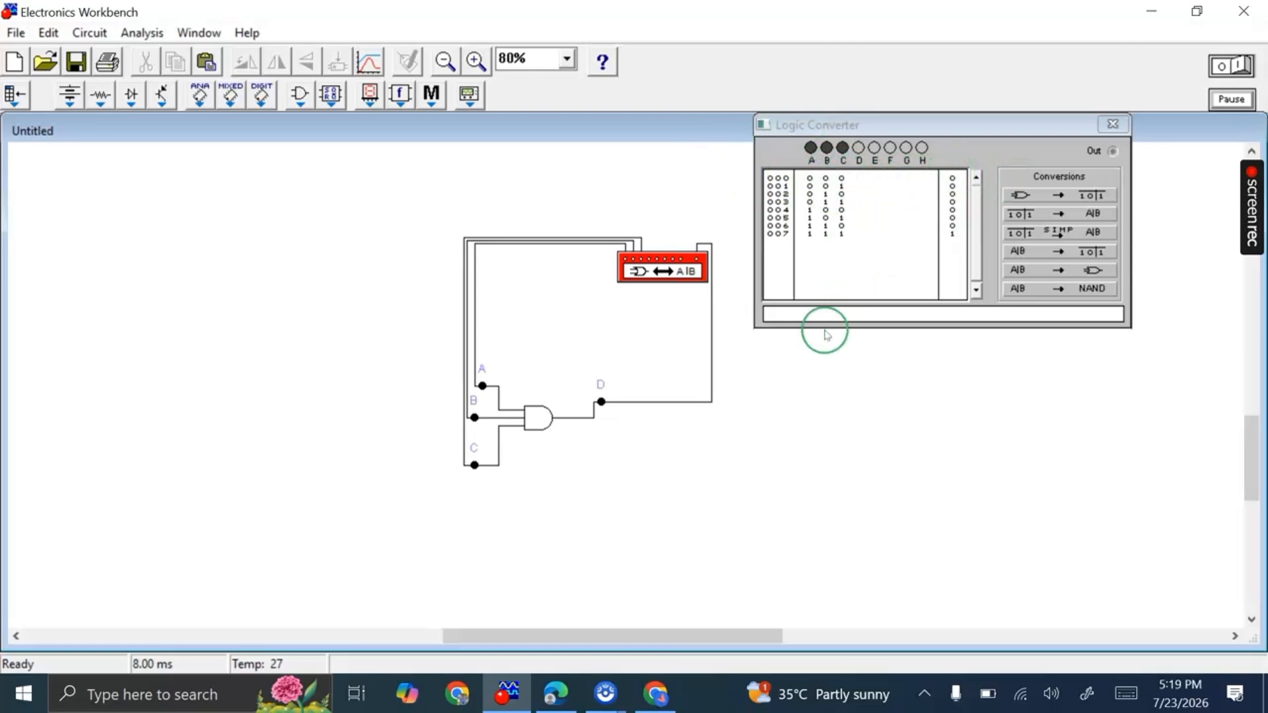
# - Switch to the lab manual and enter 0 for D in the first row of the Task 7 truth table
pyautogui.click(555, 693)
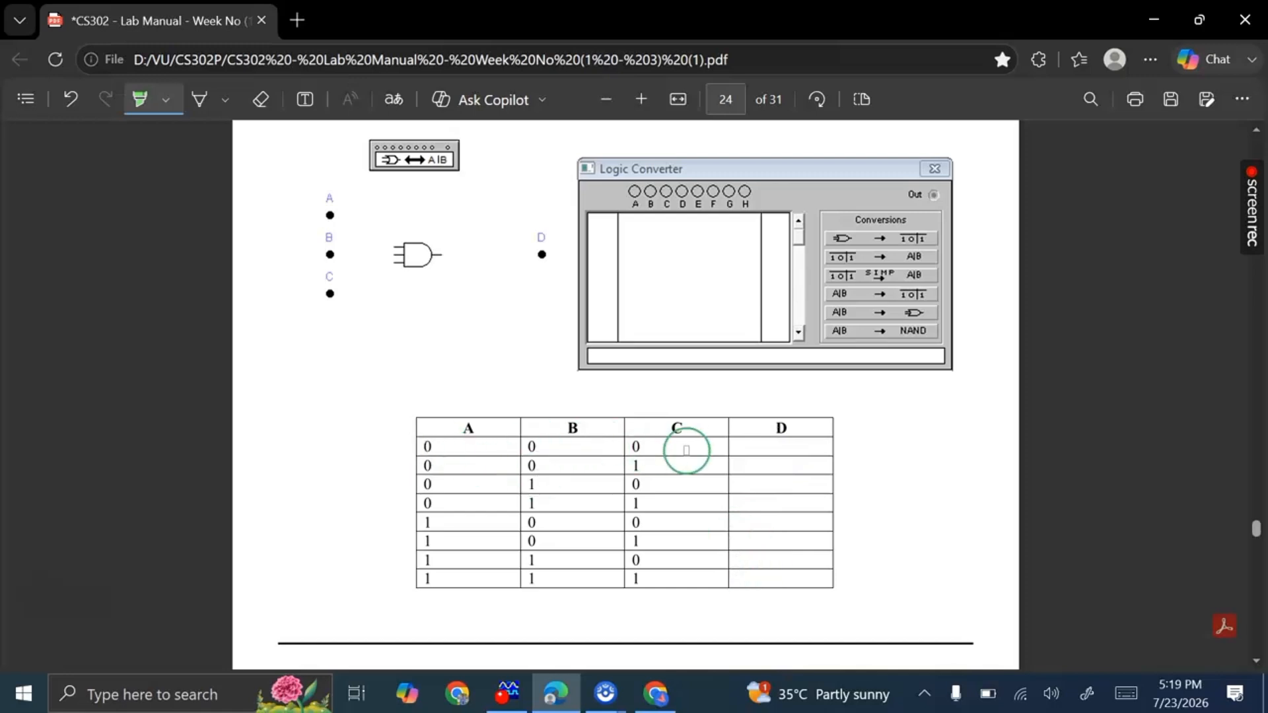
pyautogui.click(305, 99)
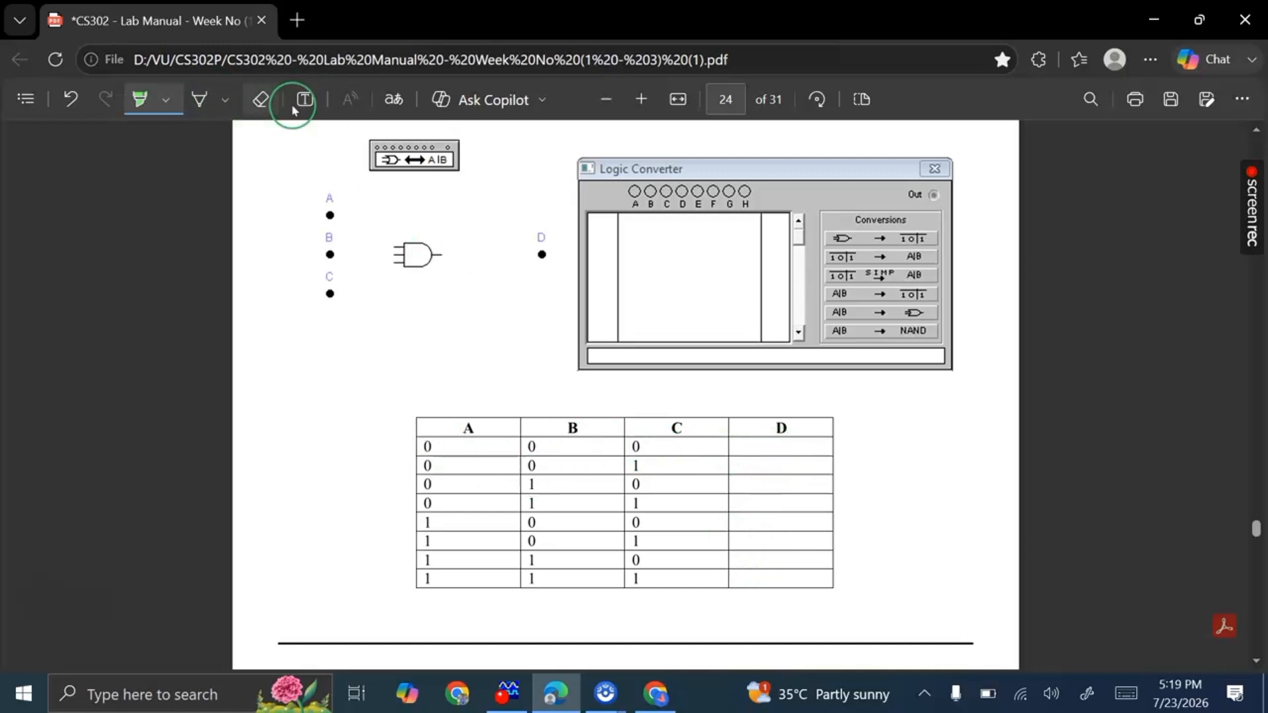
pyautogui.click(759, 449)
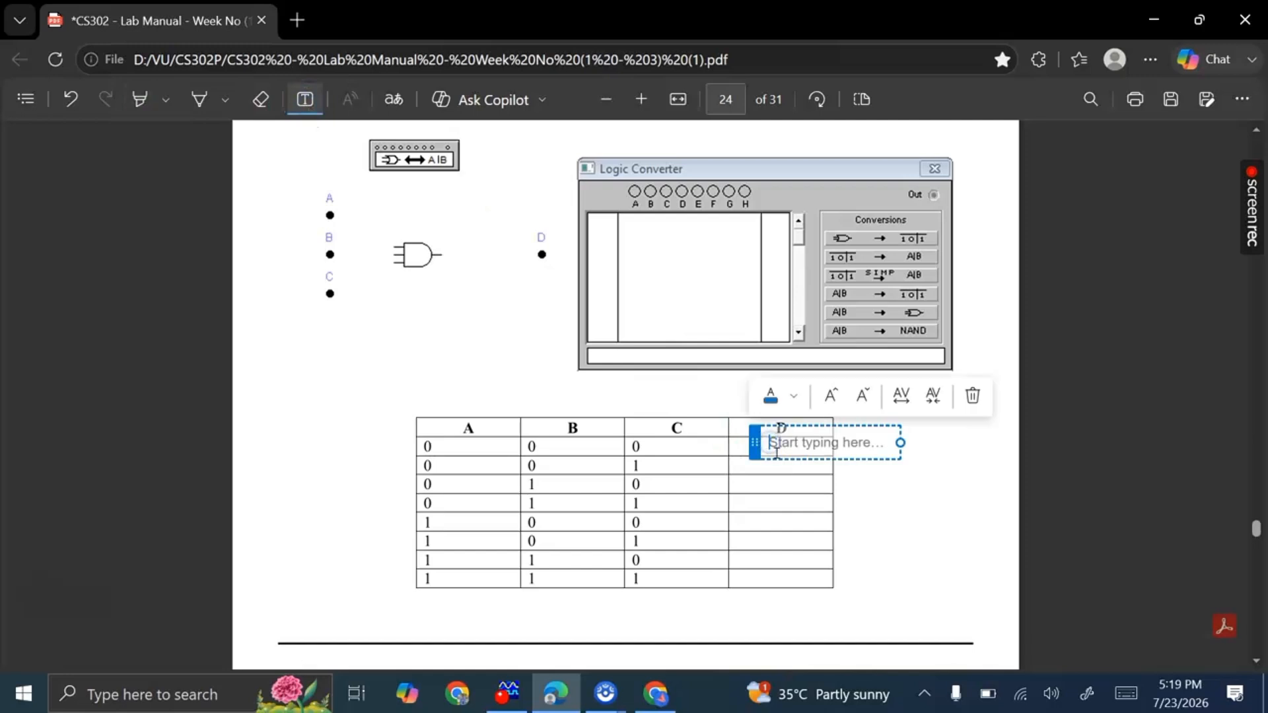
pyautogui.write('0')
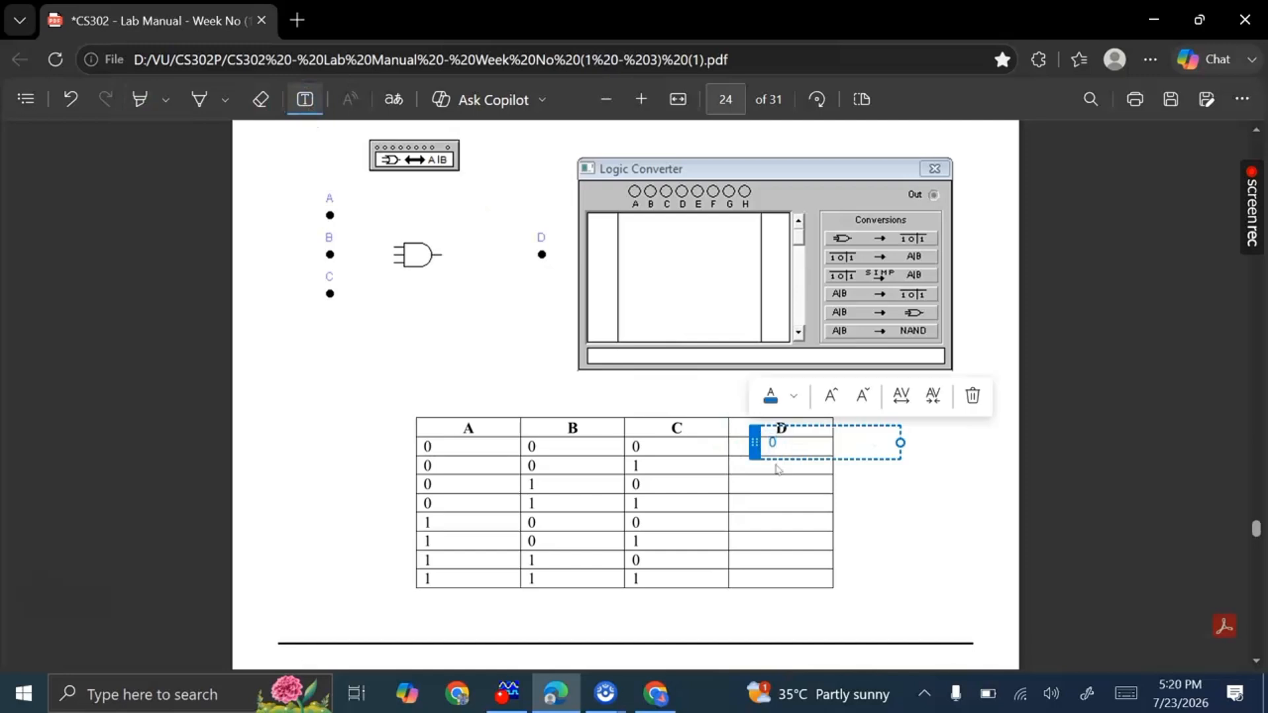
pyautogui.click(546, 339)
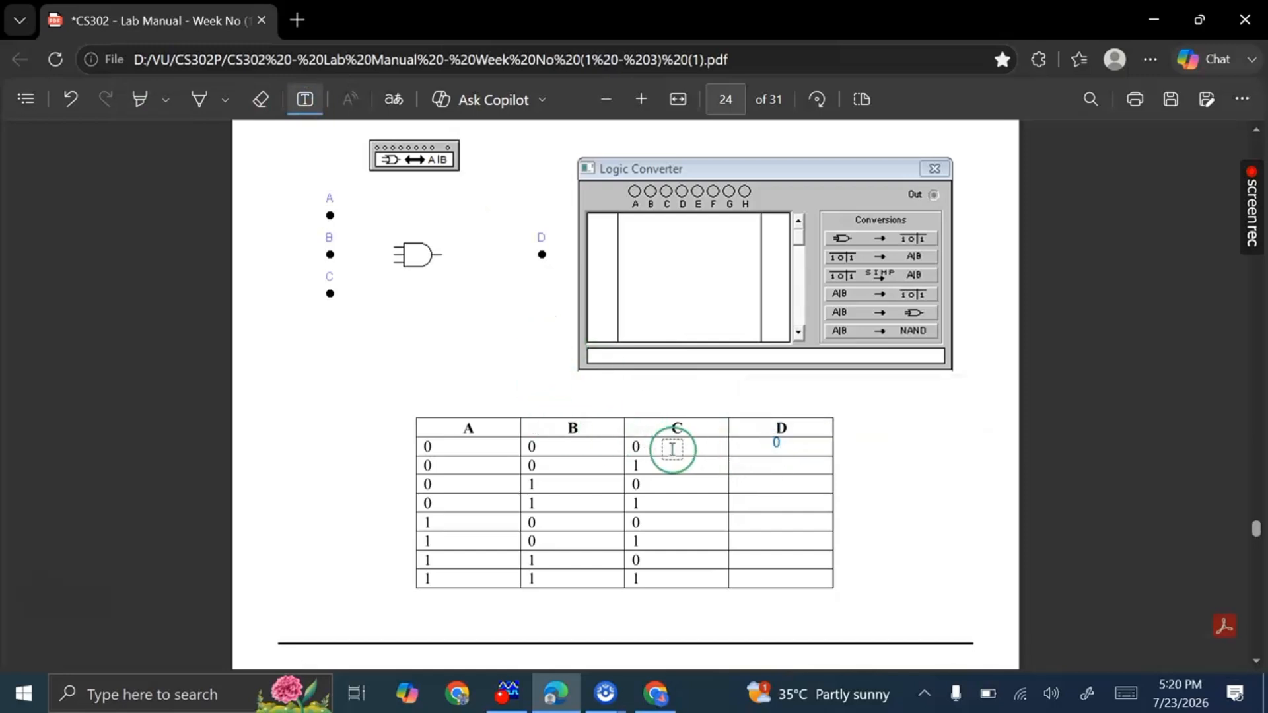
# - Highlight the Task 8 heading in the lab manual and review its four-input circuit and truth table
pyautogui.scroll(-2, 673, 451)
pyautogui.scroll(-1, 673, 451)
pyautogui.click(508, 692)
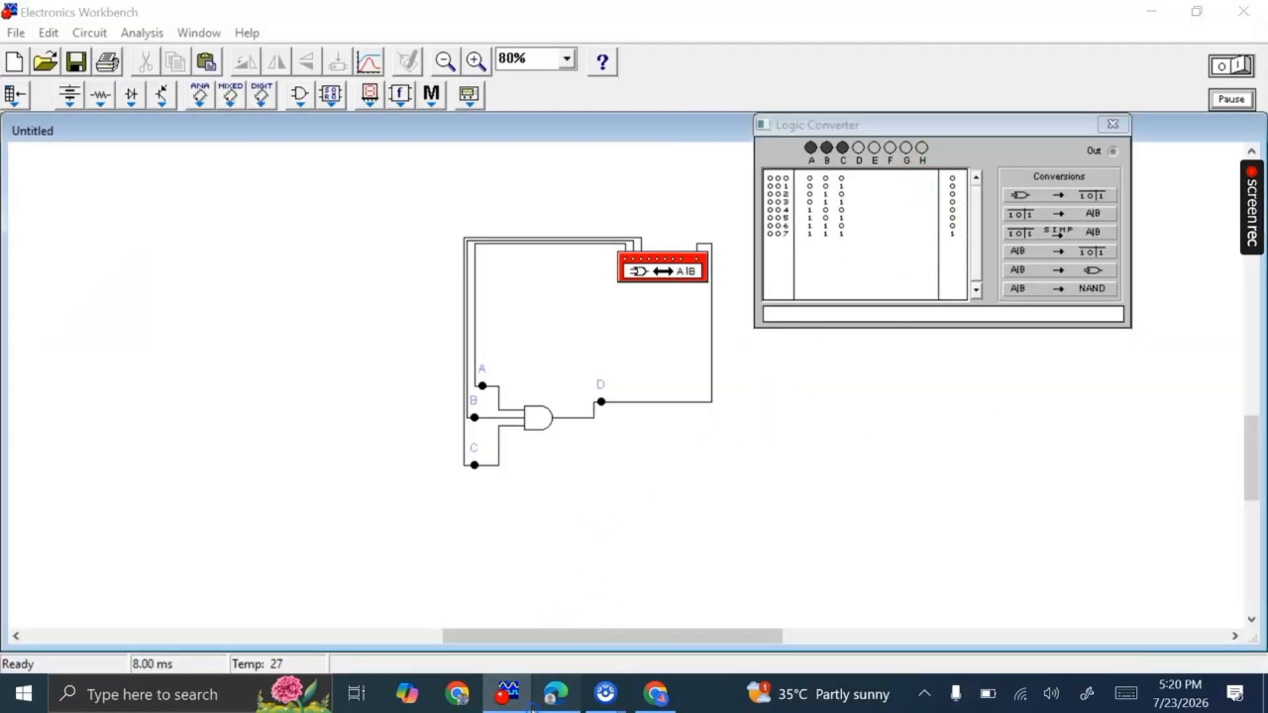
pyautogui.click(549, 690)
pyautogui.scroll(-2, 487, 526)
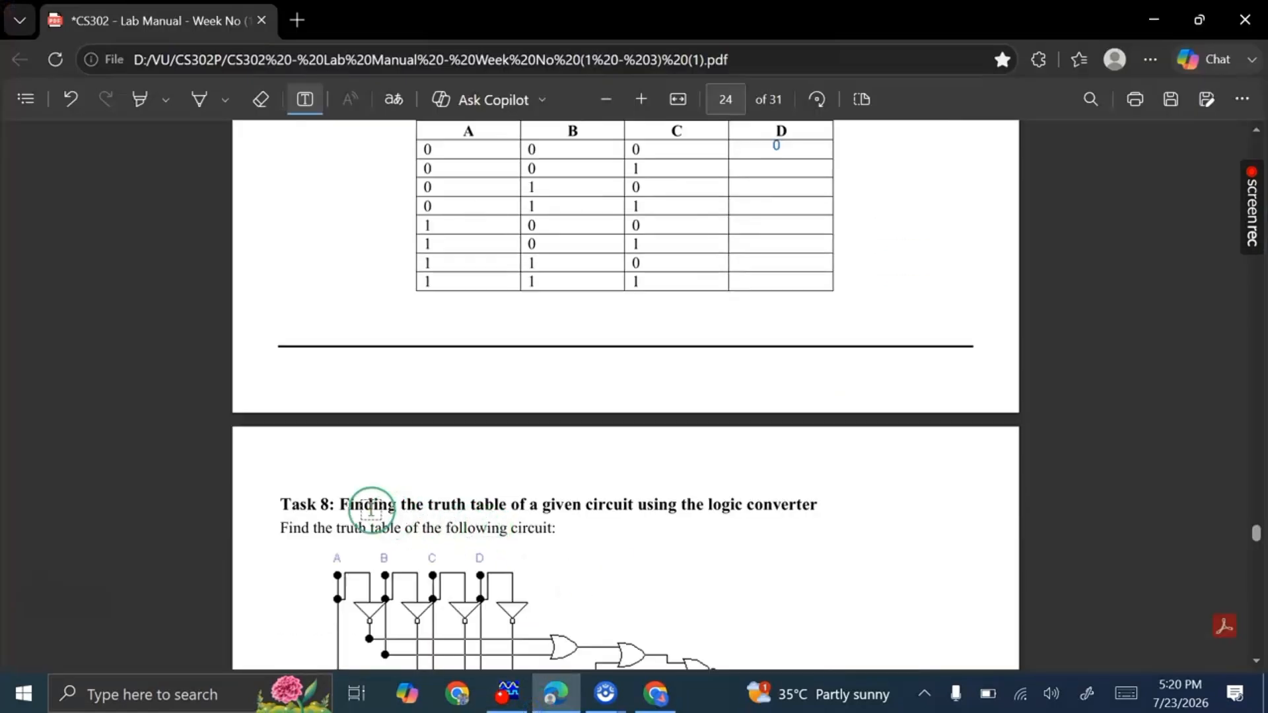
pyautogui.click(139, 98)
pyautogui.moveTo(256, 514); pyautogui.dragTo(826, 515)
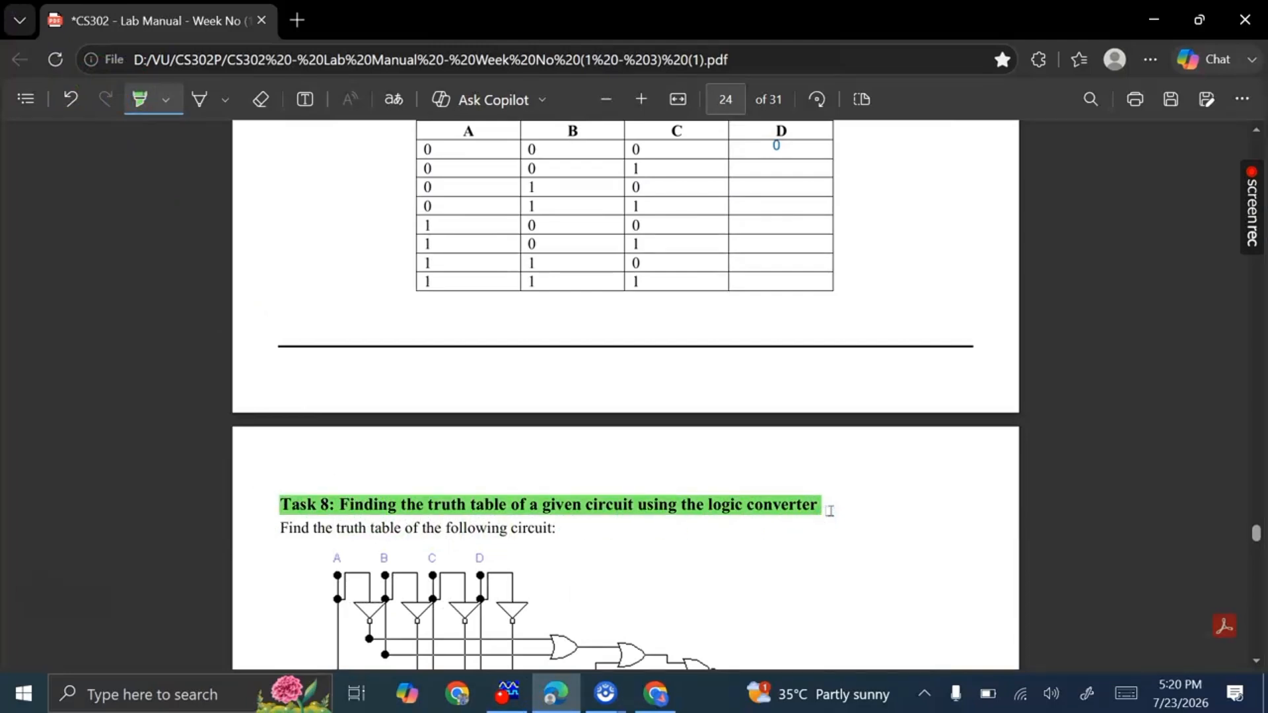
pyautogui.scroll(-10, 829, 511)
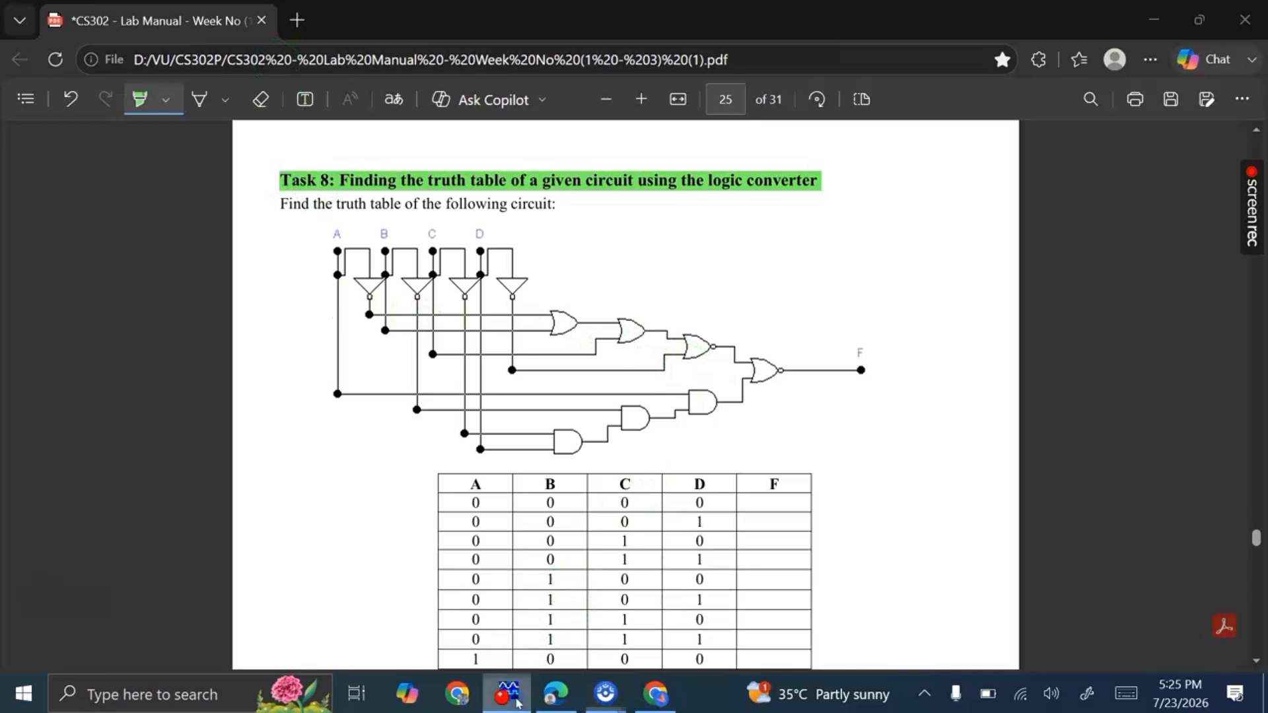
# - Return to Electronics Workbench and build the Task 8 circuit with inputs A to D, four inverters, two OR, two NOR and three AND gates, and output F
pyautogui.click(507, 693)
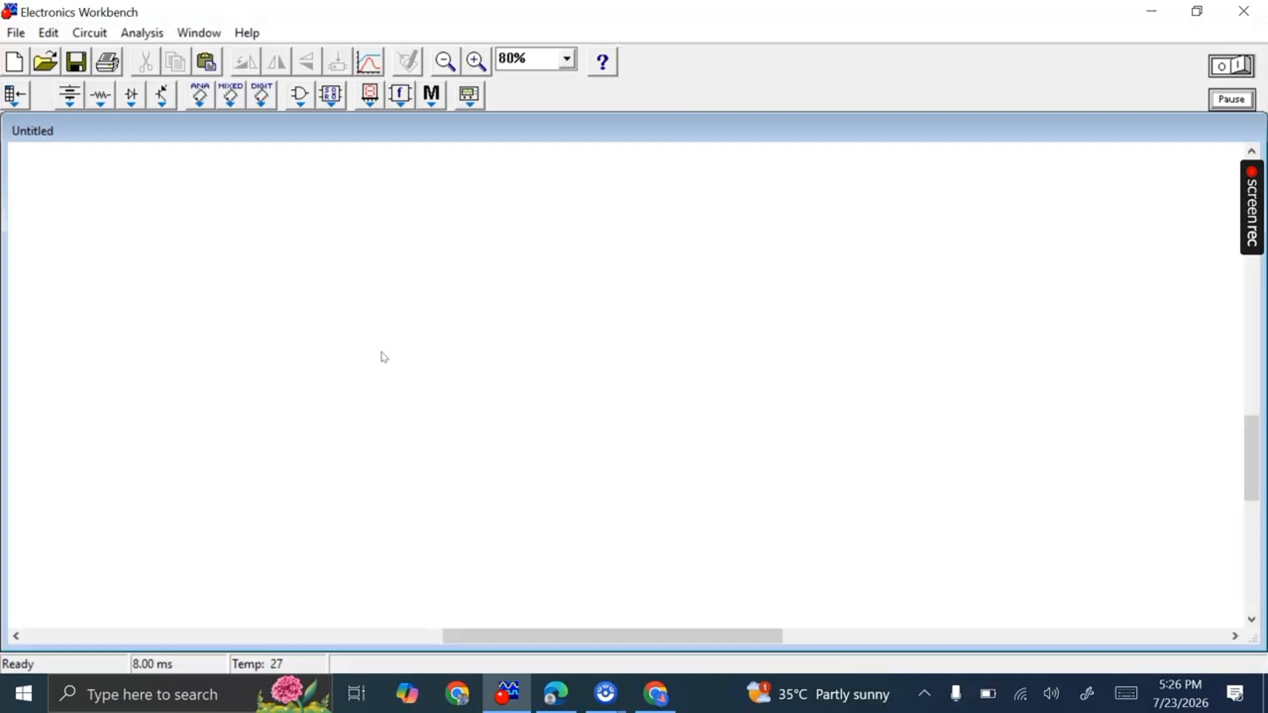
pyautogui.click(506, 692)
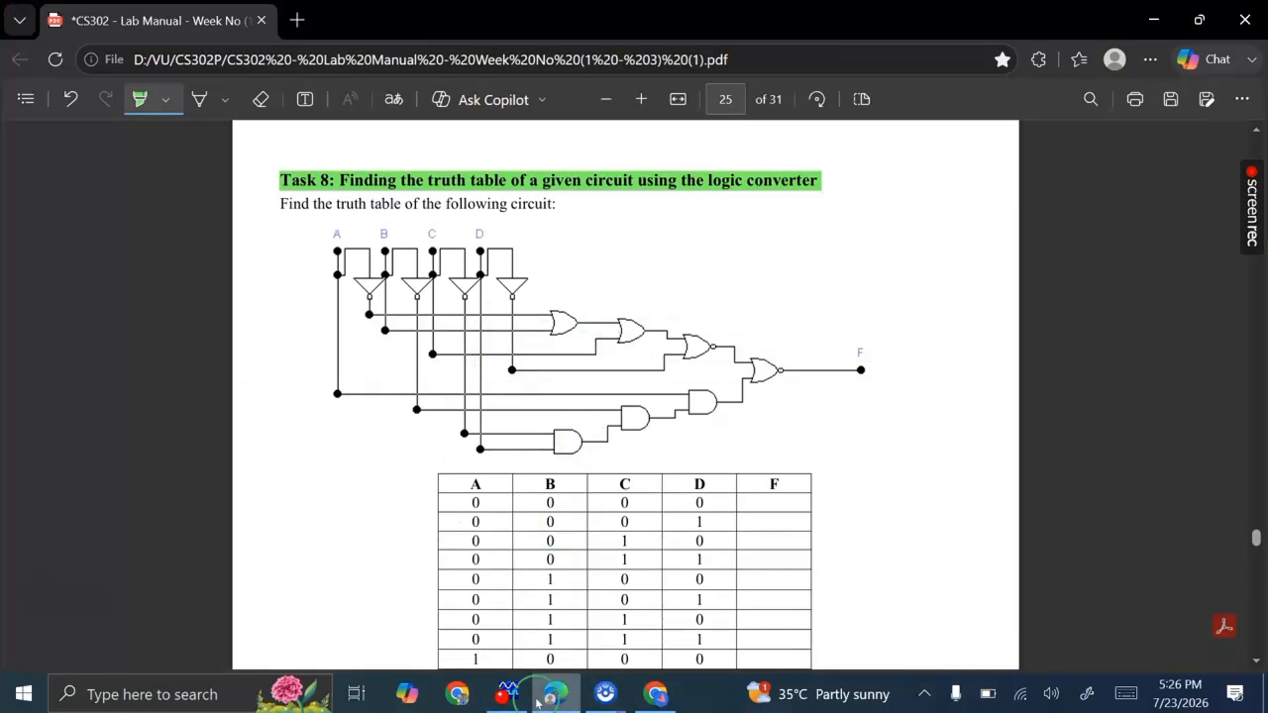
pyautogui.click(506, 692)
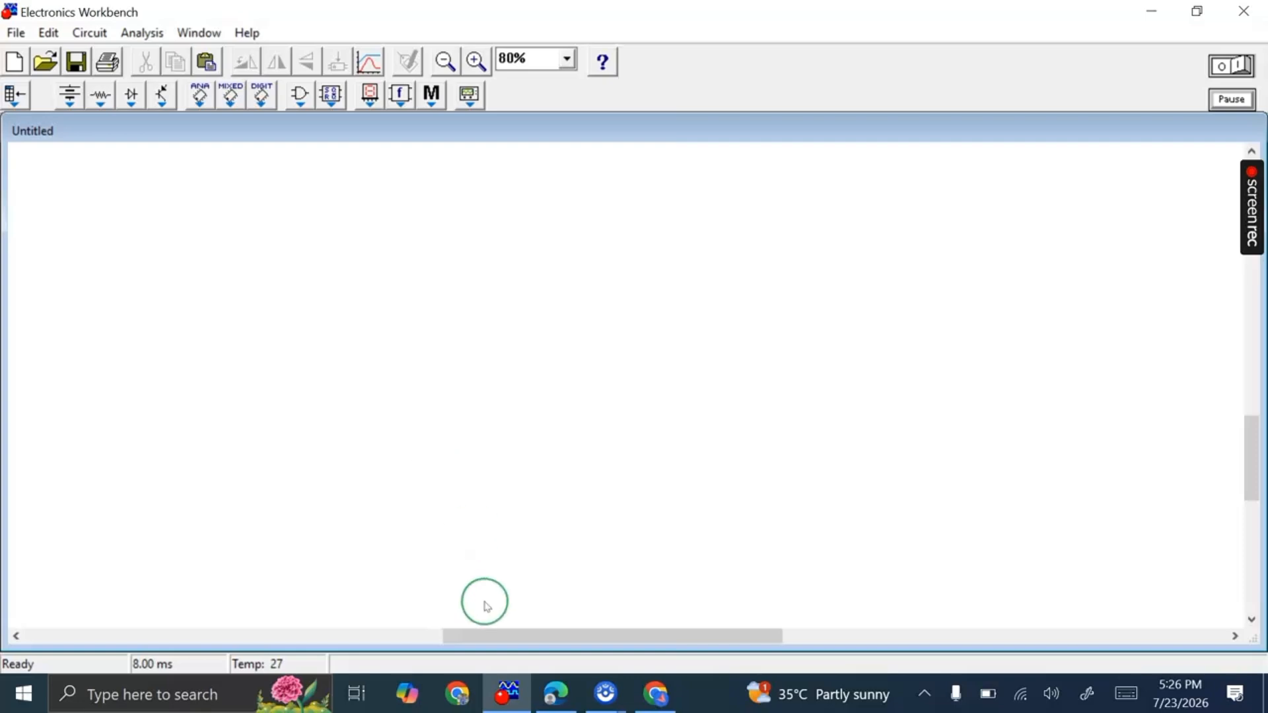
pyautogui.moveTo(496, 677)
pyautogui.click(486, 650)
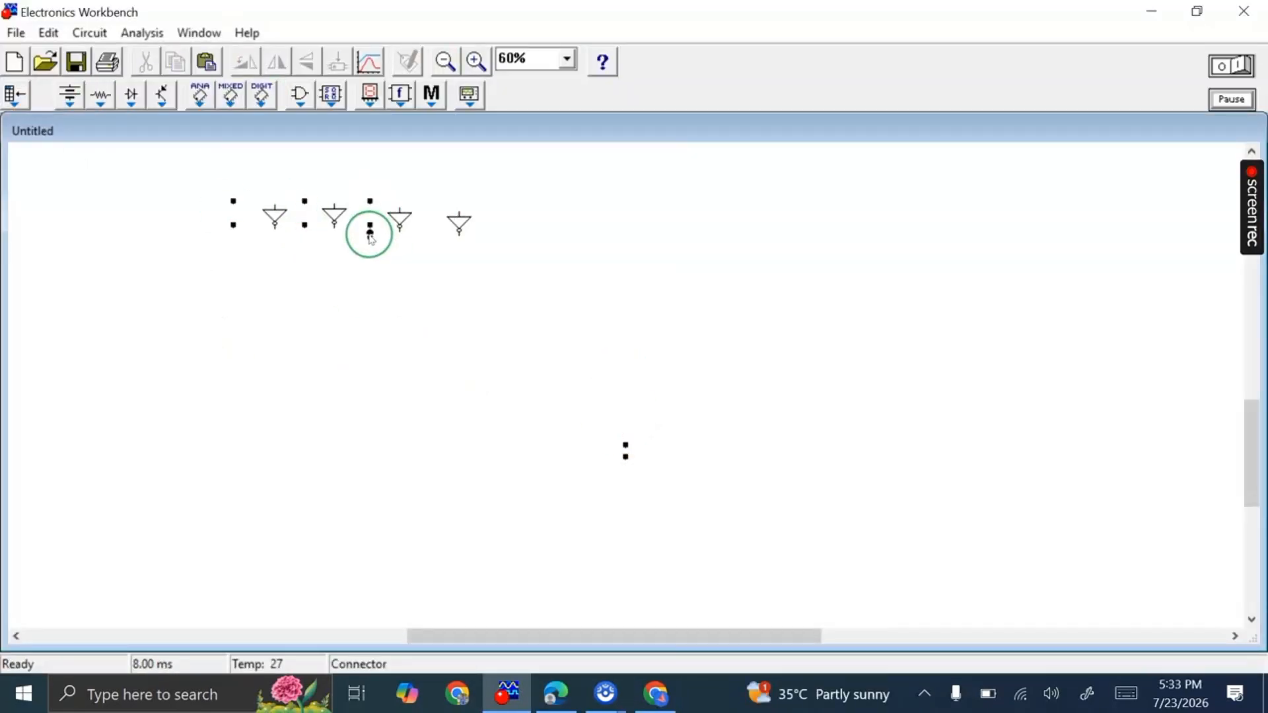
pyautogui.click(677, 470)
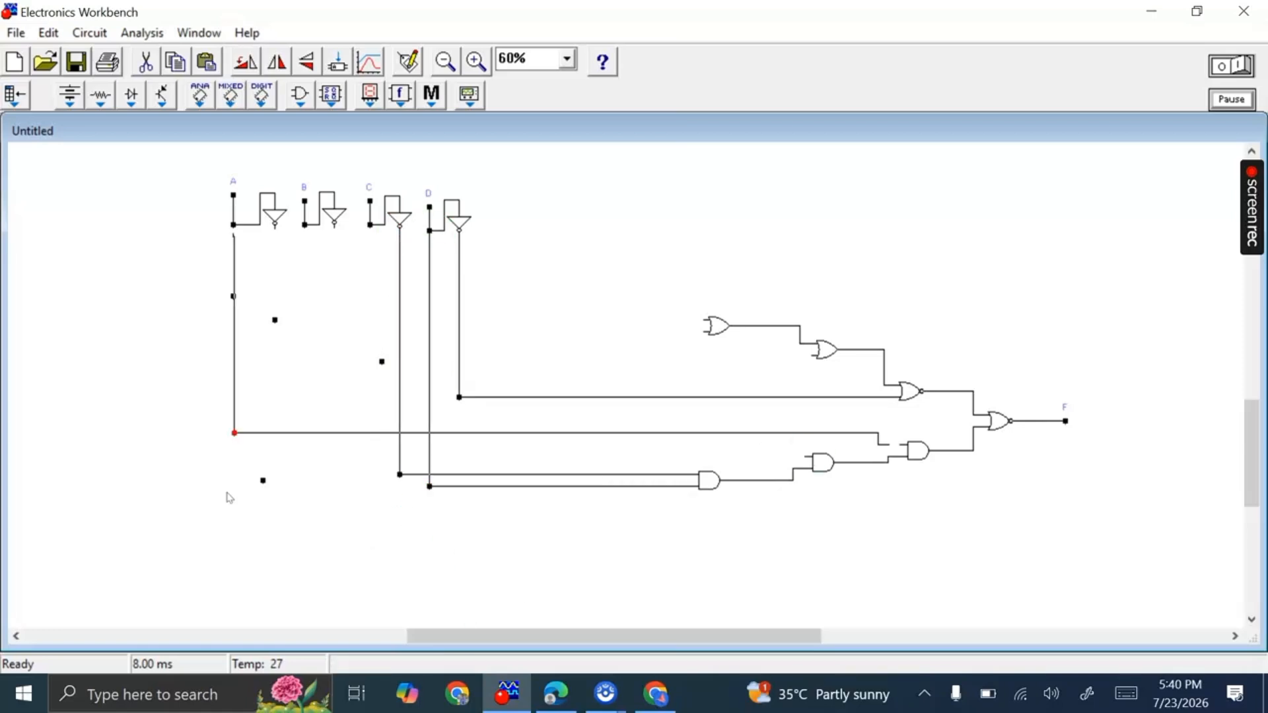
pyautogui.click(273, 320)
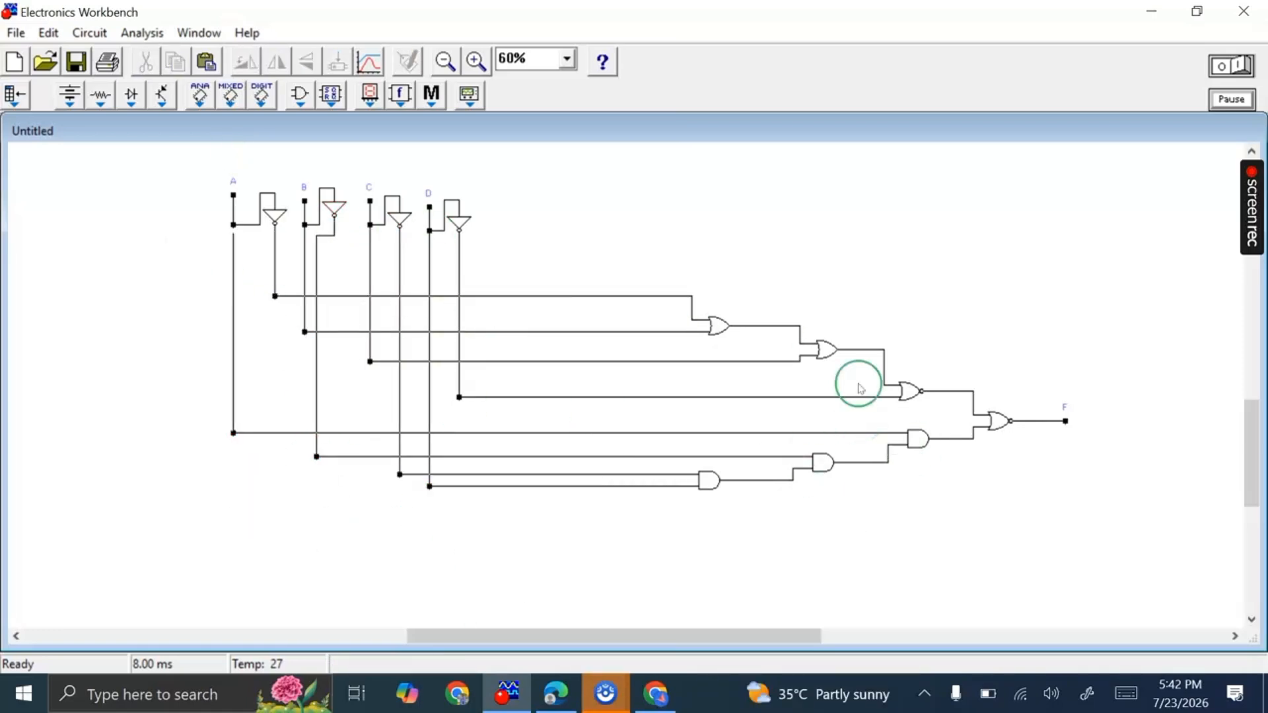
# - Place a logic converter in the empty area above the Task 8 circuit's output gates
pyautogui.click(470, 94)
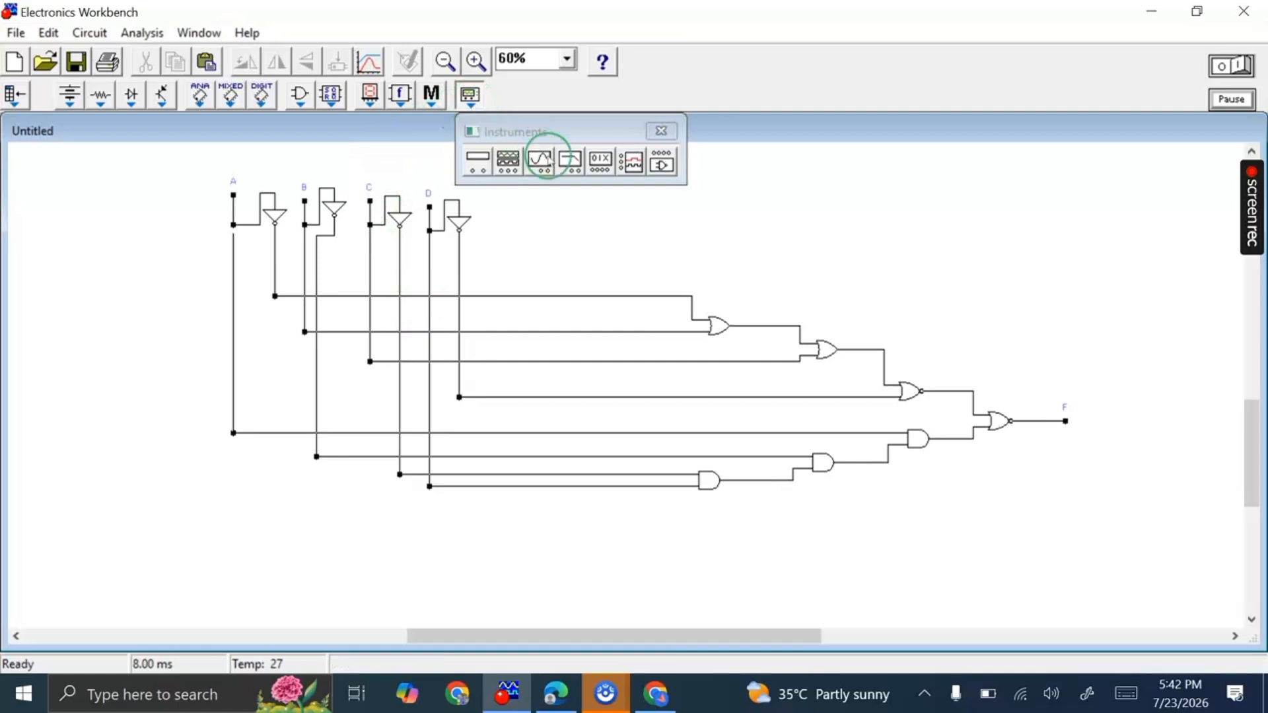
pyautogui.moveTo(657, 162); pyautogui.dragTo(888, 245)
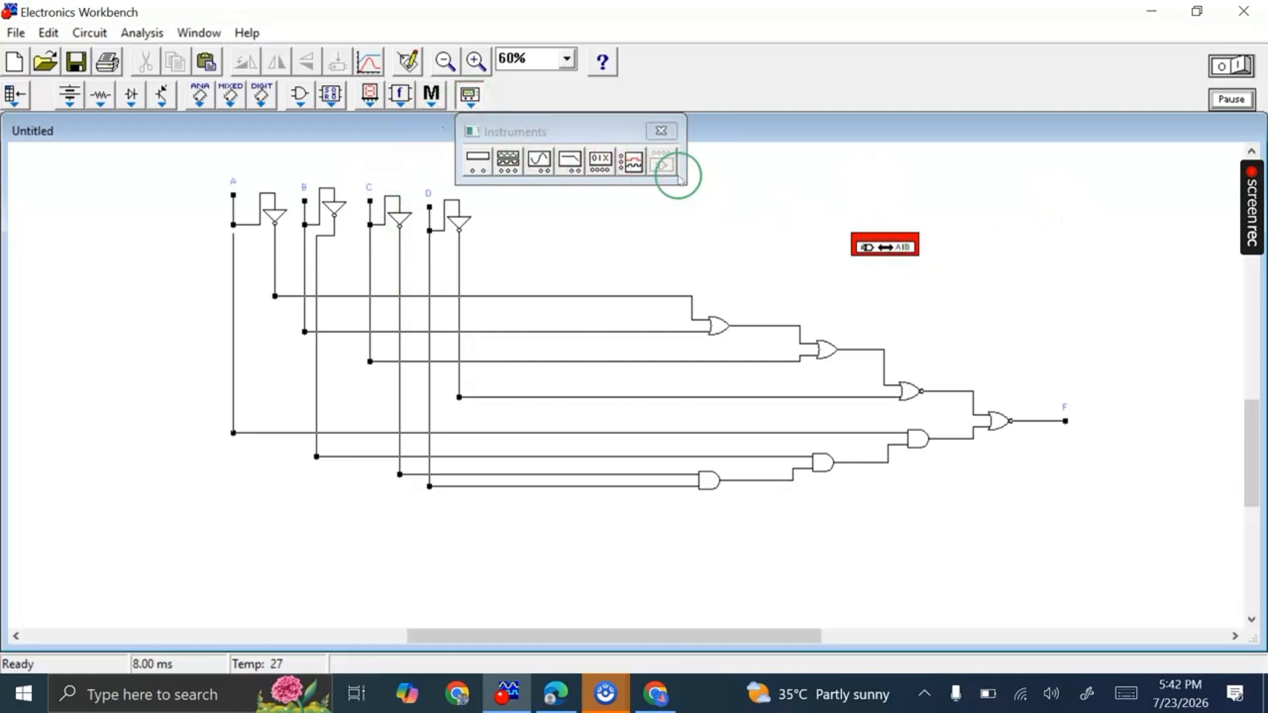
pyautogui.click(661, 130)
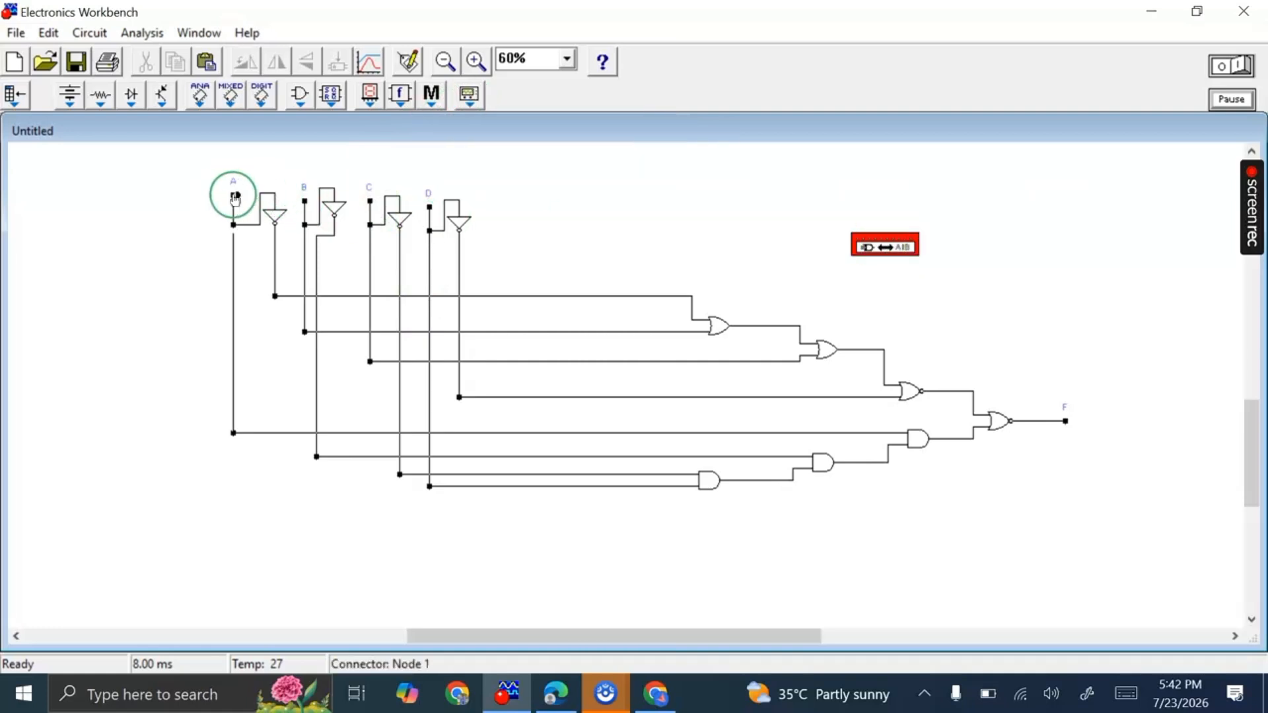
# - Wire inputs A, B, C and D to the logic converter's first four input terminals and output F to its output terminal
pyautogui.moveTo(233, 193); pyautogui.dragTo(855, 237)
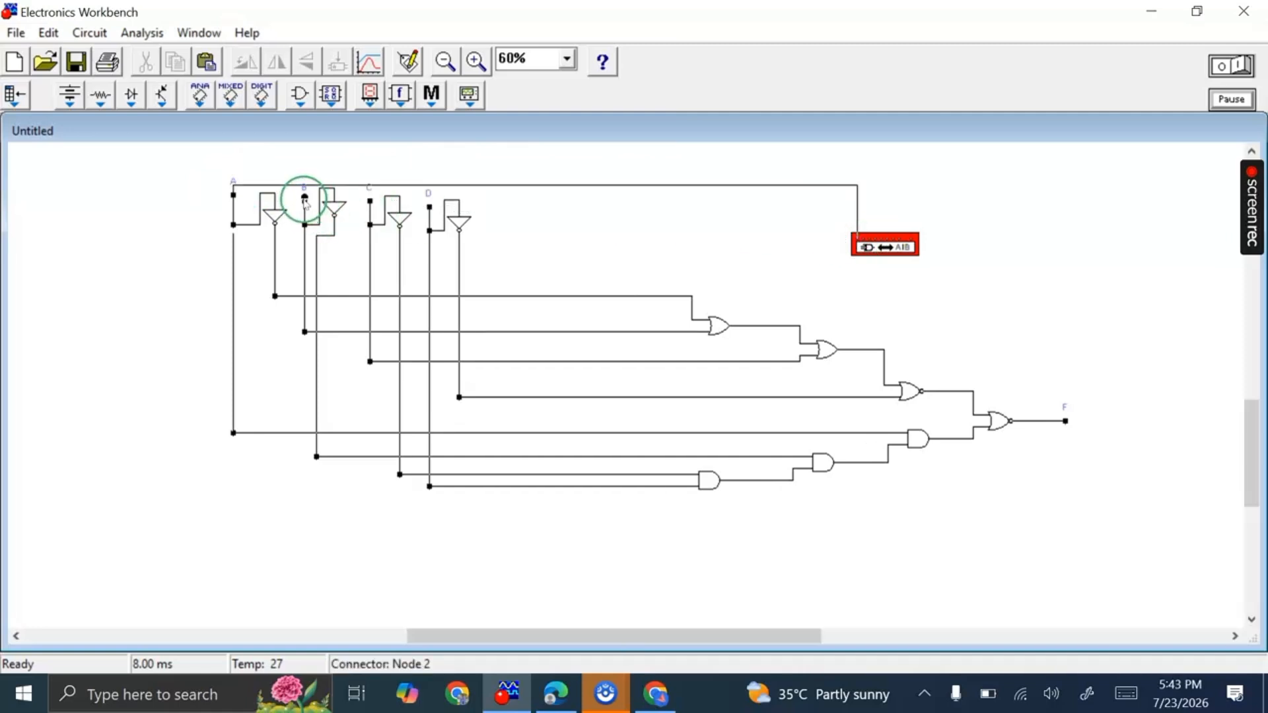
pyautogui.moveTo(304, 198); pyautogui.dragTo(861, 239)
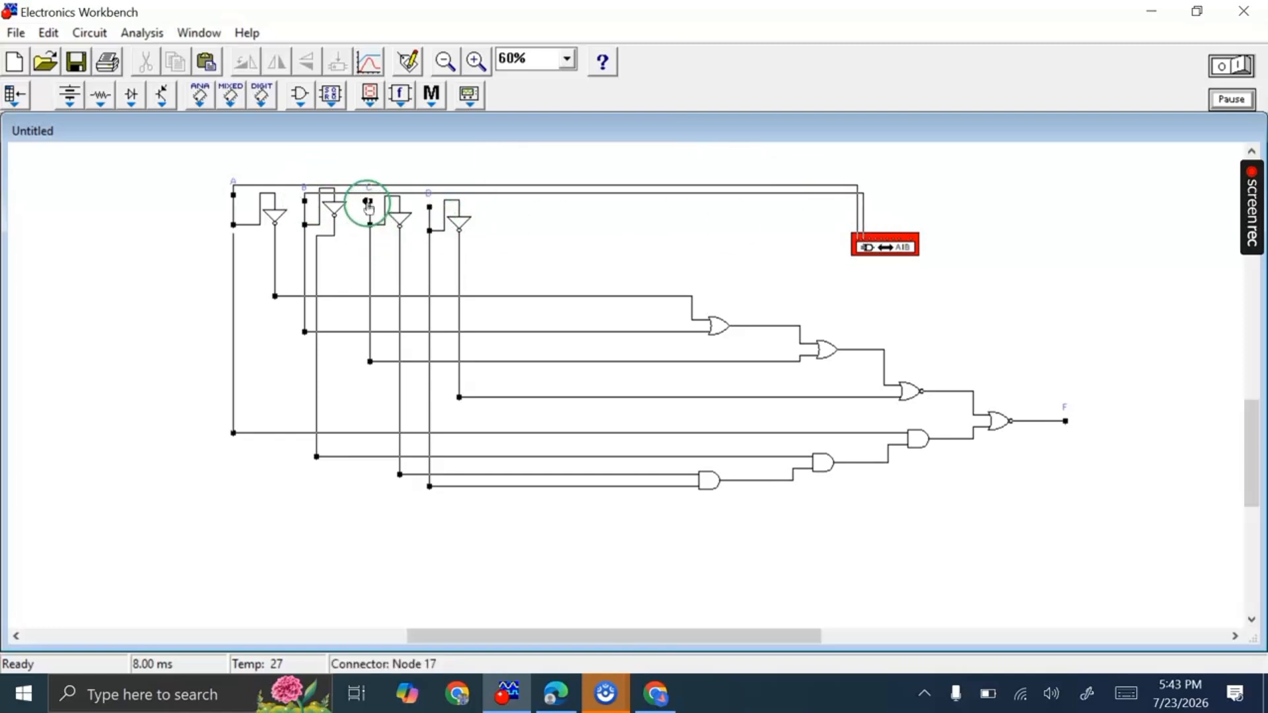
pyautogui.moveTo(368, 202); pyautogui.dragTo(370, 204)
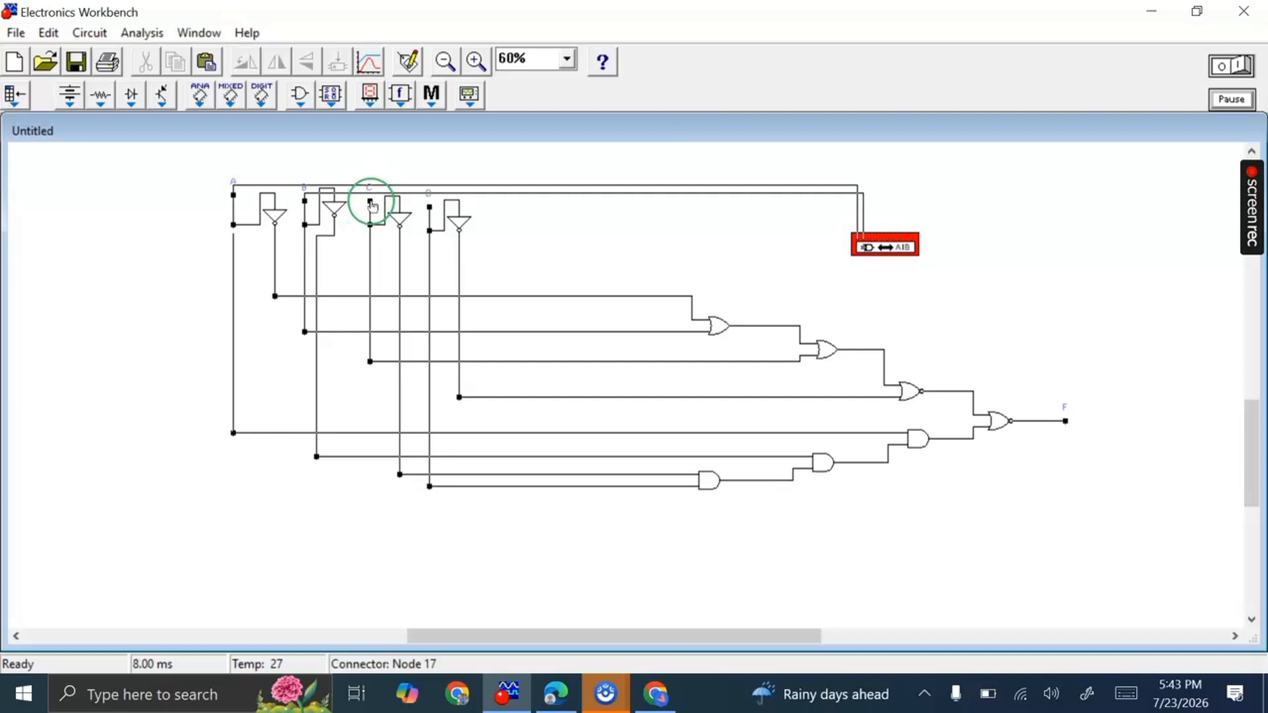
pyautogui.moveTo(369, 200); pyautogui.dragTo(869, 239)
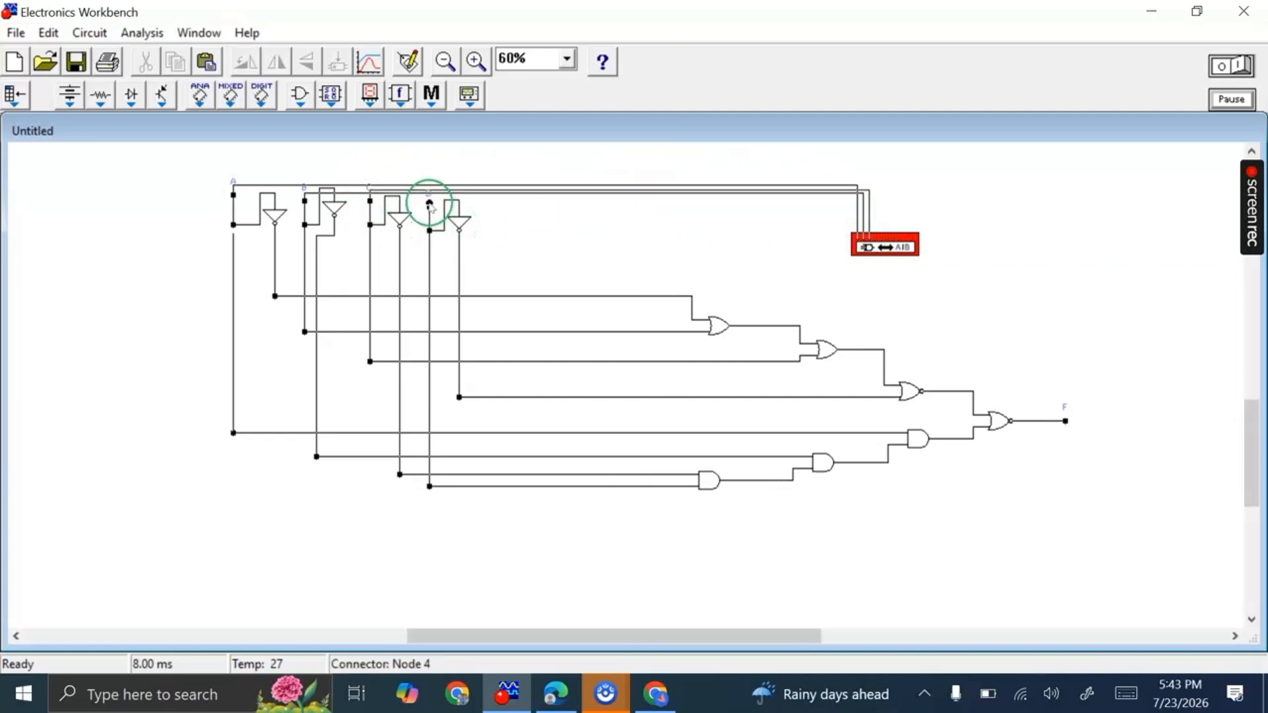
pyautogui.moveTo(430, 204); pyautogui.dragTo(874, 236)
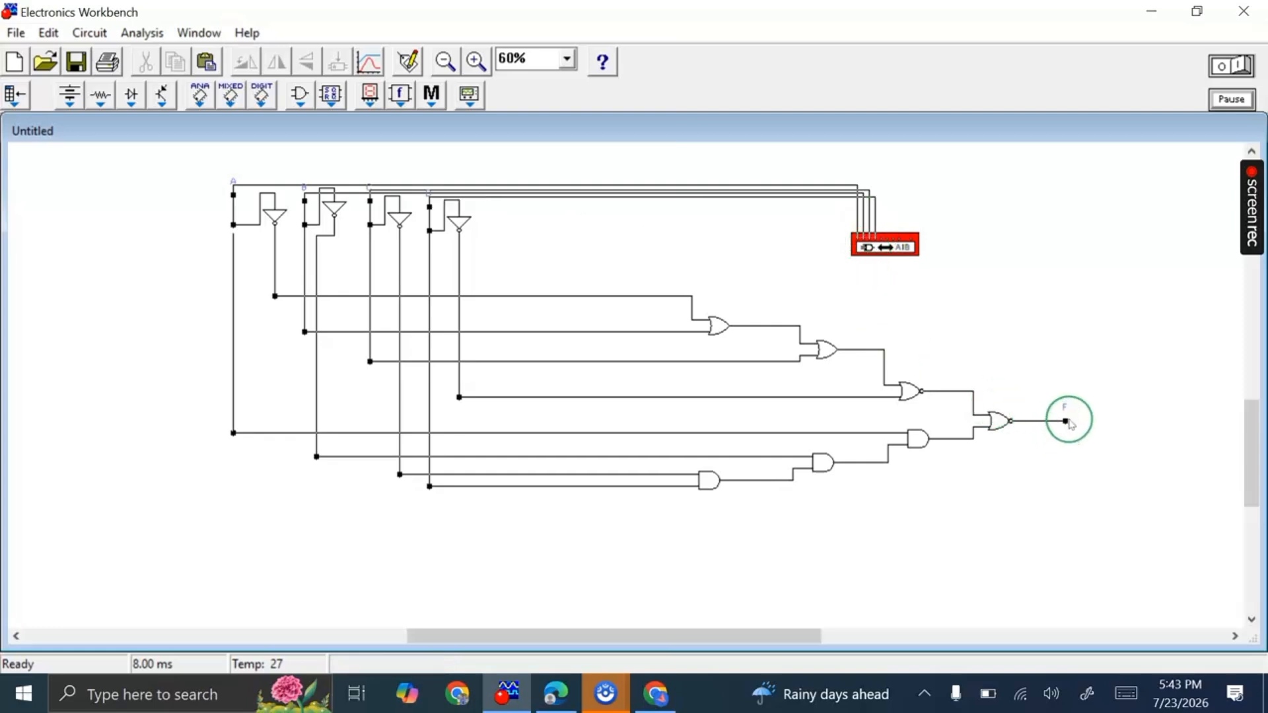
pyautogui.moveTo(1064, 421); pyautogui.dragTo(912, 235)
pyautogui.click(926, 272)
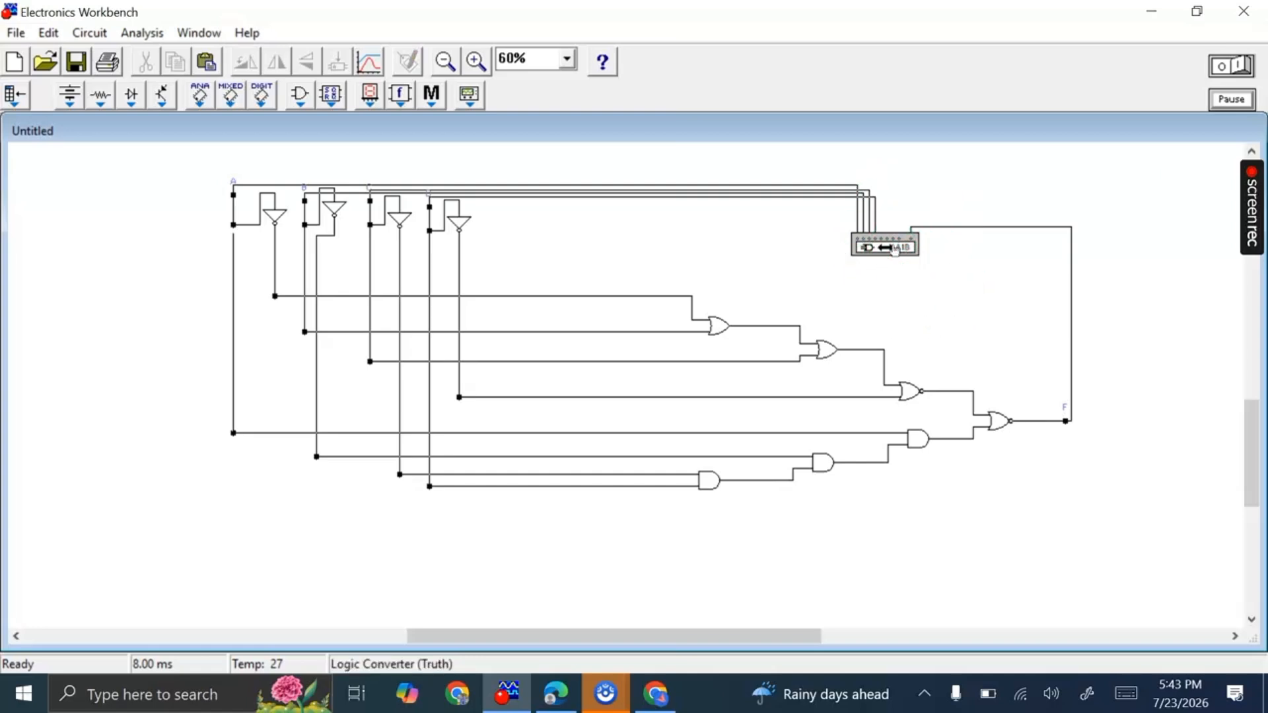
# - Convert the four-input circuit to its truth table in the logic converter and compare it with the lab manual's Task 8 table
pyautogui.doubleClick(894, 248)
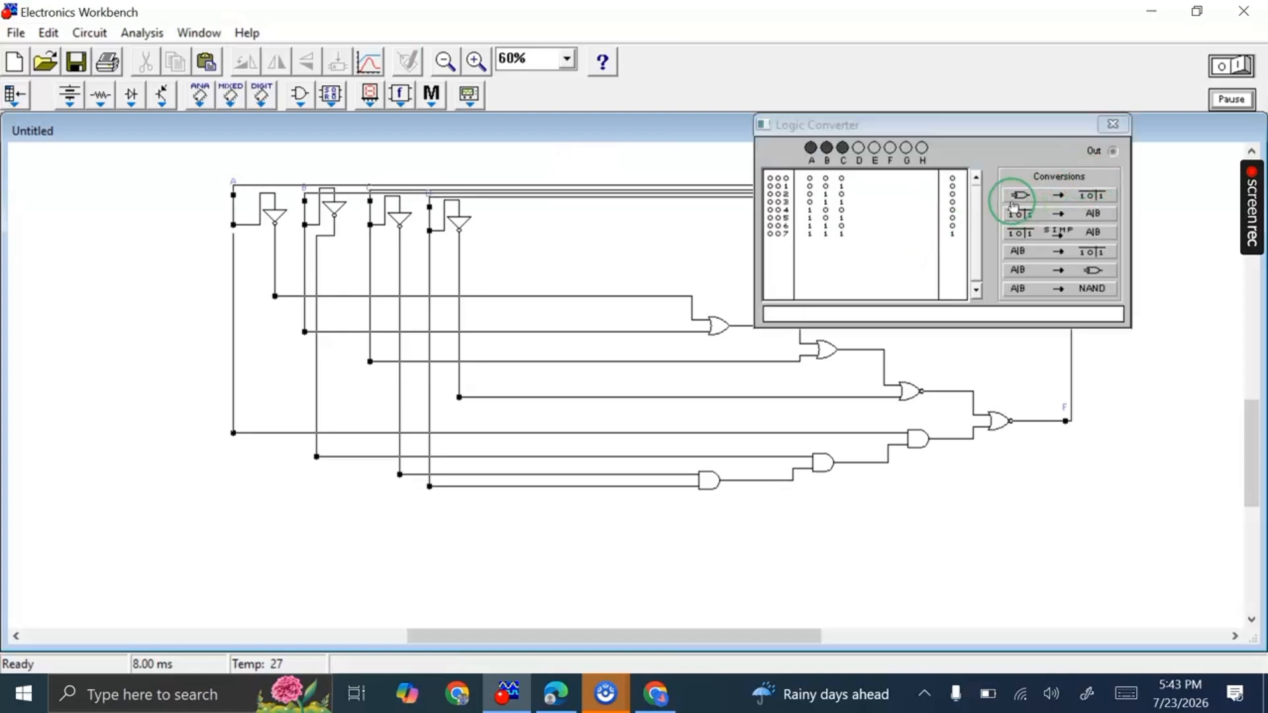
pyautogui.click(1061, 196)
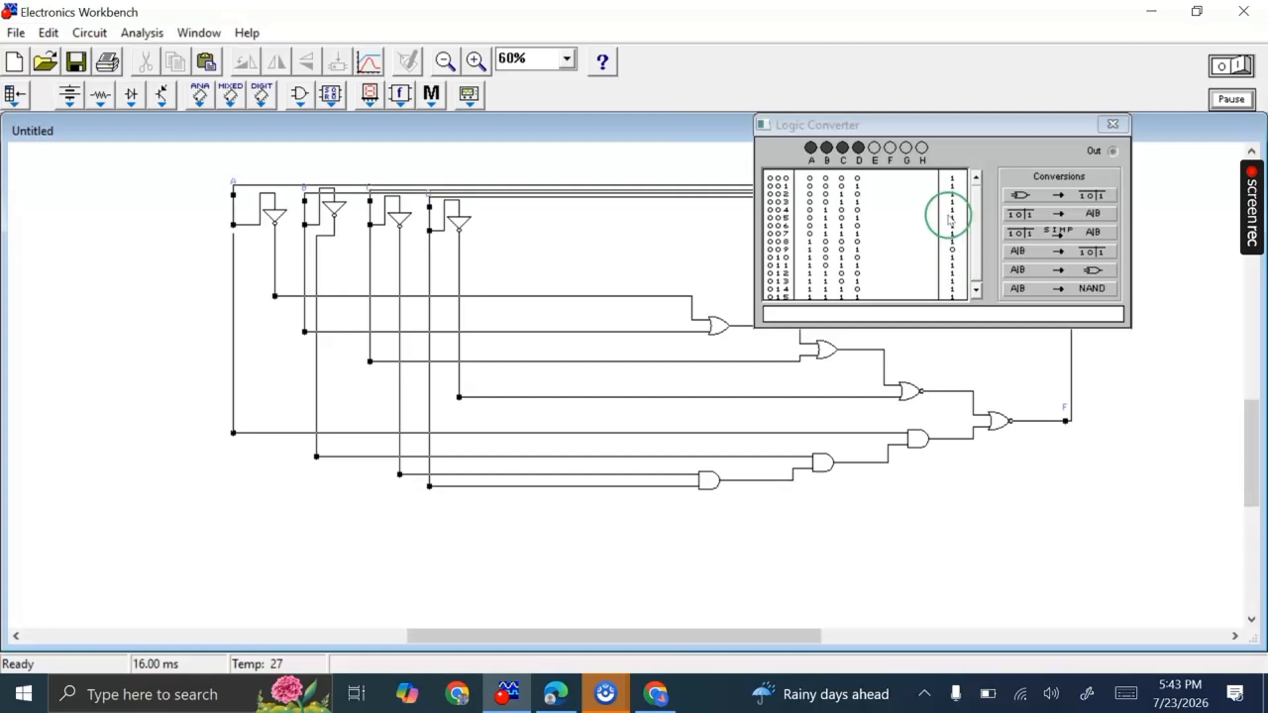
pyautogui.click(555, 695)
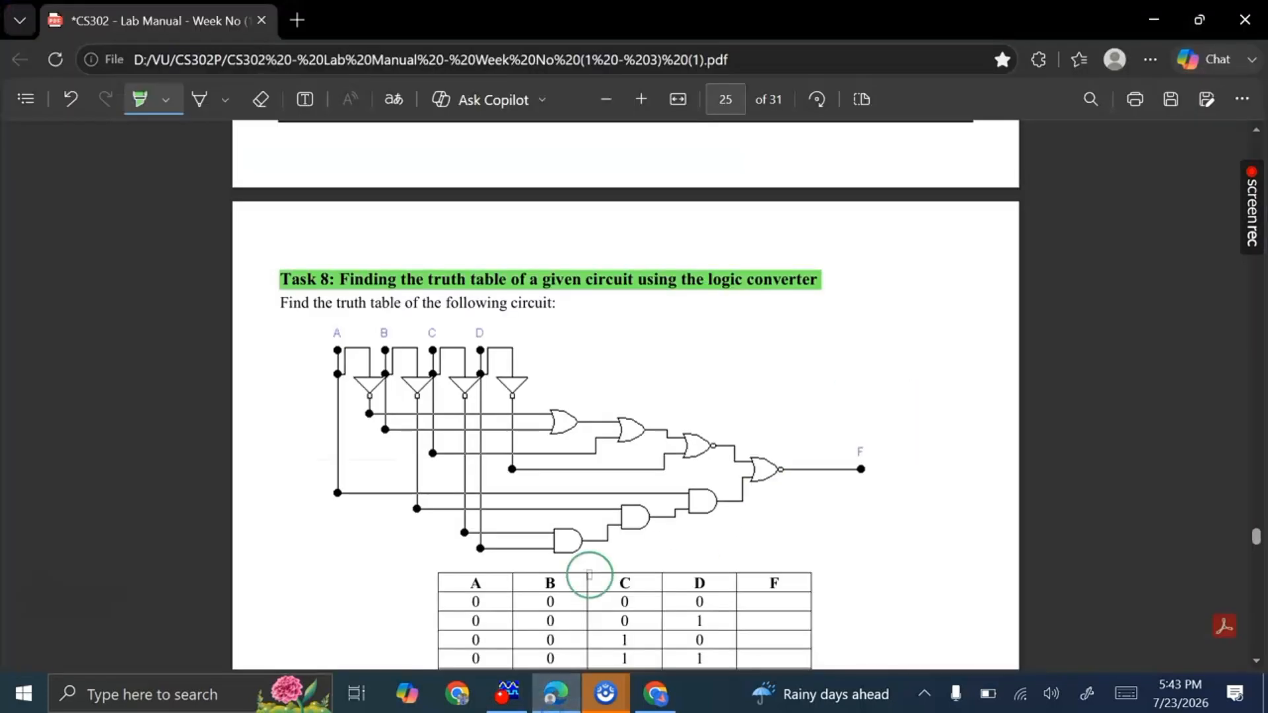
pyautogui.scroll(-5, 586, 575)
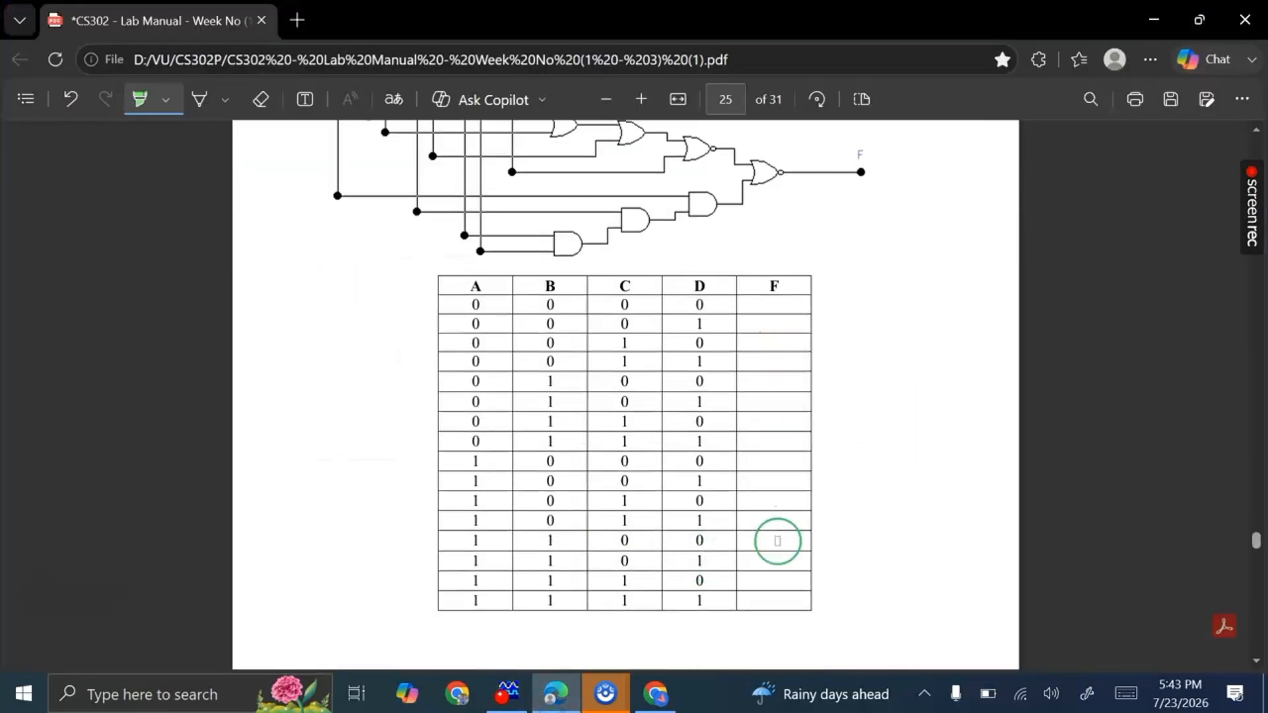
pyautogui.click(507, 693)
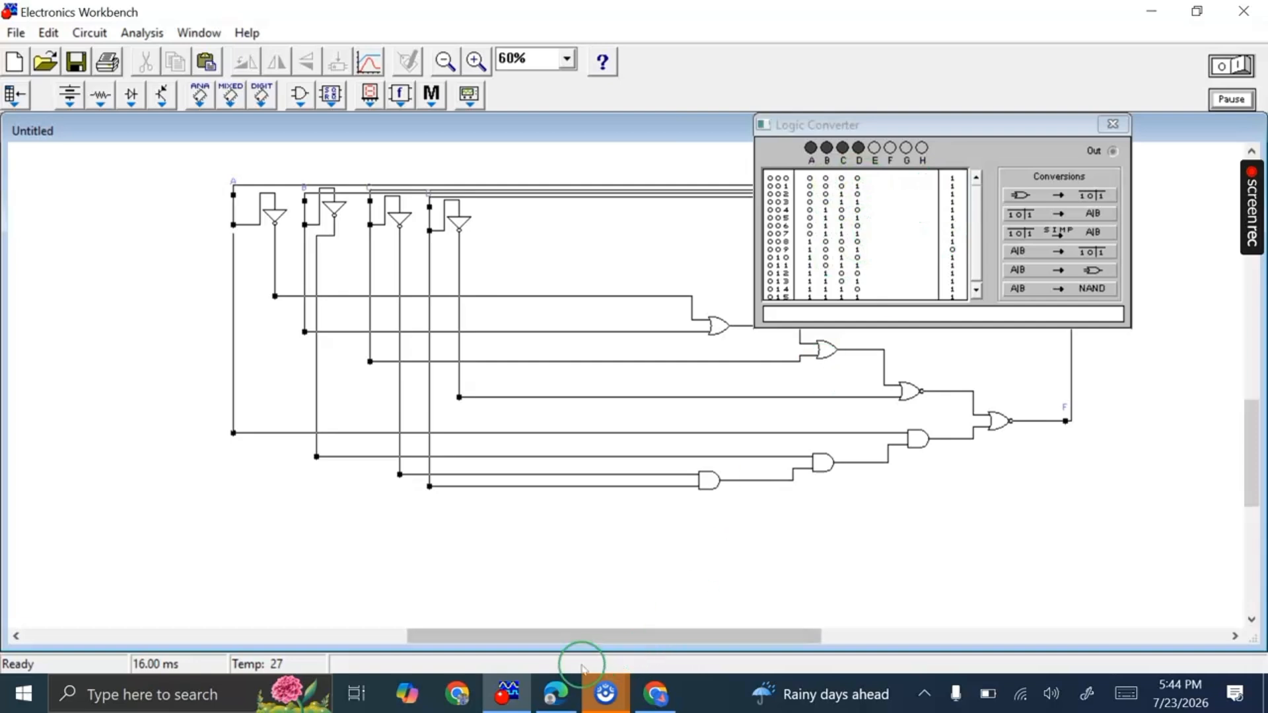
# - Switch to the lab manual and add the text 1 for F in the first row of the Task 8 truth table
pyautogui.click(554, 692)
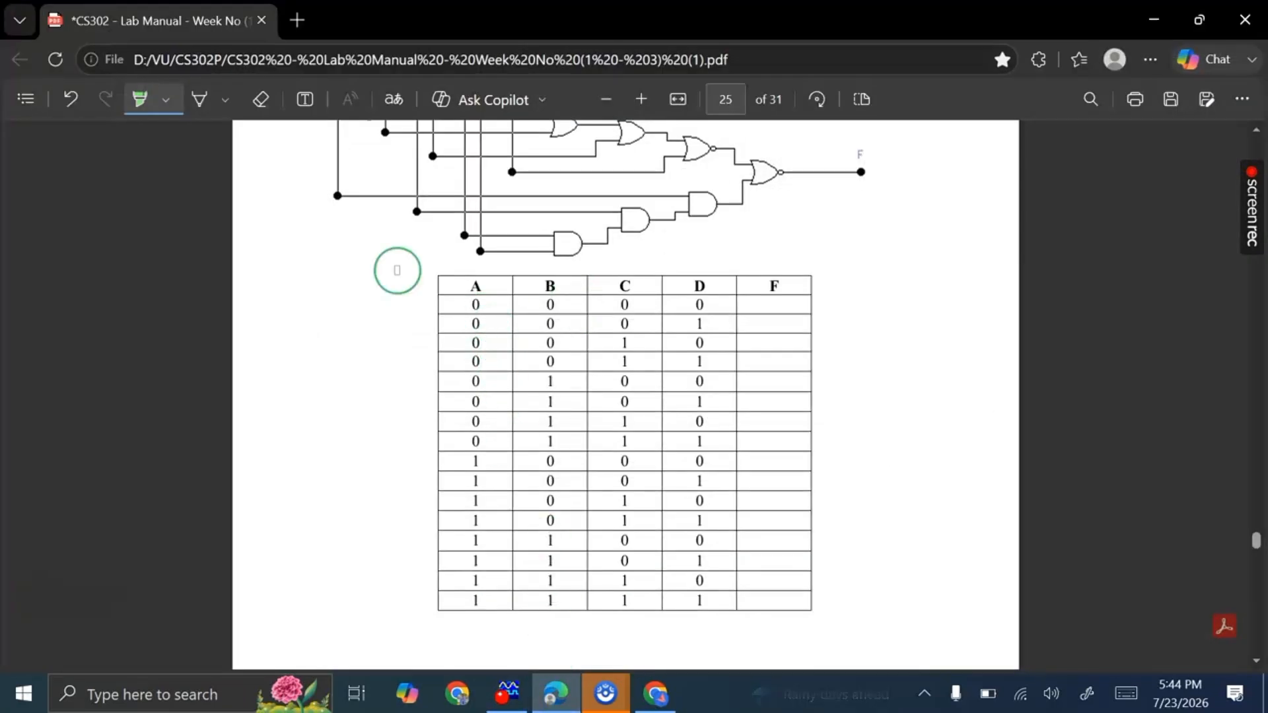
pyautogui.click(304, 99)
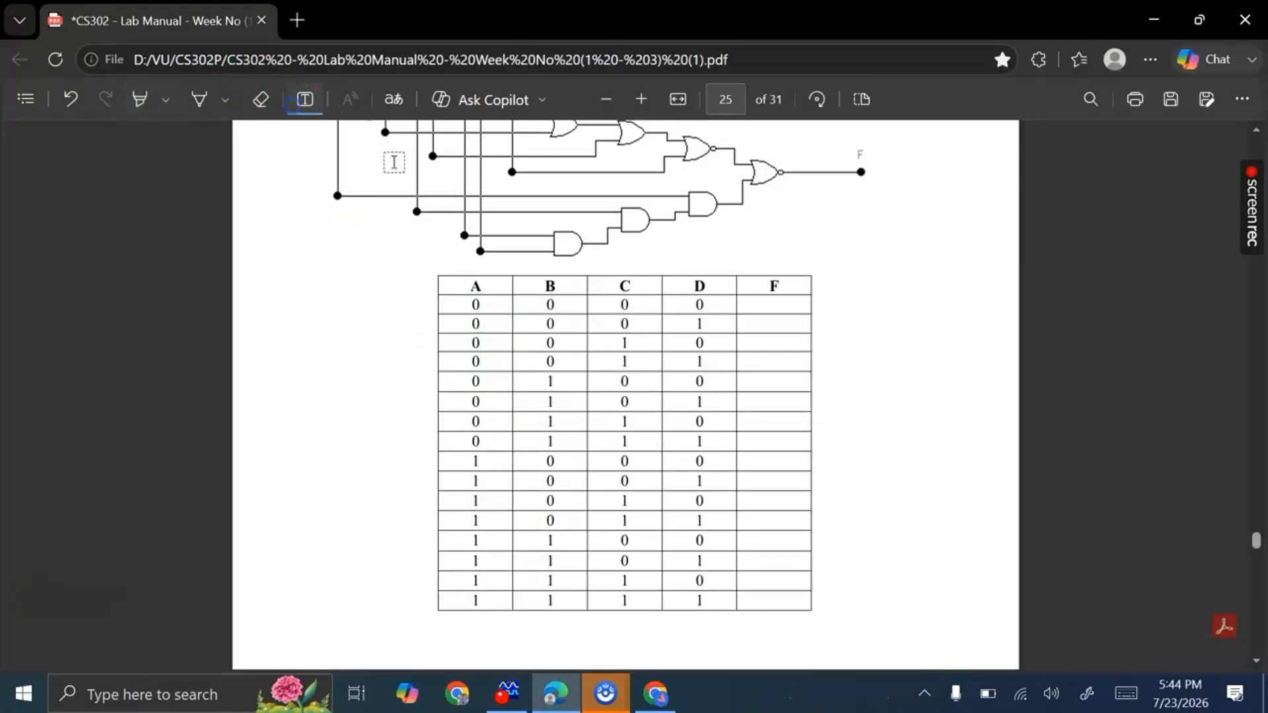
pyautogui.click(766, 306)
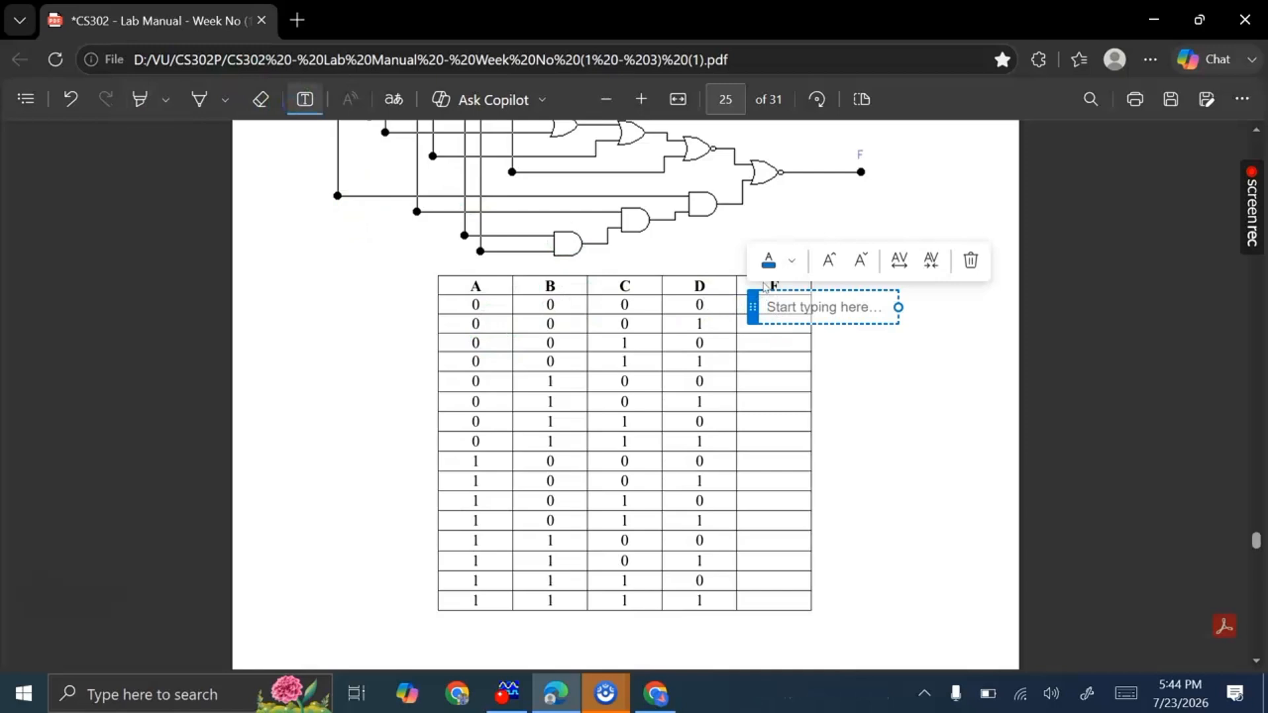
pyautogui.write('1')
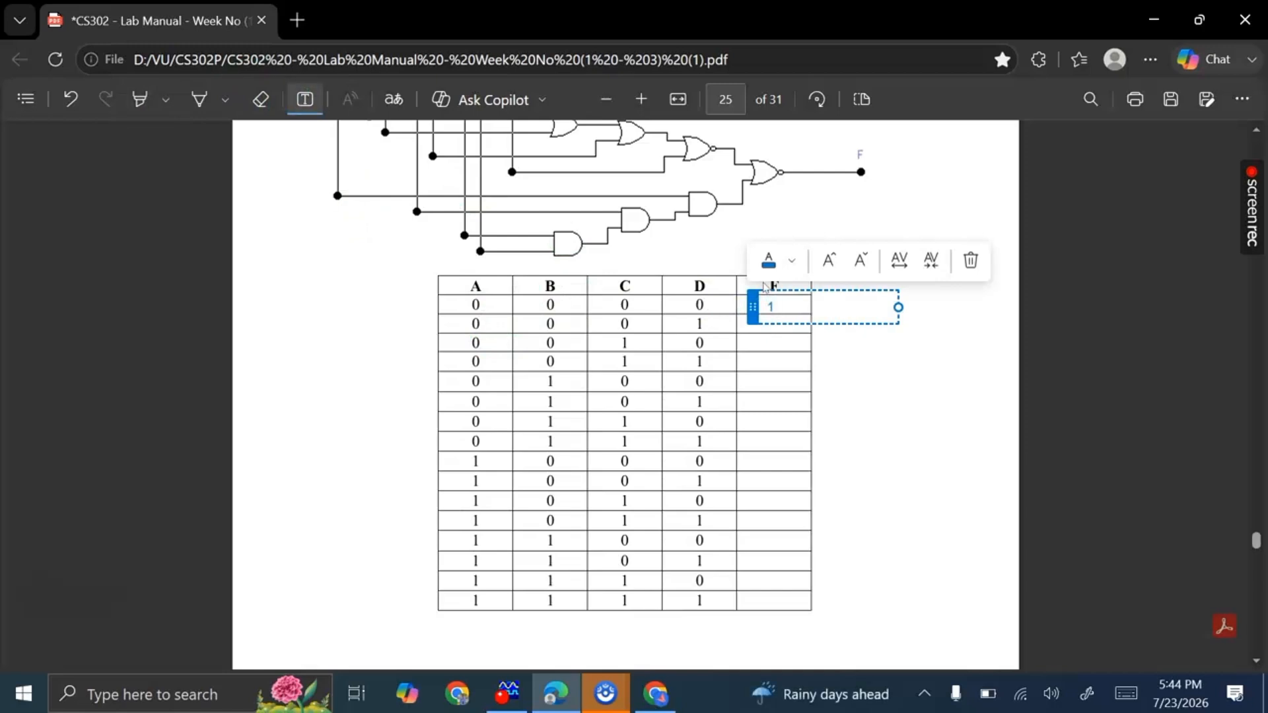
pyautogui.click(486, 691)
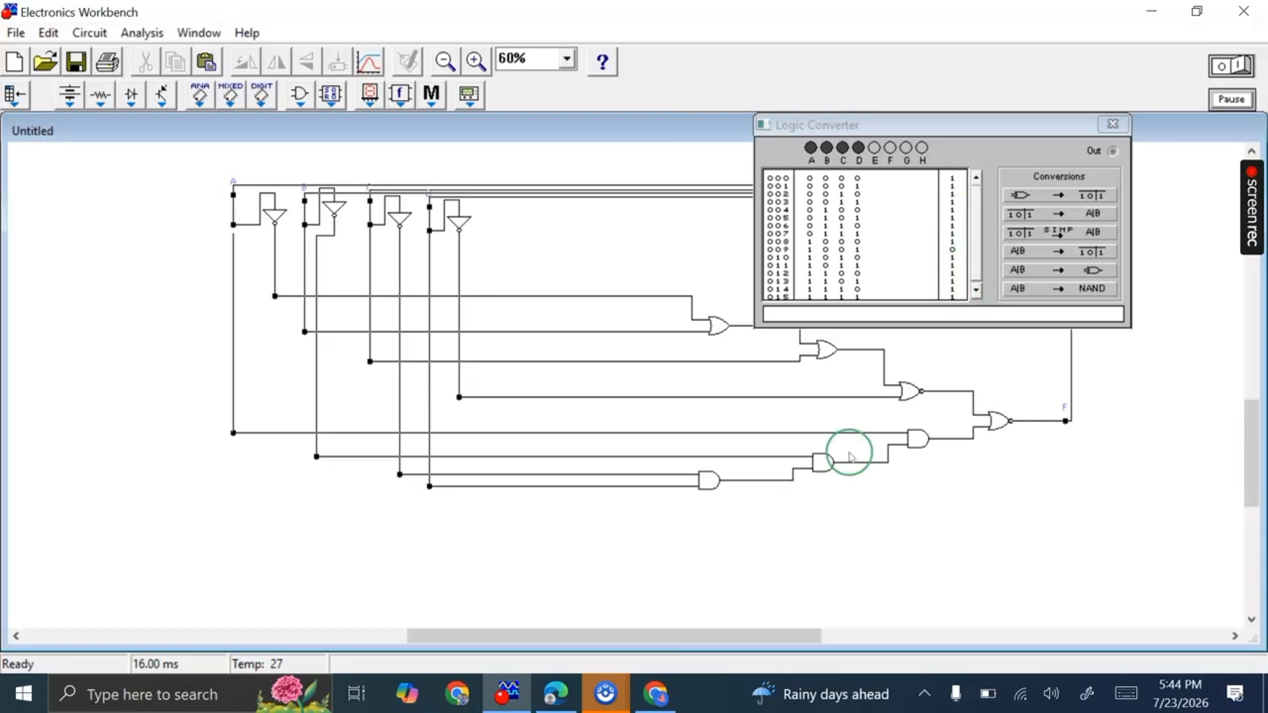
pyautogui.click(556, 692)
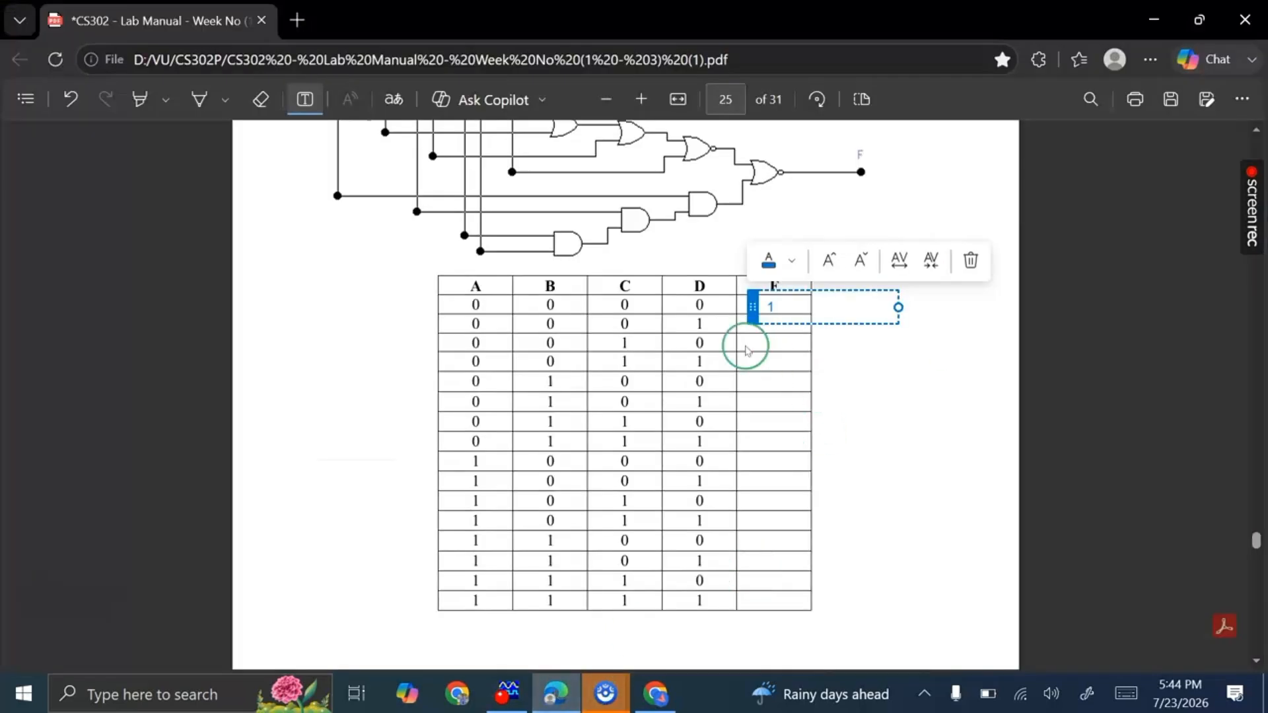
pyautogui.click(909, 484)
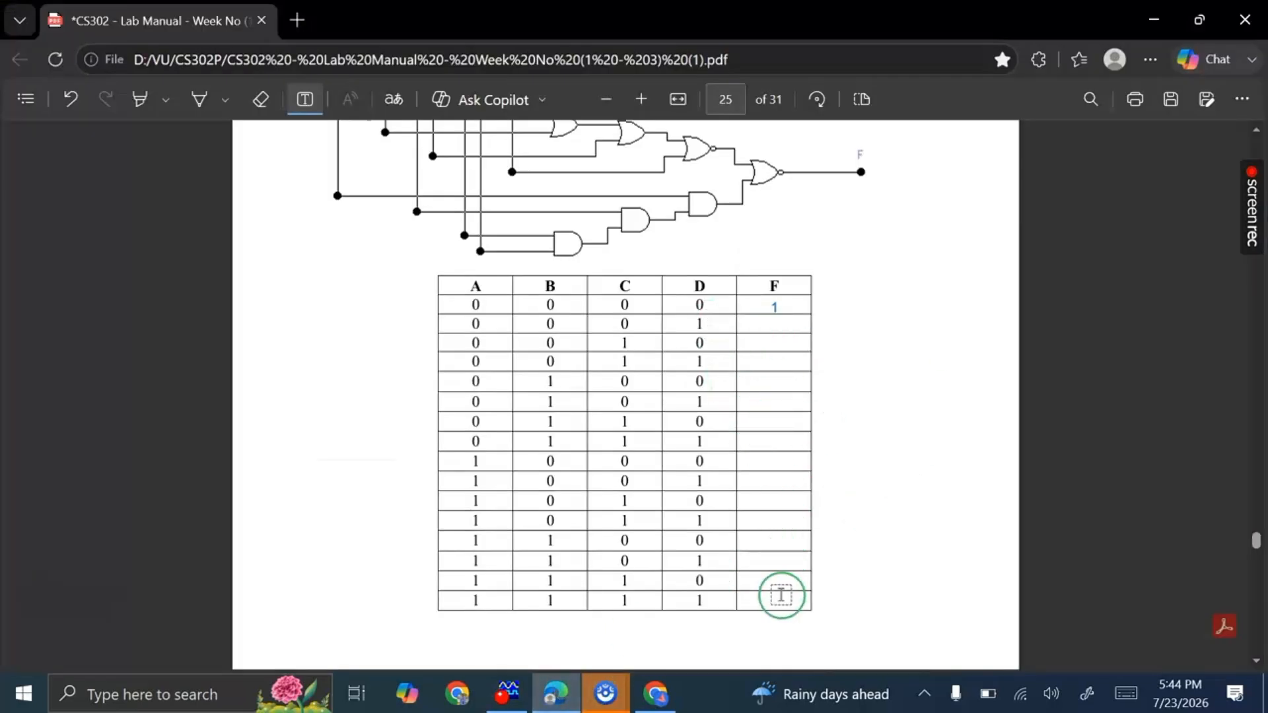
pyautogui.scroll(-8, 903, 494)
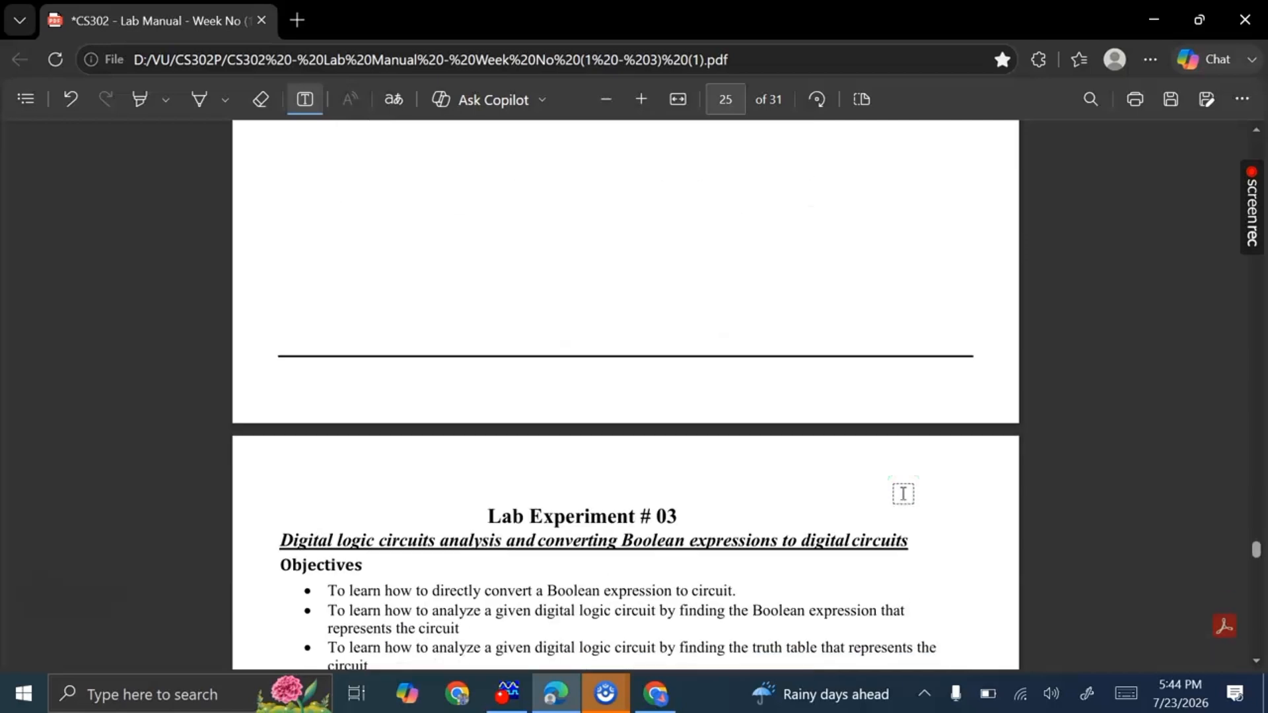
pyautogui.scroll(7, 904, 494)
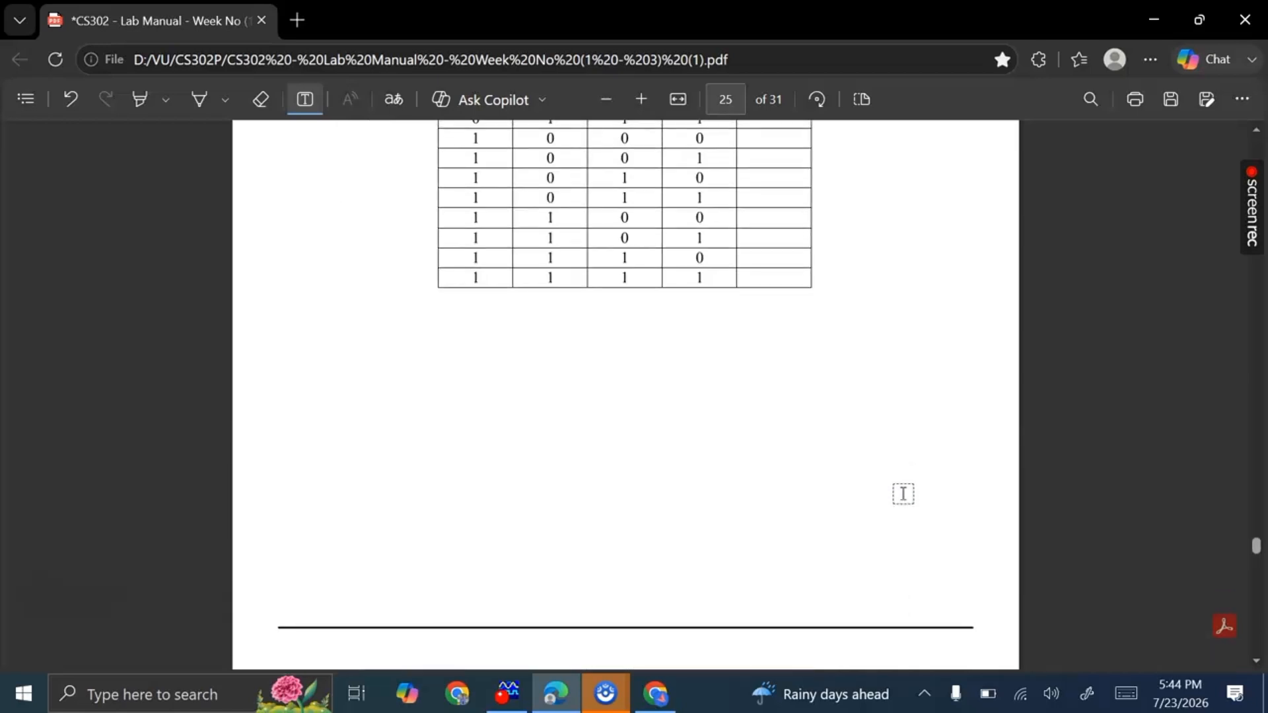
pyautogui.scroll(5, 903, 494)
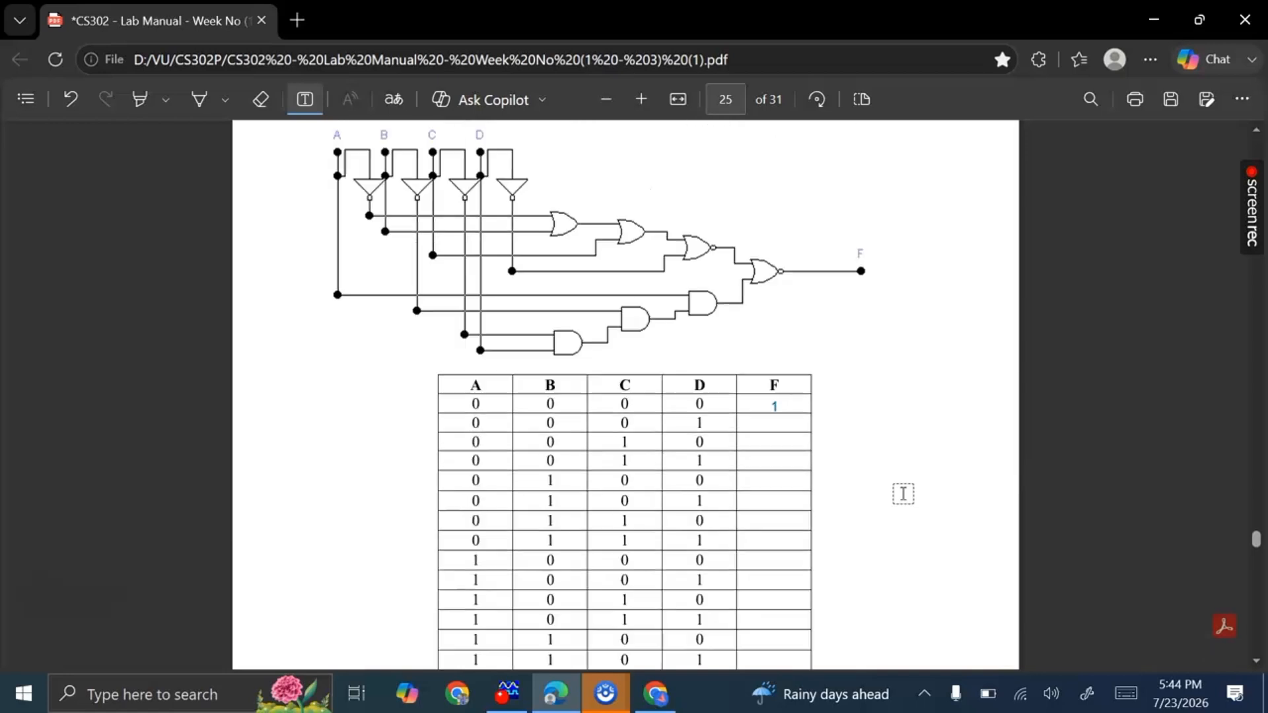